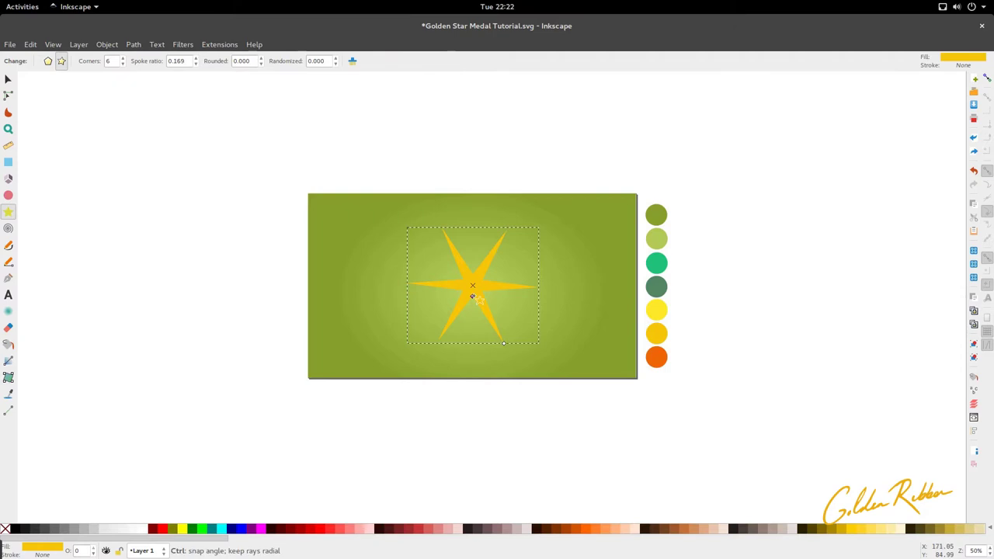
- Reshape the yellow star with the Star tool to a spoke ratio of about 0.463 and 5 corners
key("space")
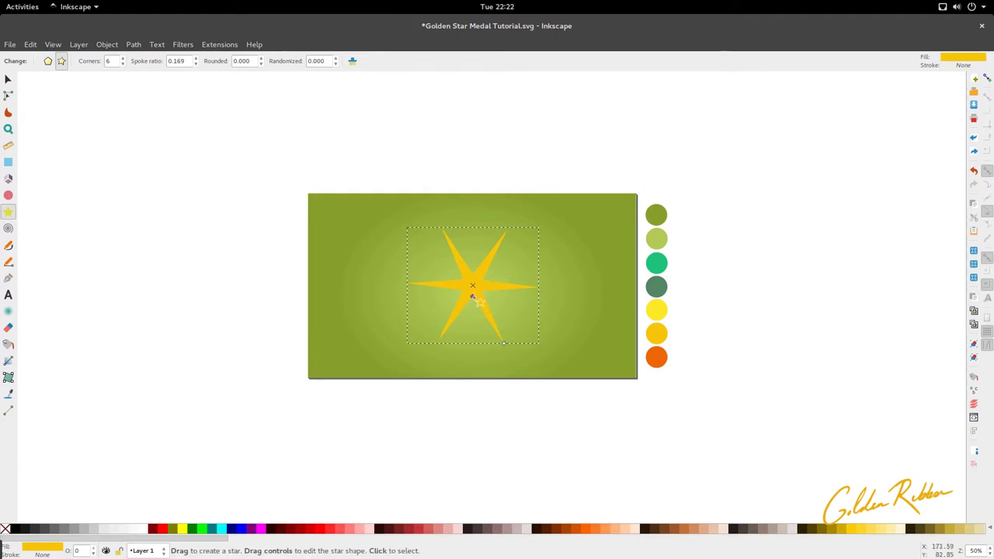
key("space")
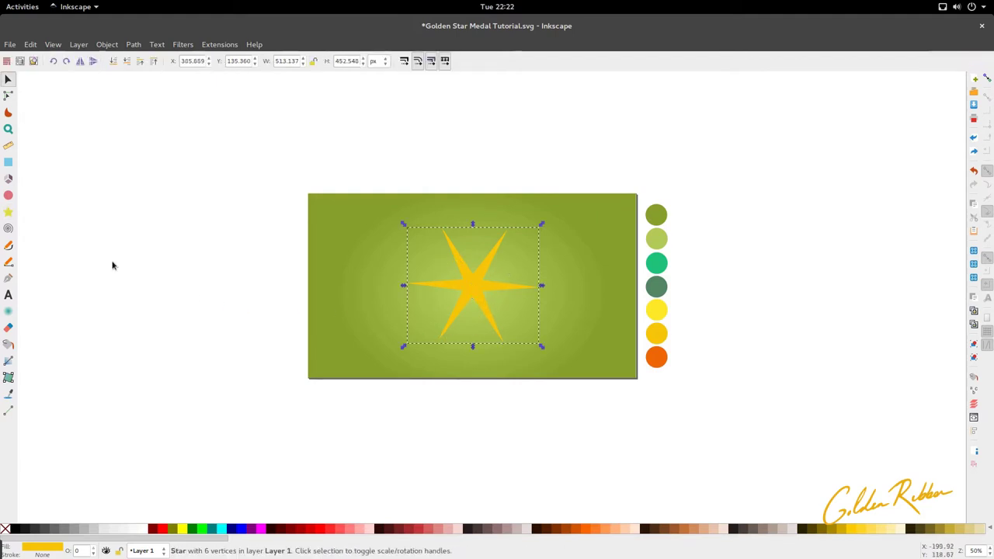
left_click(8, 211)
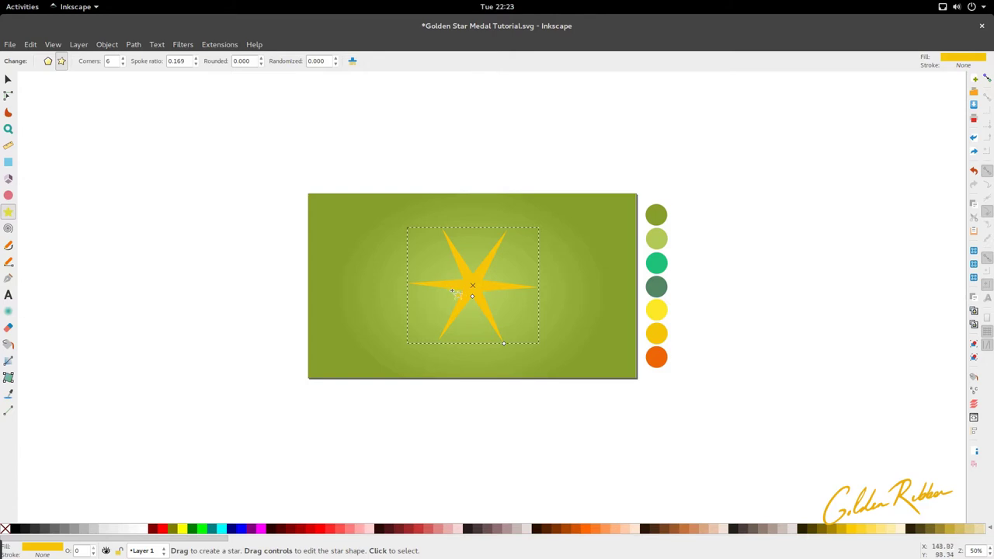
left_click_drag(472, 296, 473, 318)
key("s")
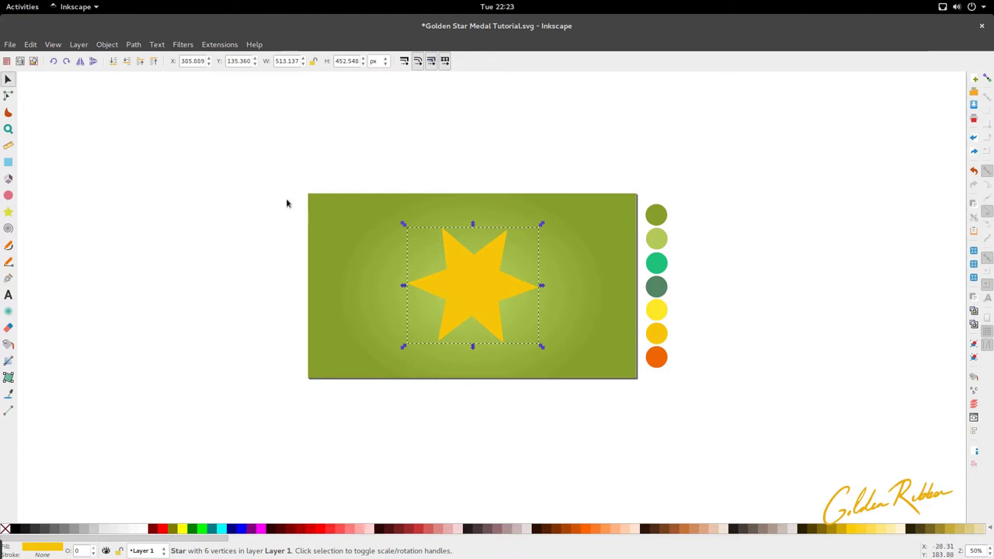
key("shift+F9")
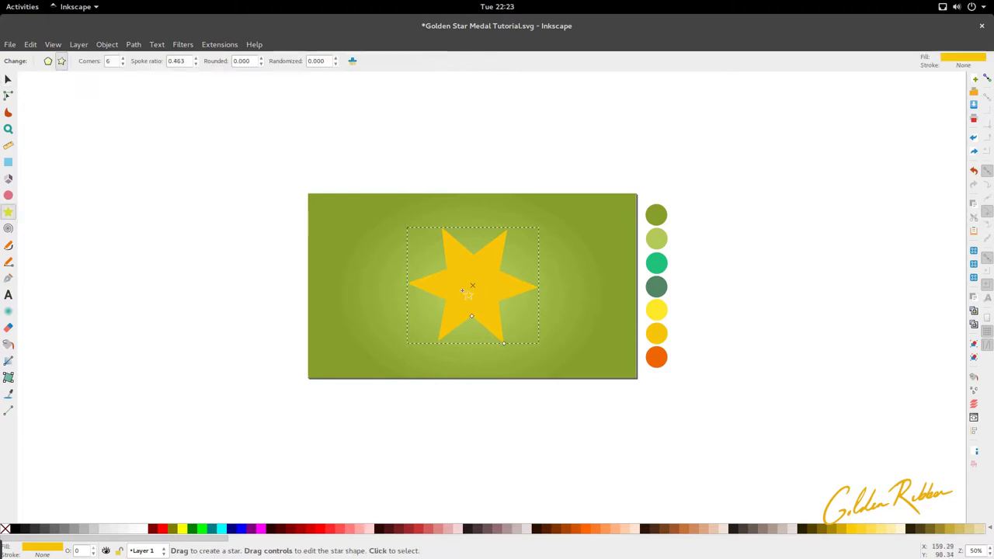
left_click(122, 64)
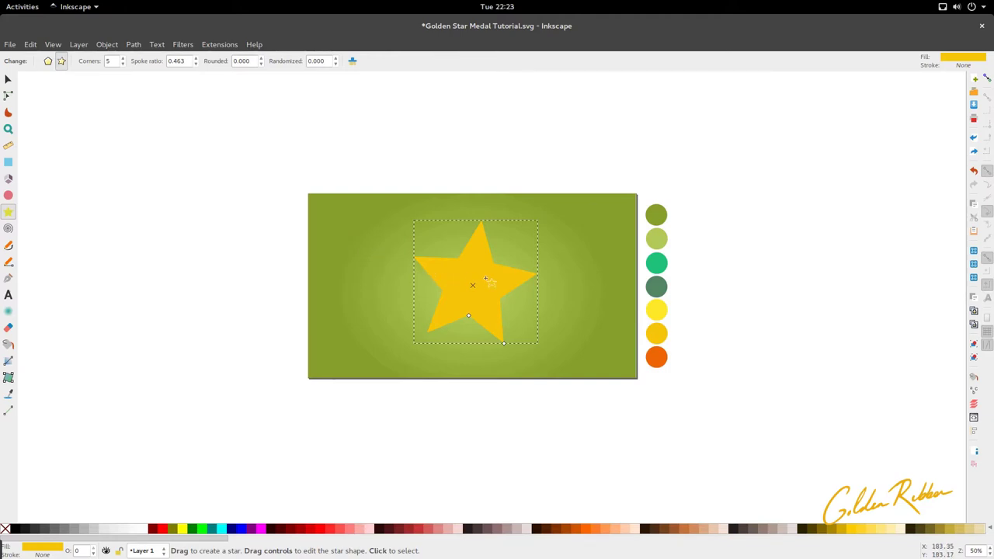
- Rotate the five-pointed star so that one tip points straight up and its two lower tips are level
left_click(8, 80)
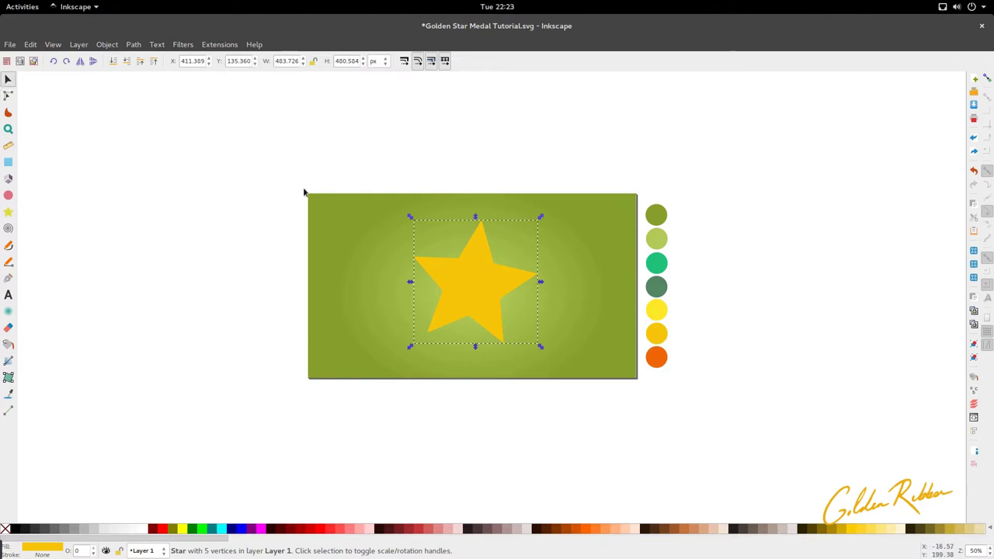
left_click(485, 284)
left_click_drag(542, 223, 533, 215)
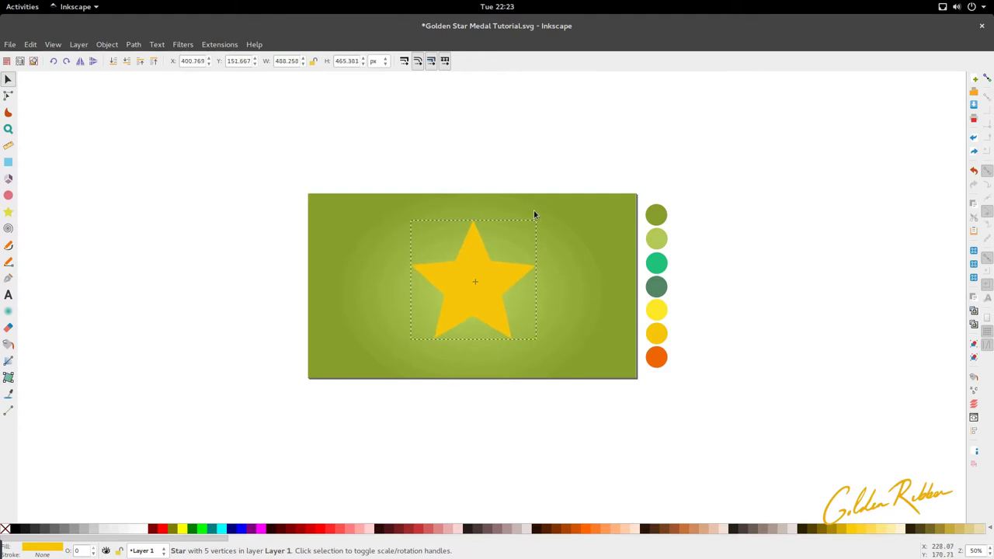
scroll(448, 358, "up", 4, "ctrl")
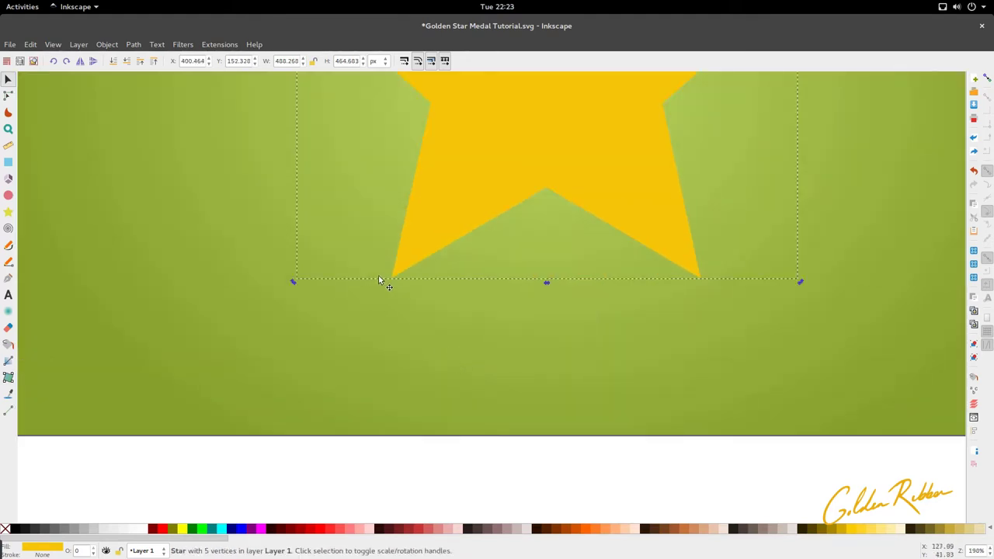
scroll(557, 284, "down", 5, "ctrl")
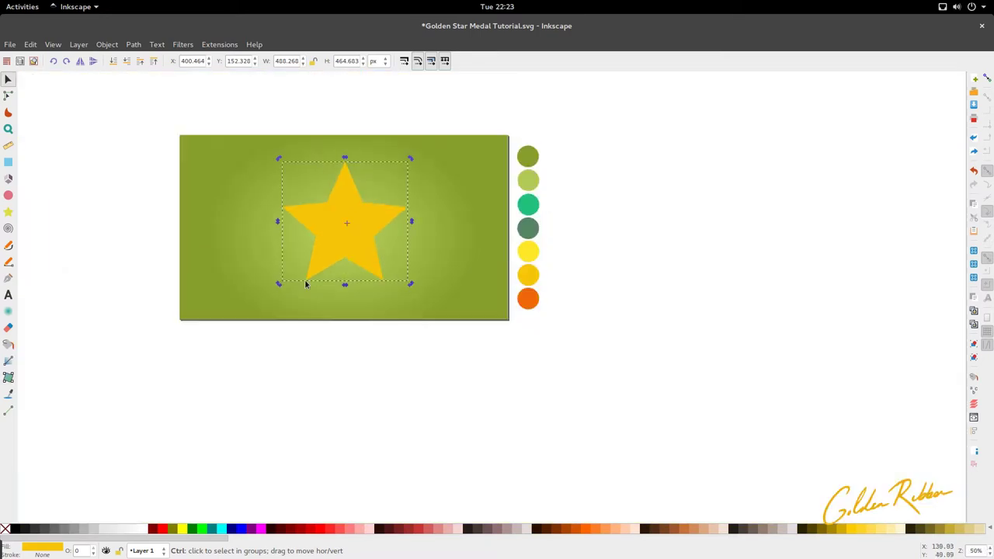
left_click(351, 192)
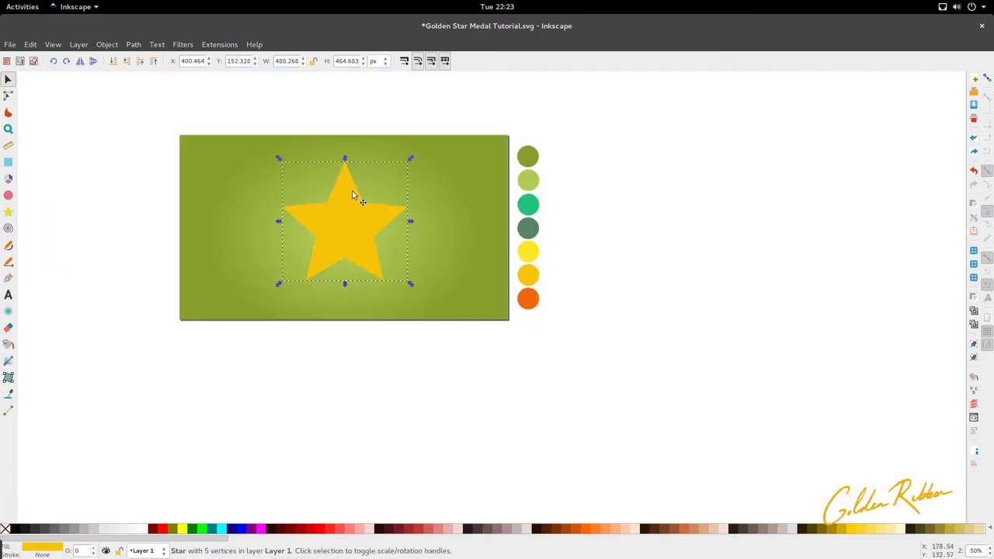
left_click_drag(409, 158, 411, 157)
left_click(343, 334)
scroll(350, 201, "up", 2, "ctrl")
left_click(328, 257)
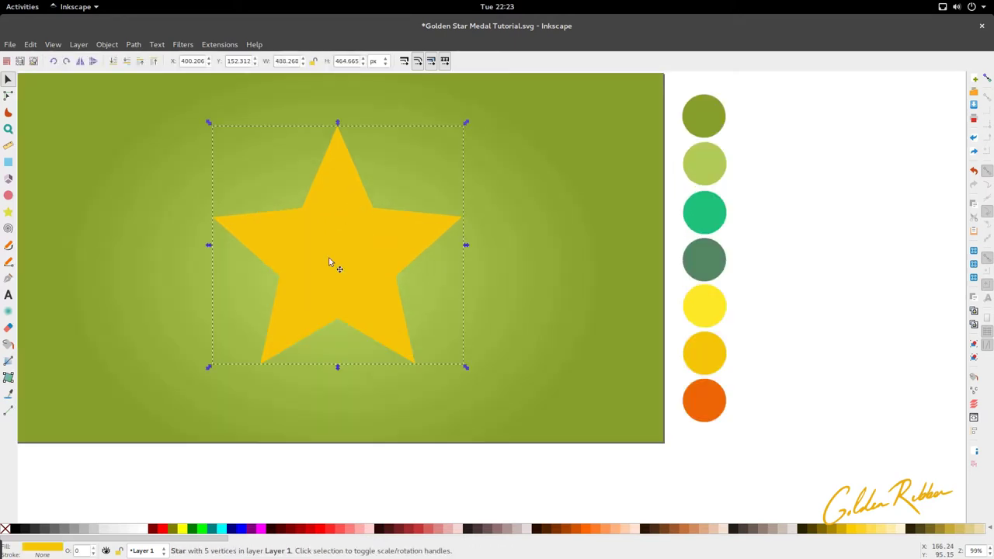
scroll(329, 257, "down", 1, "ctrl")
scroll(329, 258, "up", 1, "ctrl")
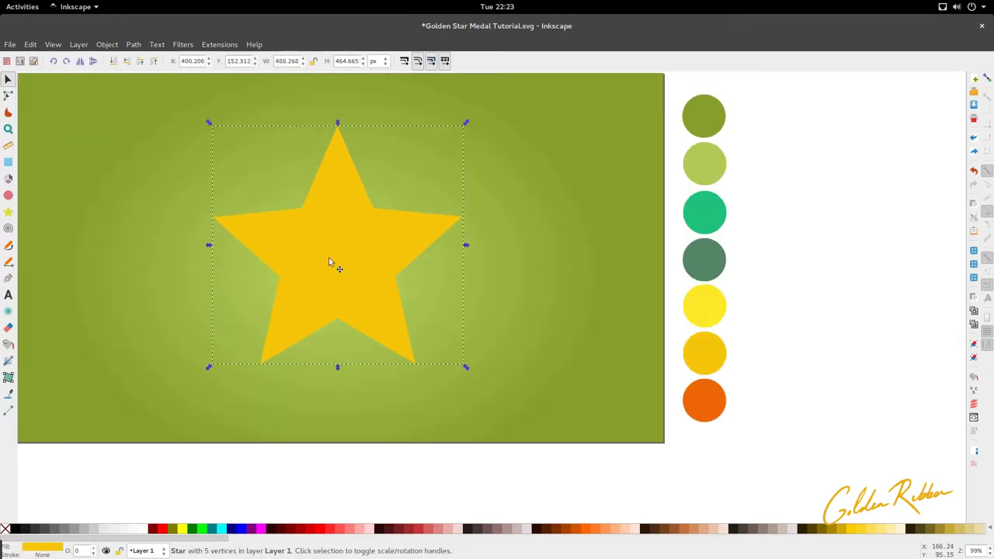
- Turn on snapping so that drawn points snap to the star's cusp nodes and rotation centre
left_click(987, 78)
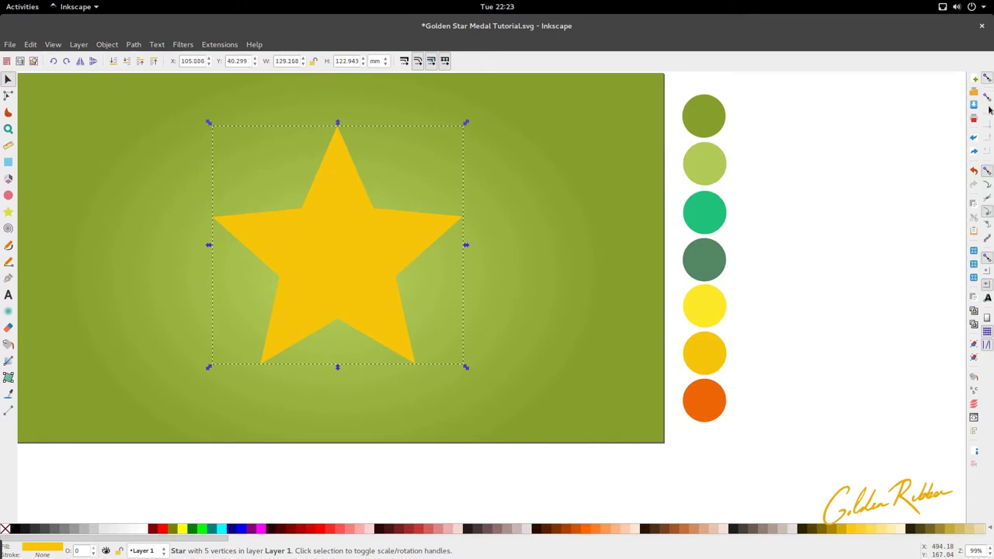
left_click(988, 171)
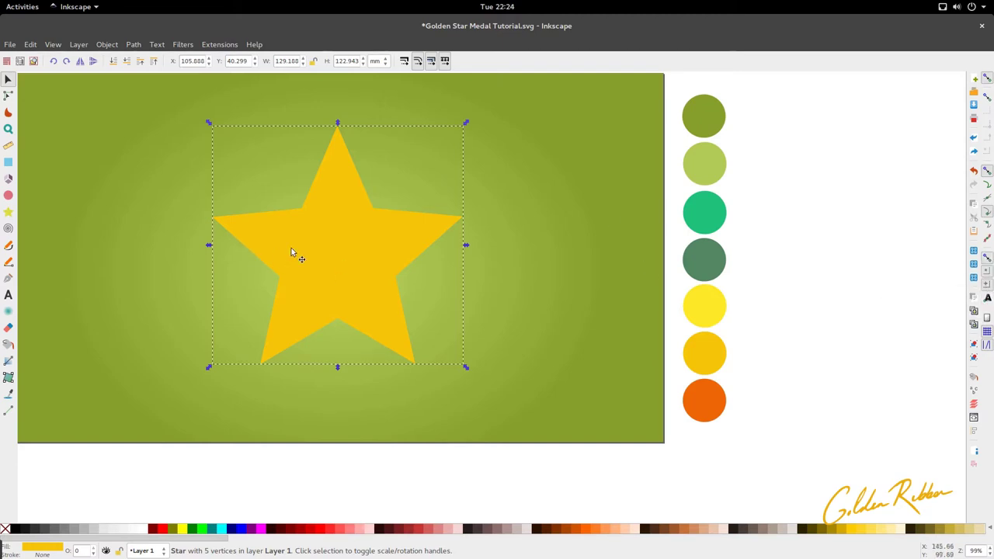
left_click(344, 224)
- Draw a closed triangle joining the star's left tip, its rotation centre and the inner corner below the left arm
left_click(9, 261)
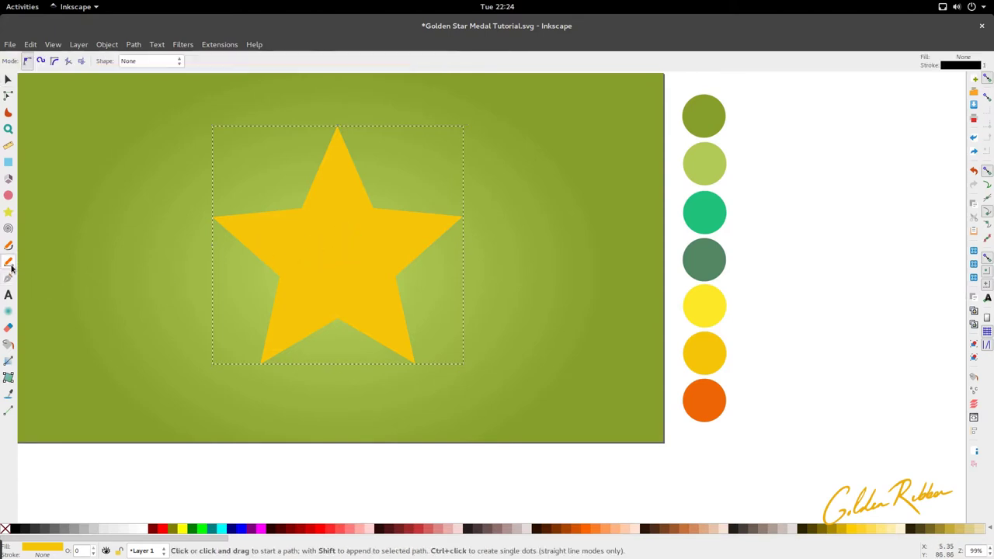
left_click(212, 219)
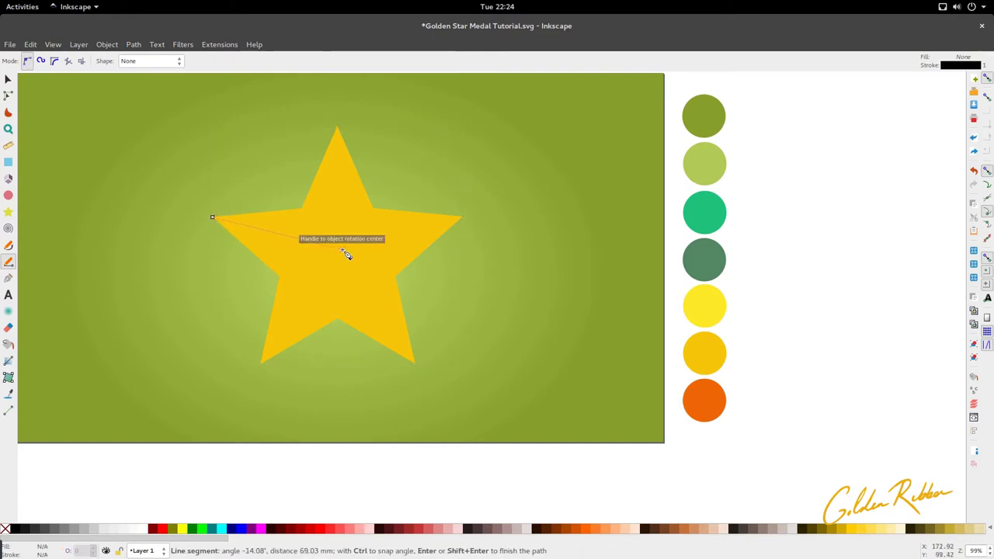
left_click(342, 253)
left_click(280, 276)
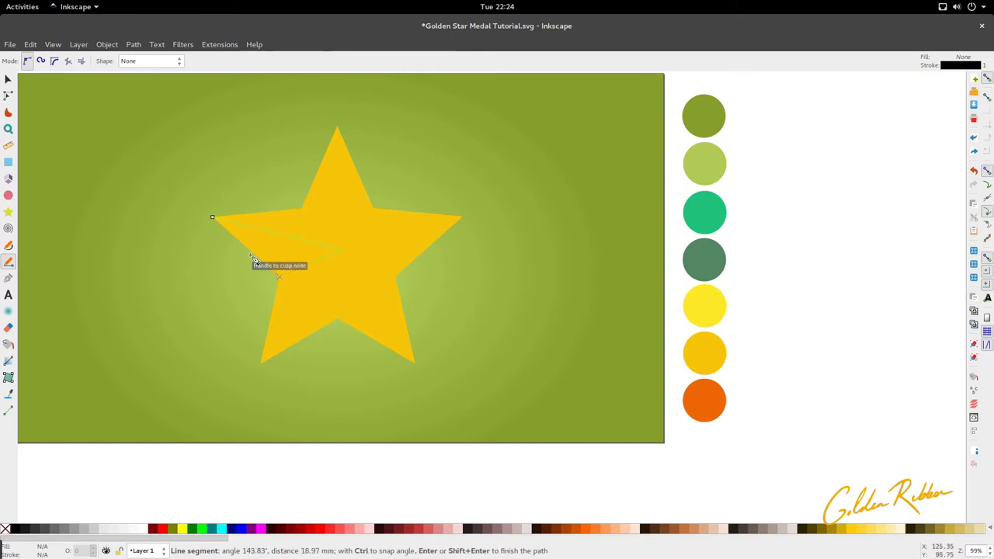
left_click(213, 218)
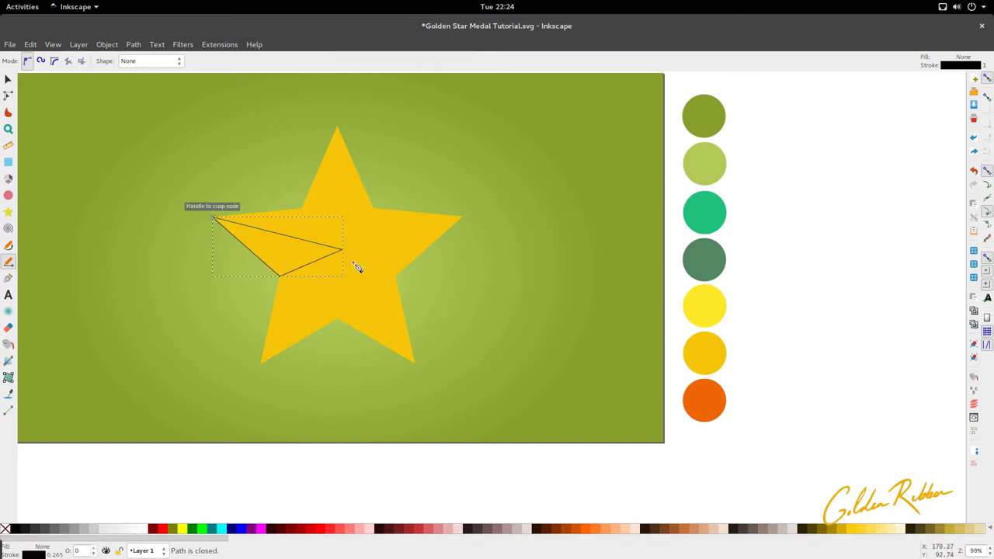
- Draw a second closed triangle joining the left tip, the inner corner above the left arm and the rotation centre
left_click(213, 218)
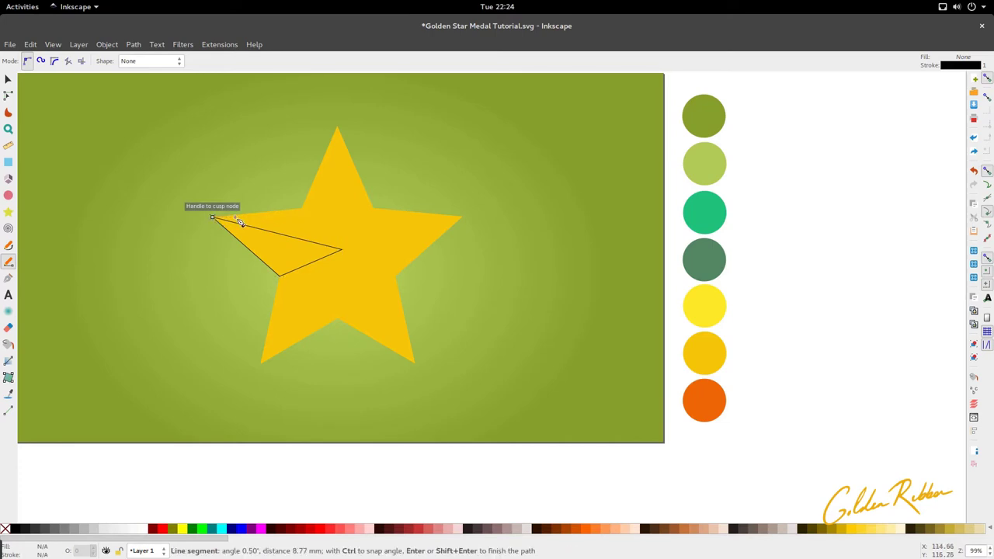
left_click(303, 209)
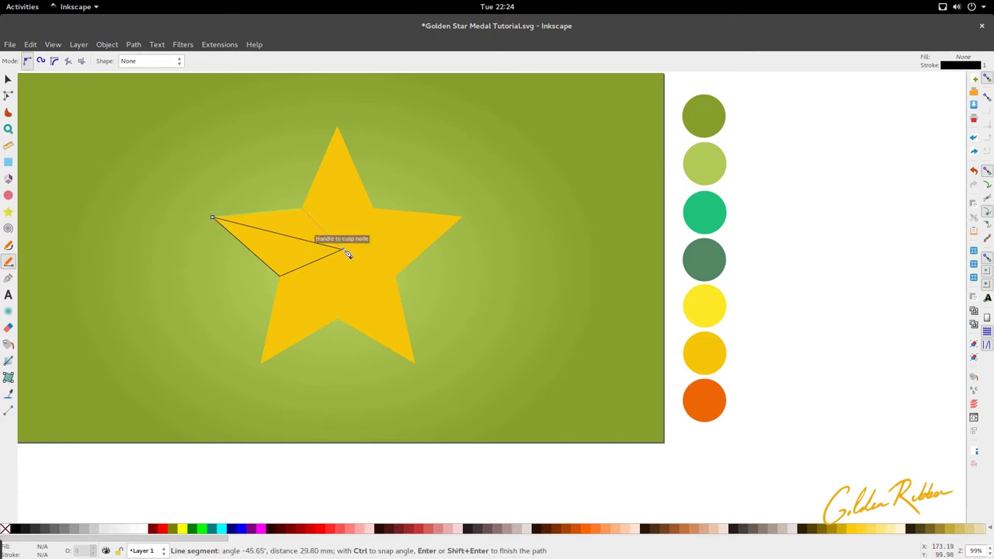
left_click(347, 253)
left_click(213, 218)
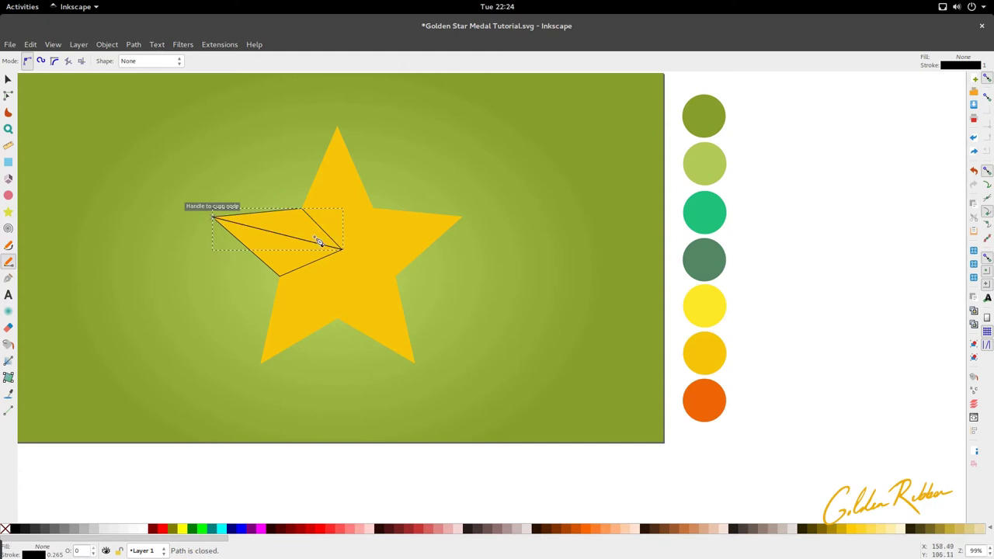
- Try moving each of the two triangles away from the left arm and undo both moves
key("s")
scroll(353, 253, "up", 3)
scroll(332, 255, "down", 2)
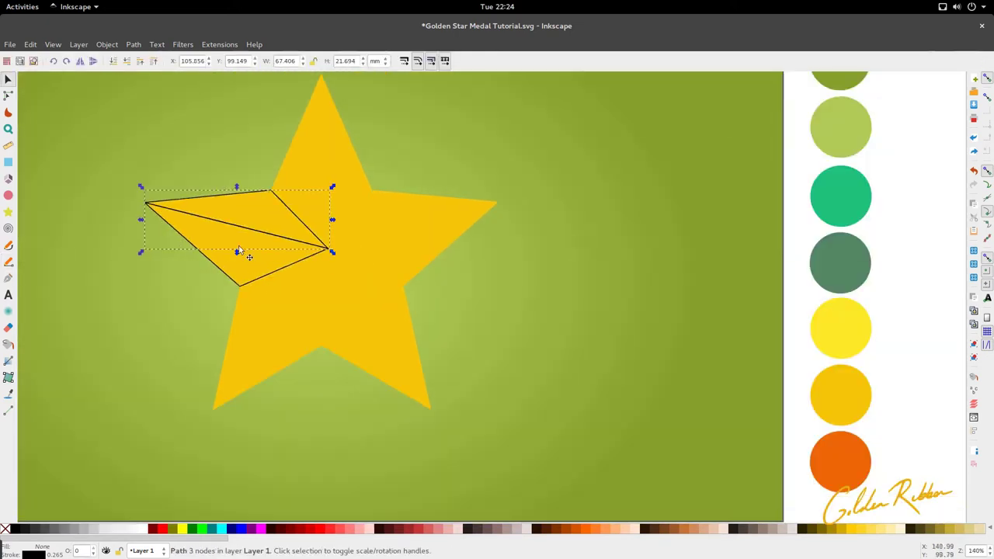
left_click_drag(189, 198, 188, 151)
key("ctrl+z")
left_click_drag(197, 245, 190, 275)
key("ctrl+z")
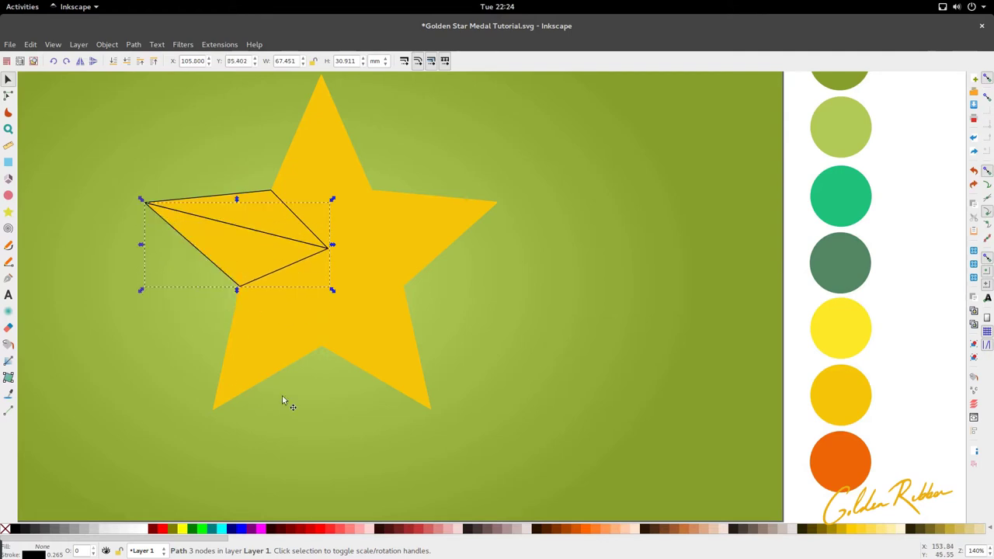
- Split the lower-left arm into two closed triangles, each joining the rotation centre, the arm's tip and one adjacent inner corner
key("b")
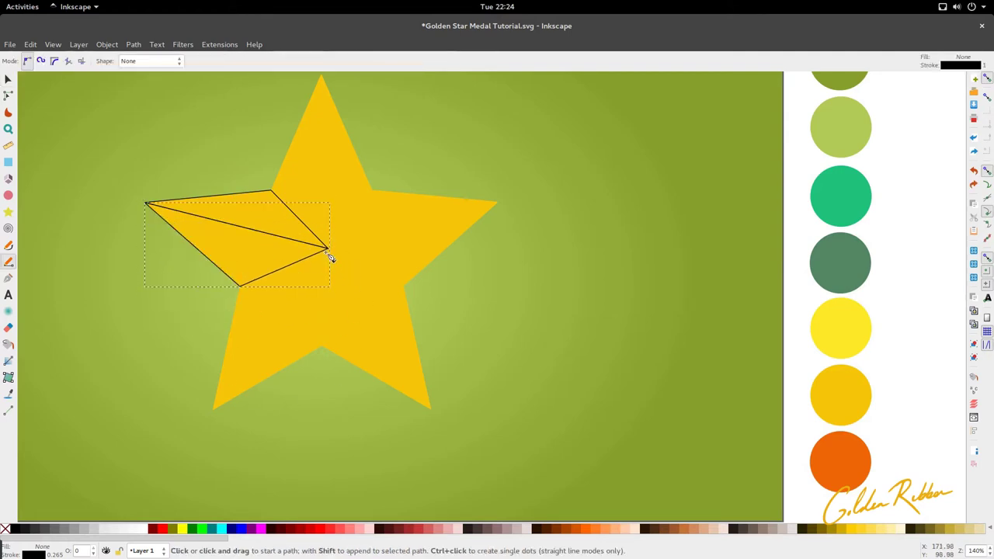
left_click(328, 249)
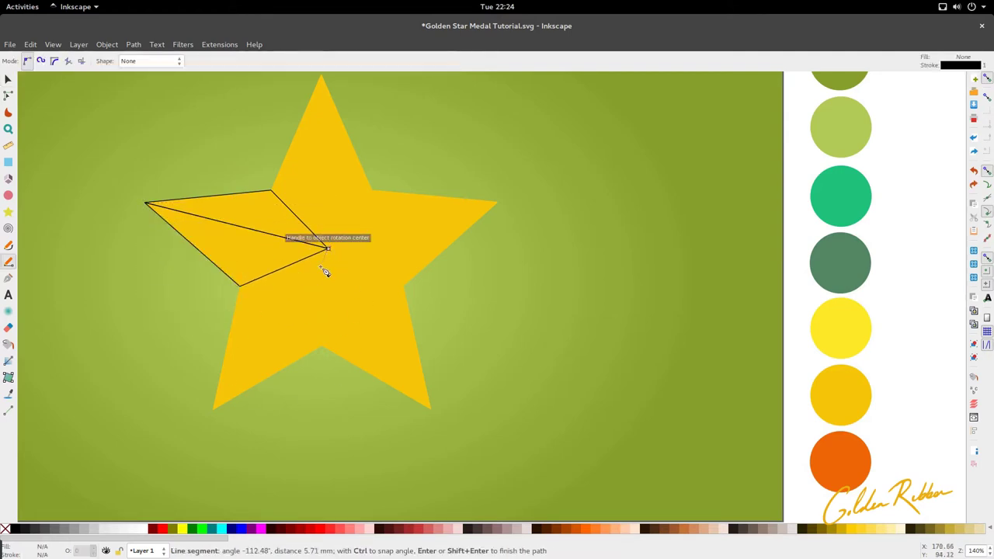
left_click(217, 407)
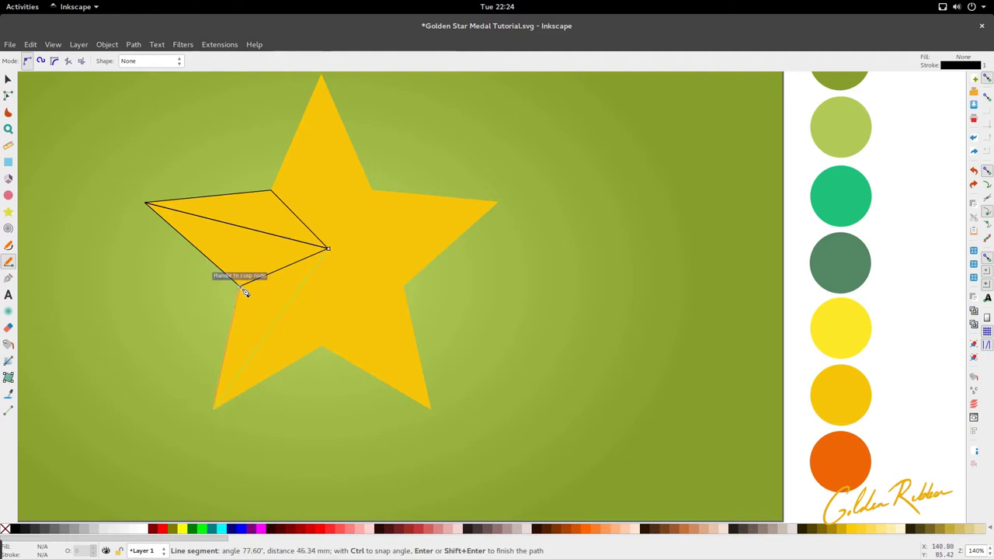
left_click(241, 288)
left_click(329, 249)
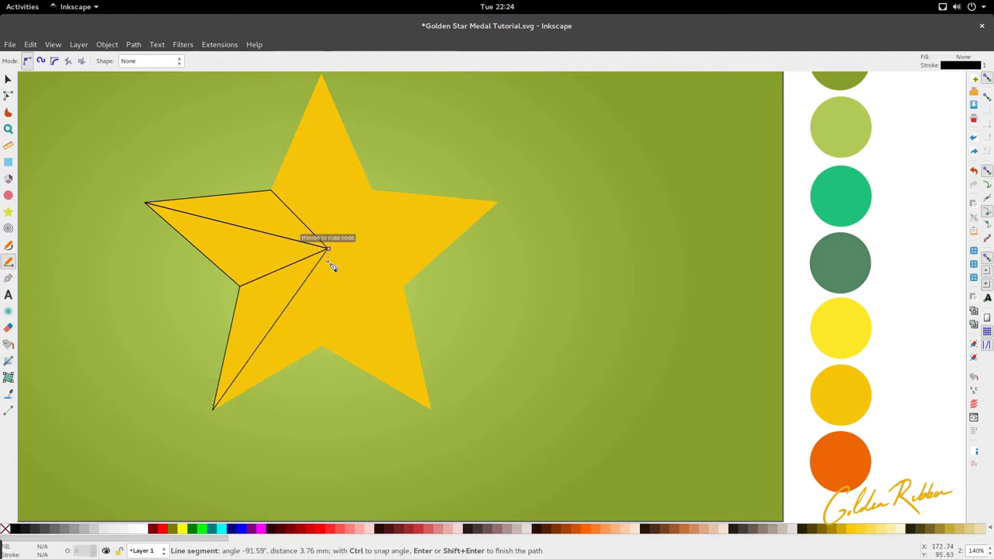
left_click(322, 346)
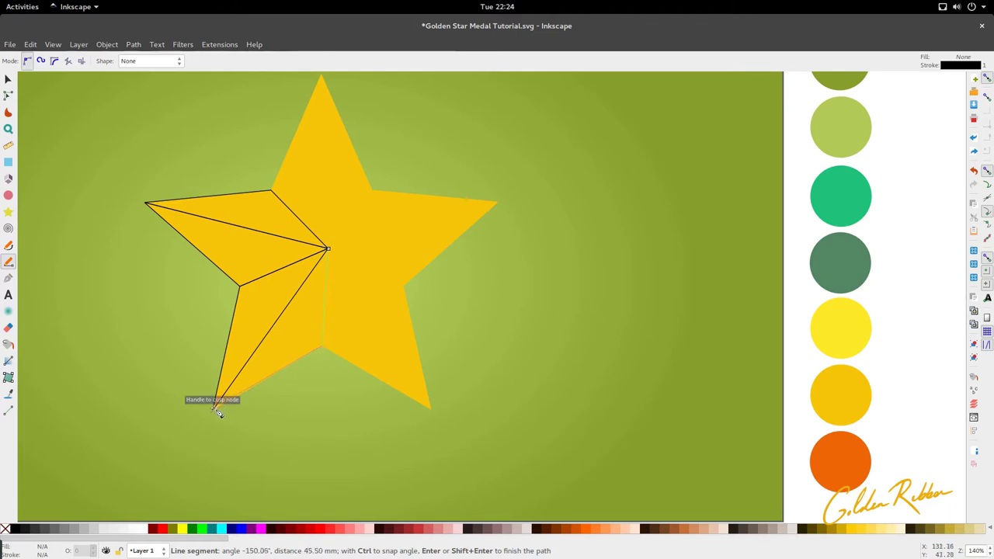
left_click(216, 411)
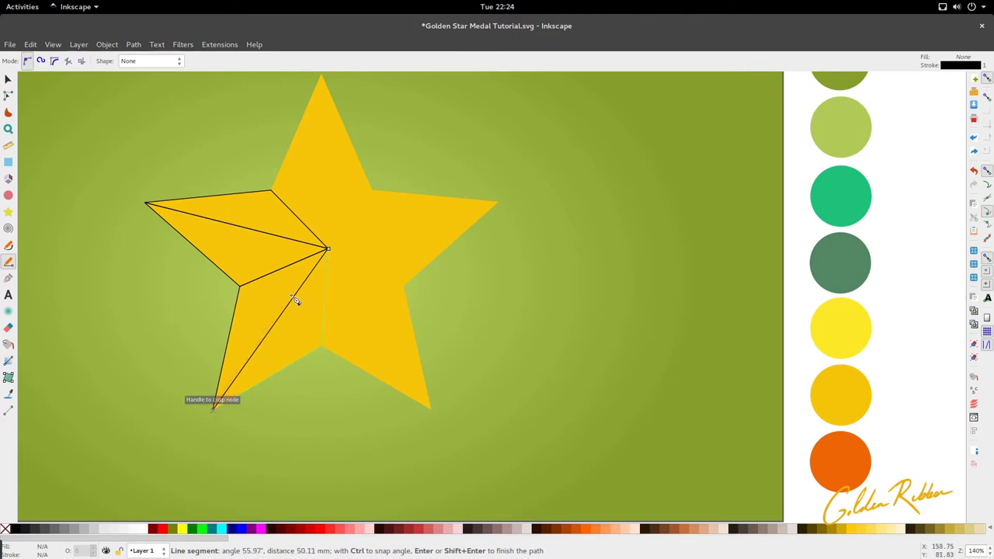
left_click(329, 250)
- Divide the lower-right arm into two closed triangles that meet along the line from its tip to the rotation centre
left_click(329, 250)
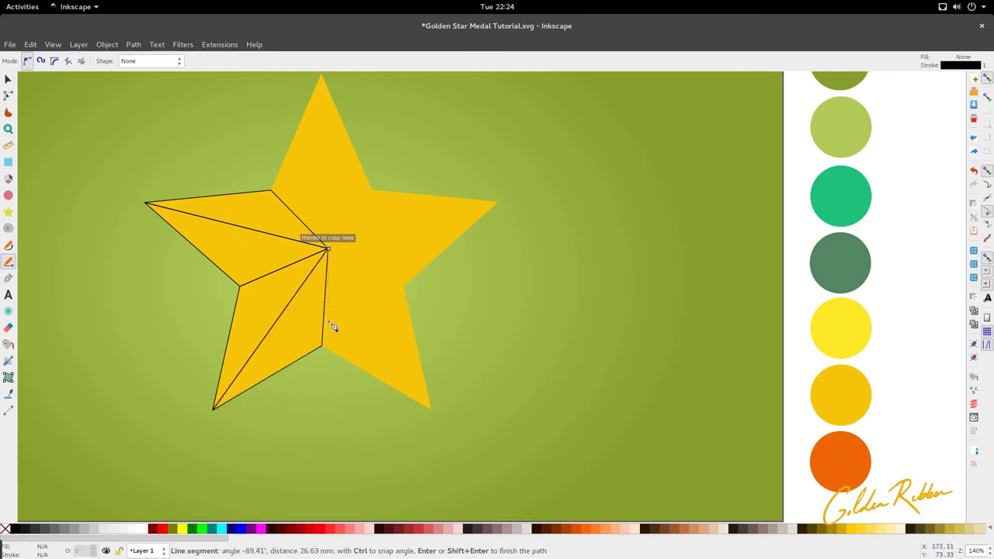
left_click(429, 408)
left_click(329, 250)
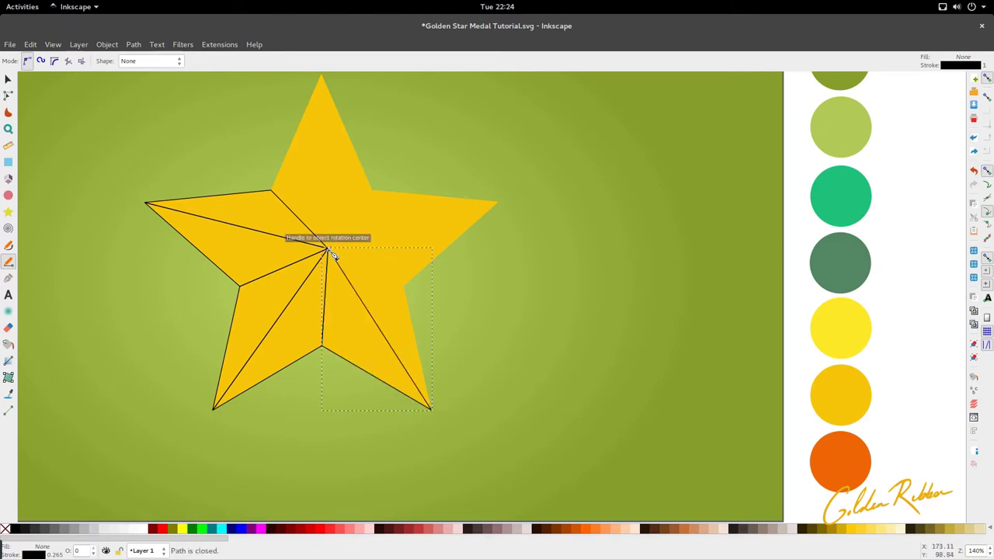
left_click(328, 250)
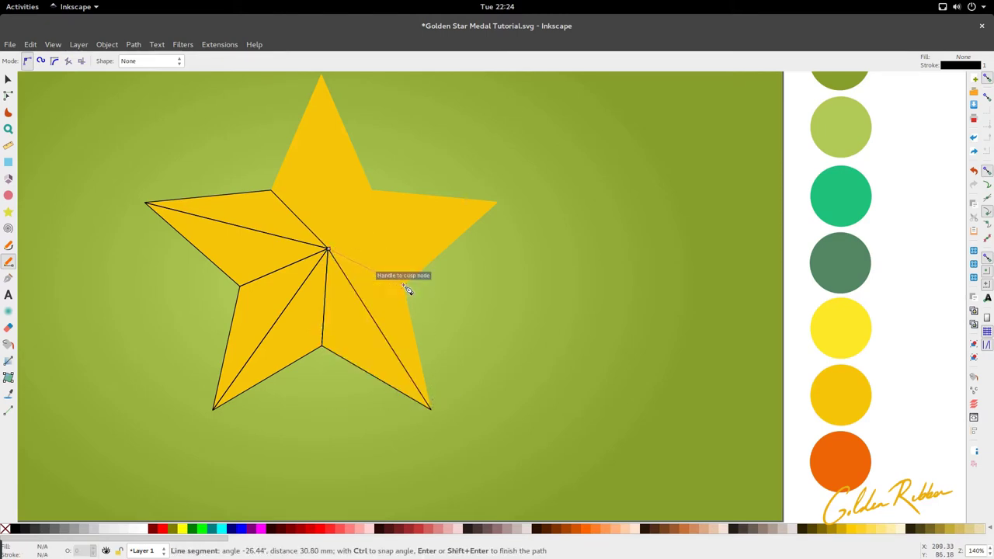
left_click(435, 409)
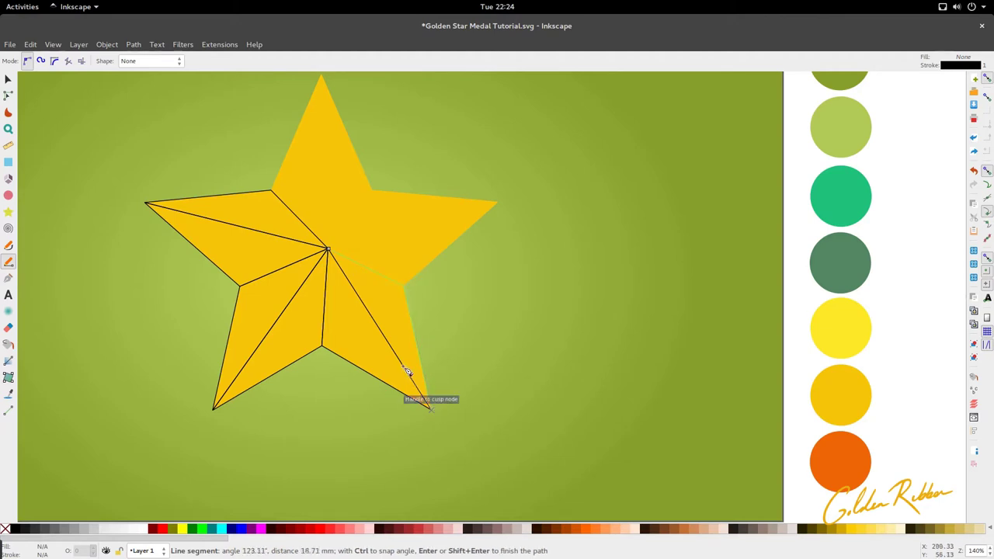
left_click(329, 250)
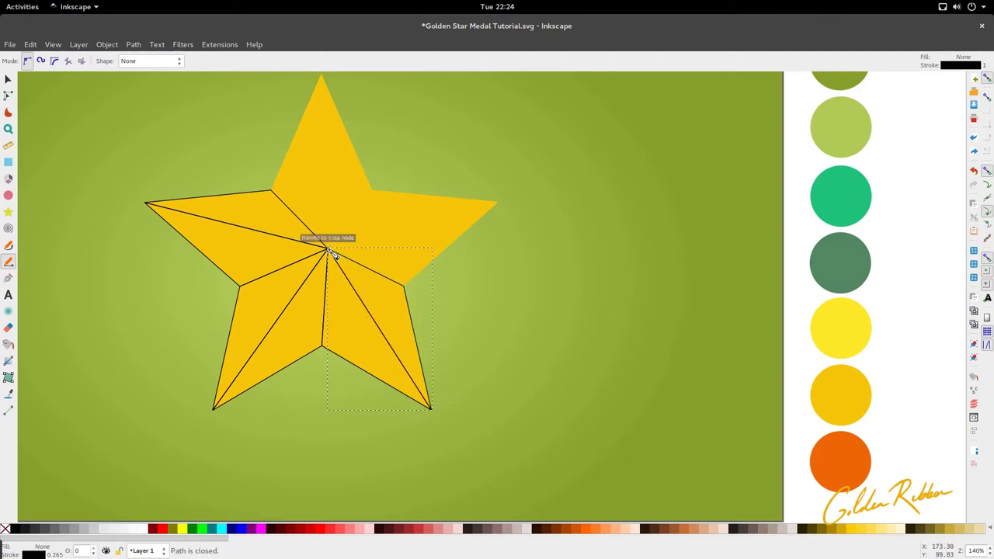
- Split the right arm into two closed triangles, each joining the rotation centre, the arm's tip and one adjacent inner corner
left_click(328, 250)
left_click(498, 202)
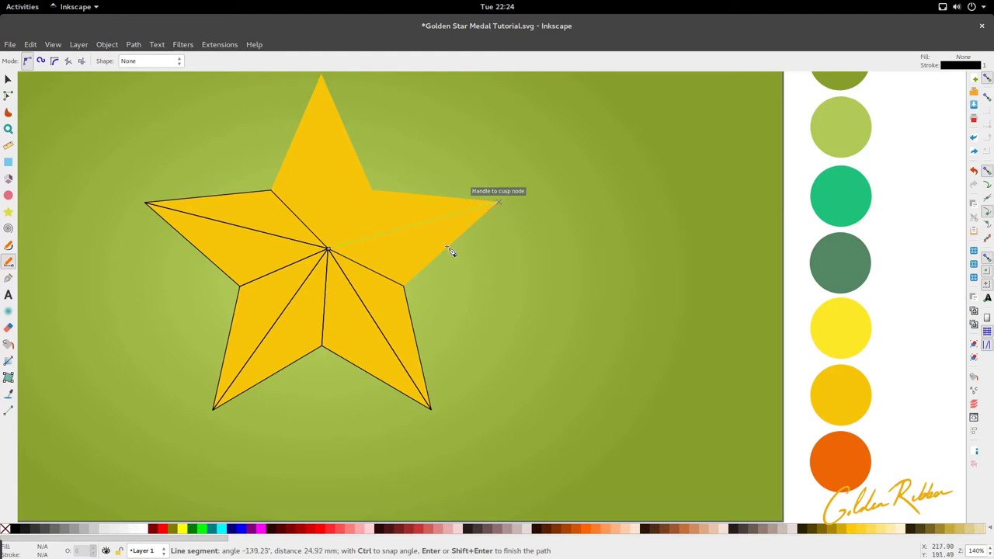
left_click(405, 286)
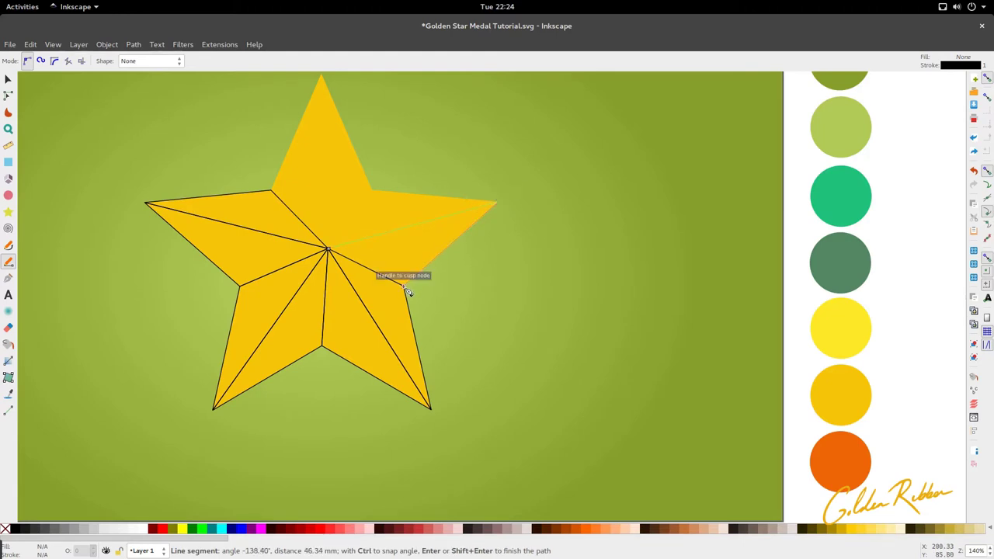
left_click(329, 250)
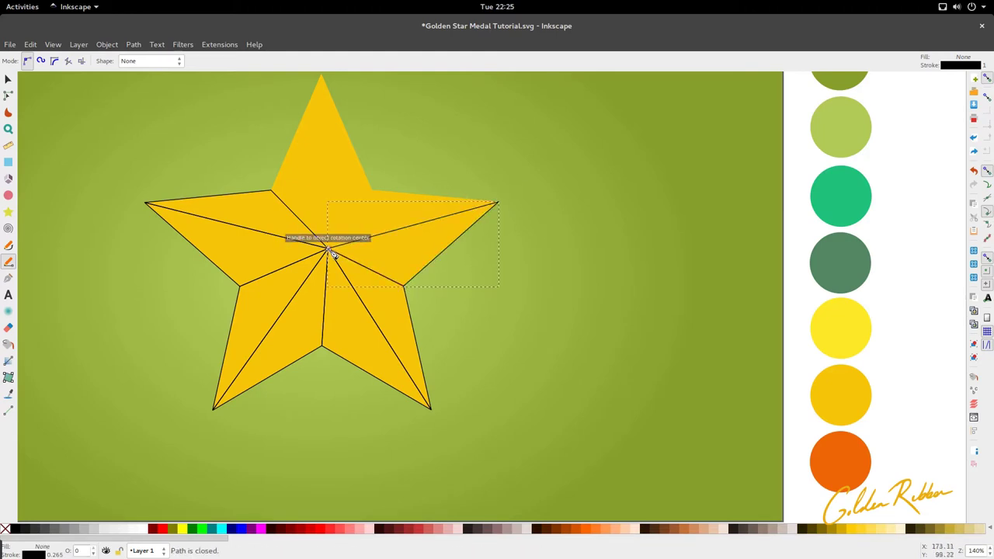
left_click(329, 250)
left_click(374, 193)
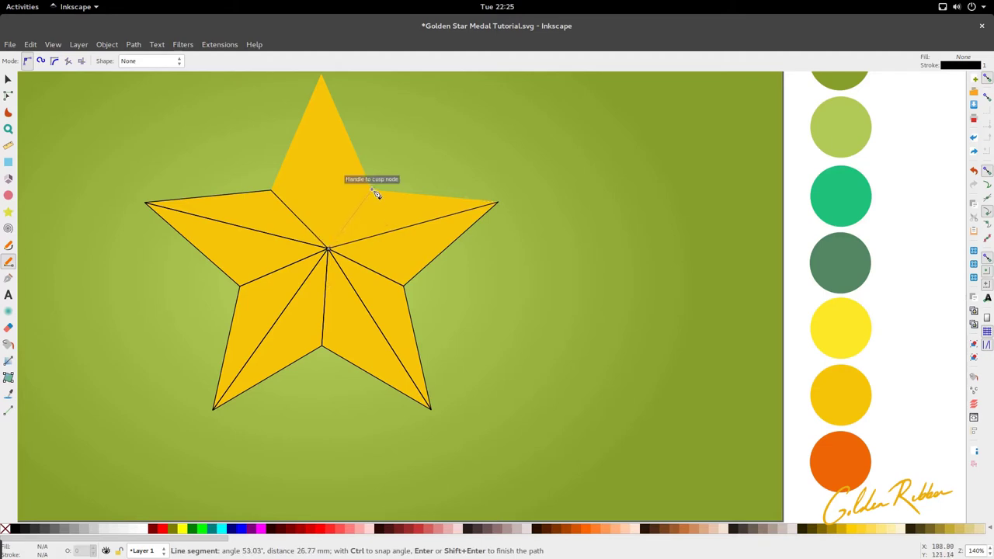
left_click(499, 204)
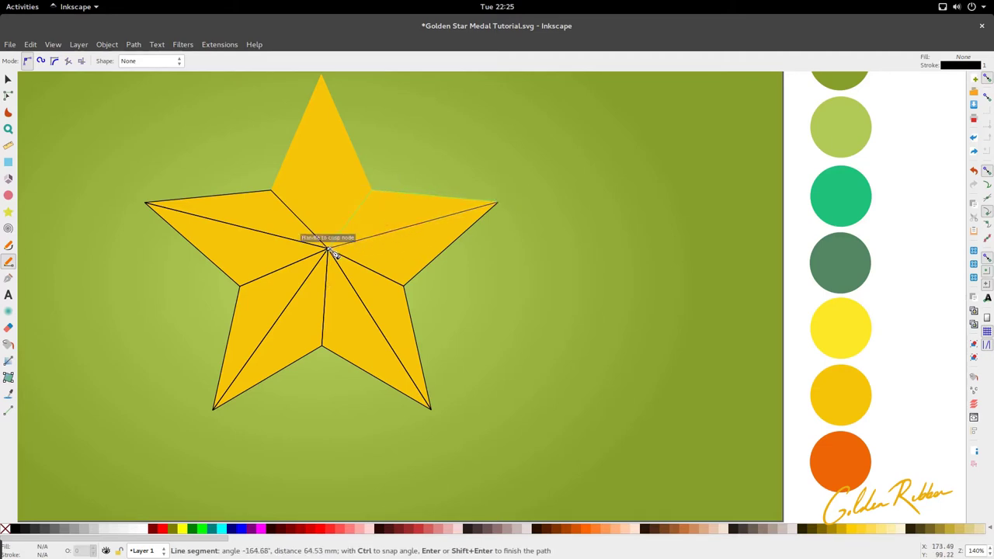
left_click(328, 249)
- Divide the top arm into two closed triangles that meet along the line from its tip to the rotation centre
left_click(328, 248)
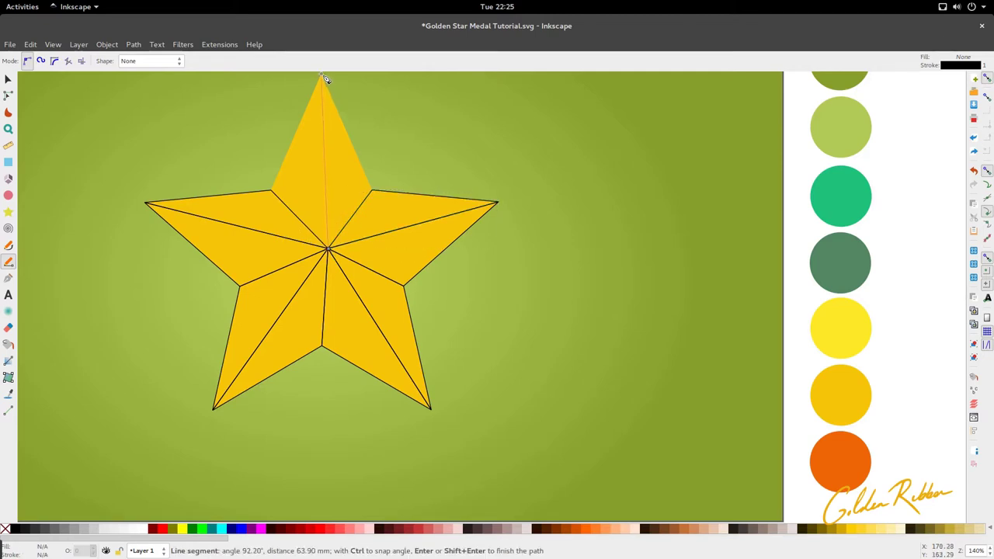
scroll(330, 89, "up", 4)
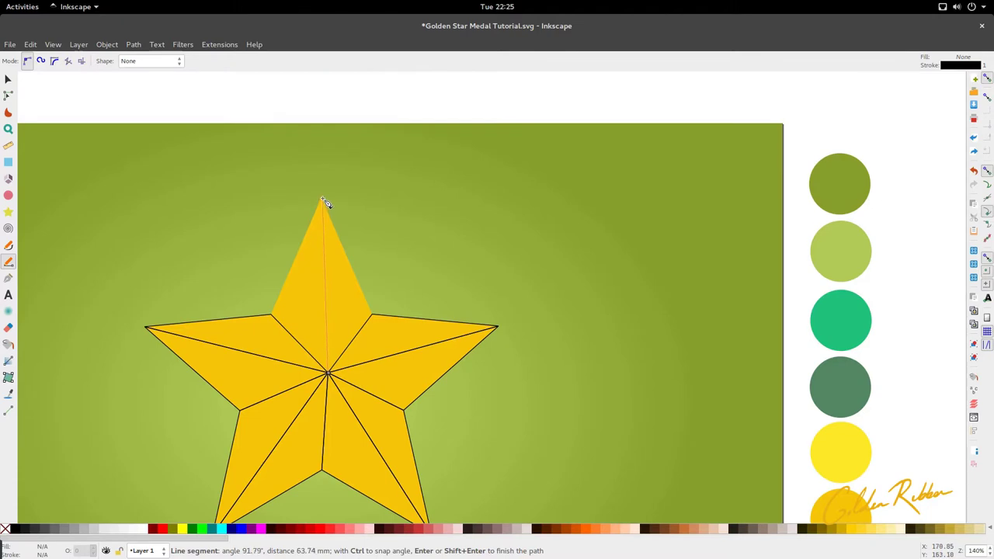
left_click(323, 200)
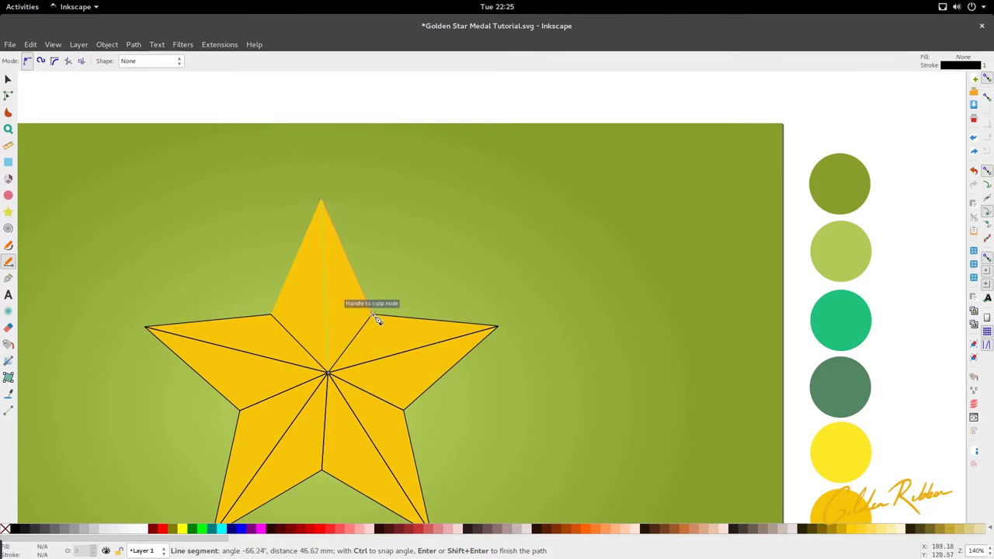
left_click(373, 317)
left_click(329, 375)
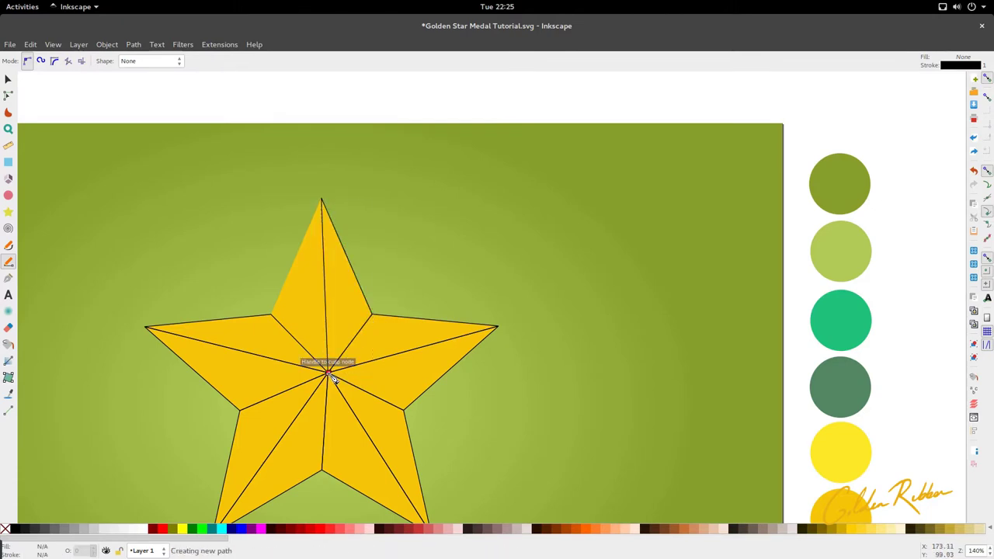
left_click(274, 318)
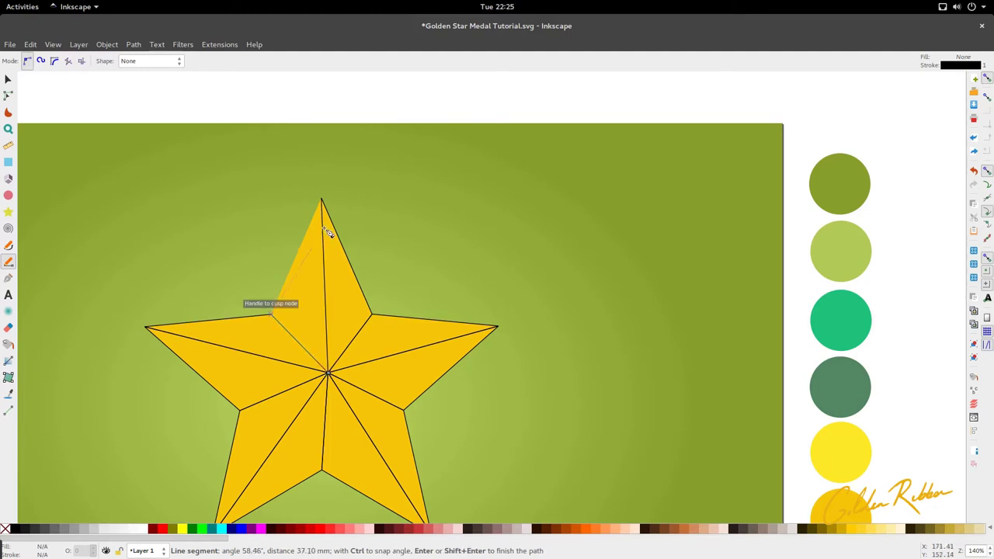
left_click(323, 201)
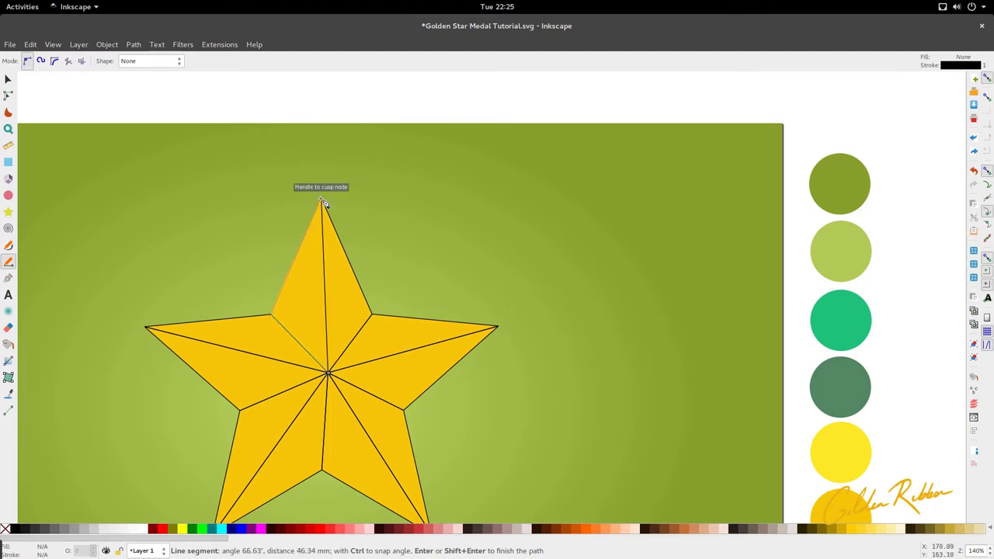
left_click(329, 373)
scroll(335, 365, "down", 4)
key("s")
left_click(323, 362)
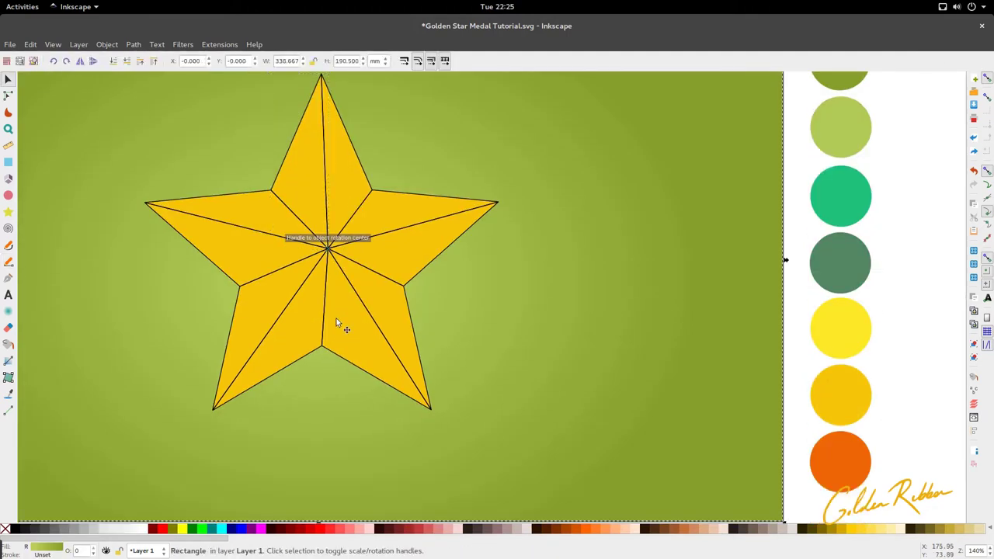
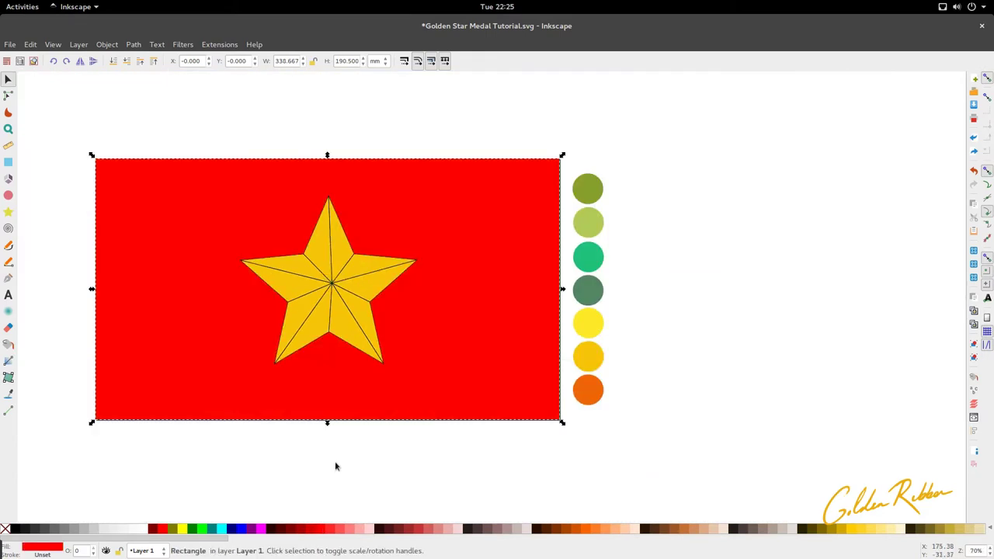
scroll(340, 312, "up", 2)
scroll(339, 312, "up", 1)
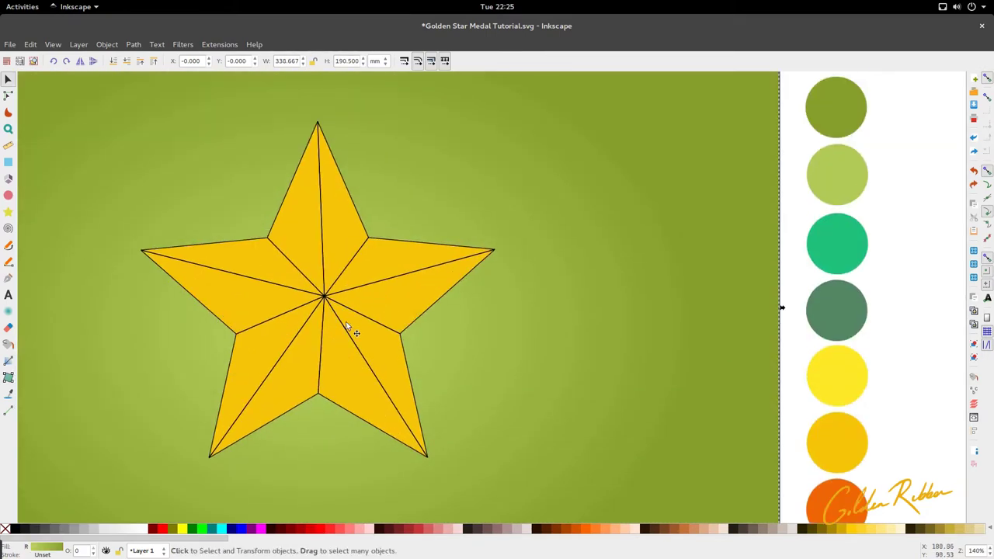
scroll(328, 318, "up", 3)
scroll(323, 266, "down", 3)
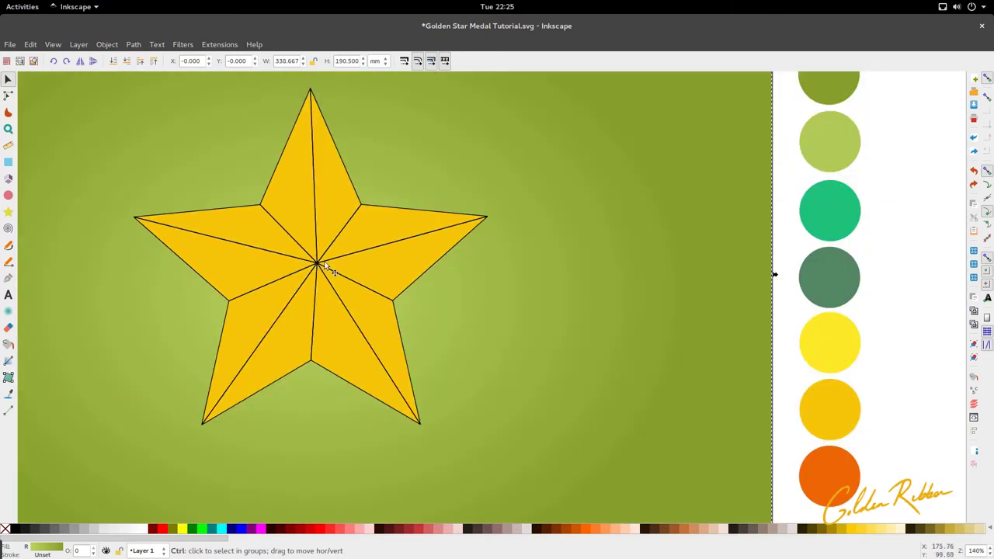
- Draw a straight vertical guide line about 123 mm long from the star's top tip down to the level of its lower tips
key("b")
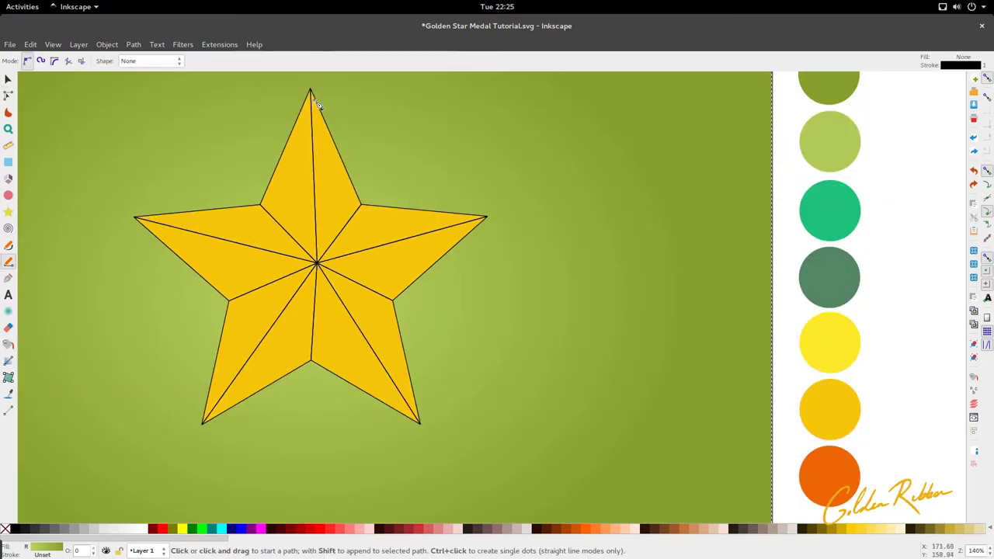
left_click(311, 88)
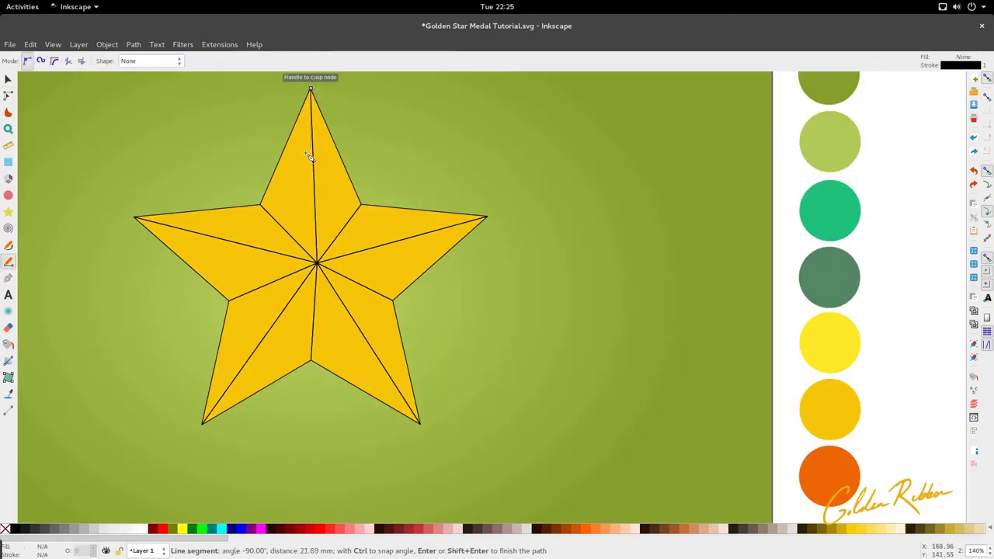
double_click(311, 428)
key("s")
key("n")
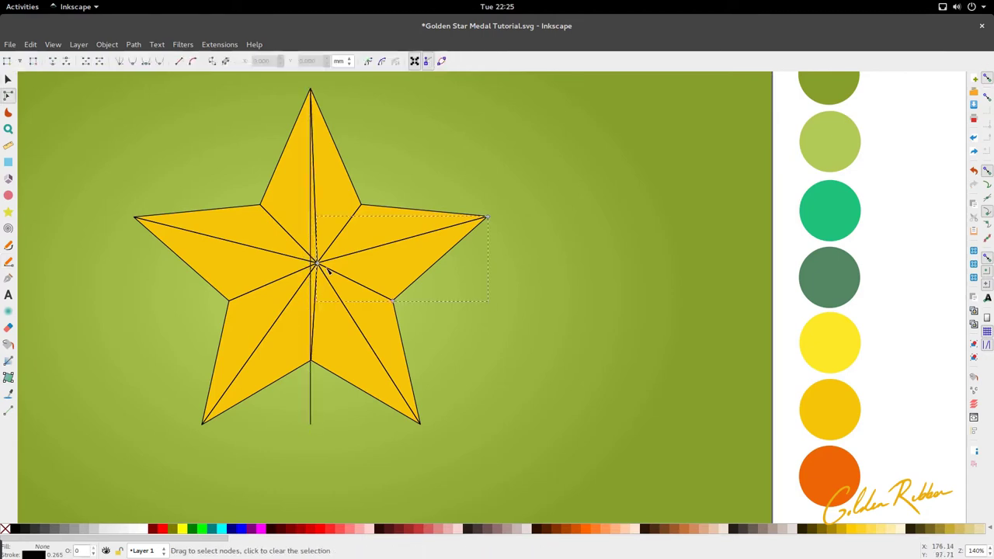
scroll(324, 279, "up", 2)
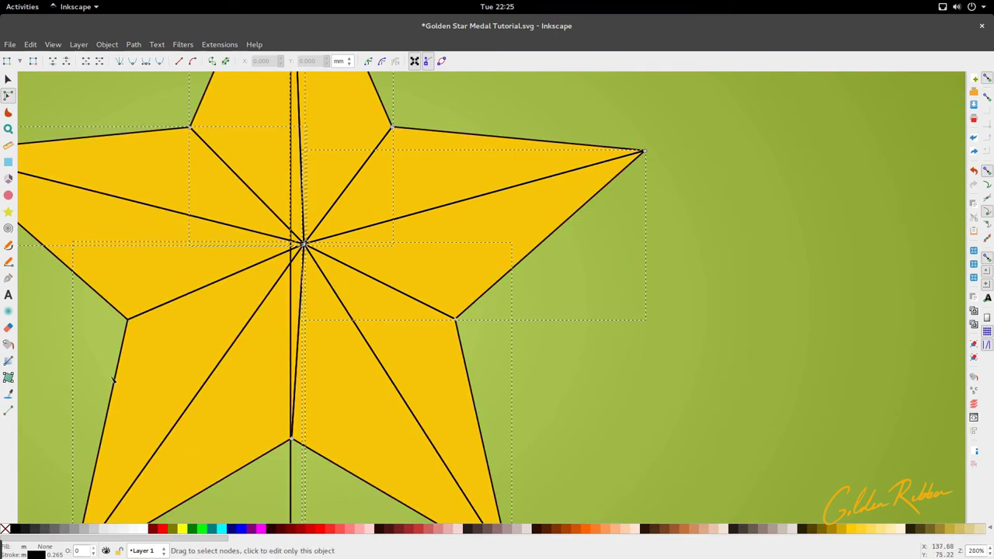
scroll(330, 299, "down", 2, "ctrl")
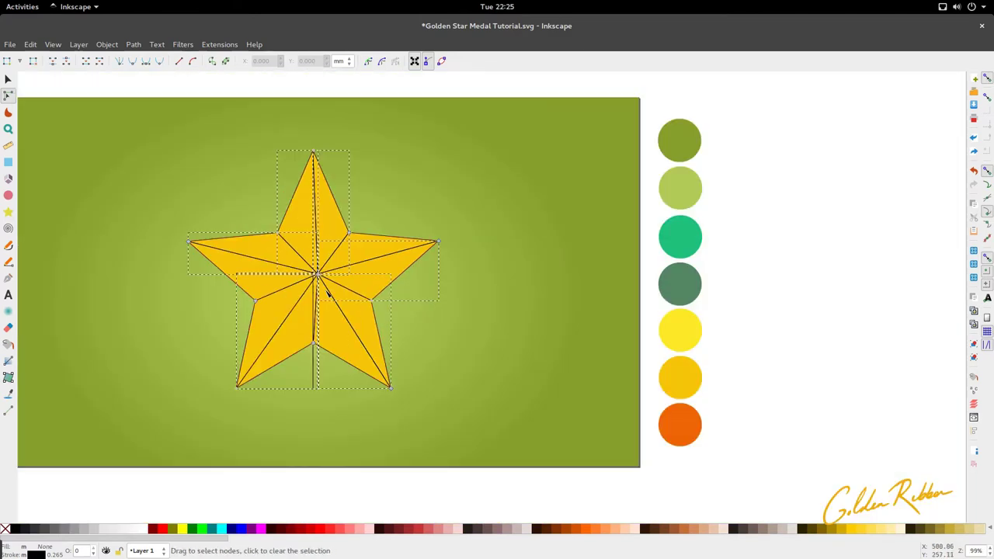
key("s")
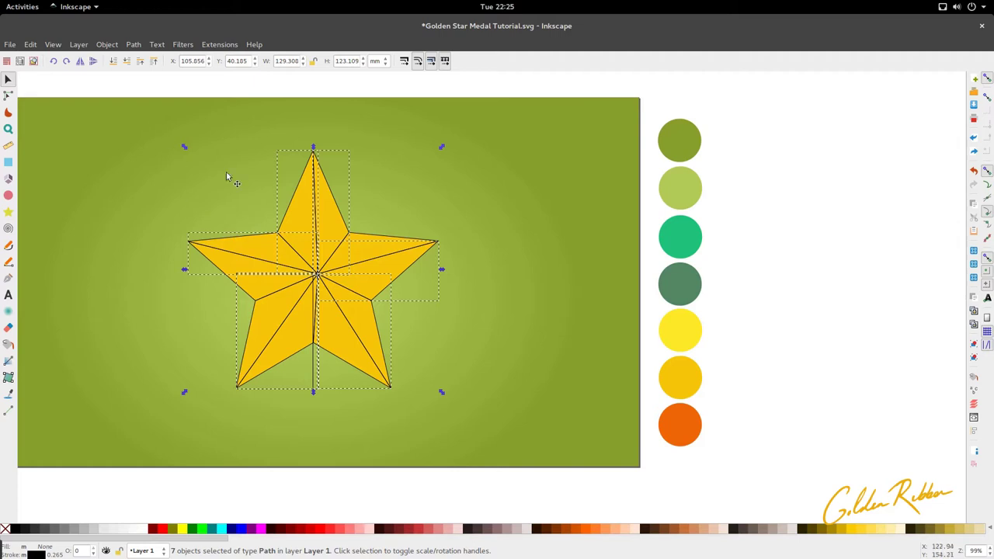
key("n")
left_click_drag(179, 146, 437, 421)
scroll(318, 284, "up", 5)
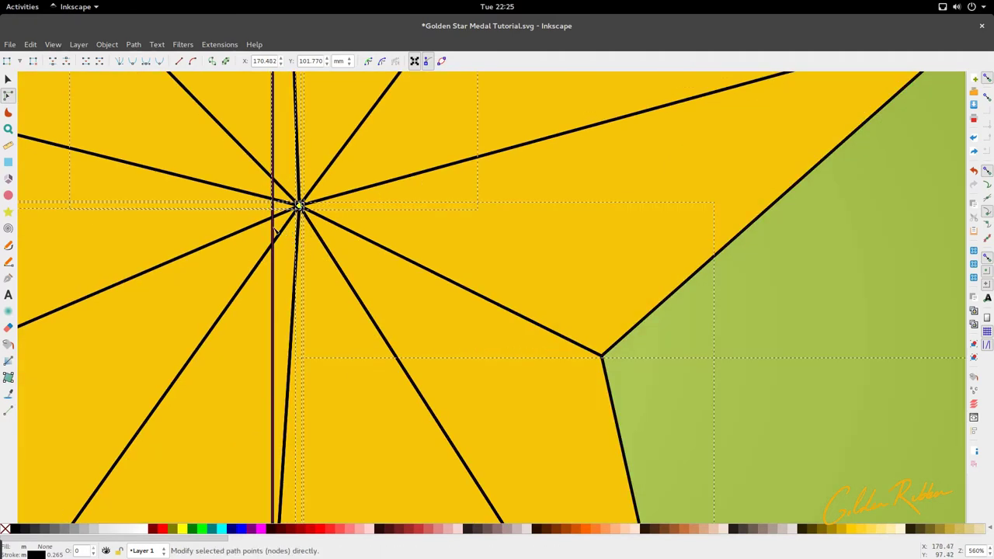
scroll(412, 244, "down", 6)
key("s")
left_click(335, 249)
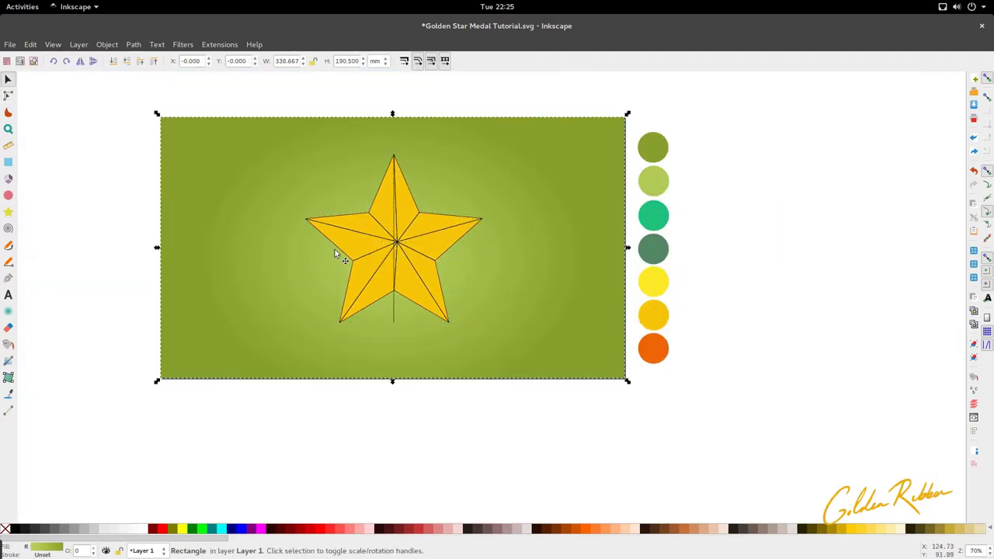
left_click(362, 239)
key("n")
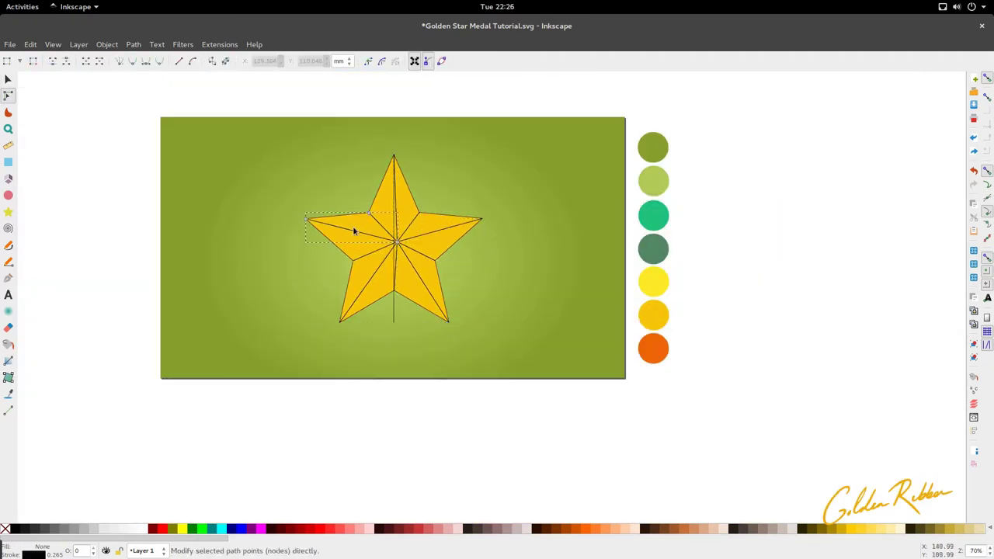
key("s")
left_click(11, 95)
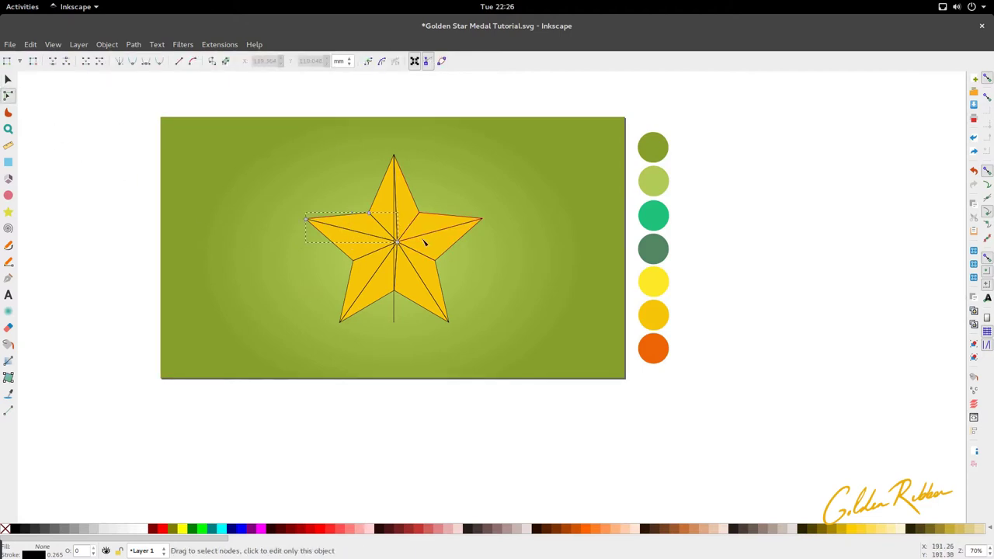
- Select the star, all its triangles and the guide line for node editing, and select the triangle nodes meeting at the centre
key("s")
left_click_drag(270, 90, 503, 371)
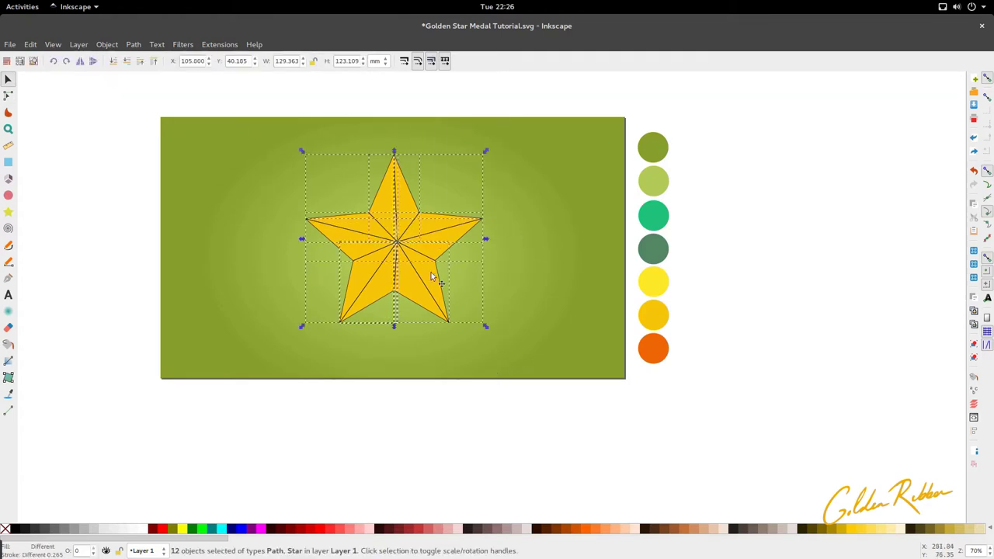
left_click(8, 95)
scroll(416, 252, "up", 3)
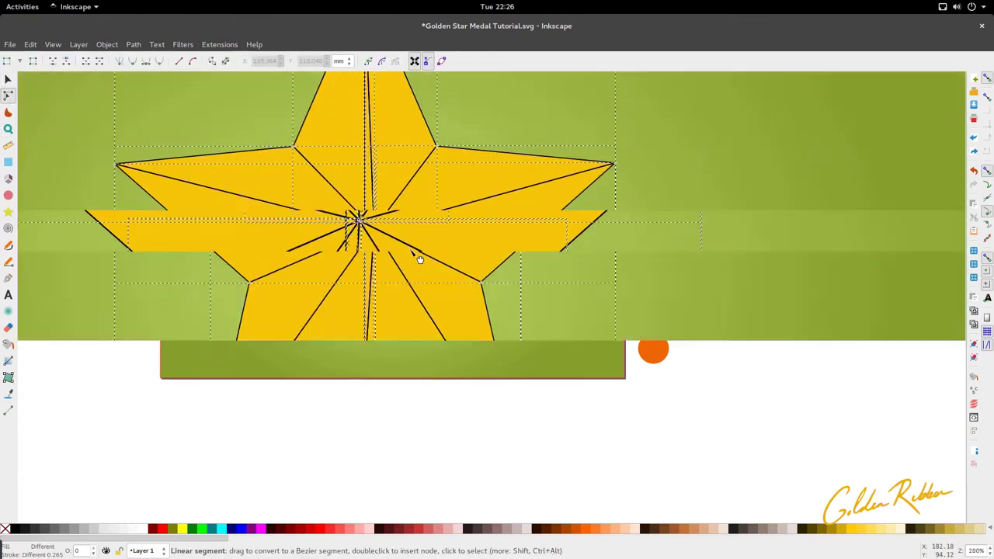
left_click_drag(416, 235, 306, 198)
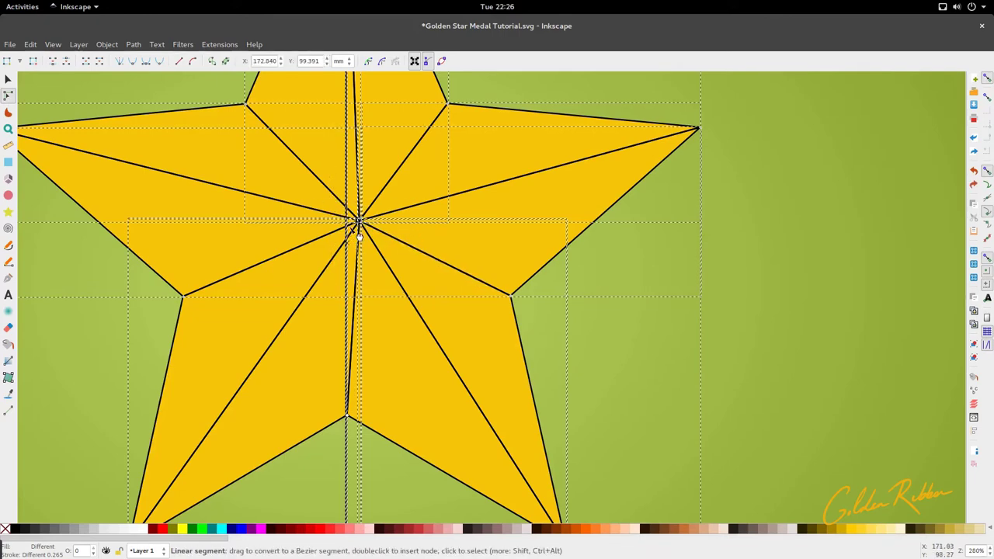
- Turn off snapping and move the selected centre nodes horizontally onto the vertical guide line
scroll(359, 233, "up", 3)
scroll(326, 219, "up", 3)
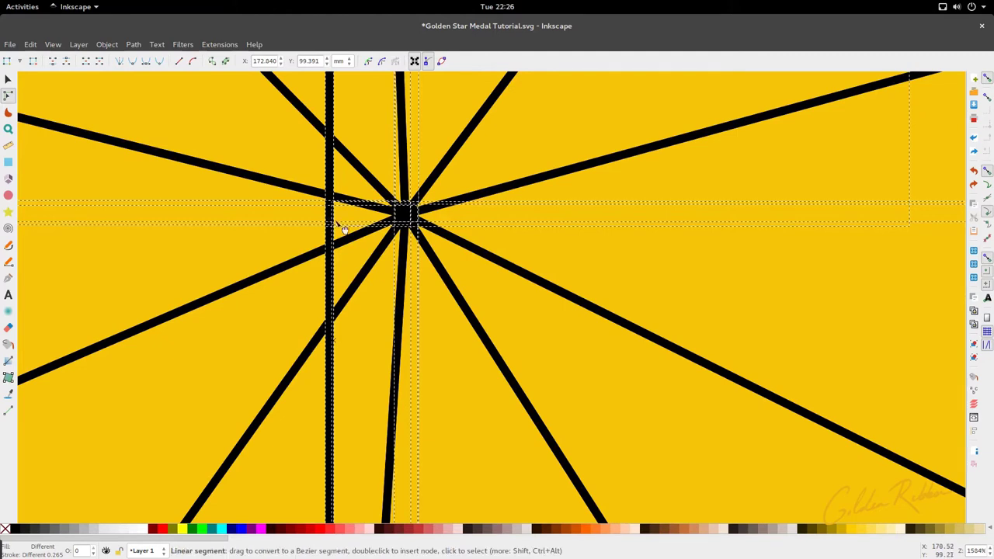
left_click(987, 79)
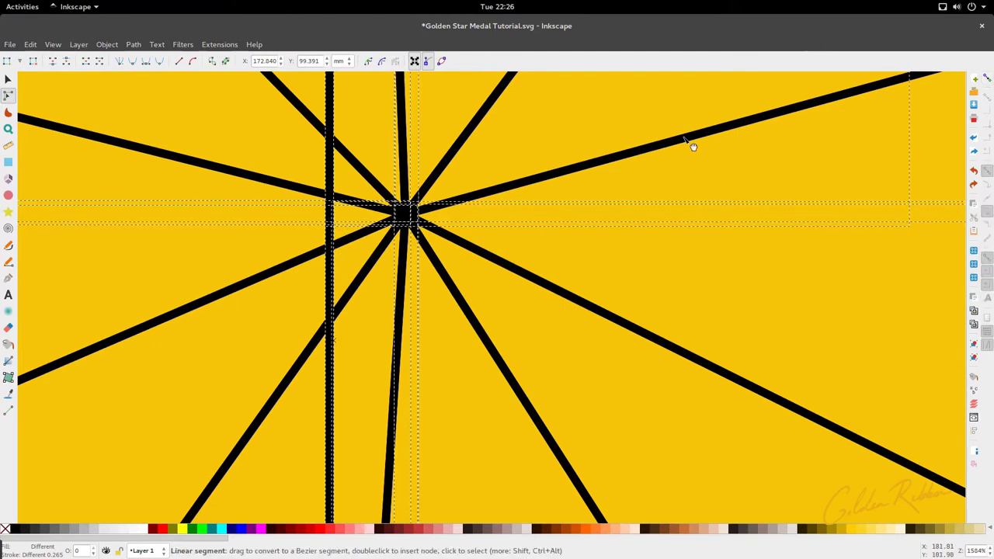
left_click_drag(410, 224, 331, 216)
scroll(330, 217, "down", 7)
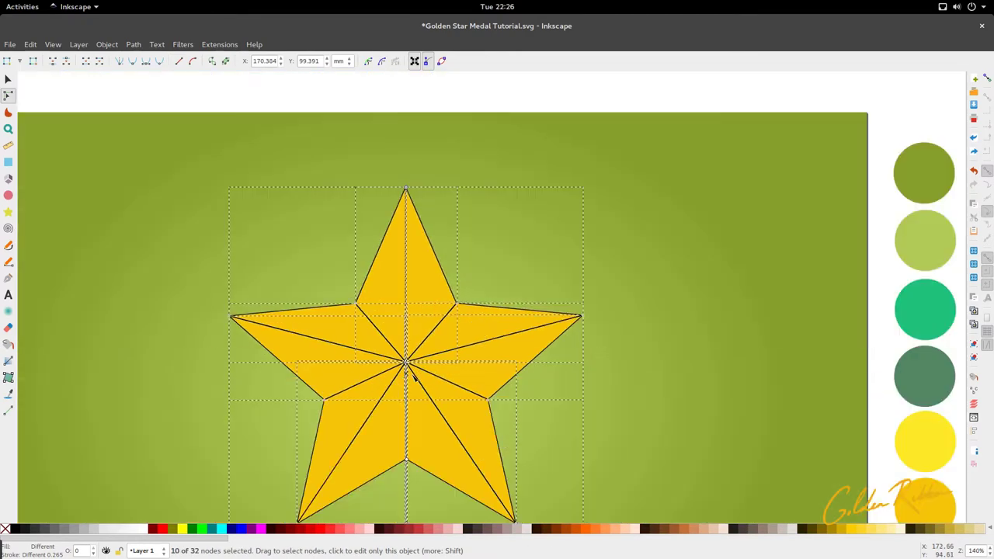
- Move only the vertical guide line out to the right of the star and delete it
key("s")
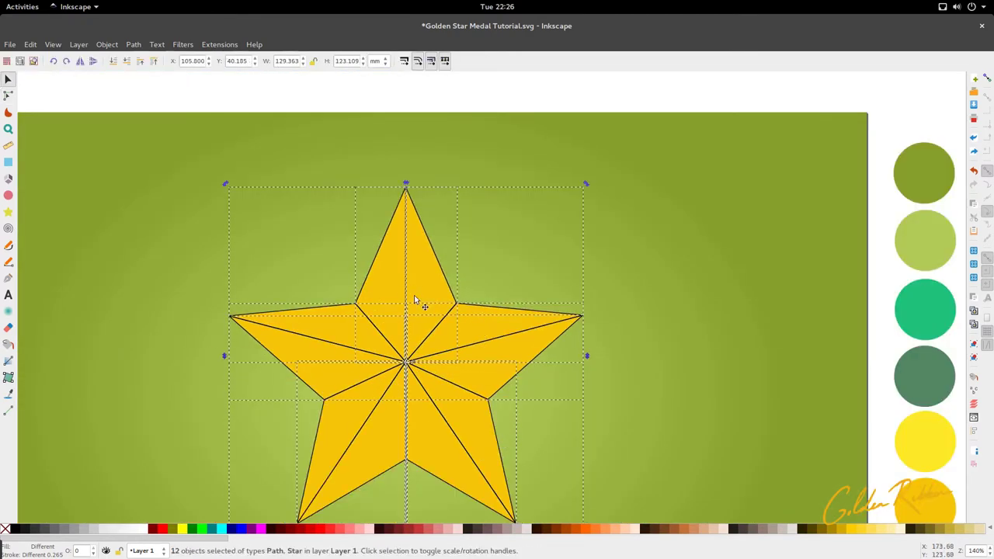
left_click(506, 285)
left_click(408, 289)
left_click_drag(408, 289, 631, 299)
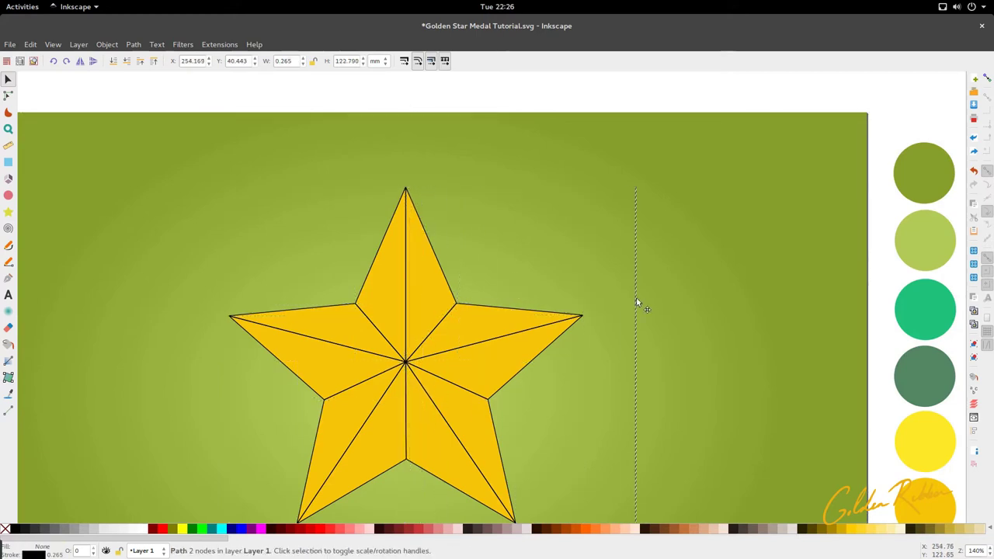
scroll(195, 338, "down", 4)
scroll(190, 338, "down", 3)
scroll(233, 299, "up", 2)
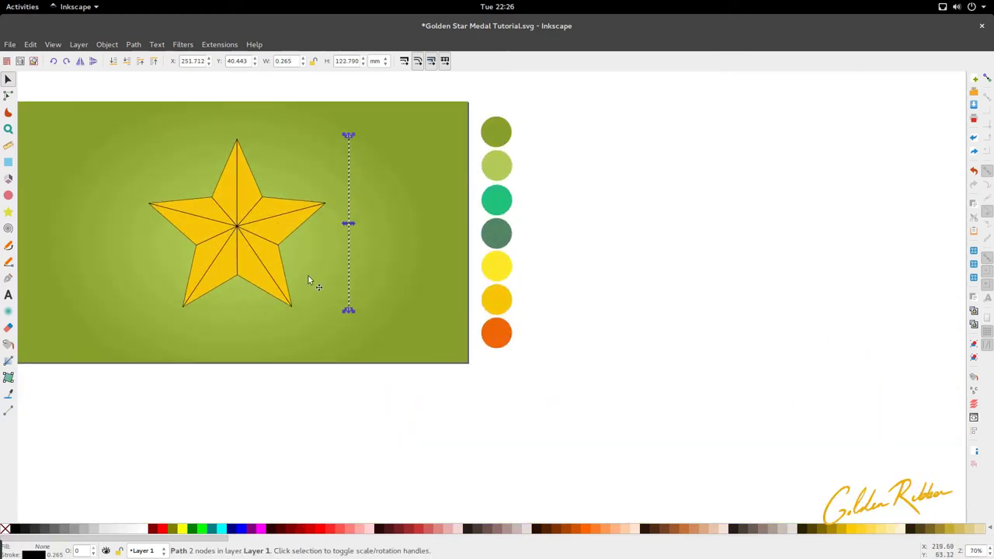
key("Delete")
scroll(278, 333, "left", 1)
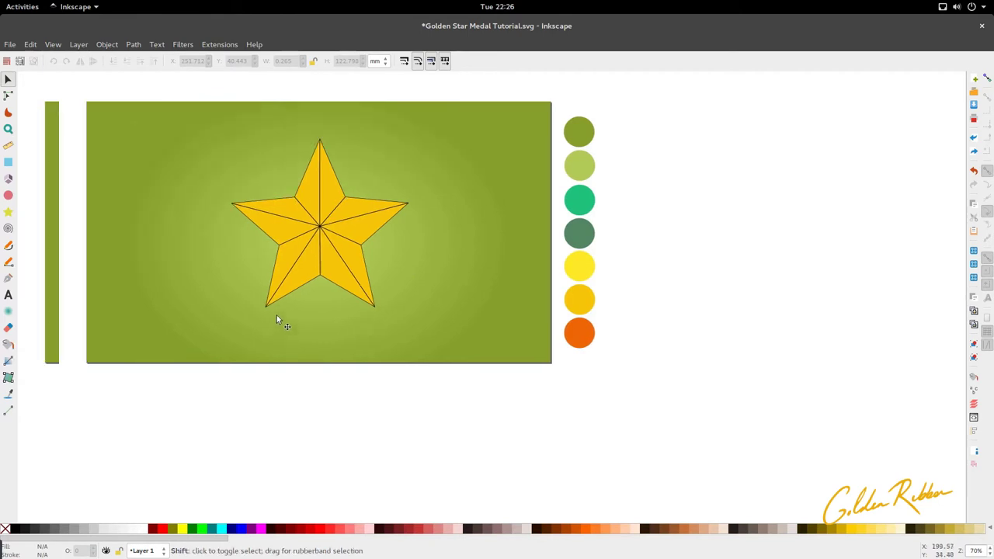
scroll(276, 319, "up", 3)
scroll(350, 309, "left", 1)
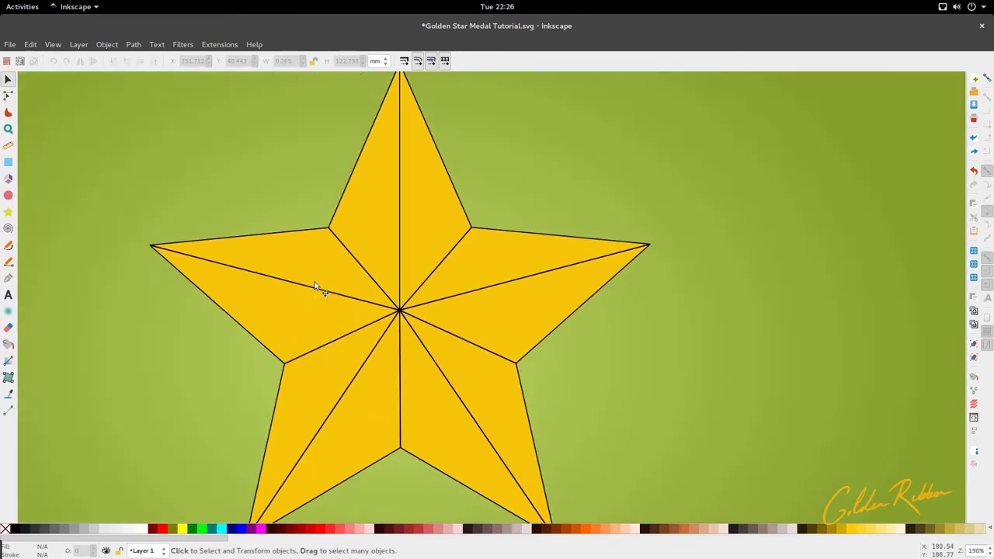
scroll(315, 282, "down", 3)
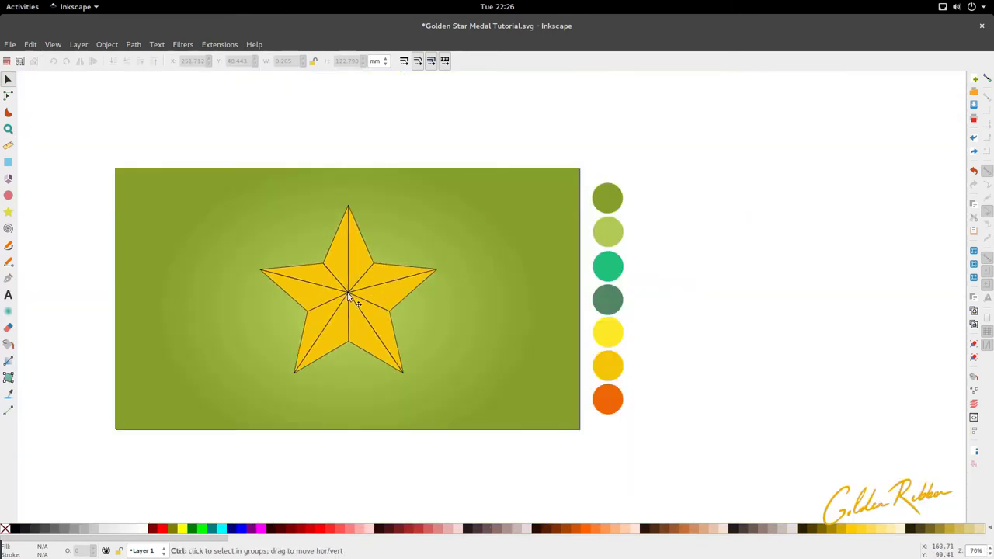
scroll(349, 291, "up", 3)
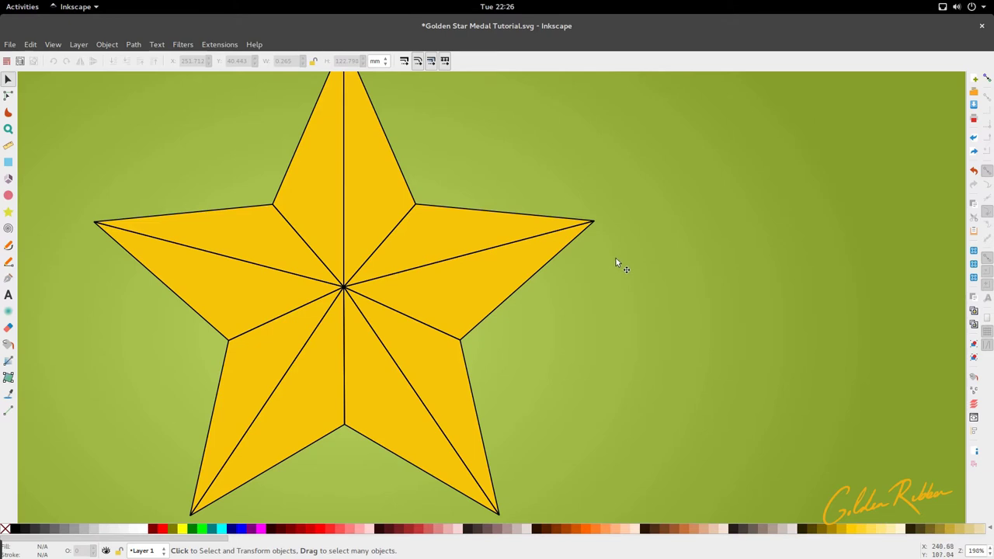
scroll(417, 298, "left", 3)
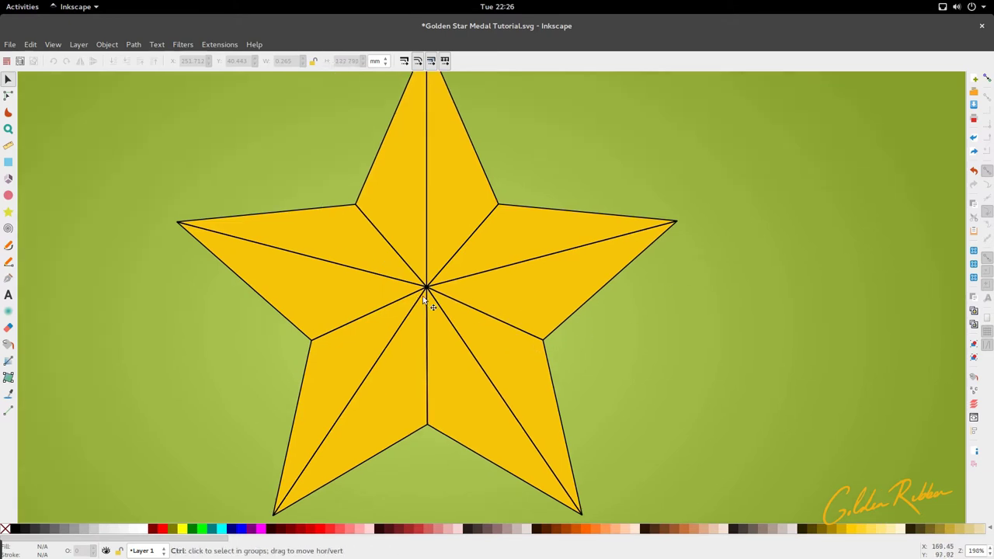
scroll(423, 296, "down", 2)
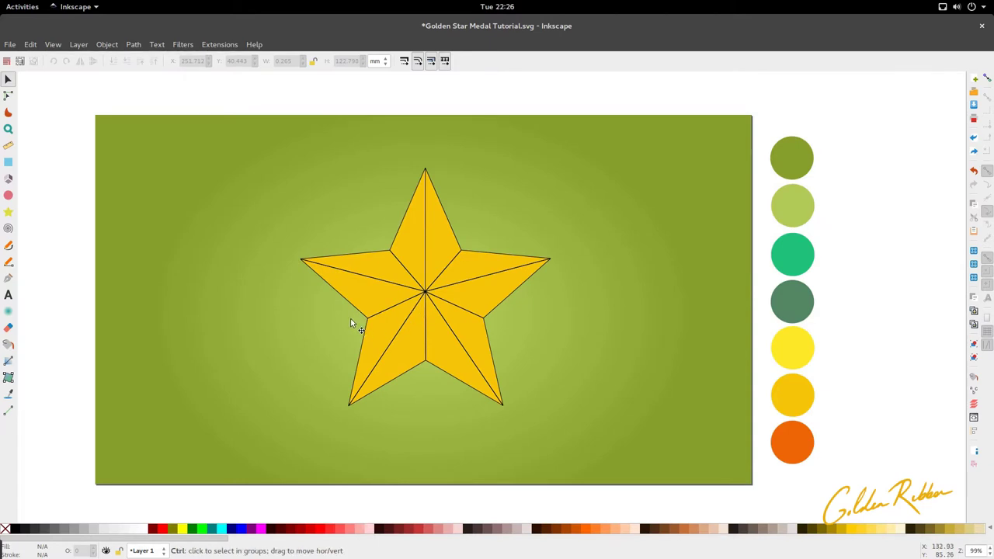
- Draw a closed four-sided side face below the star's left arm, from its left tip to the lower-left inner corner, about 35 by 48 mm
scroll(350, 319, "up", 1)
key("b")
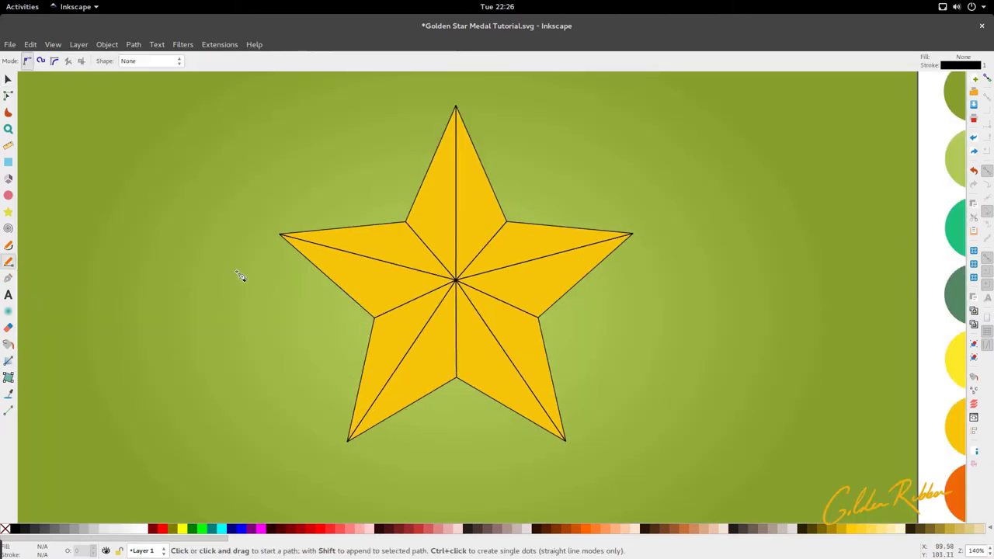
left_click(280, 234)
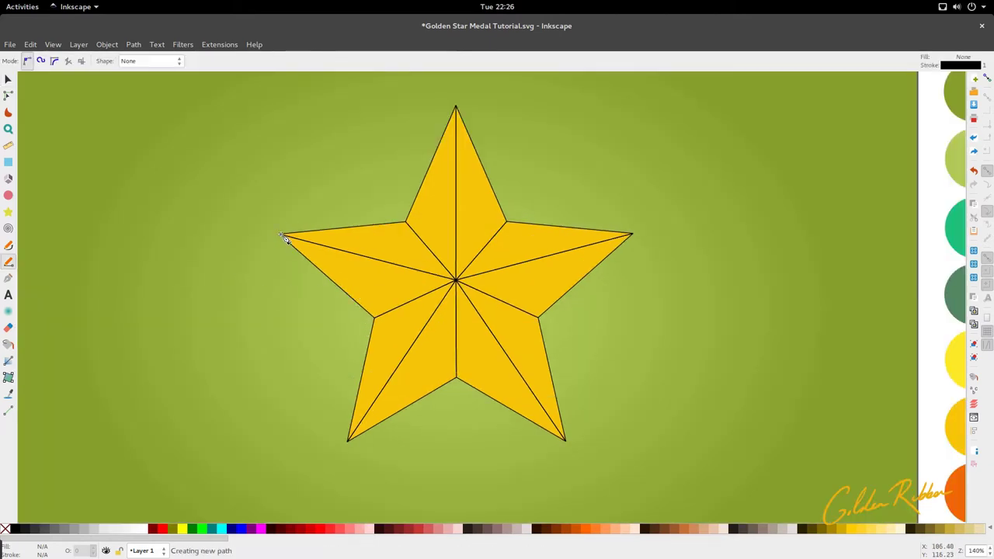
left_click(280, 292)
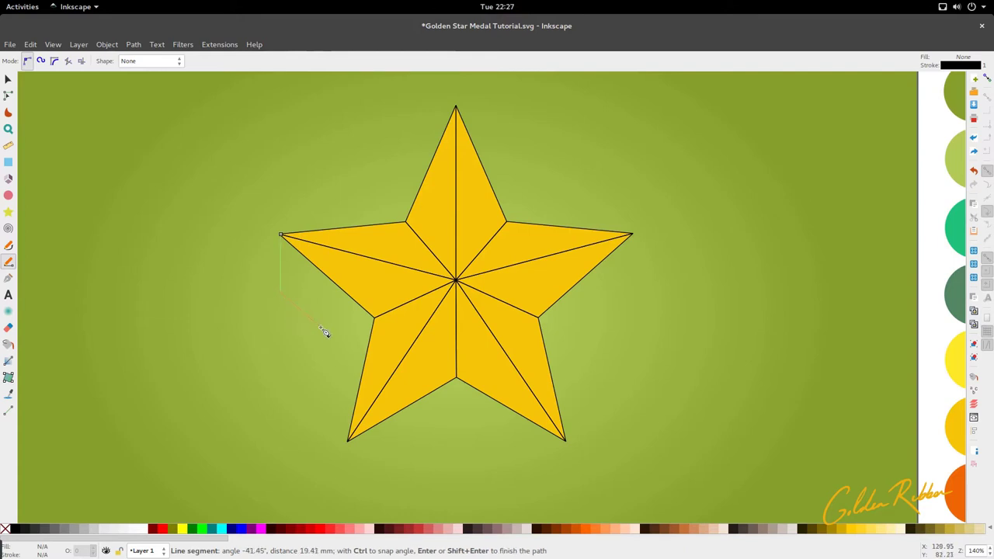
left_click(367, 370)
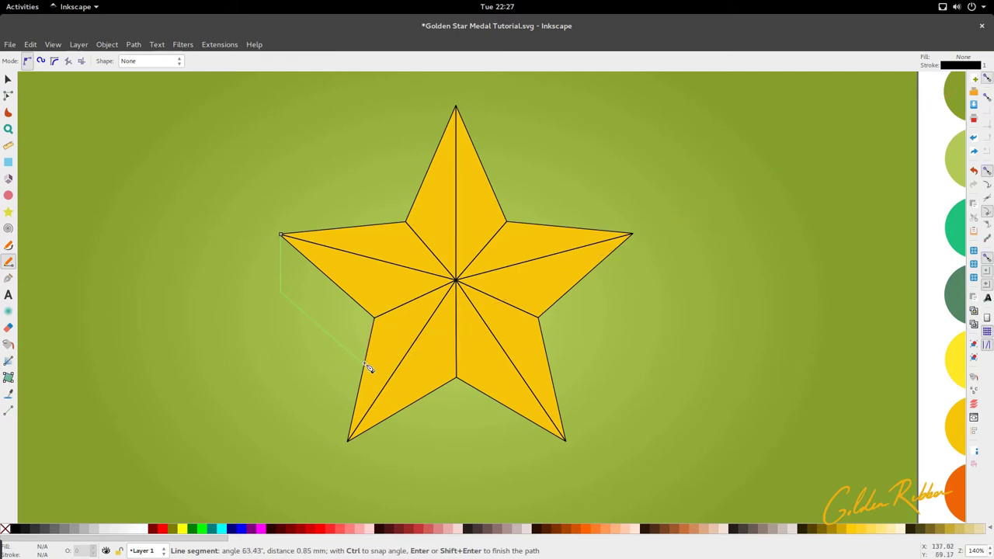
left_click(376, 318)
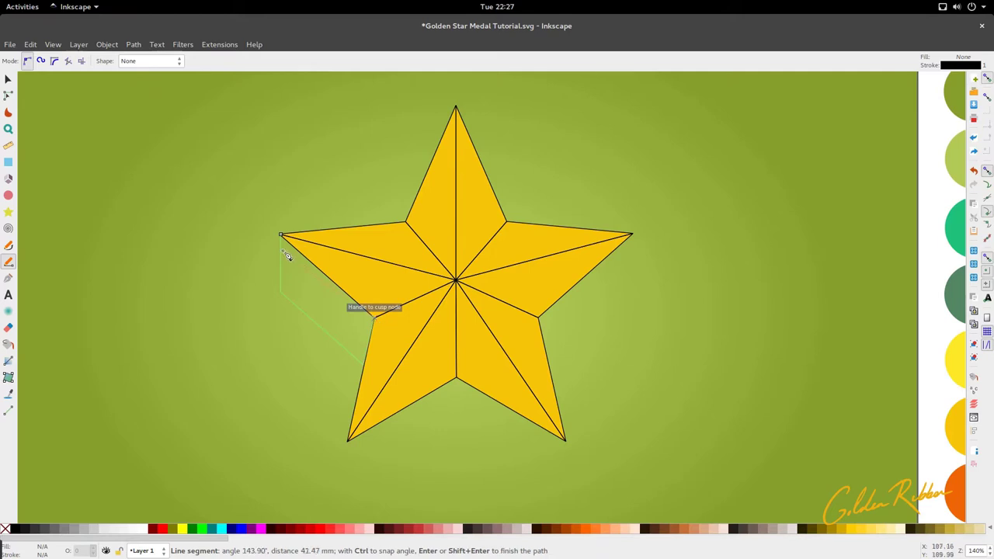
left_click(282, 235)
key("s")
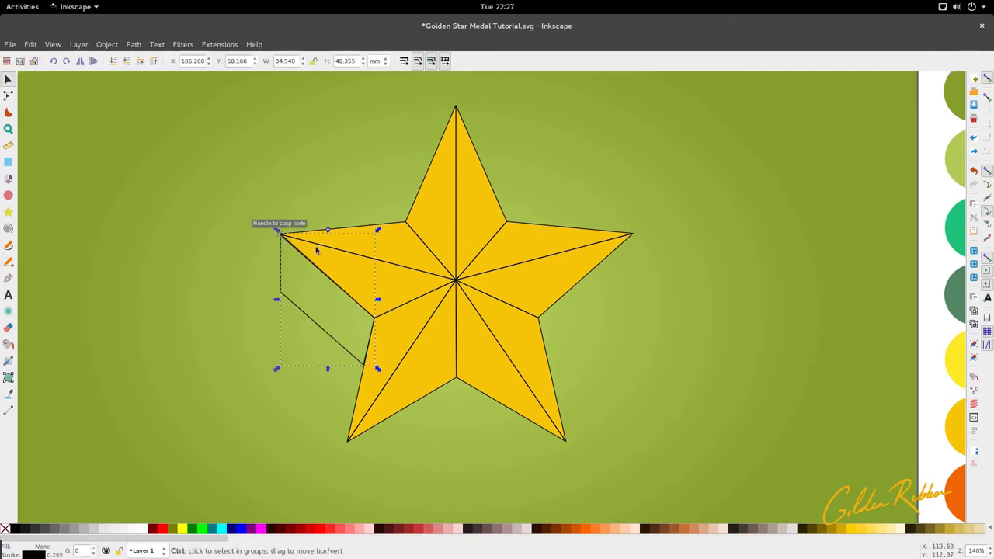
- Align the left side face's nodes exactly with the star's left tip and the adjacent inner corner
scroll(287, 233, "up", 7)
key("n")
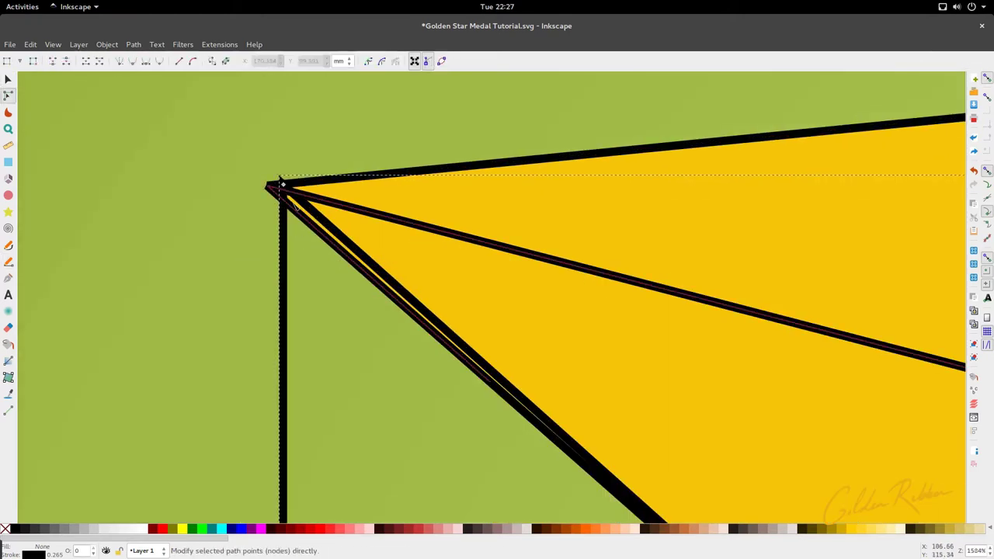
left_click_drag(281, 185, 267, 189)
scroll(310, 311, "down", 7)
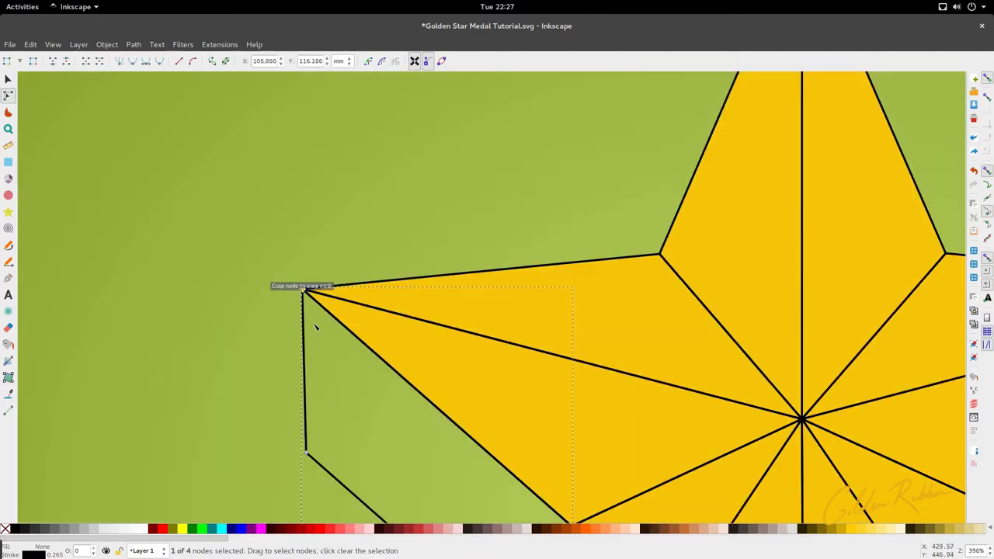
scroll(365, 272, "down", 2)
scroll(371, 303, "up", 3)
left_click_drag(371, 303, 373, 304)
key("s")
key("5")
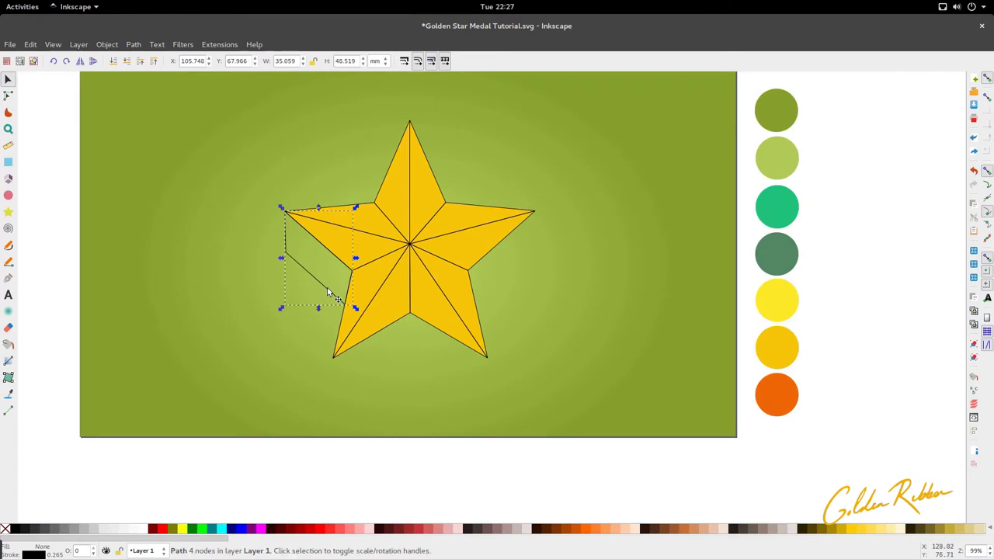
- Raise the left side face's lower nodes to make it about 43 mm tall, and place a horizontally mirrored duplicate under the right arm
key("n")
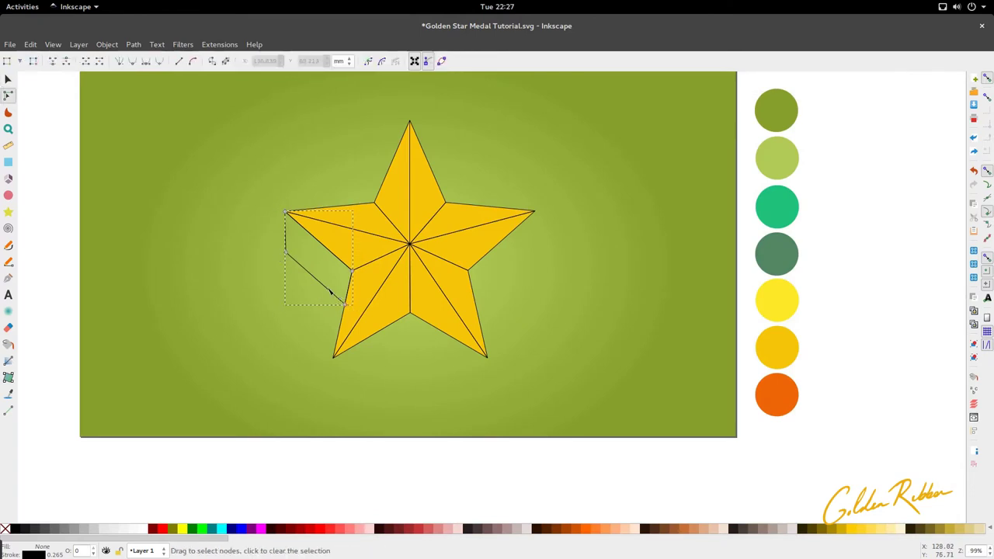
left_click_drag(269, 230, 522, 285)
key("s")
key("ctrl+d")
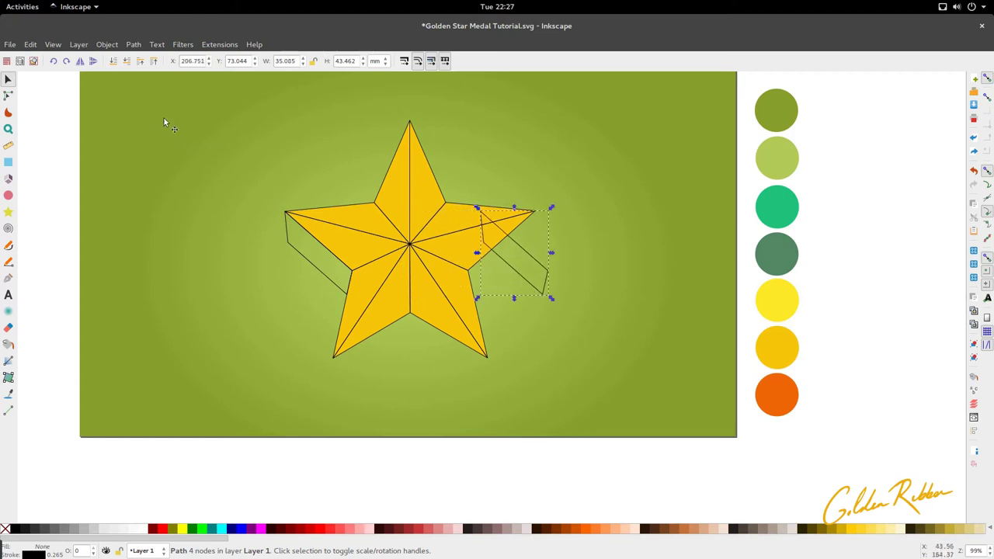
left_click(81, 61)
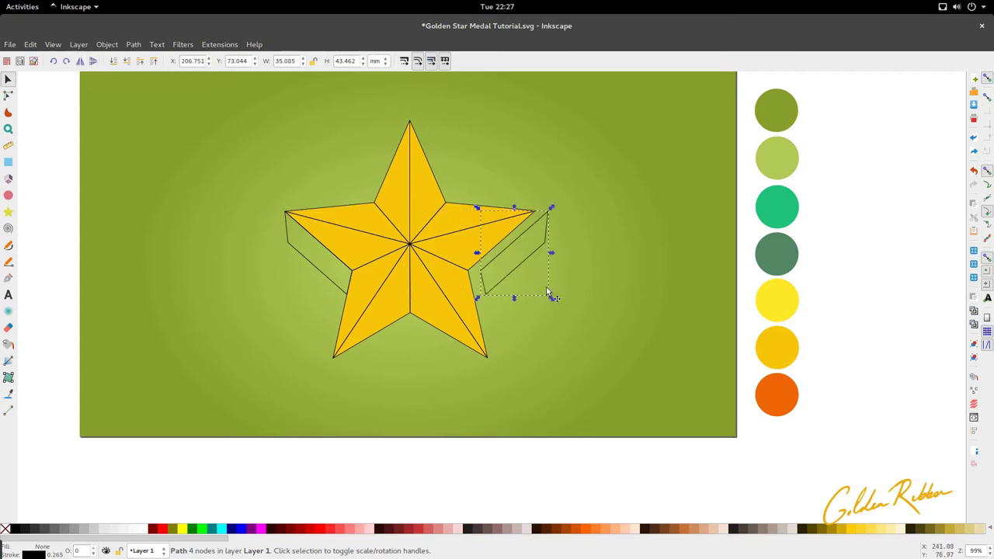
left_click_drag(521, 265, 507, 270)
- Move the mirrored side face's upper outer node exactly onto the star's right tip
scroll(537, 207, "up", 6)
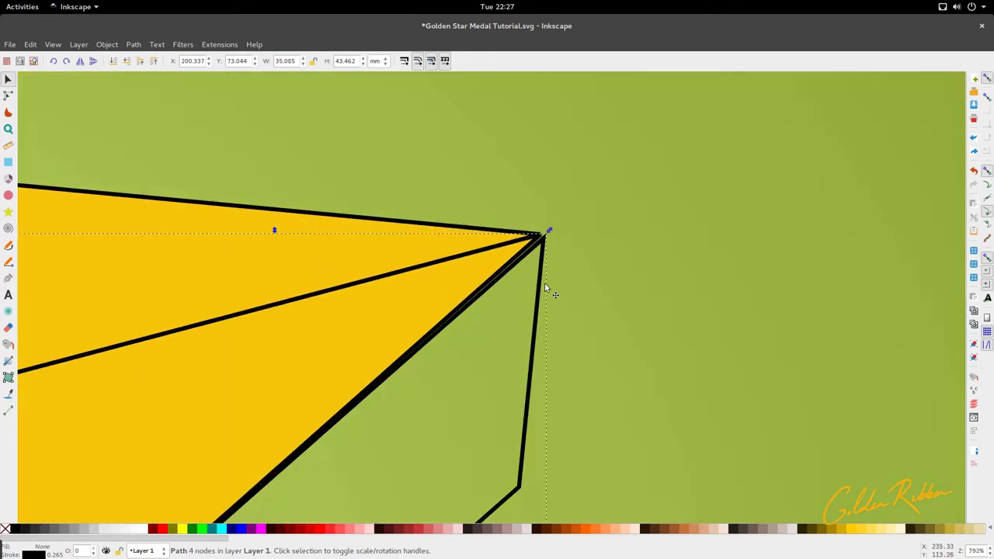
scroll(546, 289, "up", 1)
double_click(542, 248)
left_click_drag(545, 217, 539, 215)
scroll(476, 330, "down", 4)
key("5")
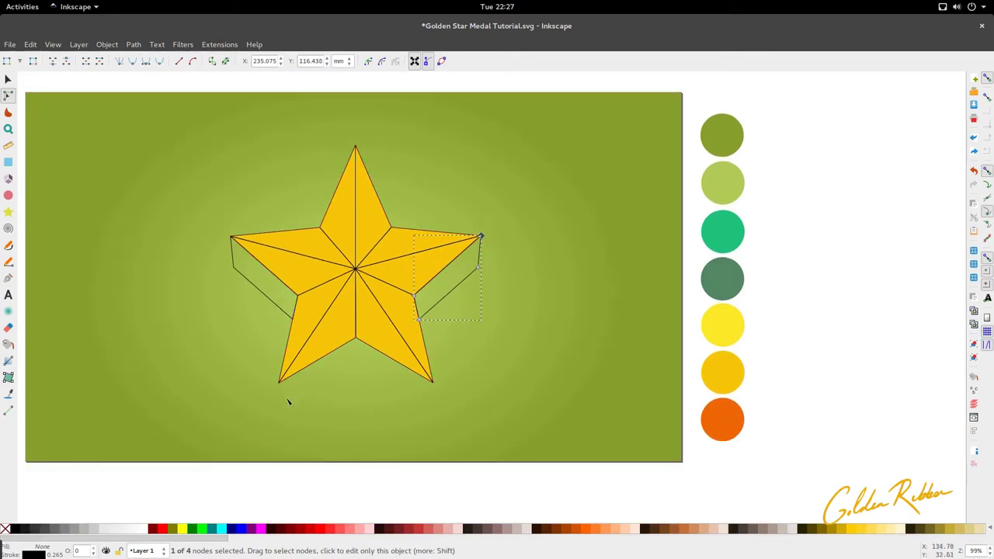
- Draw a closed four-sided side face, about 40 by 36 mm, from the star's lower-left tip to its bottom inner corner
key("b")
left_click(280, 383)
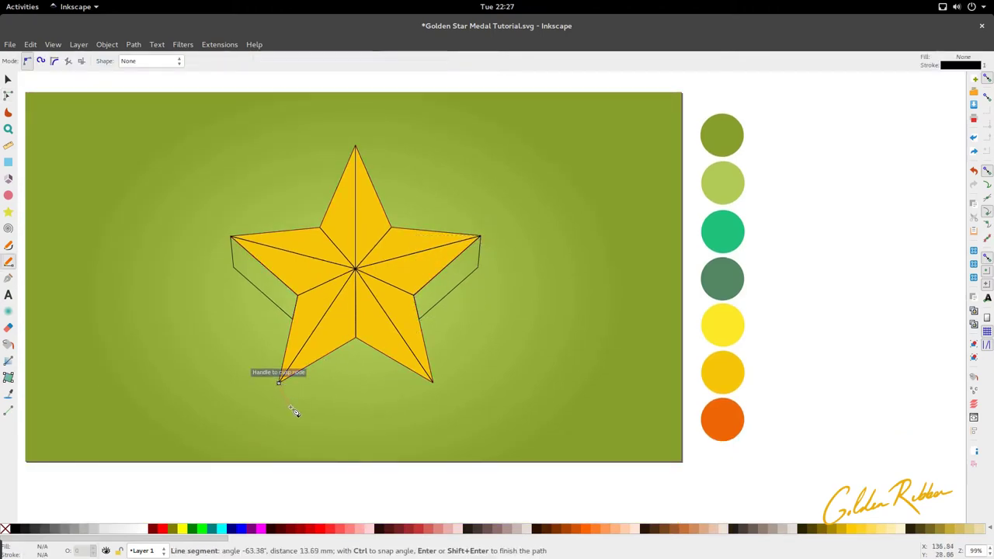
left_click(290, 407)
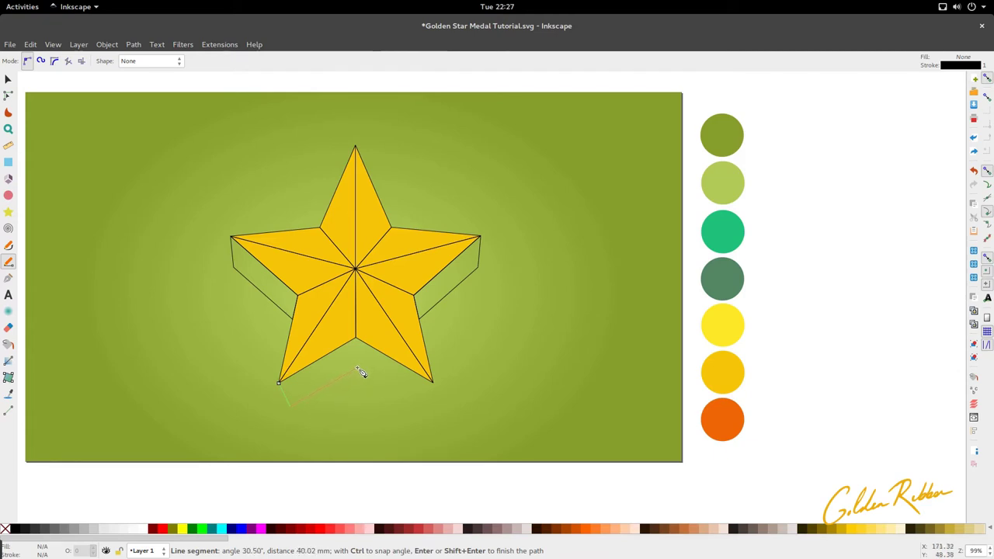
left_click(357, 371)
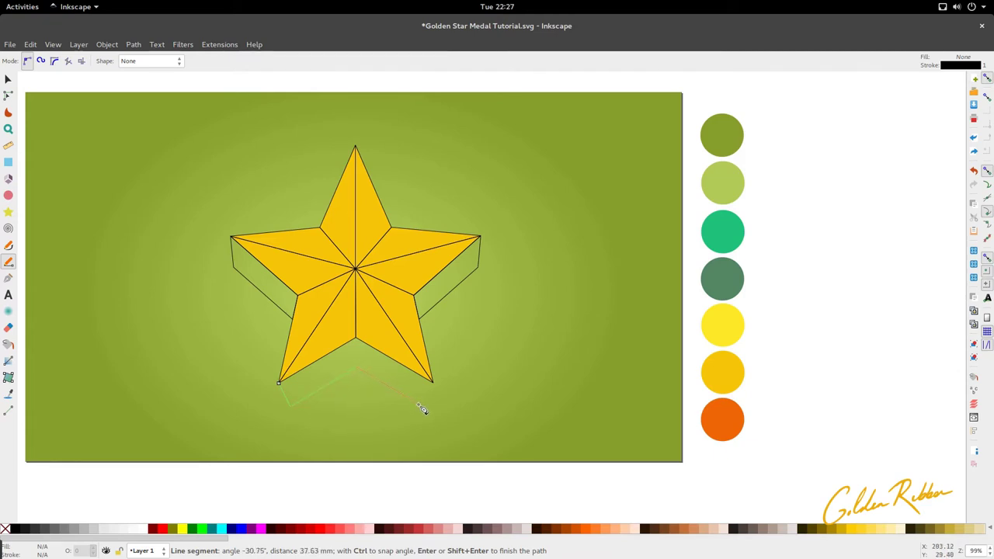
left_click(358, 341)
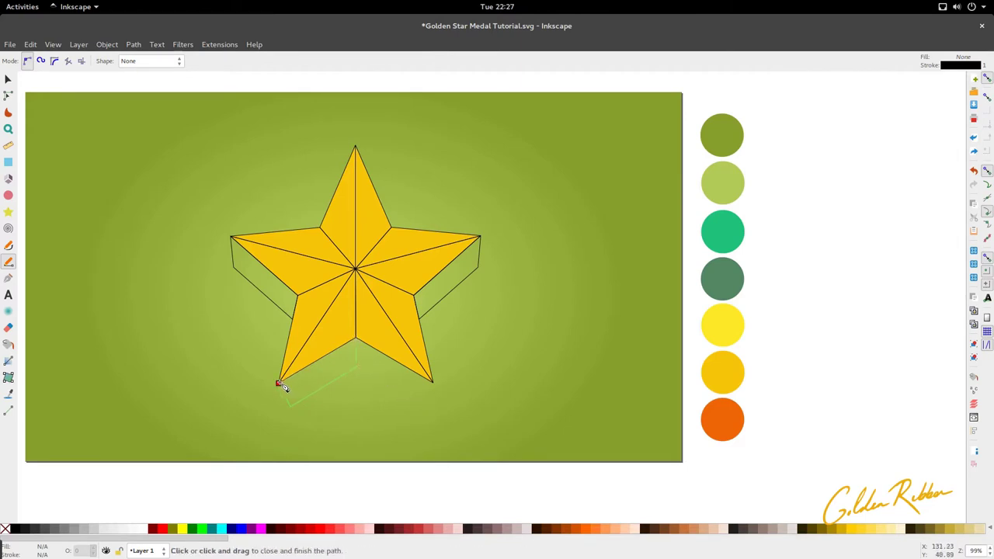
left_click(279, 384)
key("s")
- Duplicate the lower-left side face, flip the copy horizontally and place it under the star's lower-right arm
scroll(355, 369, "up", 2)
key("ctrl+d")
mouse_move(353, 371)
left_mouse_down()
mouse_move(361, 375)
mouse_move(355, 371)
left_mouse_up()
key("ctrl+d")
left_click(81, 63)
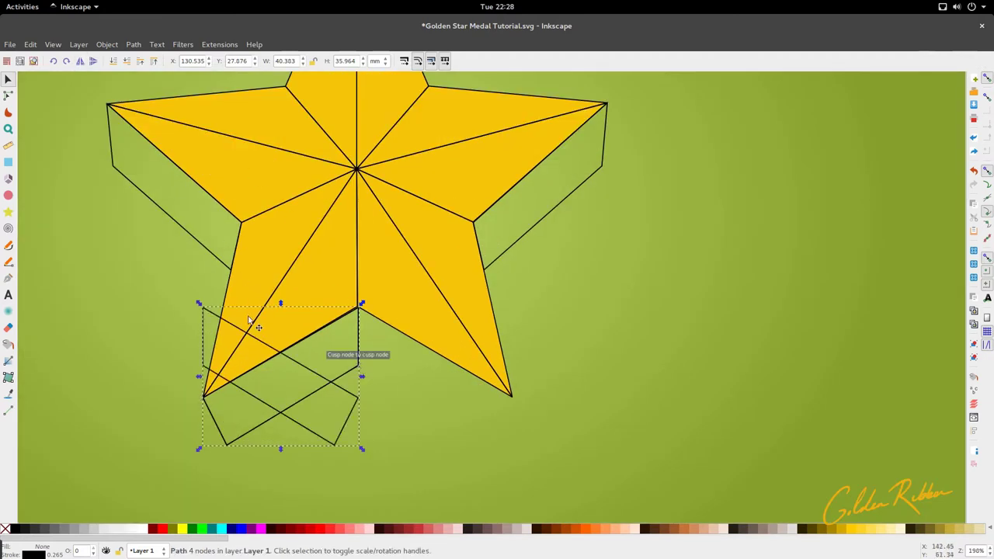
left_click_drag(259, 338, 411, 369)
left_click(411, 369)
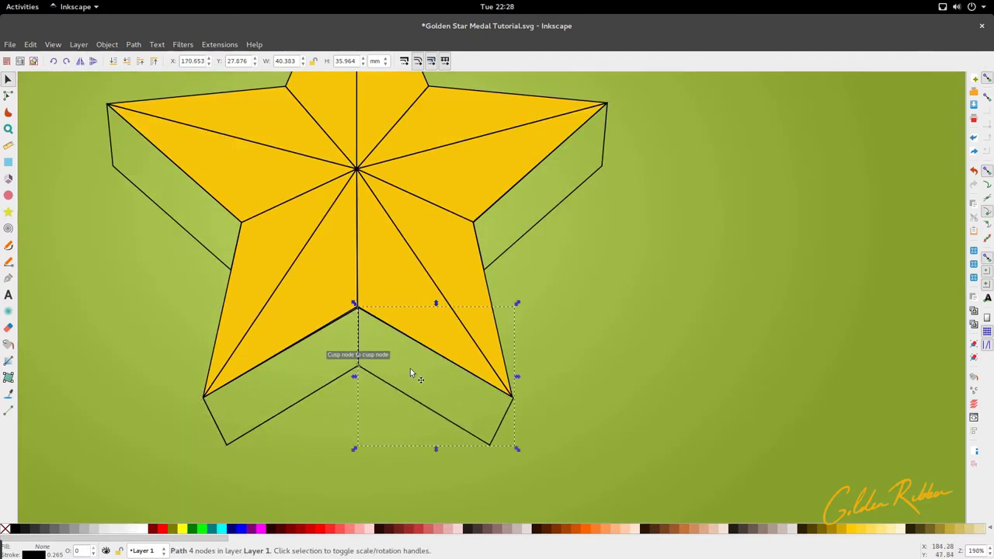
- Align the upper inner nodes of both lower side faces with the star's bottom inner corner
scroll(346, 314, "up", 8)
key("n")
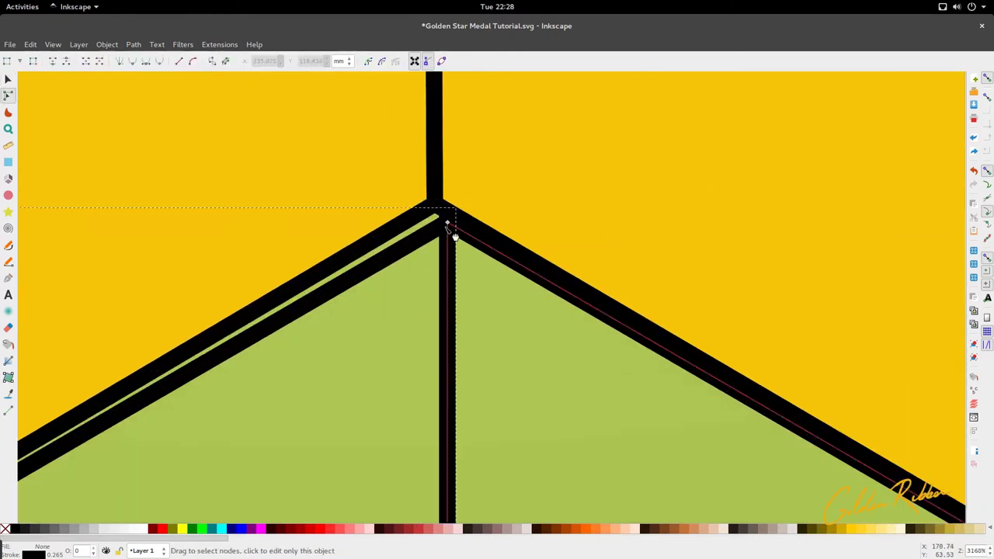
left_click_drag(453, 232, 436, 204)
scroll(399, 340, "down", 9)
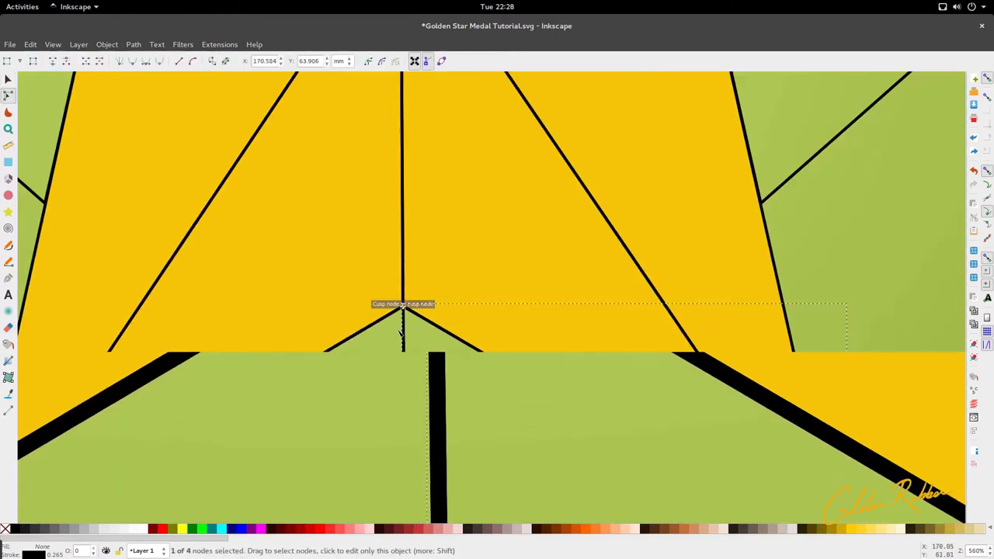
key("s")
left_click(405, 419)
- Select the whole star with its side faces, scale it down to about 105 by 110 mm and move it up slightly
scroll(398, 400, "down", 4)
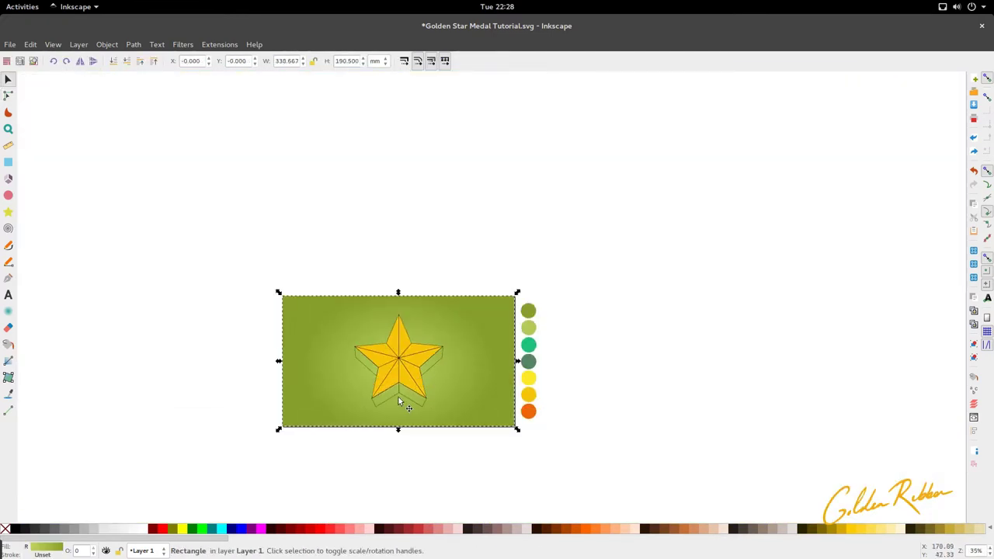
scroll(398, 396, "up", 2)
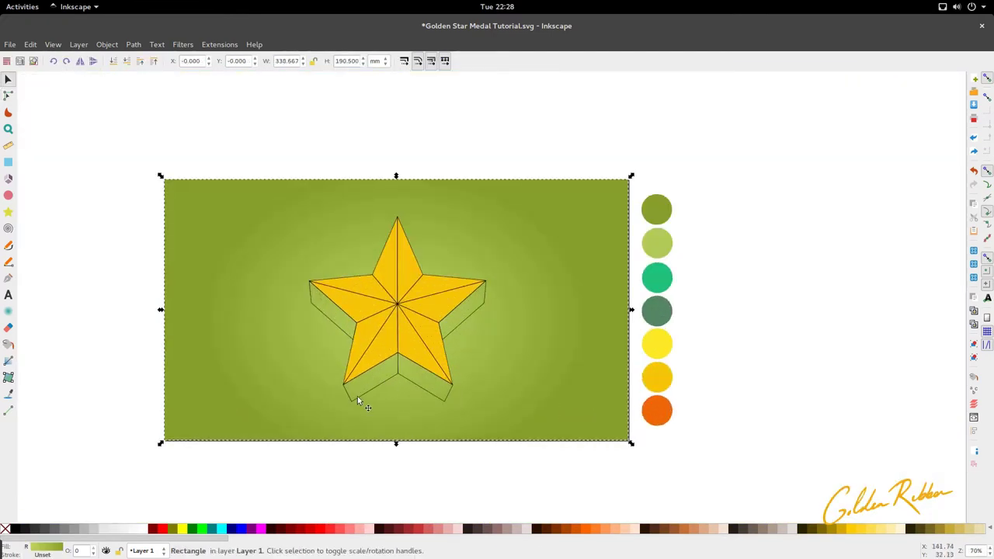
left_click_drag(286, 463, 524, 204)
left_click_drag(489, 408, 475, 409)
left_click_drag(411, 376, 410, 367)
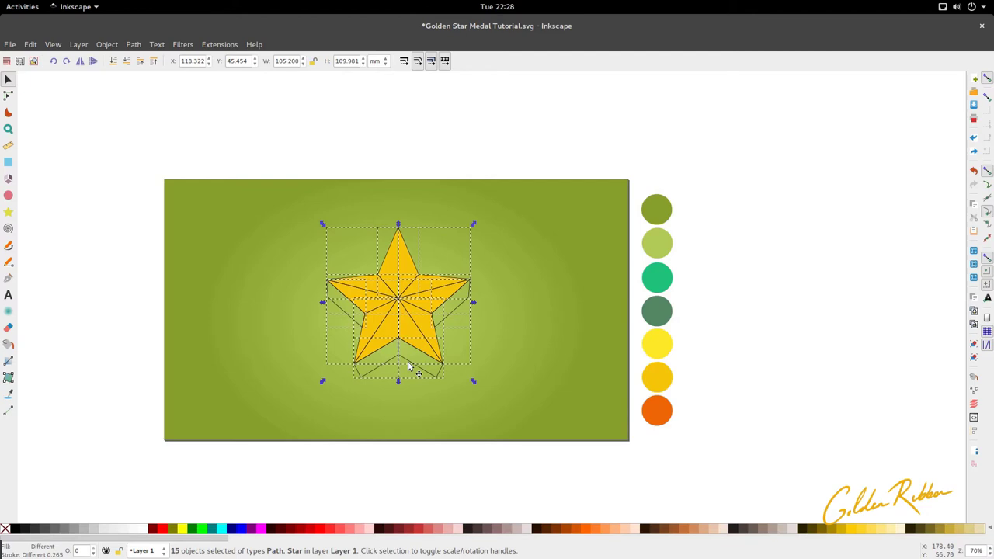
- Move the selected star a little further up and narrow it to about 102 mm wide
left_click_drag(411, 351, 410, 342)
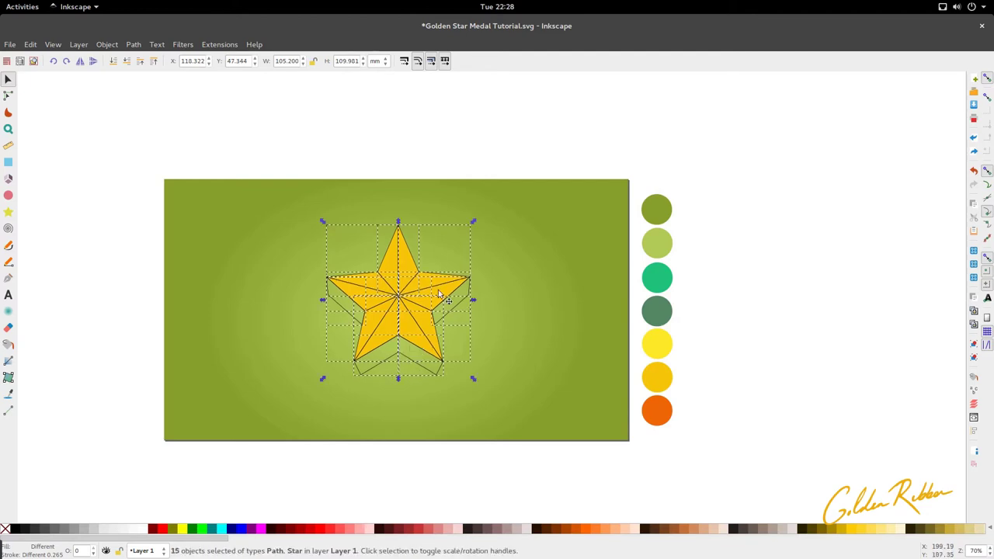
left_click_drag(473, 301, 471, 301)
left_click(460, 475)
- Select the whole star with its side faces and move it down slightly on the background
scroll(391, 319, "up", 1)
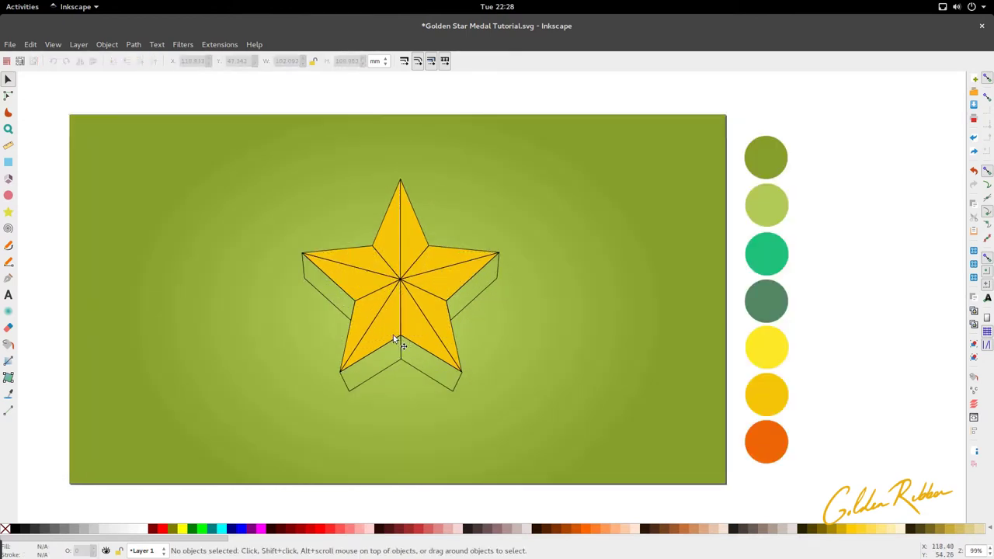
left_click_drag(261, 448, 536, 124)
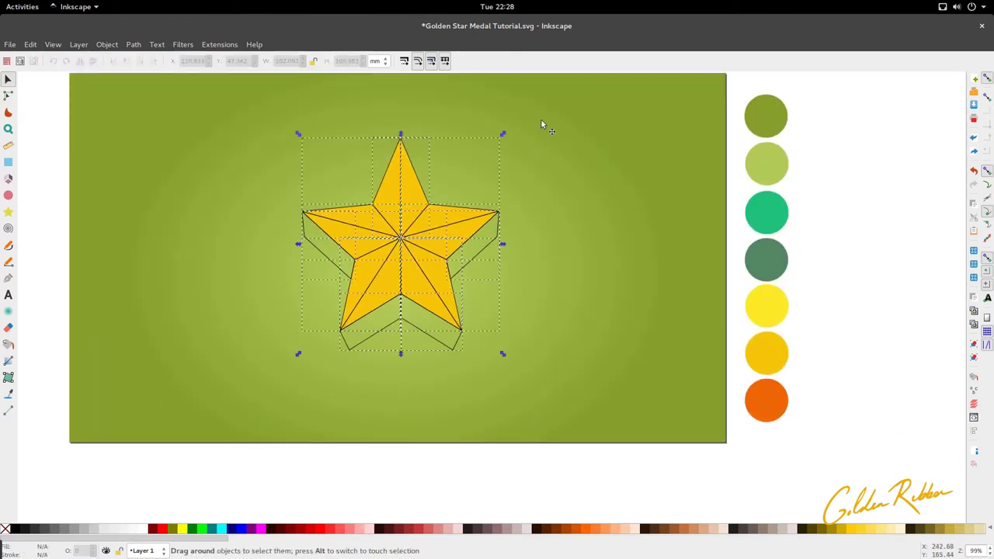
left_click_drag(380, 276, 381, 286)
left_click(371, 368)
- Move the bottom outer nodes of the two lower side faces slightly outward, away from the star's vertical axis
key("n")
left_click(349, 357)
left_click_drag(350, 357, 344, 361)
left_click(447, 357)
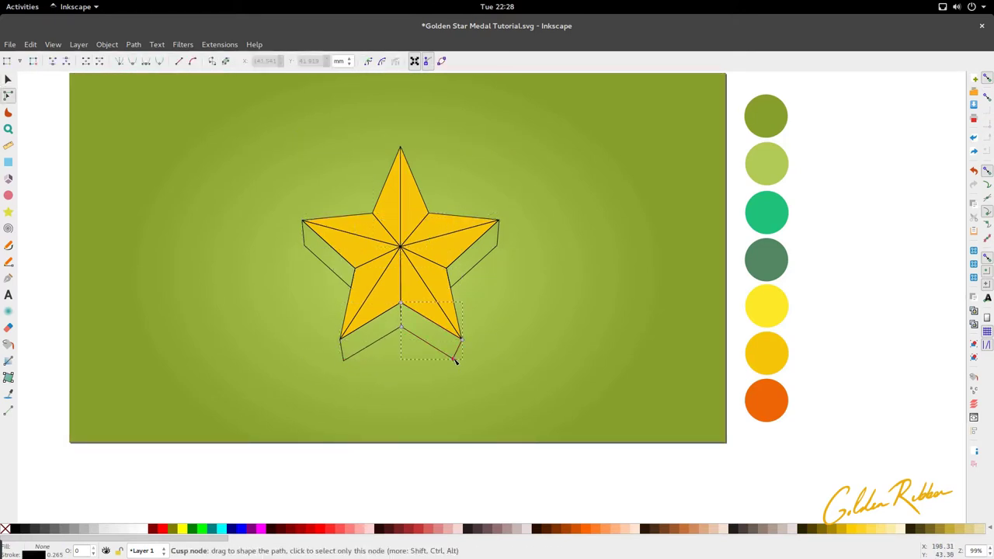
left_click_drag(458, 362, 456, 360)
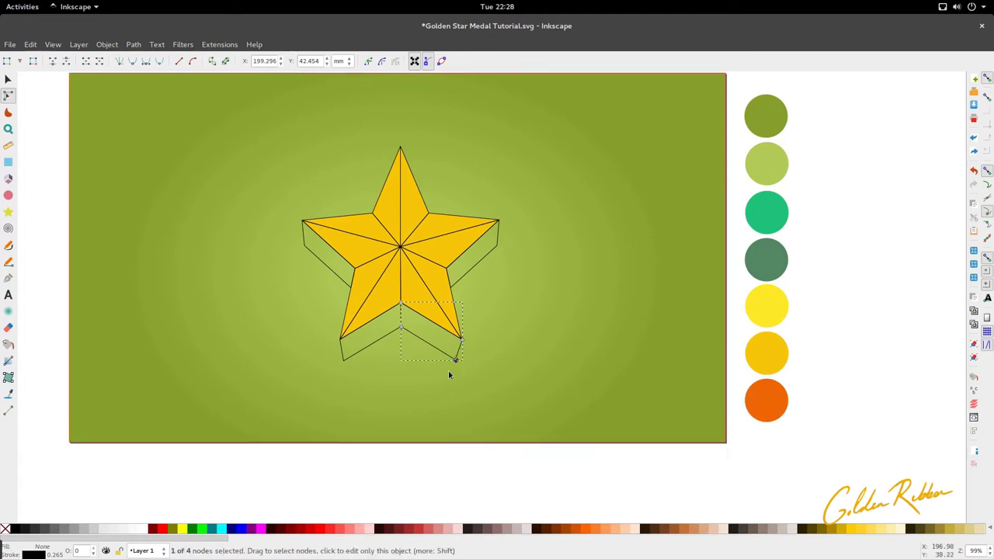
- Move the bottom outer node of the lower-right side face slightly to even it with the left one
key("s")
left_click(448, 370)
scroll(476, 237, "up", 2)
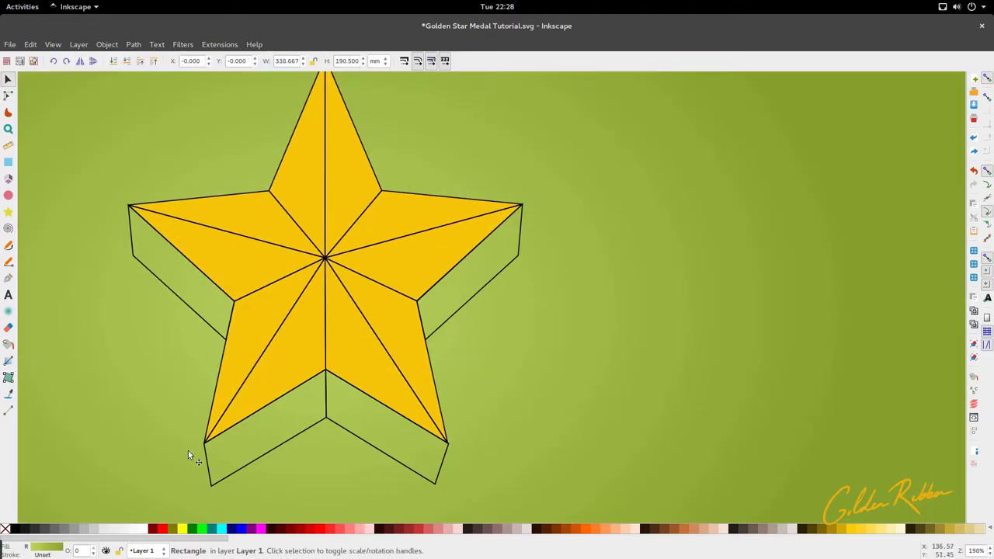
scroll(415, 417, "down", 2)
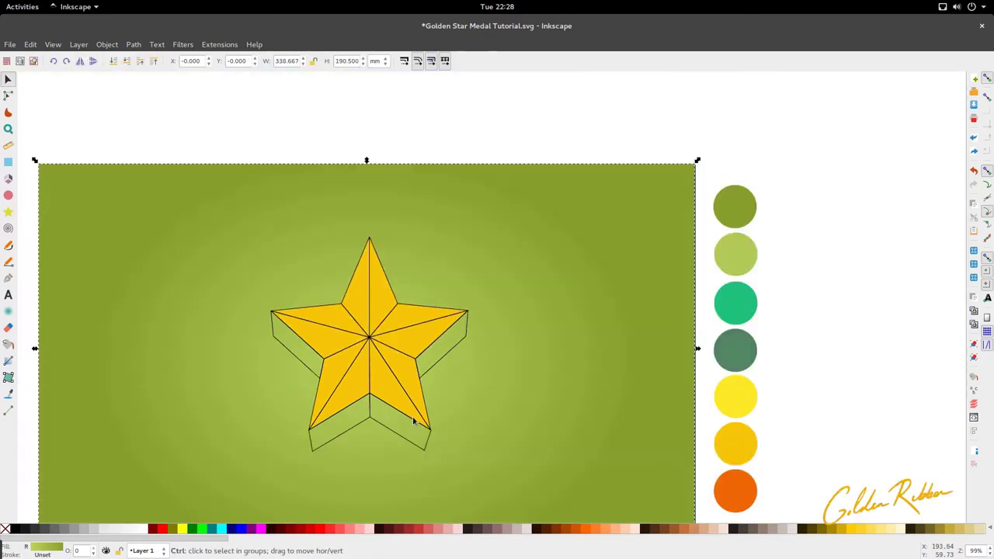
scroll(431, 435, "up", 4)
double_click(430, 427)
left_click_drag(449, 403, 404, 494)
left_click_drag(402, 496, 406, 496)
key("s")
scroll(408, 423, "down", 4)
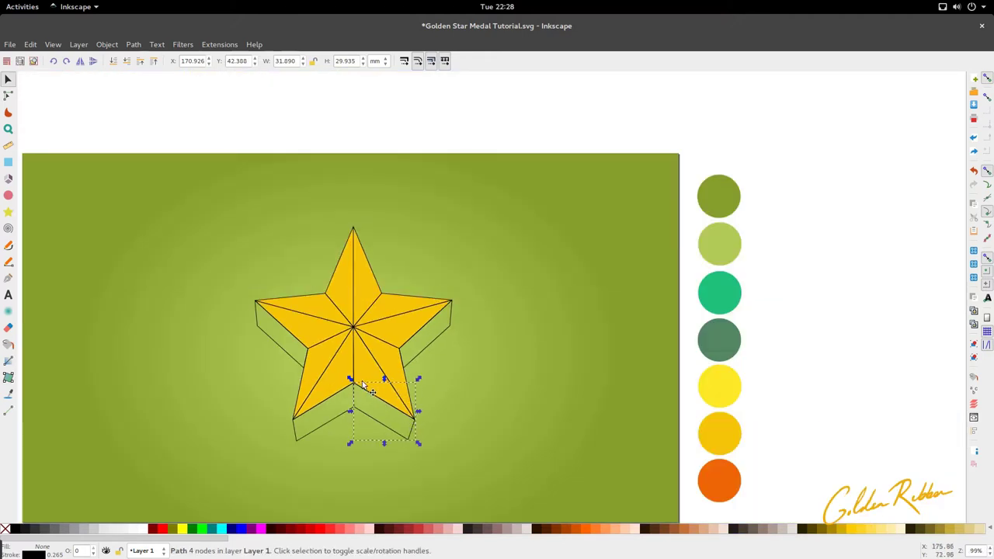
- Fill the inner facet of the lower-left arm with the star's golden yellow and add a linear gradient rising toward the star's centre
left_click(331, 371)
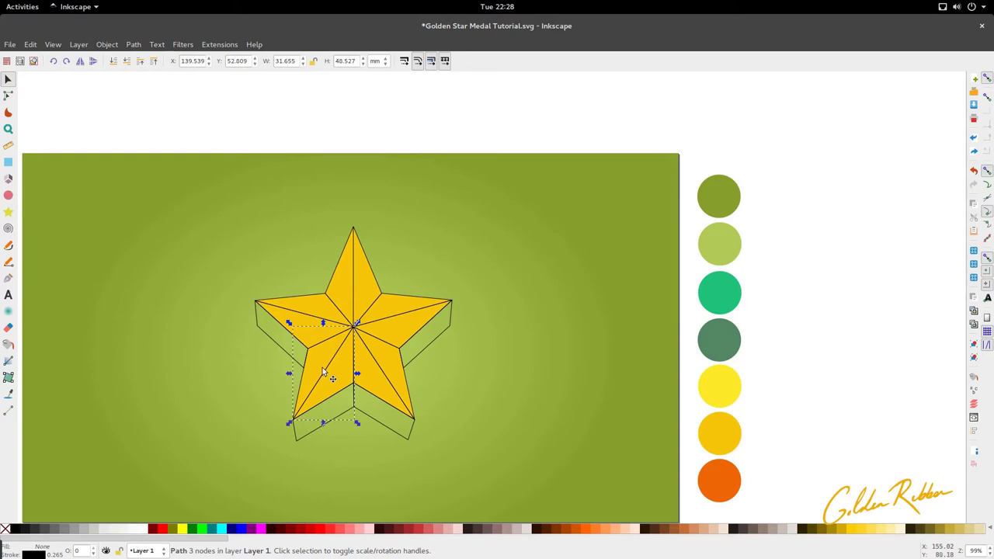
key("d")
left_click(330, 359)
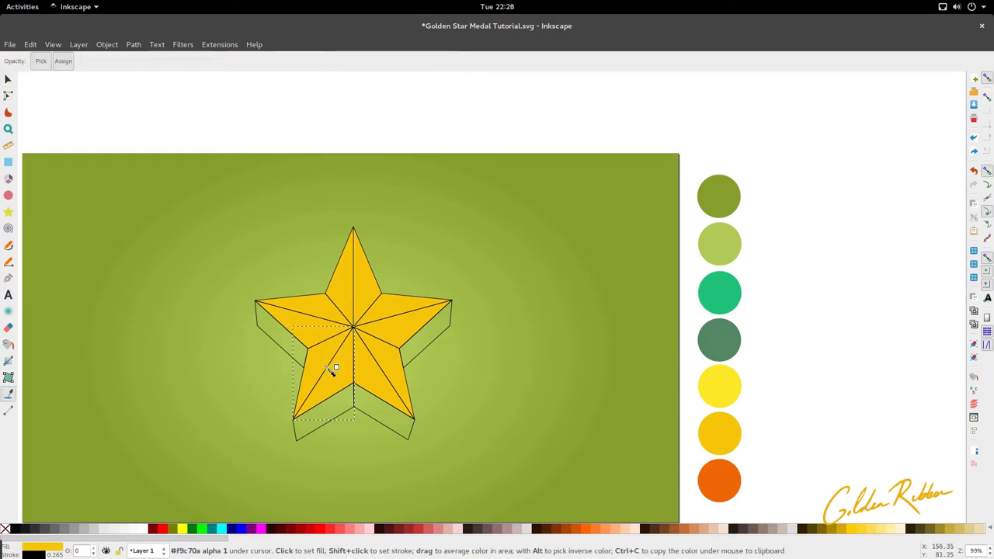
left_click(8, 361)
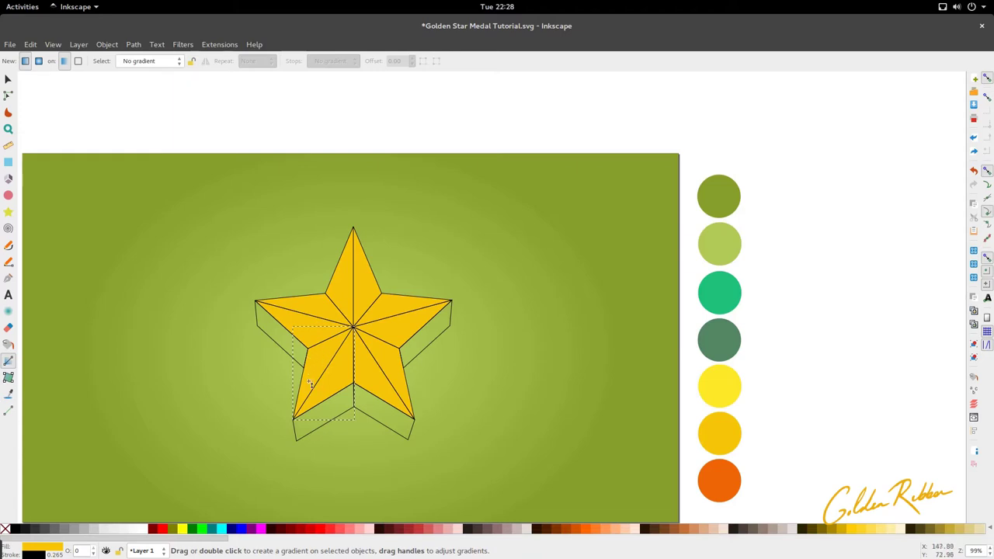
left_click_drag(309, 383, 325, 355)
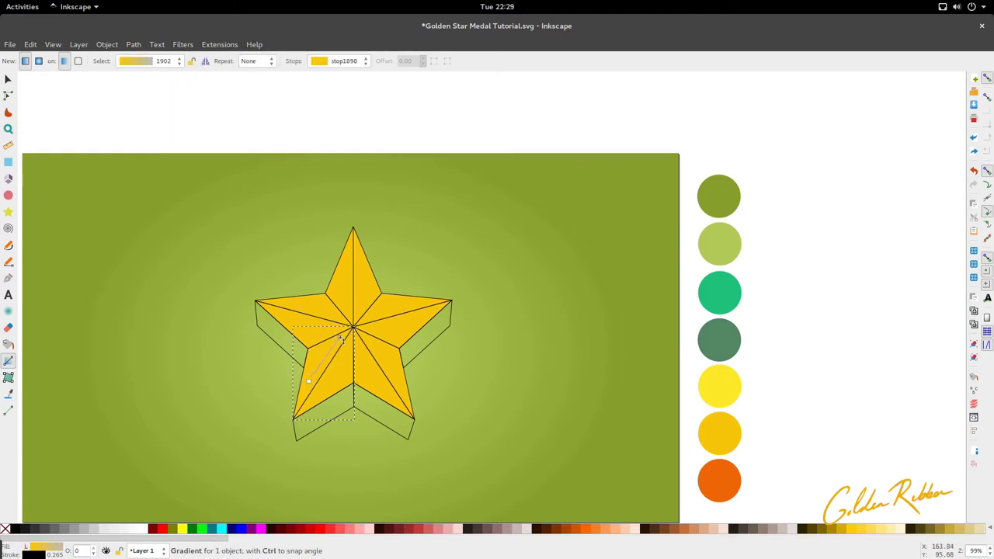
- Try the orange swatch as the start colour of the inner facet's gradient, and undo it
key("d")
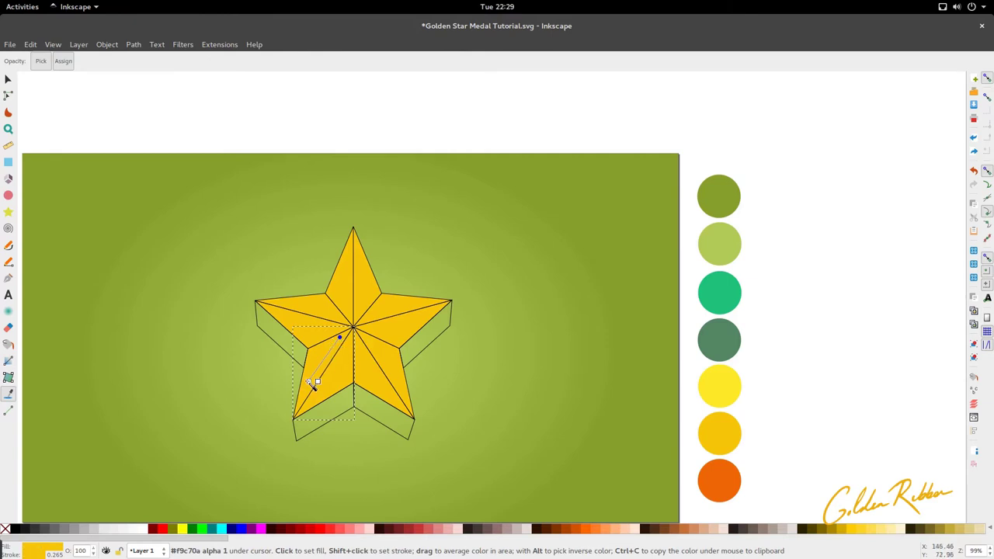
left_click(717, 480)
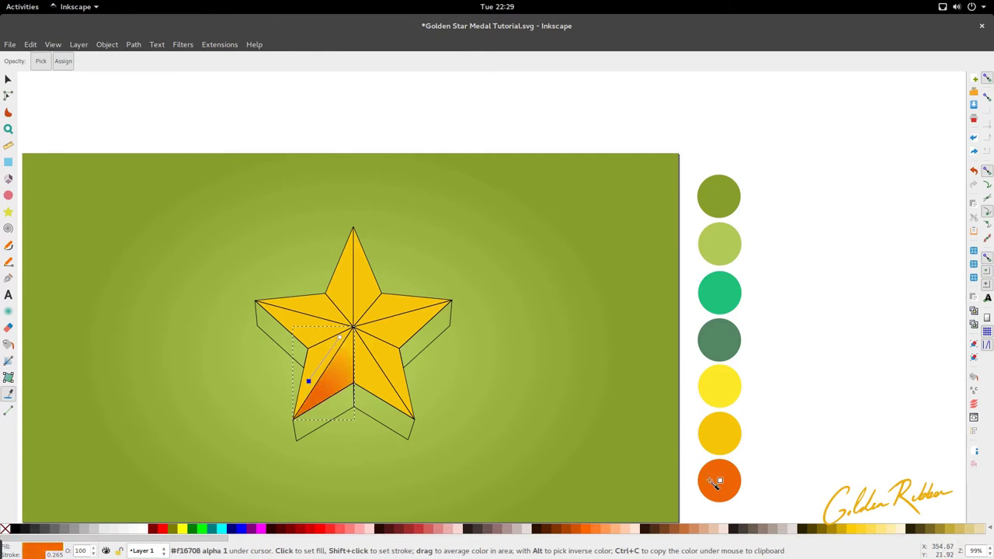
key("s")
scroll(303, 384, "up", 3)
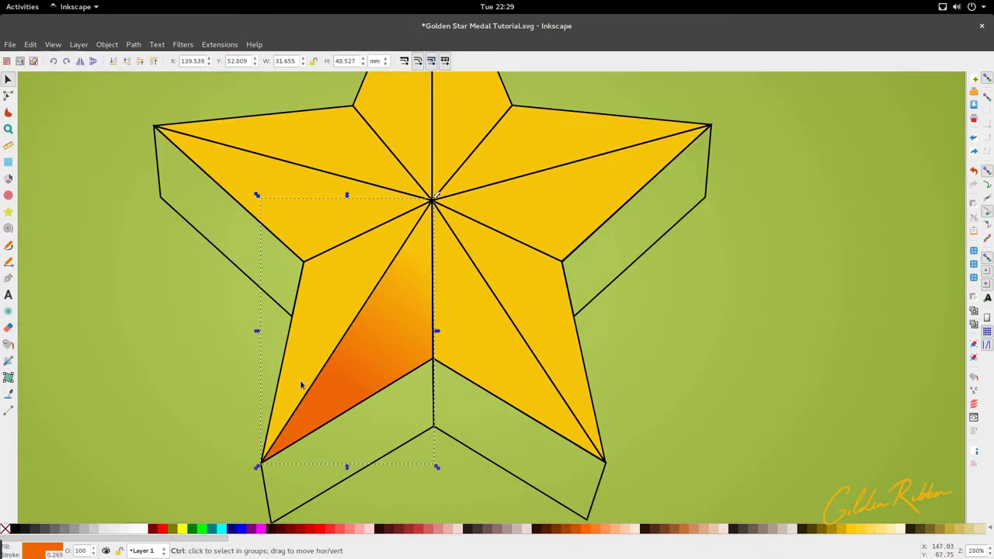
left_click(201, 335)
scroll(330, 334, "down", 3)
left_click_drag(336, 337, 274, 341)
key("ctrl+z")
scroll(317, 341, "up", 2)
key("ctrl+z")
- Fill the outer facet of the lower-left arm with golden yellow #f9c70a and add a linear gradient running up toward the star's centre
key("d")
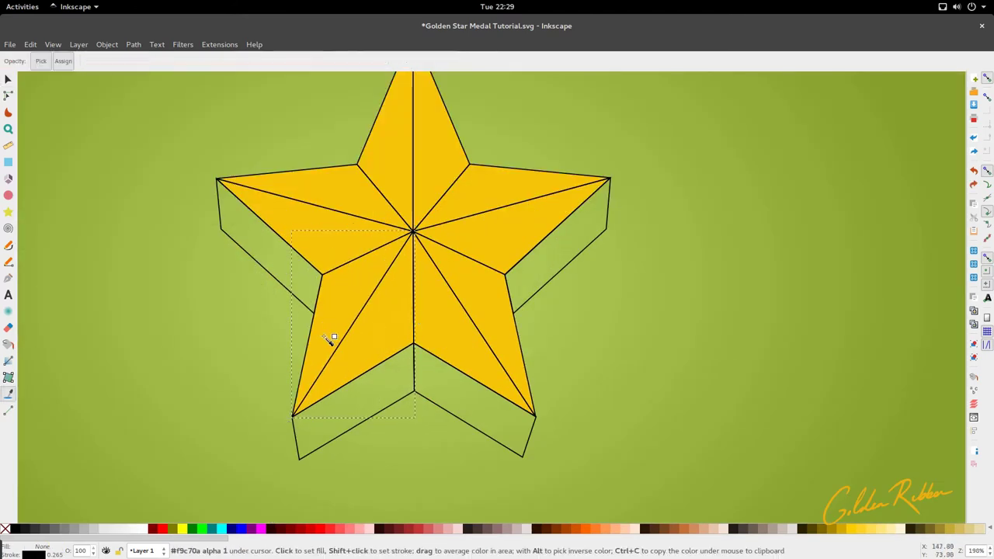
left_click(320, 346)
key("s")
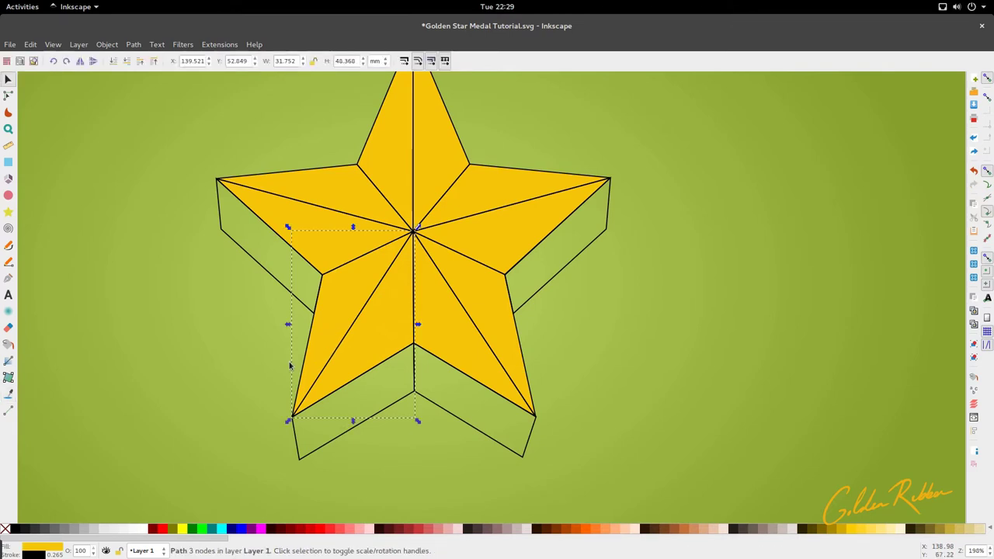
key("g")
left_click_drag(321, 342, 352, 277)
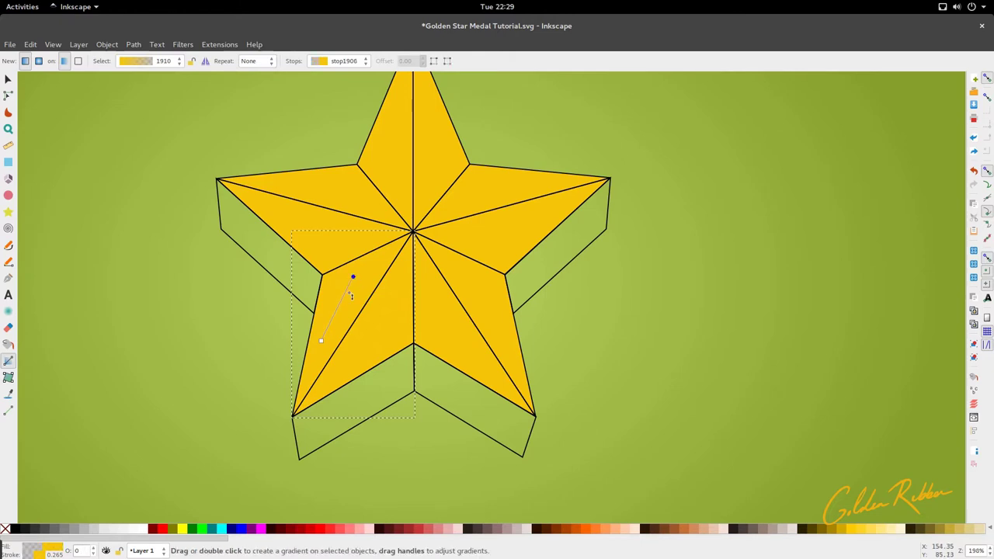
- Recolour the start of the outer facet's gradient with the orange #f16708 from the palette circles
key("d")
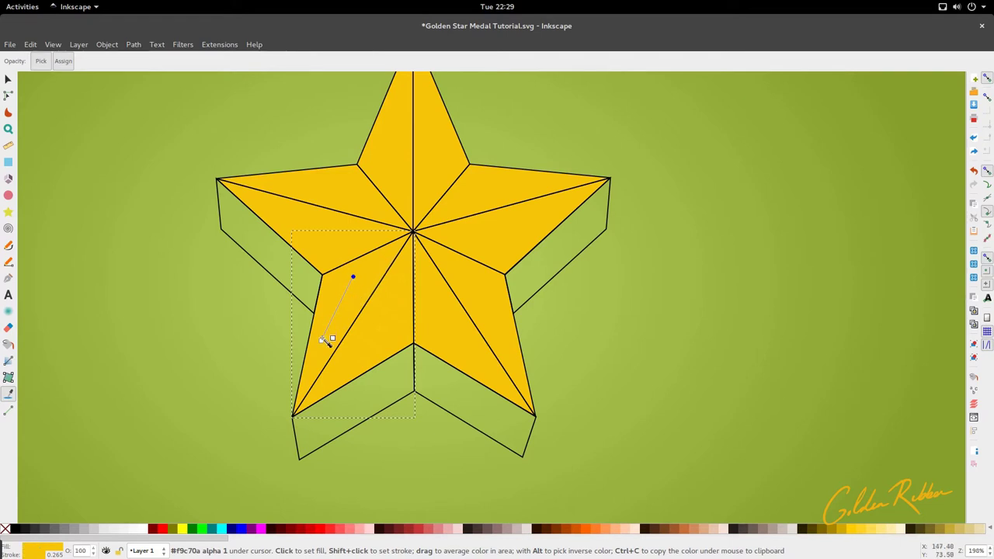
left_click(321, 340)
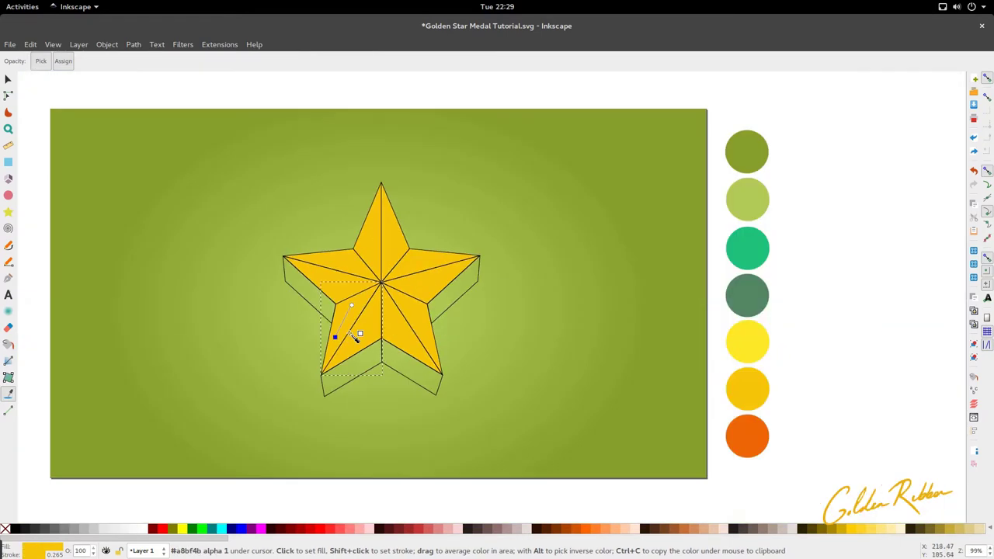
key("5")
left_click(745, 432)
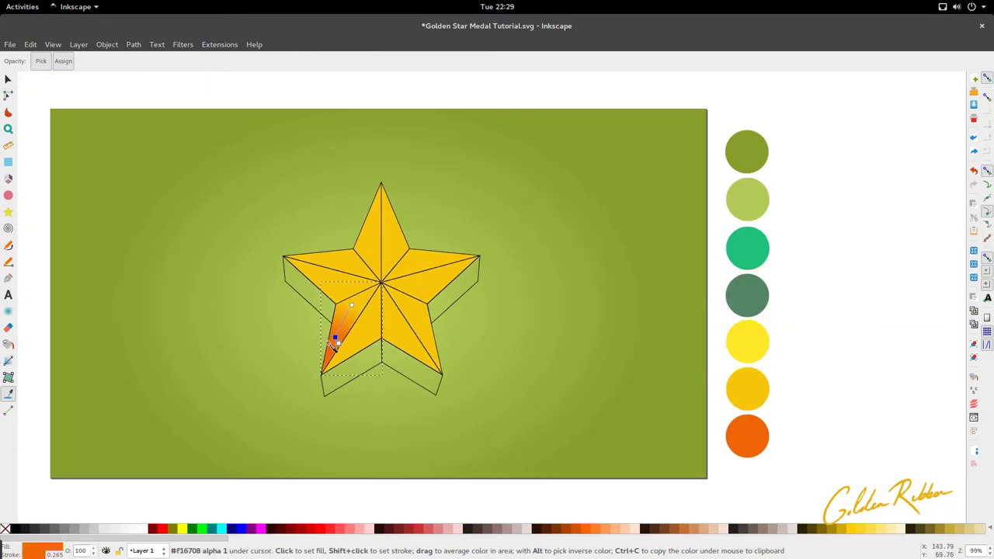
scroll(333, 351, "up", 1)
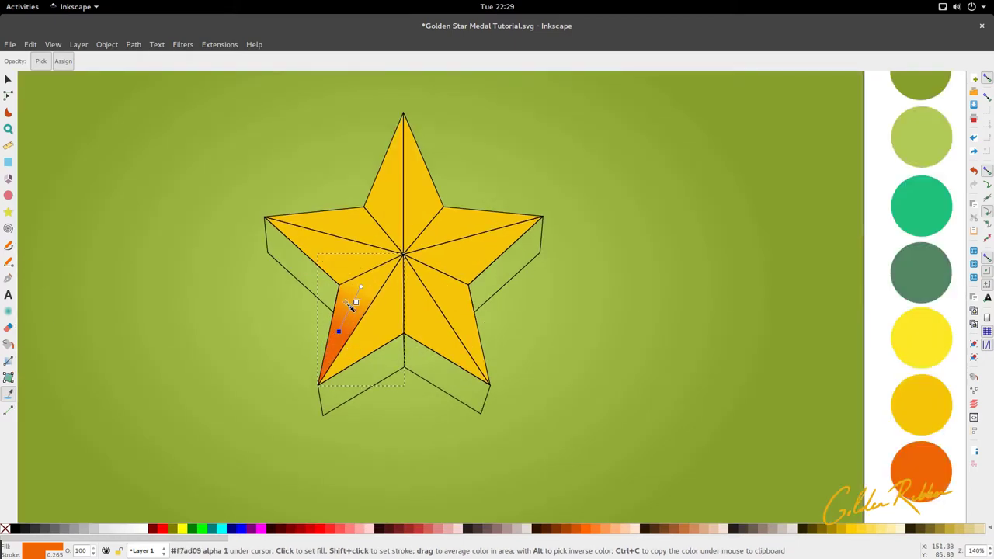
scroll(558, 285, "down", 1)
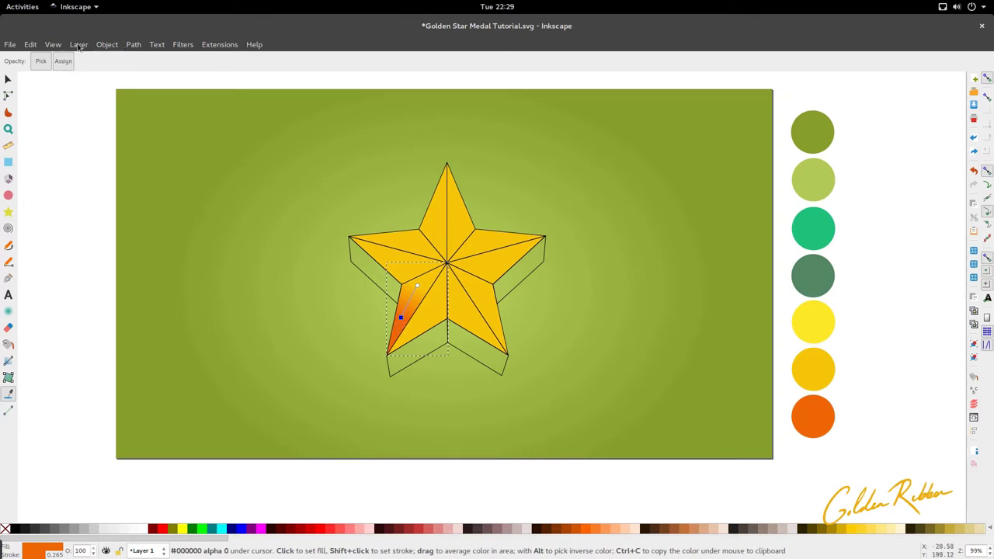
- Open the Fill and Stroke settings and set the hue of the gradient's start colour to 26
left_click(10, 45)
mouse_move(111, 46)
left_click(129, 85)
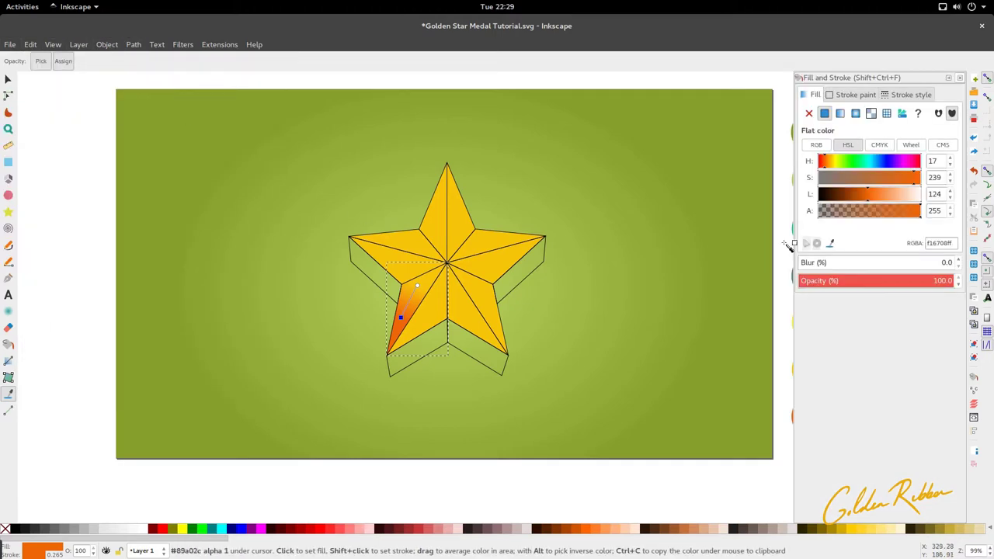
left_click(829, 166)
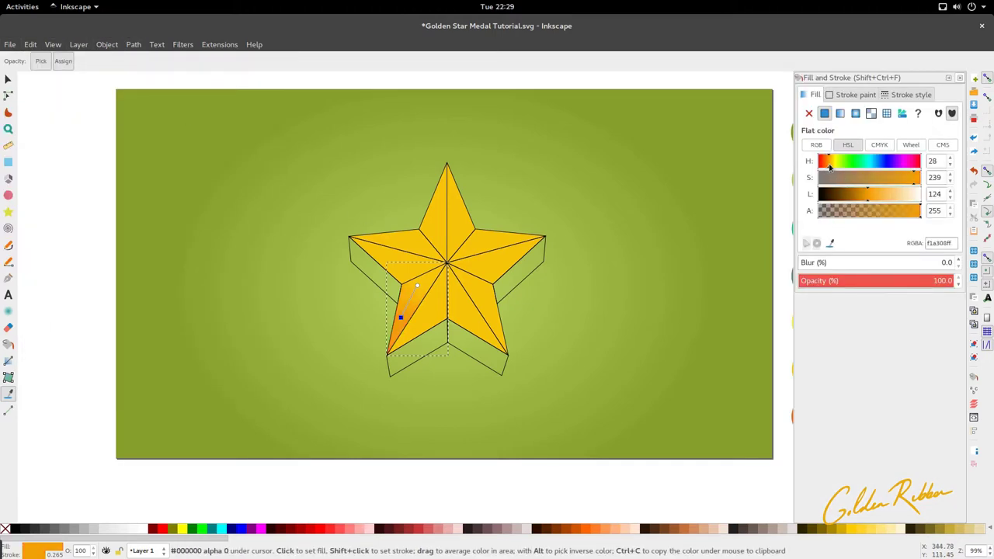
left_click(828, 166)
scroll(402, 322, "up", 1)
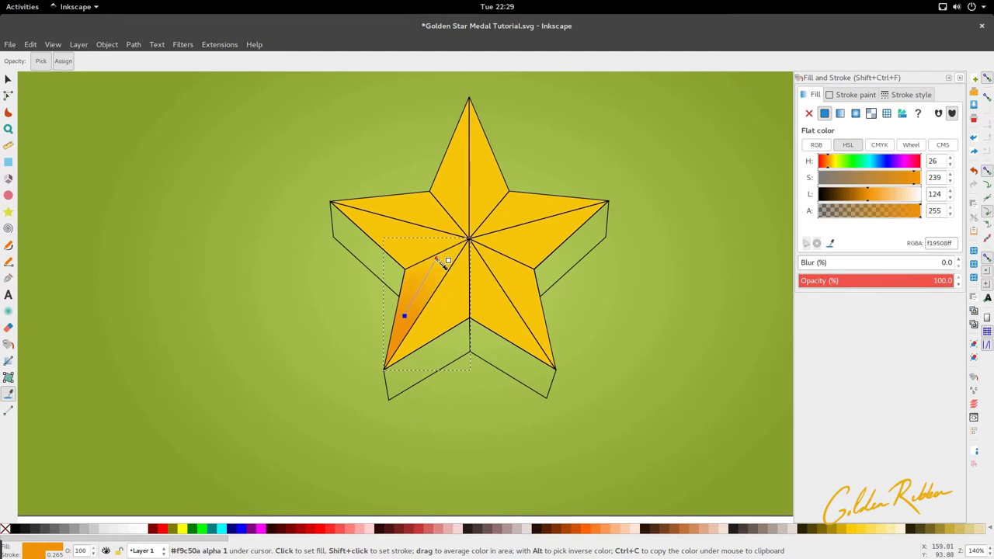
- Select the lower-left arm's inner facet and redirect its gradient to run from the arm's ridge down toward the side face
key("s")
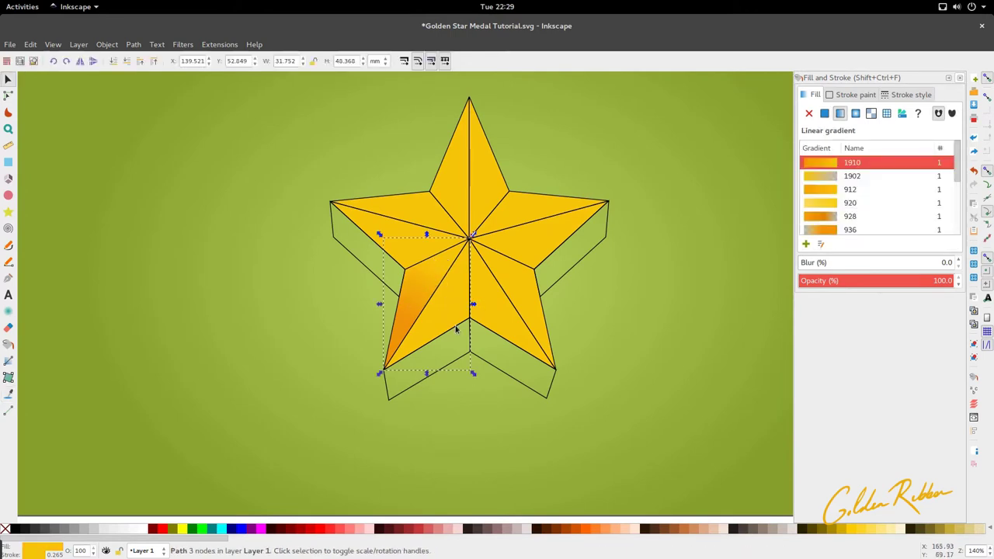
double_click(456, 329)
left_click(450, 295)
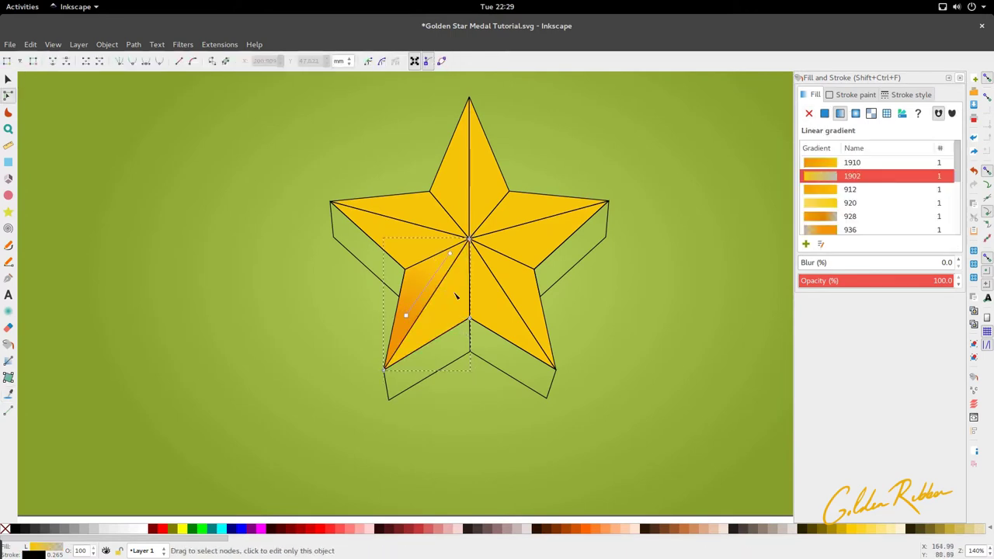
left_click(406, 316)
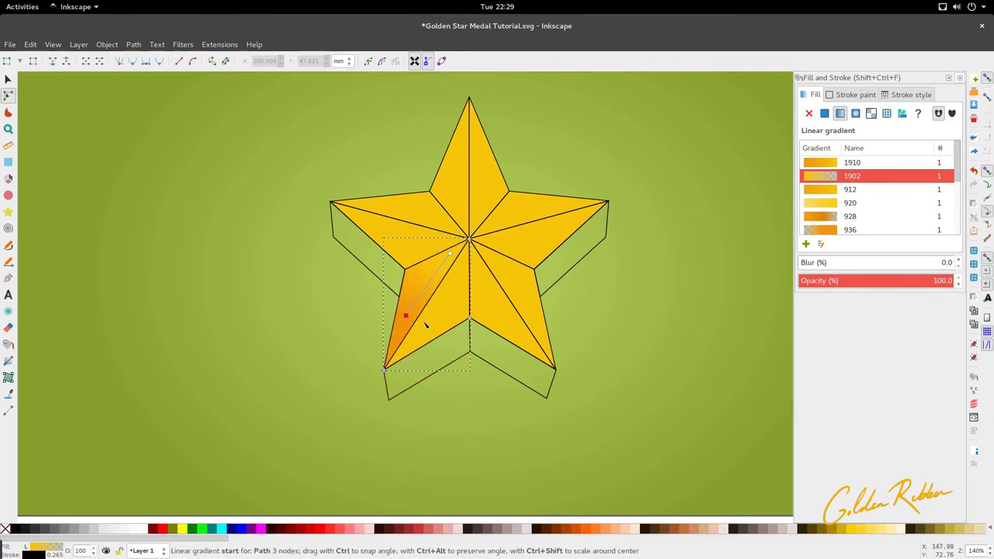
left_click(424, 321)
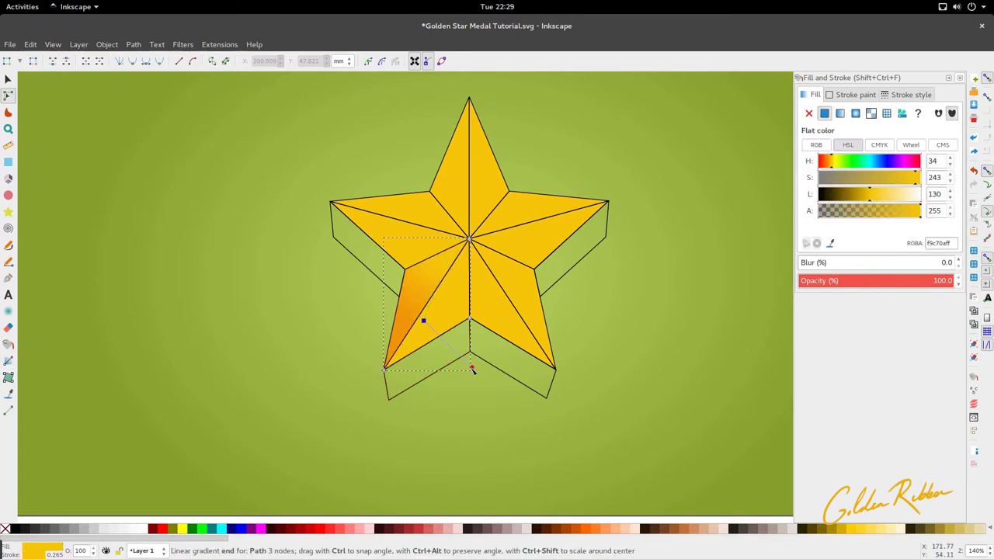
- Colour the start of the inner facet's gradient with orange #f29808 from the neighbouring facet and shift its handles slightly outward and upward
key("d")
left_click(424, 320)
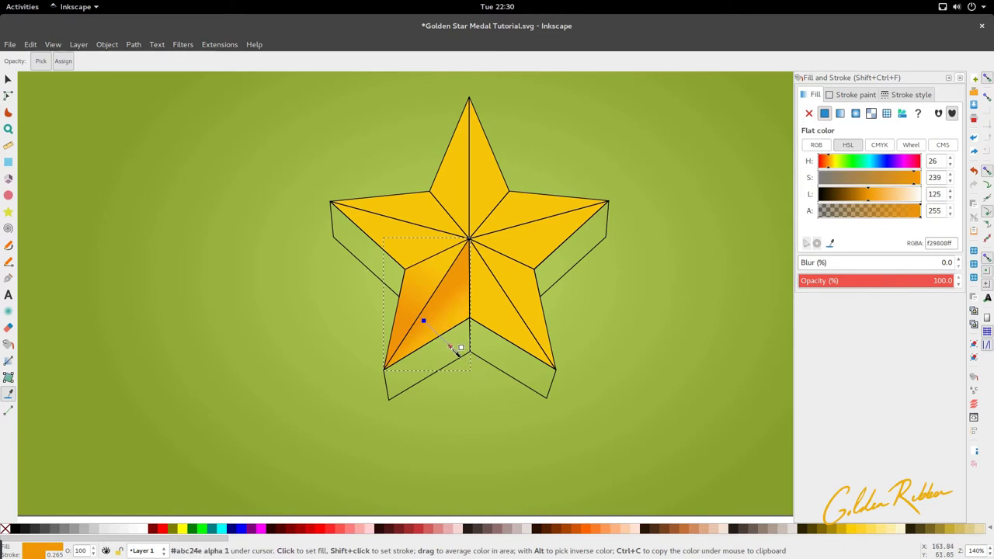
left_click(463, 350)
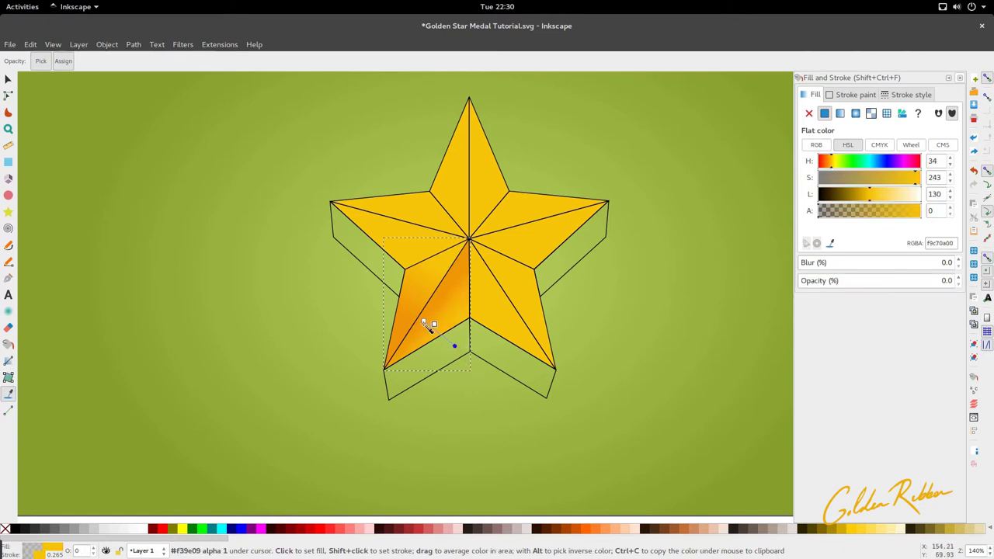
left_click_drag(424, 321, 412, 313)
key("s")
key("space")
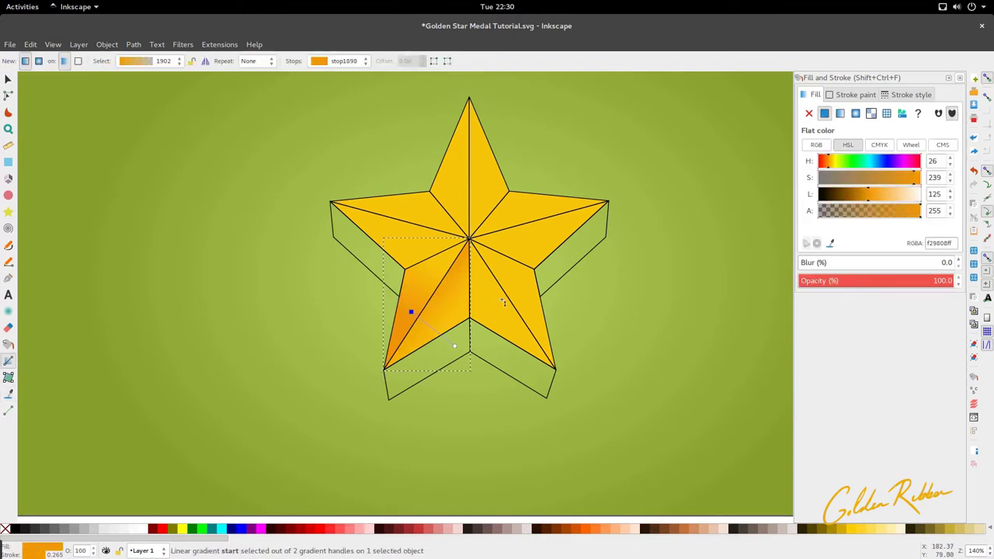
left_click(504, 305)
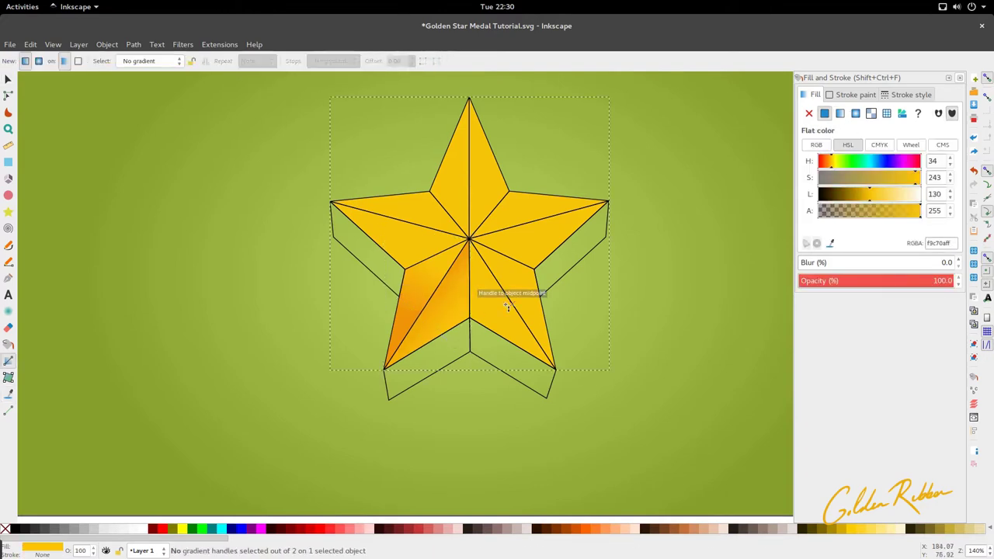
key("d")
key("space")
mouse_move(511, 316)
left_mouse_down()
mouse_move(490, 322)
mouse_move(533, 313)
mouse_move(527, 298)
mouse_move(541, 297)
mouse_move(523, 312)
left_mouse_up()
key("ctrl+z")
- Select the inner facet of the lower-right arm and fill it with the orange #f19508 picked from the lower-left arm
left_click(487, 353)
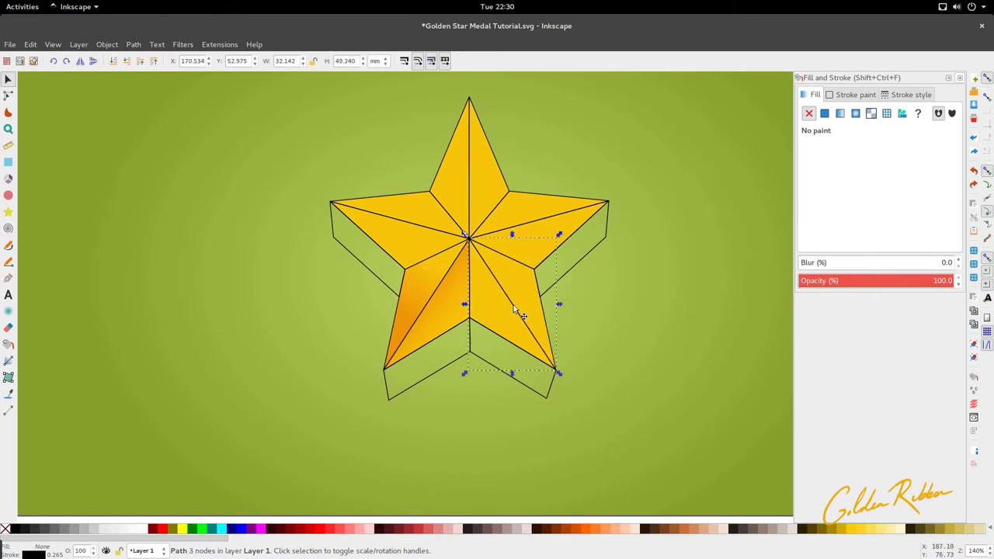
left_click(512, 309)
key("ctrl+z")
key("d")
left_click(408, 316)
key("d")
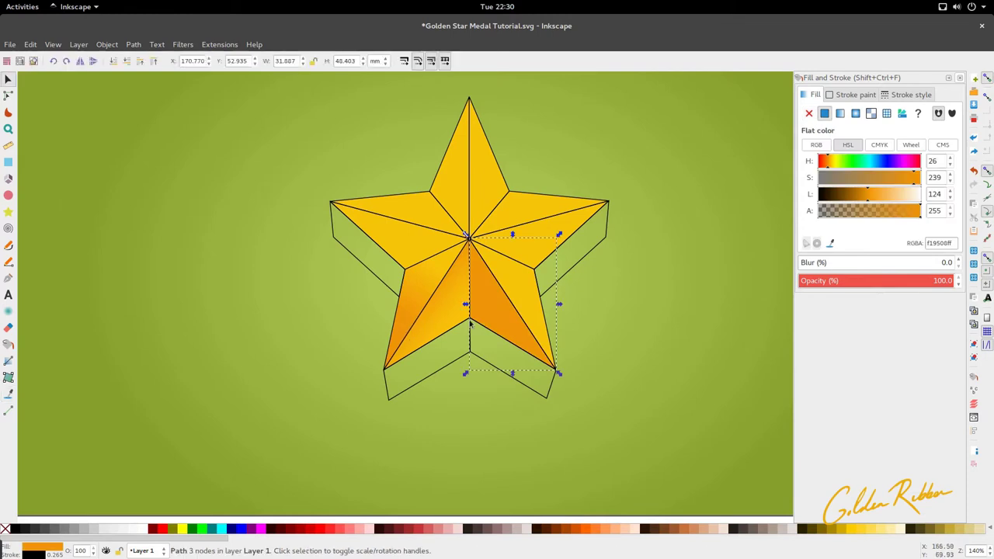
scroll(486, 304, "up", 1)
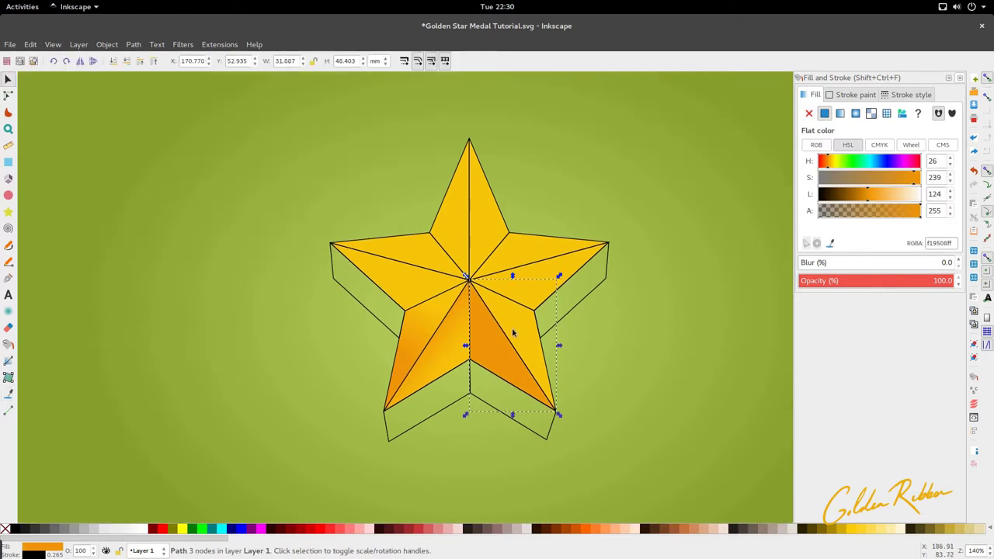
- Add a short linear gradient to the lower-right arm's inner facet, fading the orange to transparent toward the star's centre
key("g")
left_click_drag(481, 313, 469, 290)
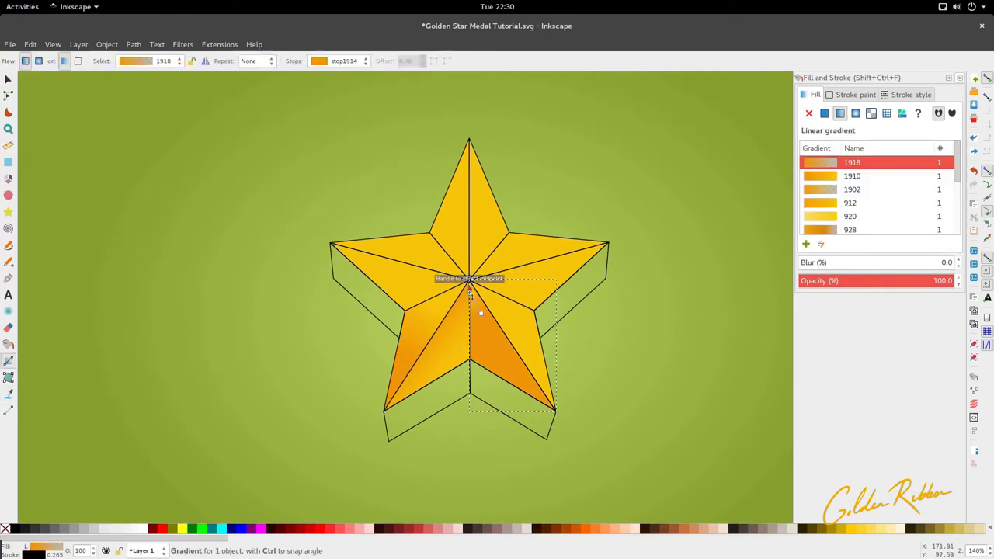
key("s")
- Select the lower facet of the right arm and fill it with the orange #f19508 picked from the lower-right arm's inner facet
left_click(414, 425)
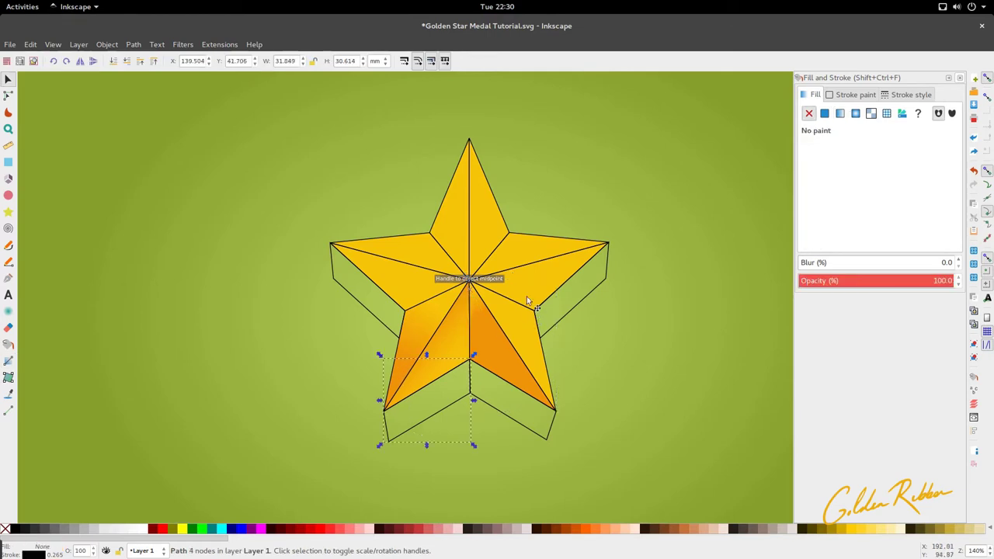
key("Tab")
left_click(525, 266)
left_click_drag(526, 266, 547, 265)
left_click(488, 276)
key("d")
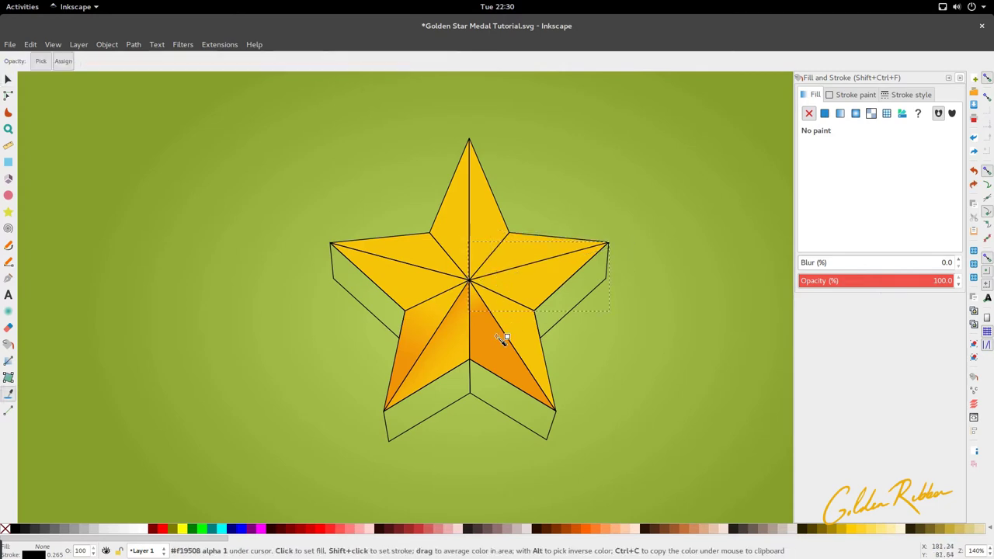
left_click(496, 345)
key("d")
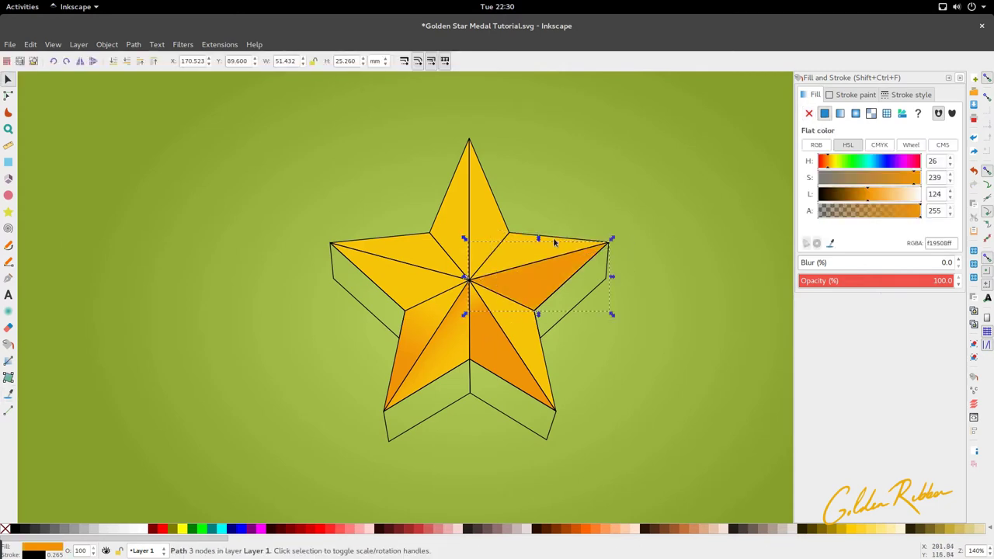
- Add a linear gradient to the right arm's upper facet, running outward toward its upper edge, with an opaque golden-yellow #f9c70a end
left_click(564, 240)
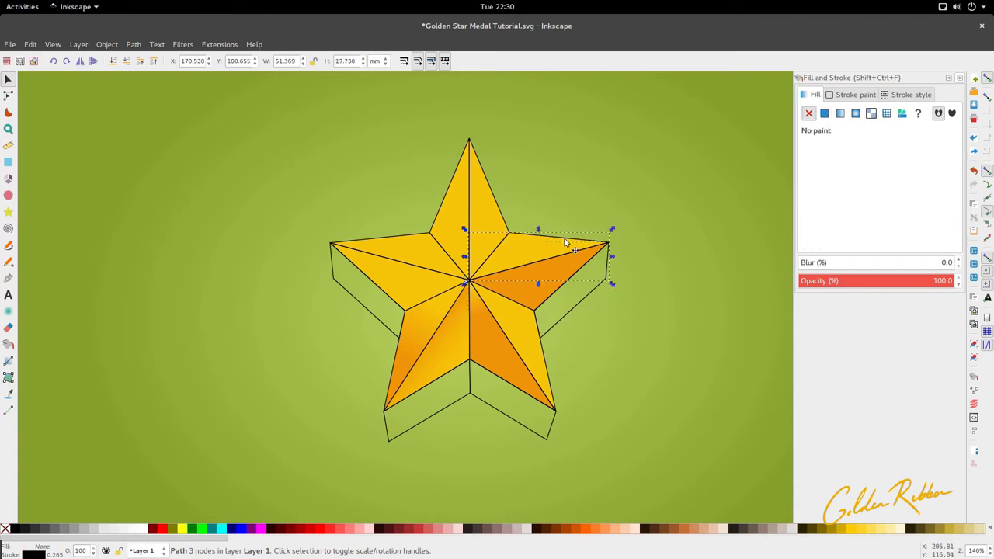
key("g")
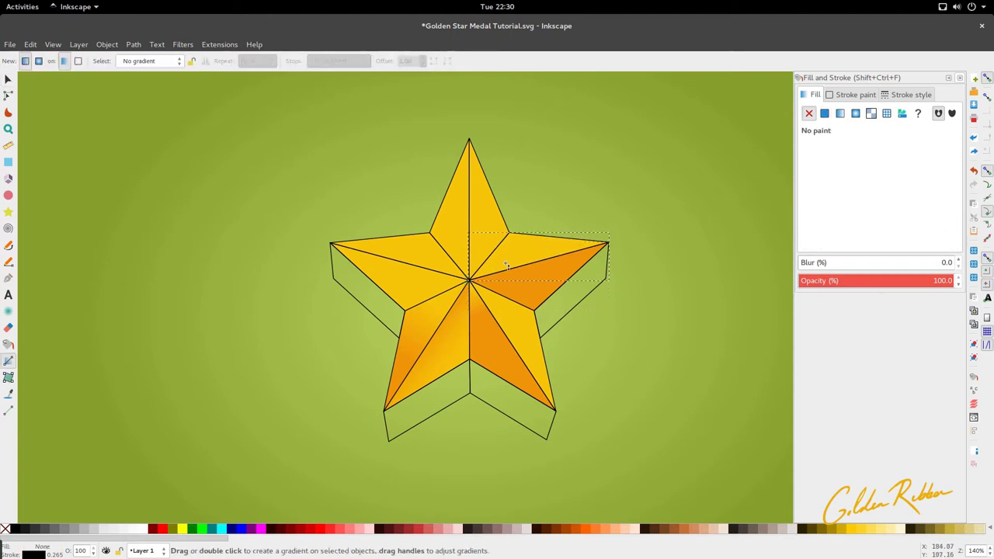
left_click_drag(506, 265, 560, 233)
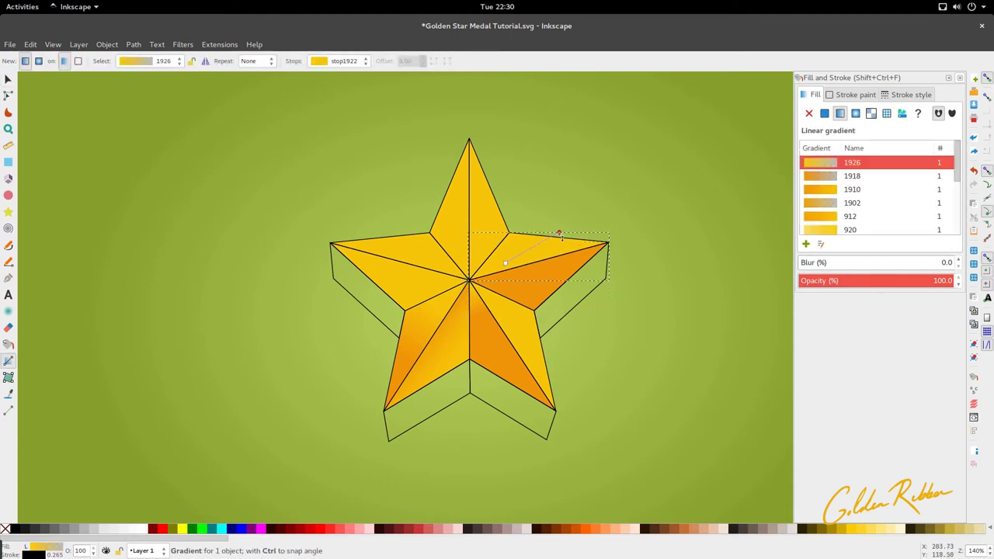
left_click(546, 247)
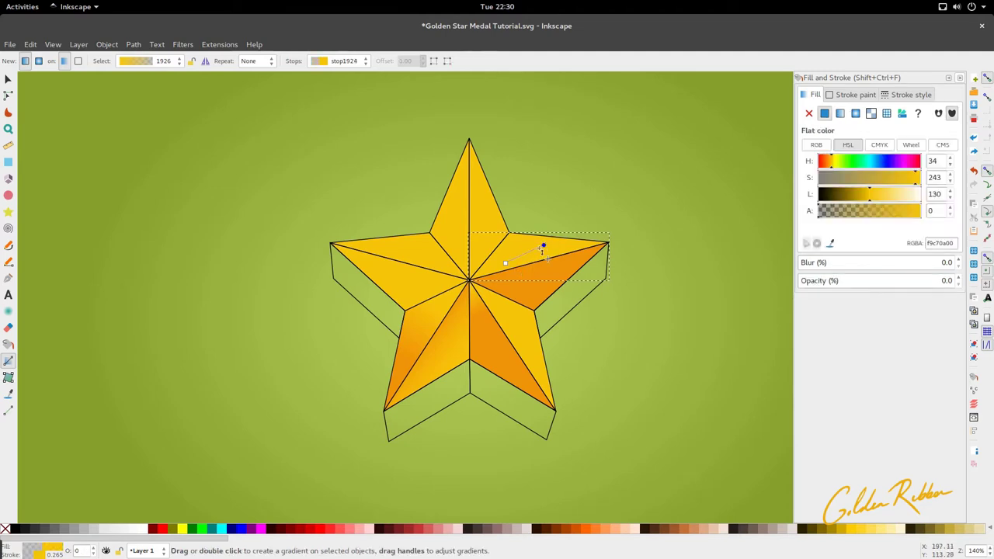
key("s")
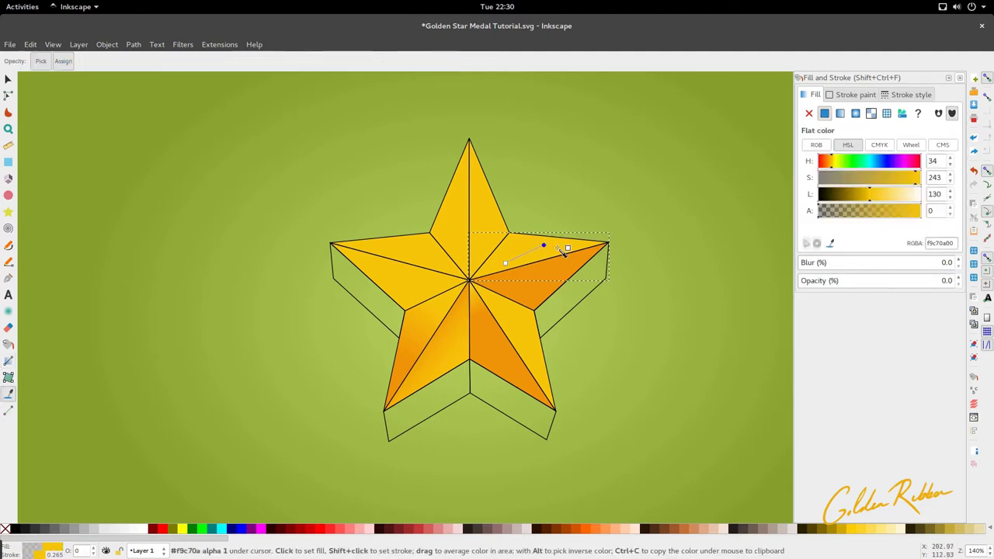
double_click(533, 258)
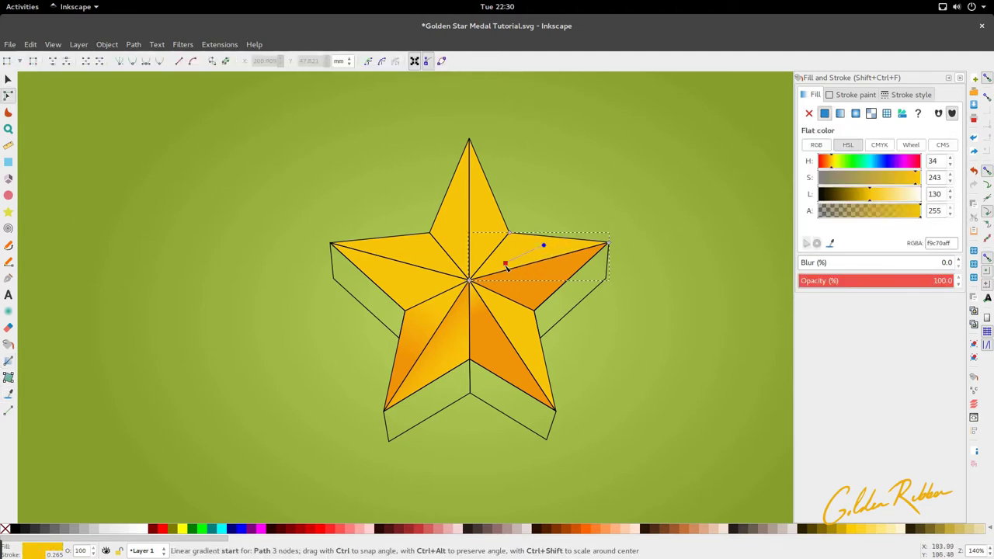
- Colour the start of the right arm's upper-facet gradient with the bright yellow from the palette swatches beside the page
scroll(410, 294, "down", 3)
scroll(421, 300, "right", 4)
key("d")
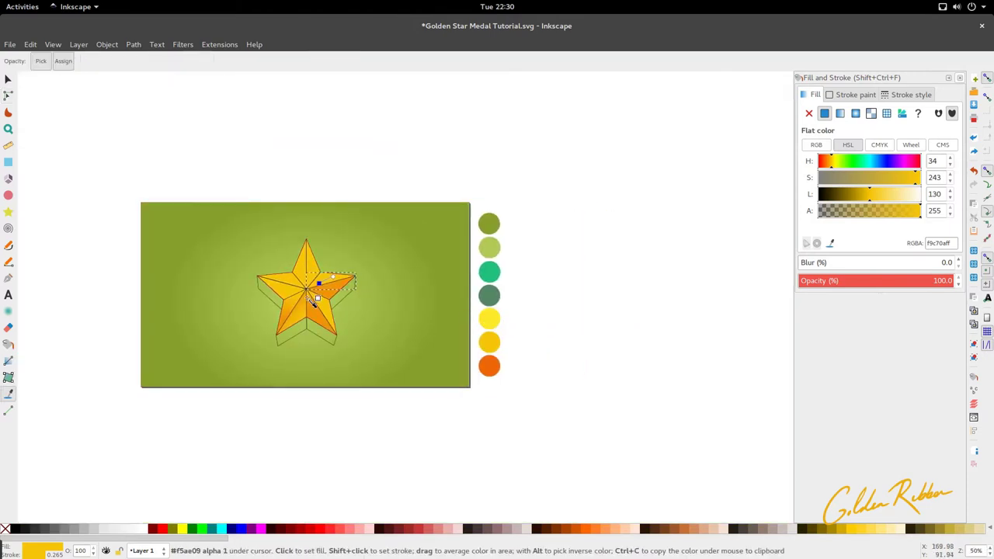
key("grave")
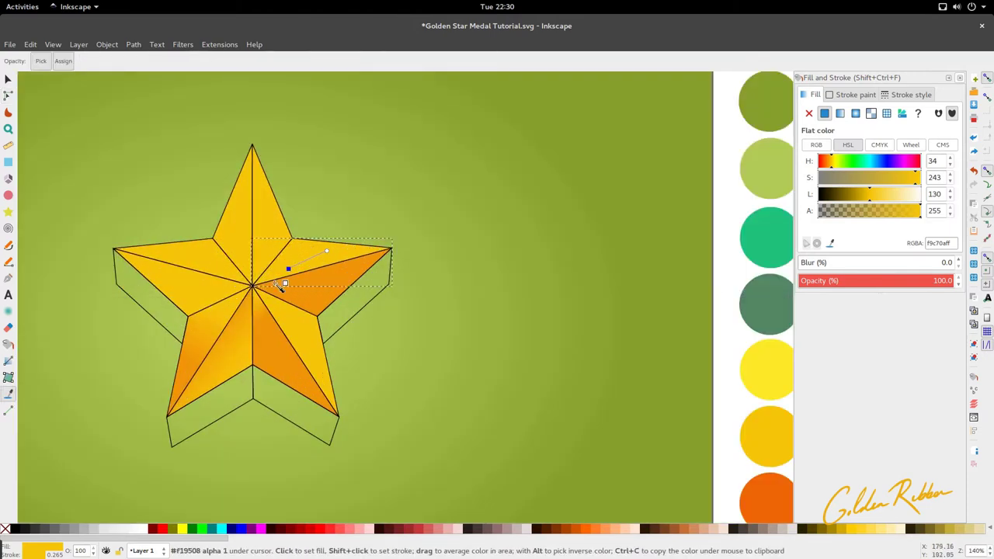
scroll(598, 304, "down", 1)
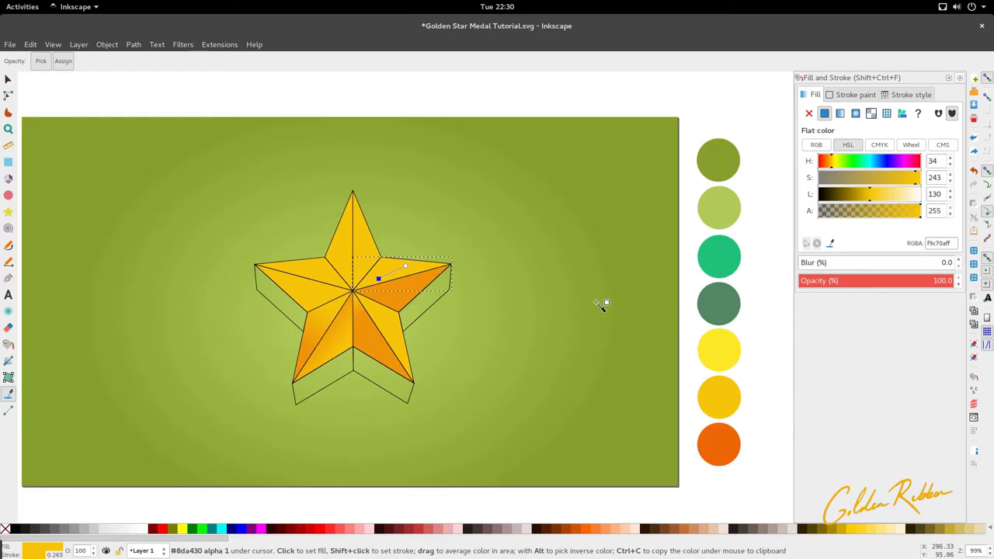
left_click(713, 350)
scroll(458, 306, "left", 3)
key("s")
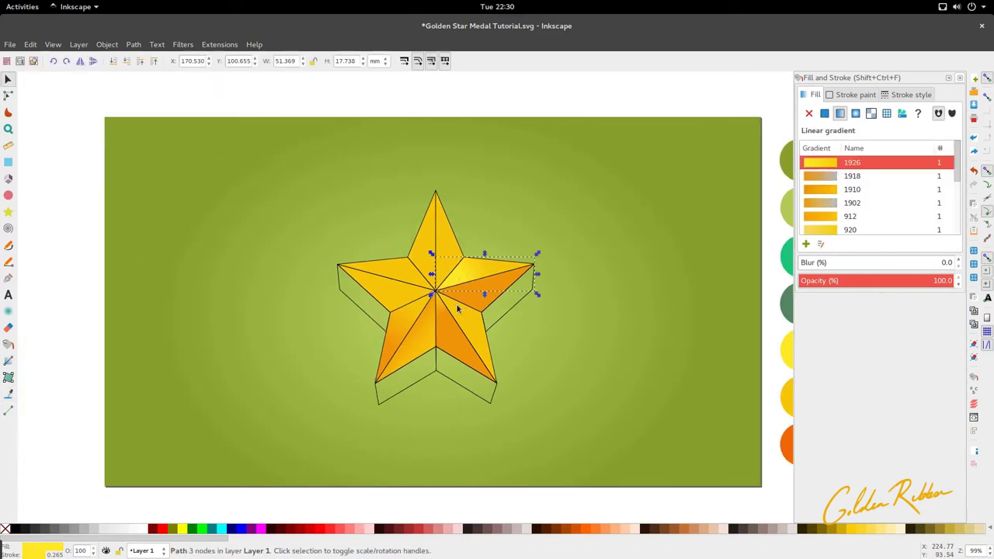
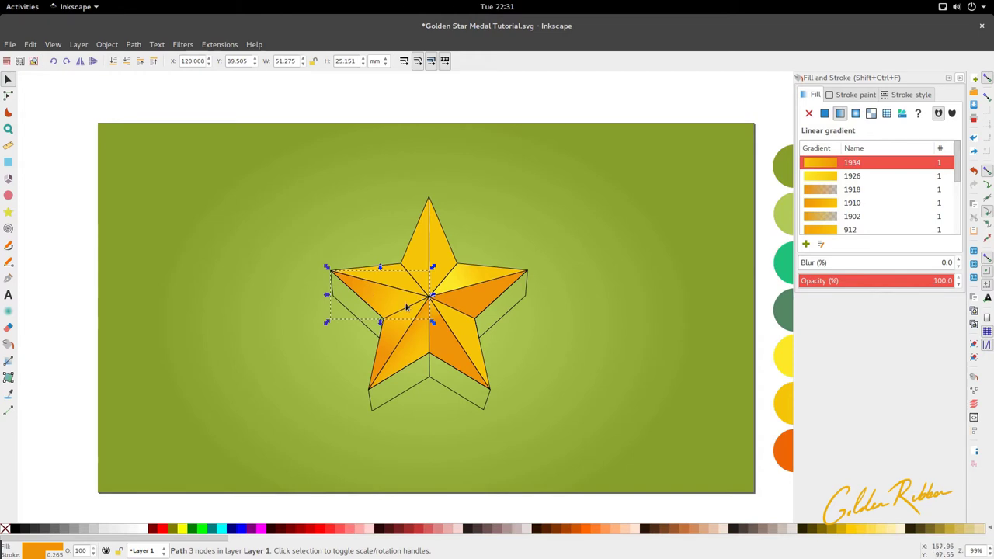
- Move the gradient's start handle on the lower-left arm's inner facet slightly inward, onto the arm's ridge
double_click(405, 345)
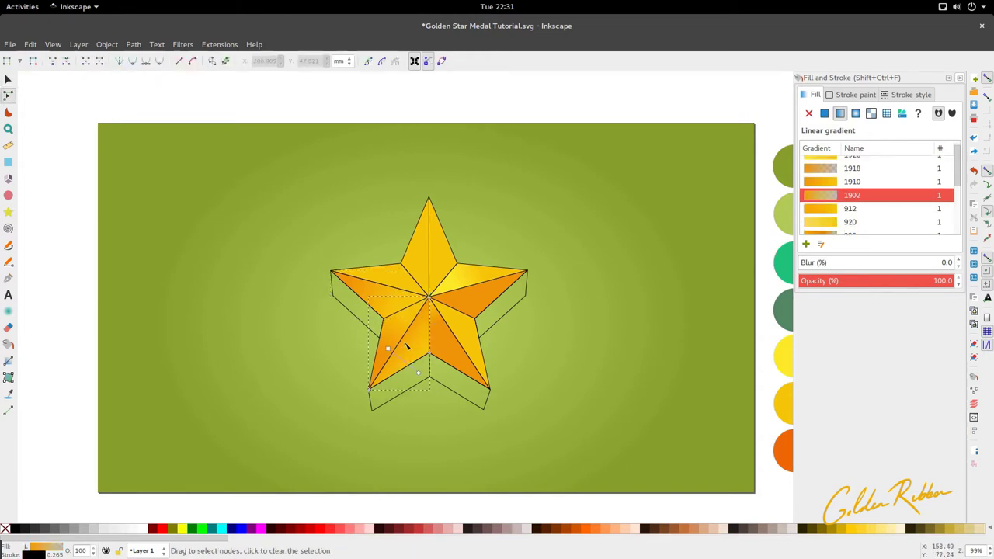
left_click(406, 352)
left_click_drag(389, 350, 394, 354)
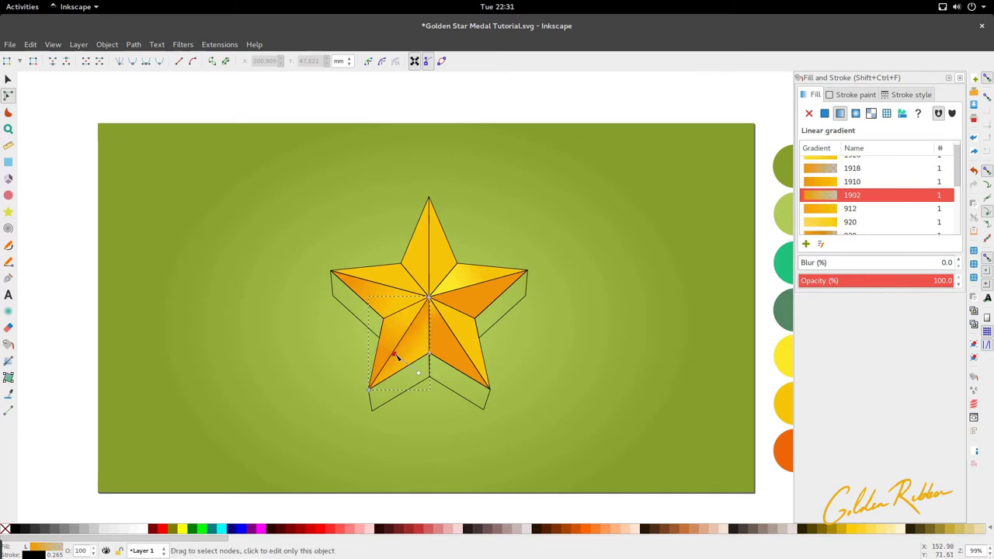
key("s")
scroll(375, 292, "up", 1, "ctrl")
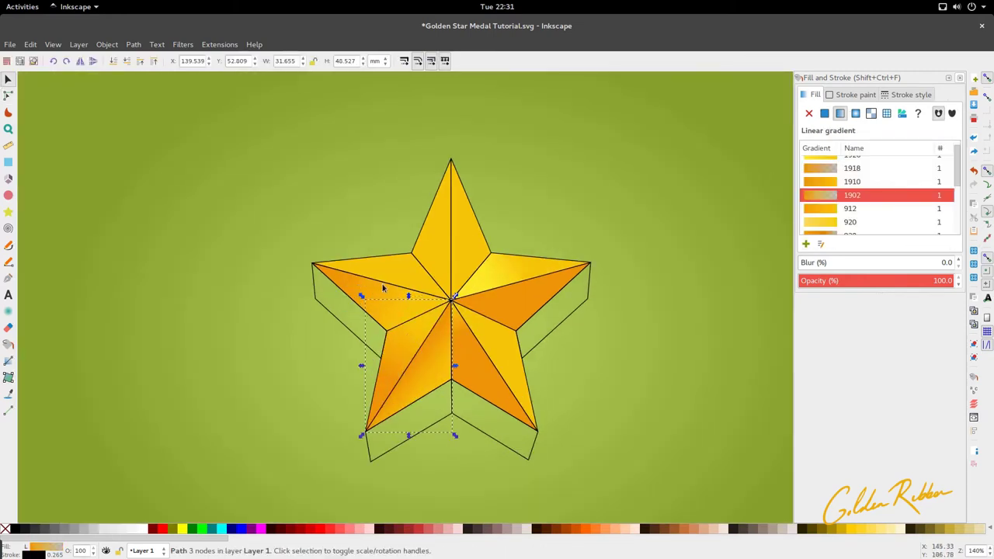
- Add a linear gradient to the left arm's upper facet and colour its end near the tip with bright yellow #ffea28
left_click(393, 264)
key("g")
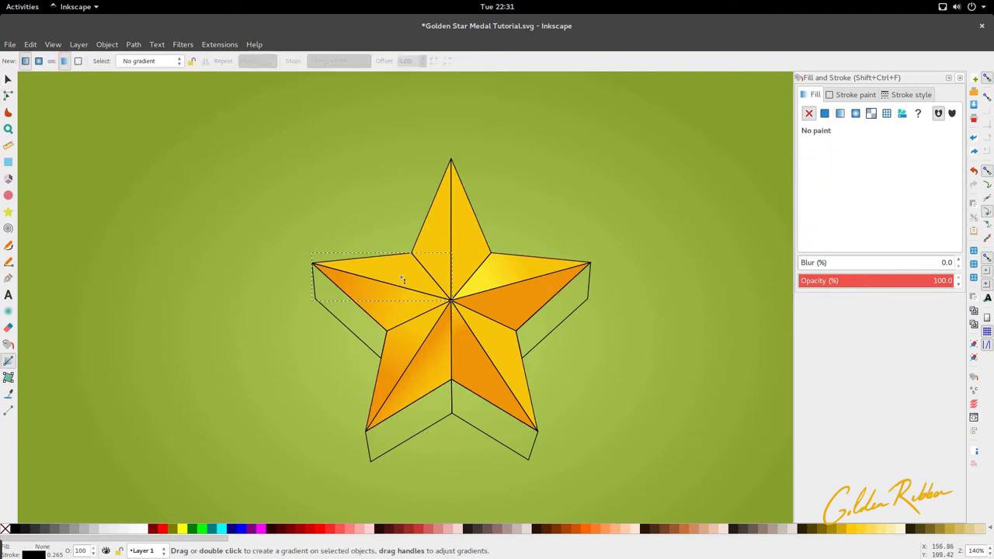
left_click_drag(414, 276, 368, 272)
left_click(355, 270)
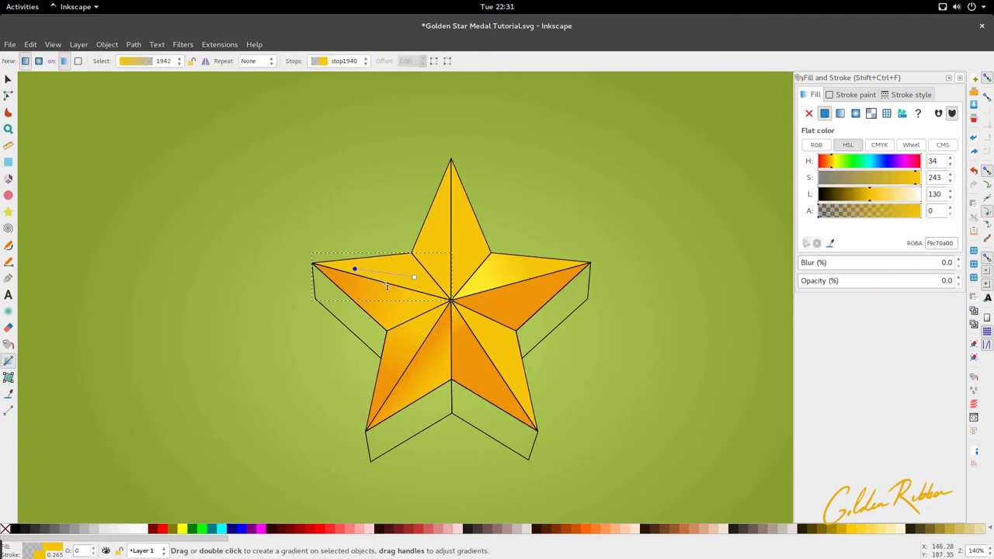
key("d")
left_click(477, 287)
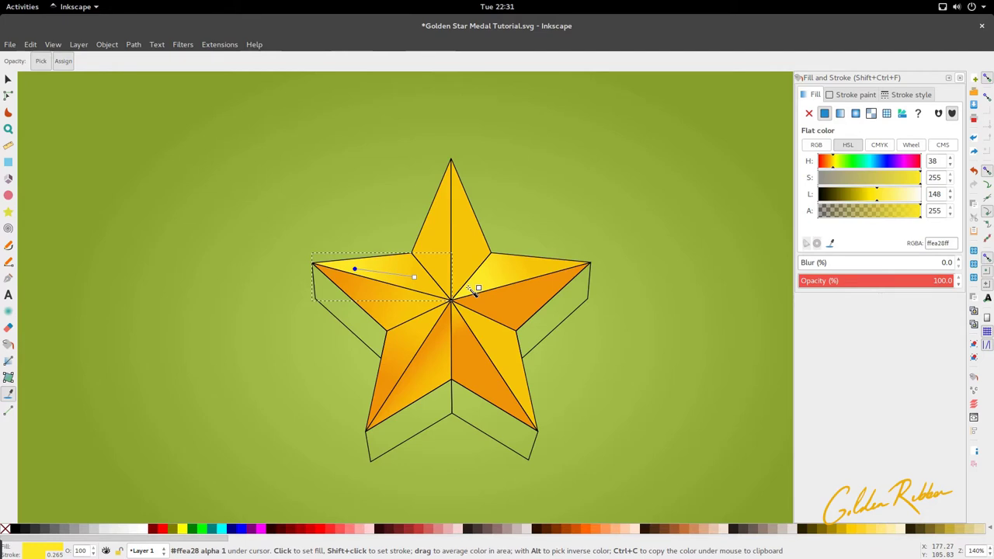
key("s")
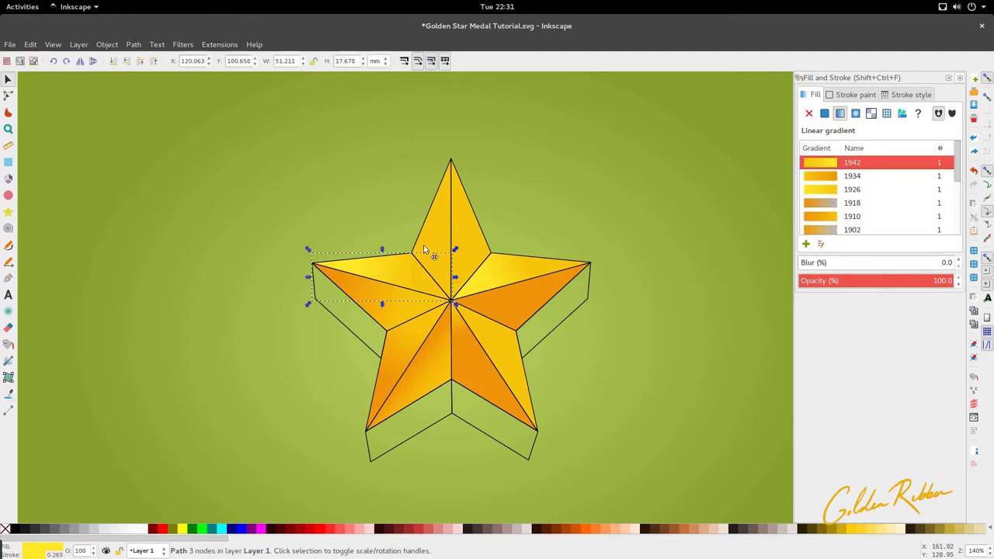
- Add an upward linear gradient to the top arm's left facet and colour its upper end with bright yellow #ffea28
left_click(423, 245)
double_click(421, 236)
key("g")
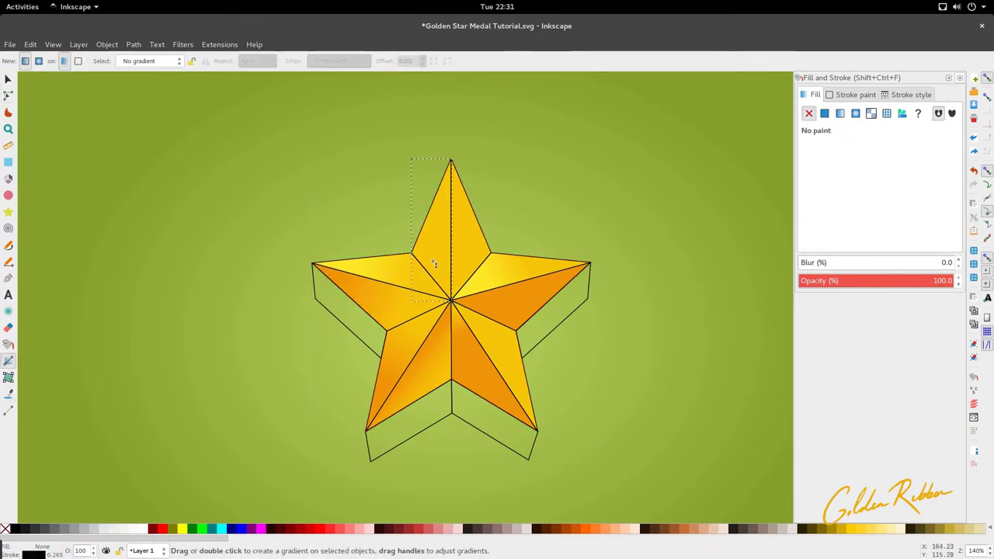
left_click_drag(432, 261, 436, 219)
key("d")
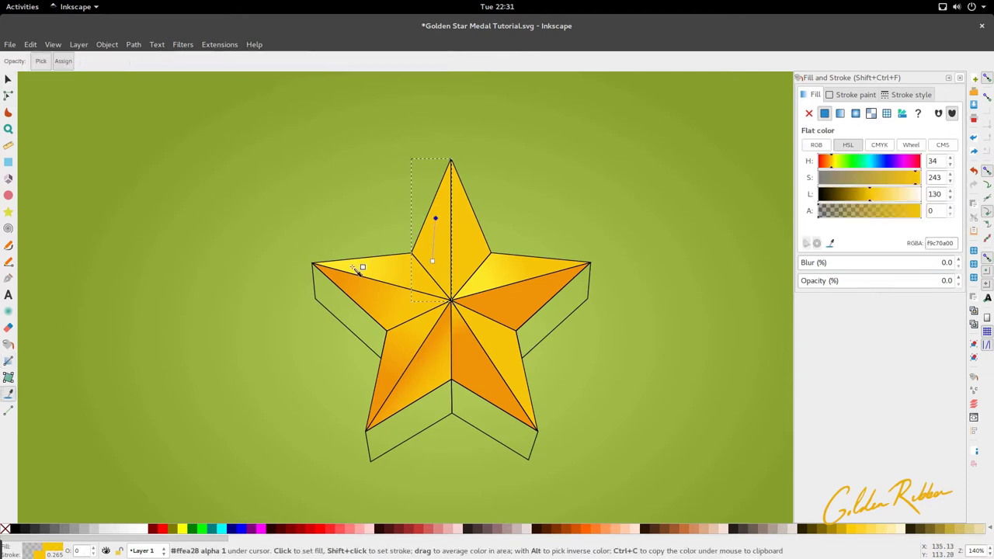
left_click(359, 269)
key("s")
- Fill the left arm's side face with the dark orange #f16708 from the palette swatches beside the page
key("minus")
key("minus")
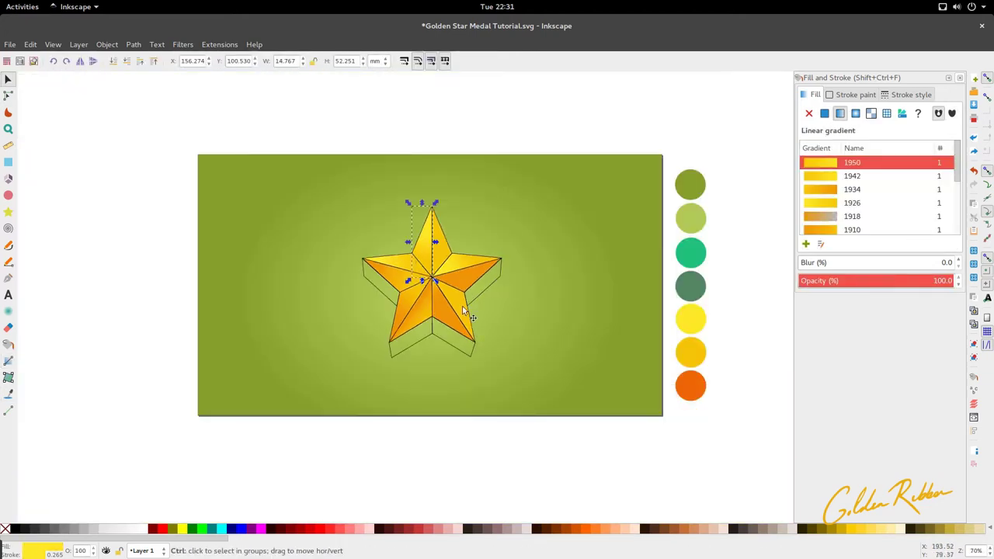
scroll(464, 311, "up", 2)
left_click(315, 288)
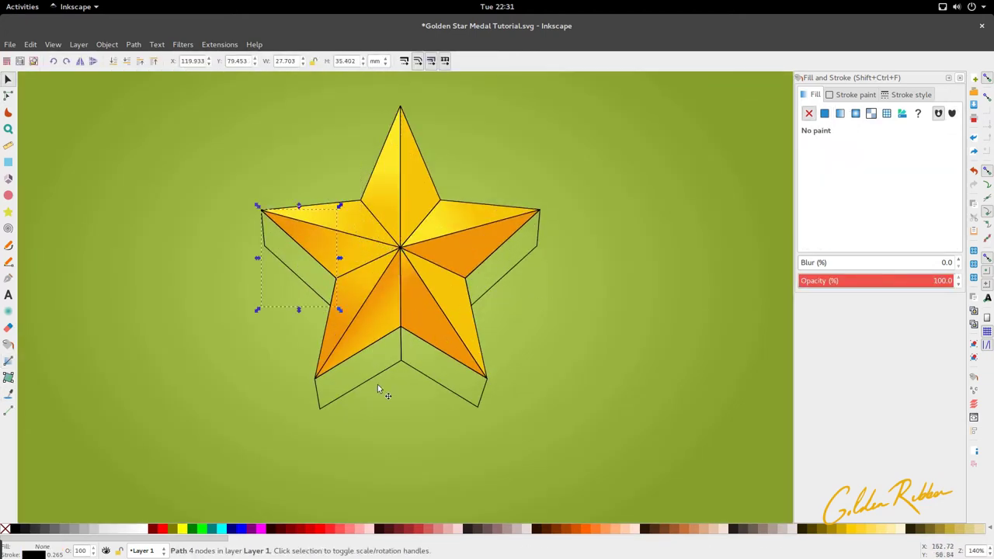
scroll(377, 385, "down", 1)
scroll(455, 361, "left", 1)
scroll(455, 361, "left", 1)
scroll(442, 314, "down", 2, "ctrl")
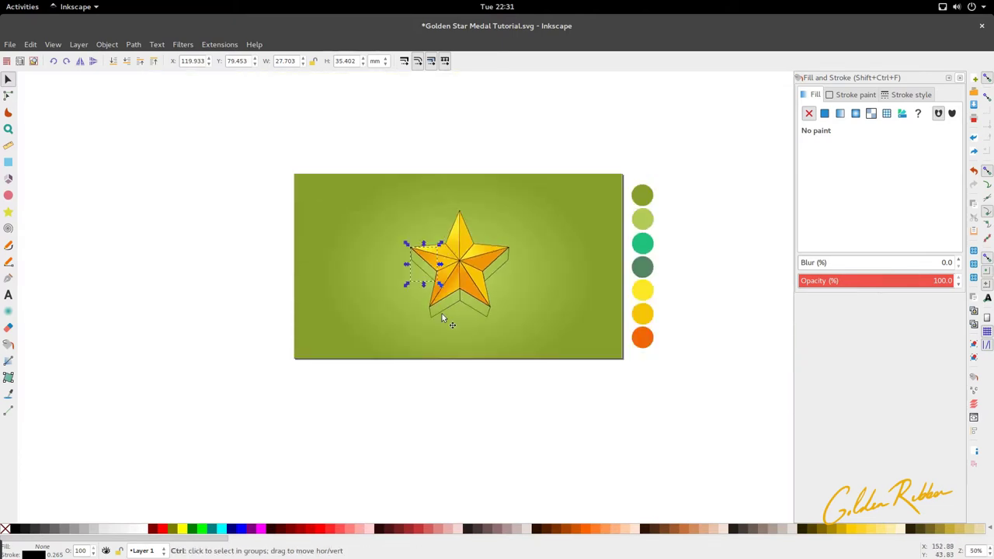
scroll(477, 289, "up", 1, "ctrl")
scroll(482, 282, "up", 1)
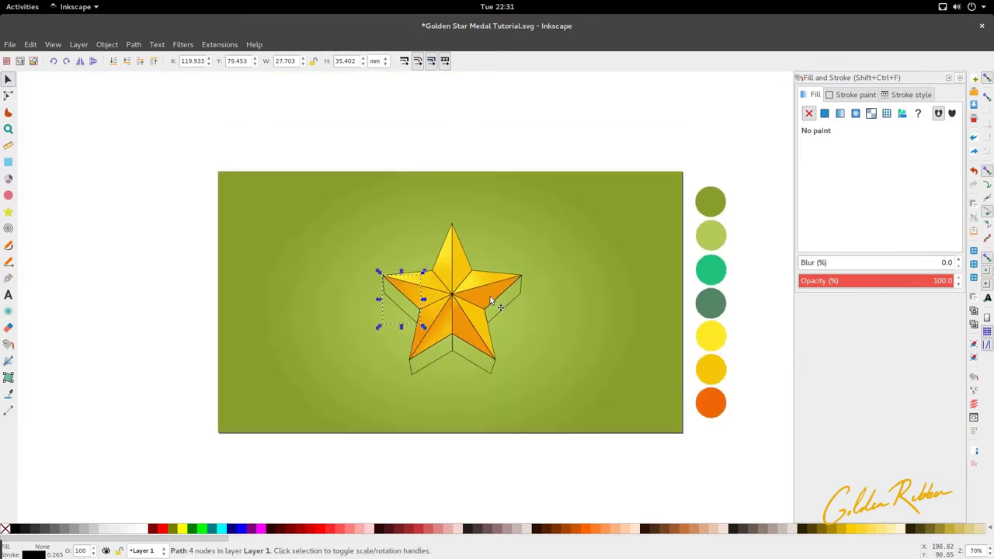
key("d")
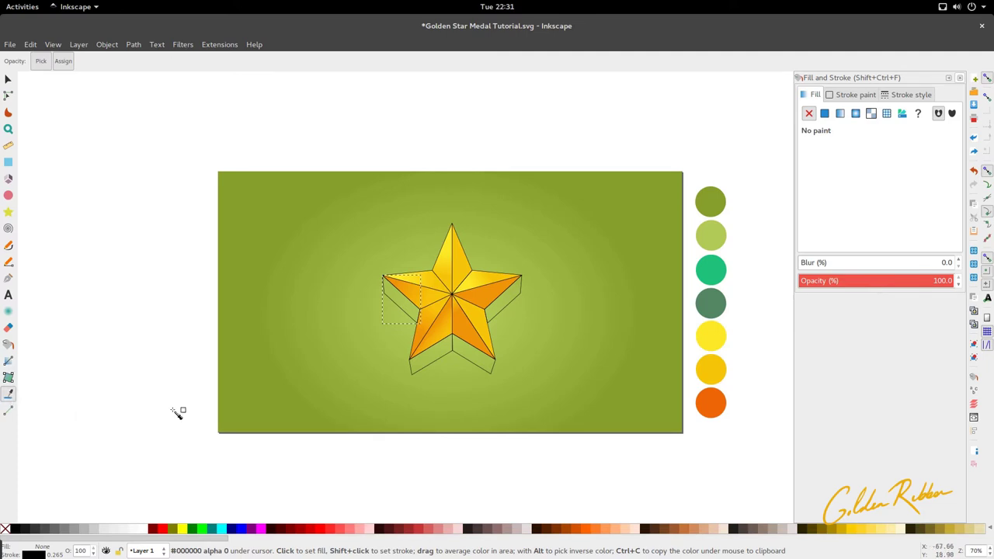
left_click(711, 402)
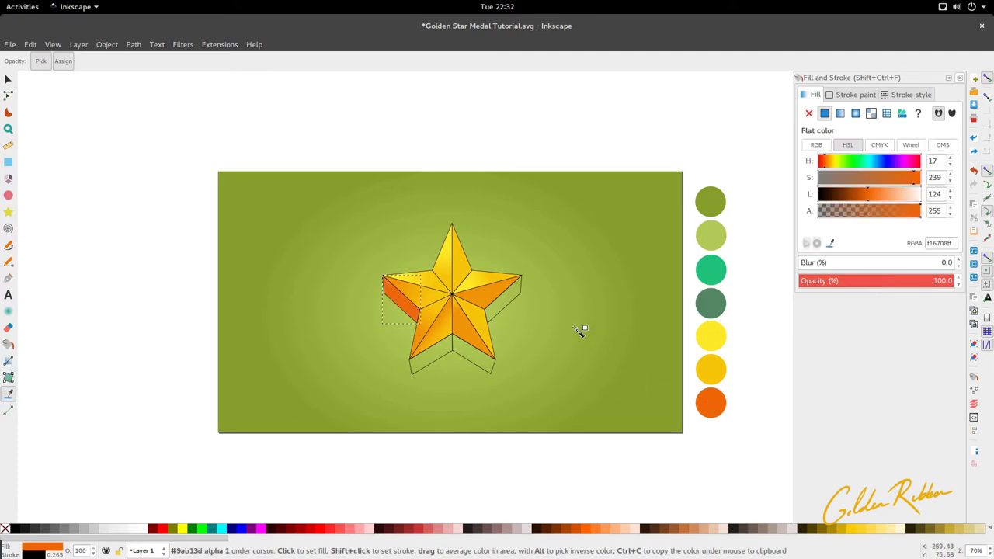
key("s")
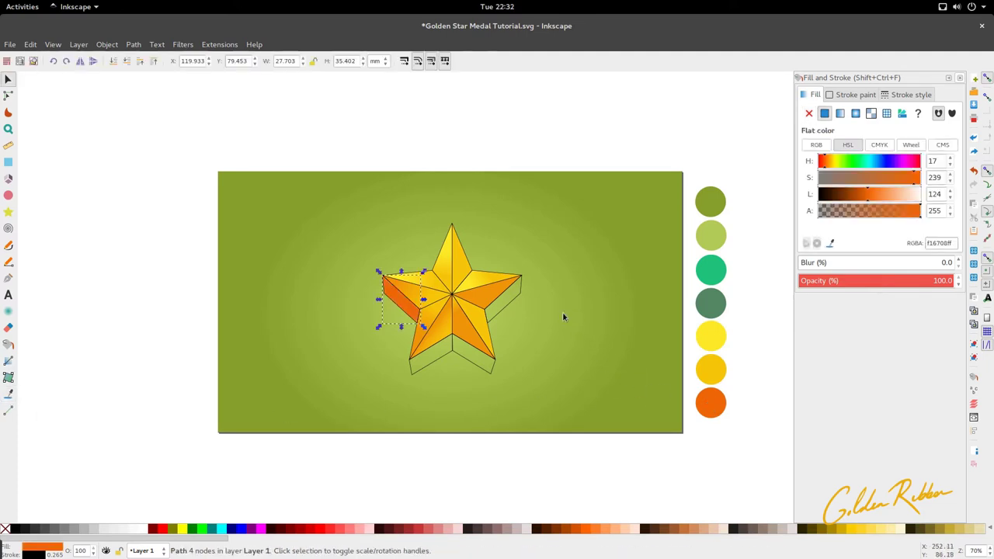
- Fill the right arm's side face with the dark orange sampled from the left arm's side face
left_click(502, 313)
key("d")
left_click(416, 313)
key("s")
- Fill the lower-left arm's side face with the same dark orange sampled from the left arm's side face
left_click(470, 367)
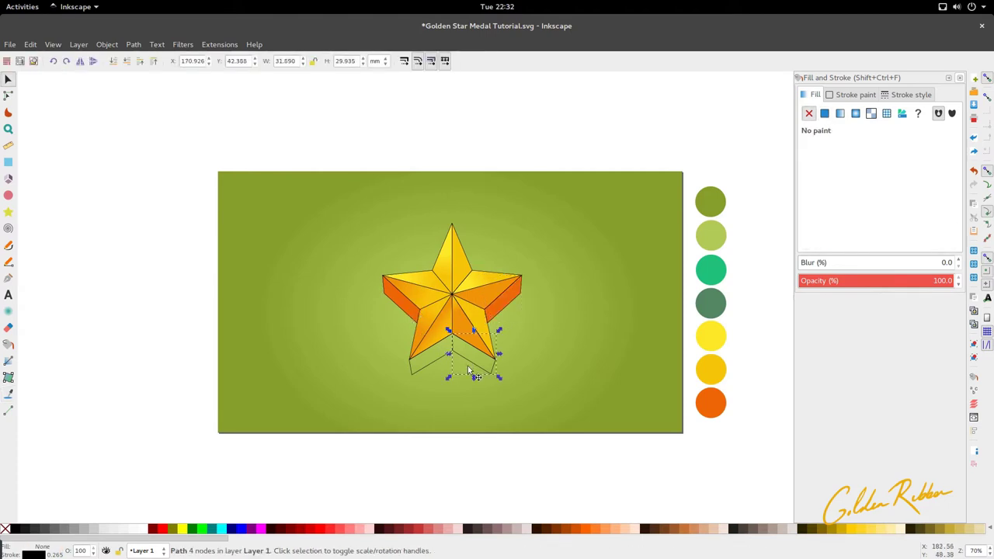
left_click(440, 366)
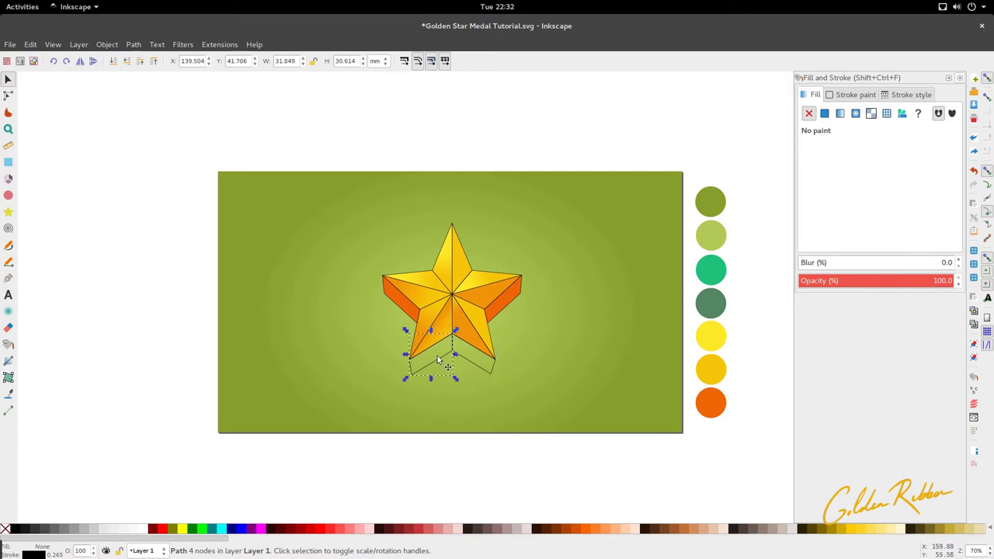
key("d")
left_click(412, 309)
key("s")
- Fill the lower-right arm's side face with the neighbouring side face's orange and darken it to a lightness of 96
left_click(480, 366)
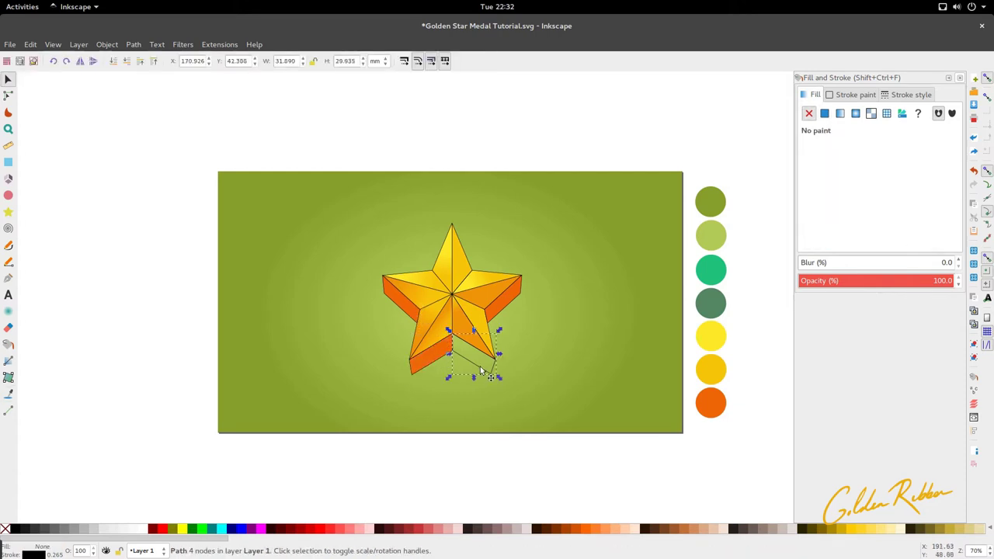
key("d")
left_click(449, 348)
key("s")
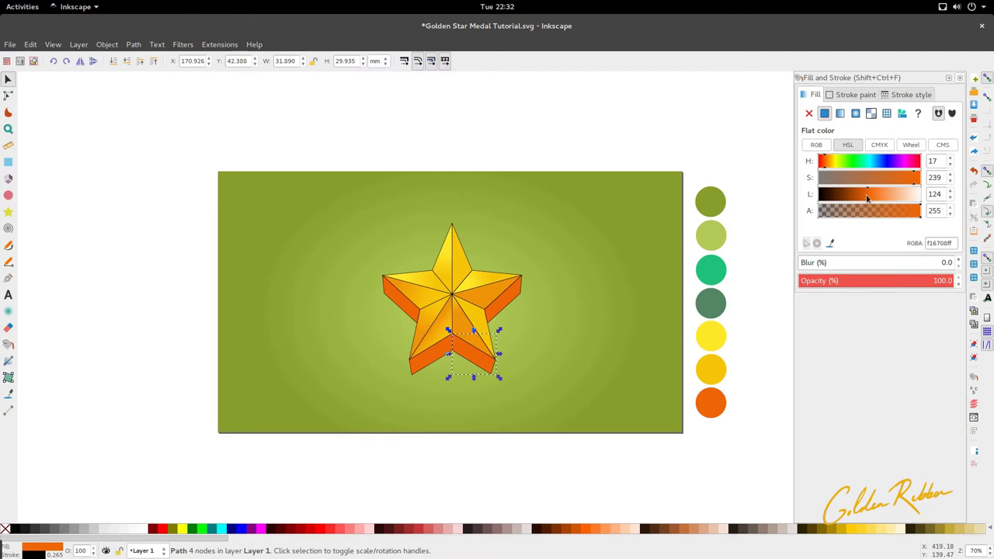
left_click_drag(868, 199, 857, 199)
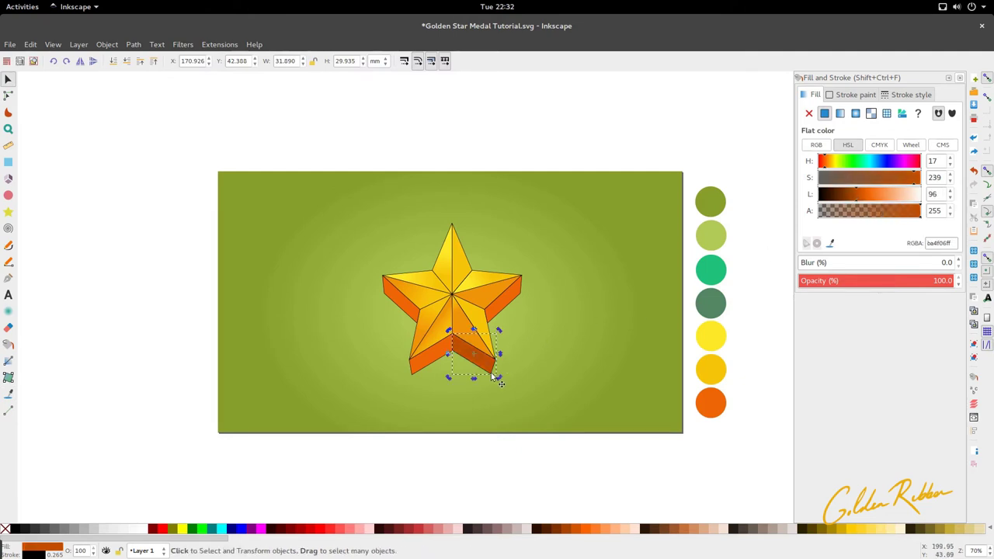
- Remove the stroke from all facets and side faces of the star
scroll(450, 314, "up", 2, "ctrl")
left_click(438, 307)
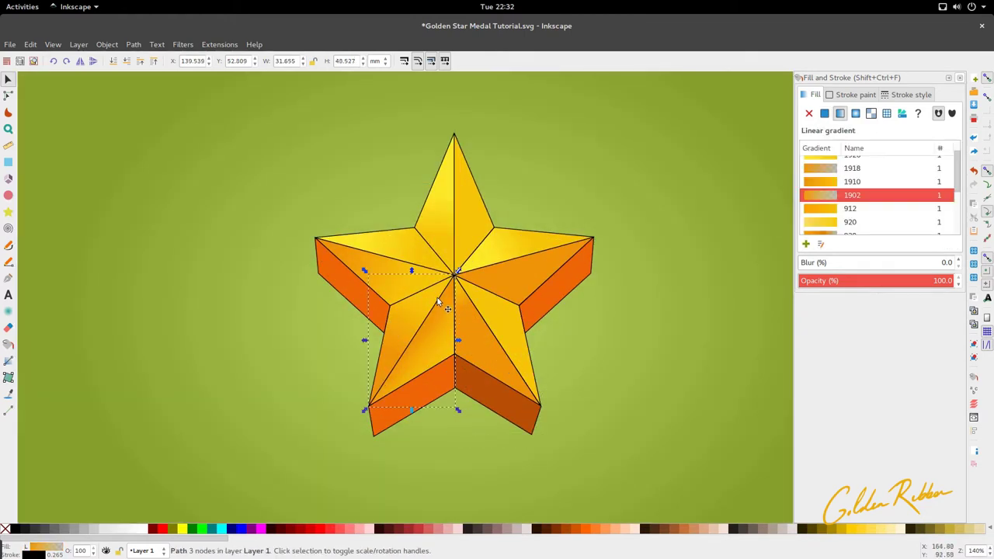
scroll(438, 298, "down", 3, "ctrl")
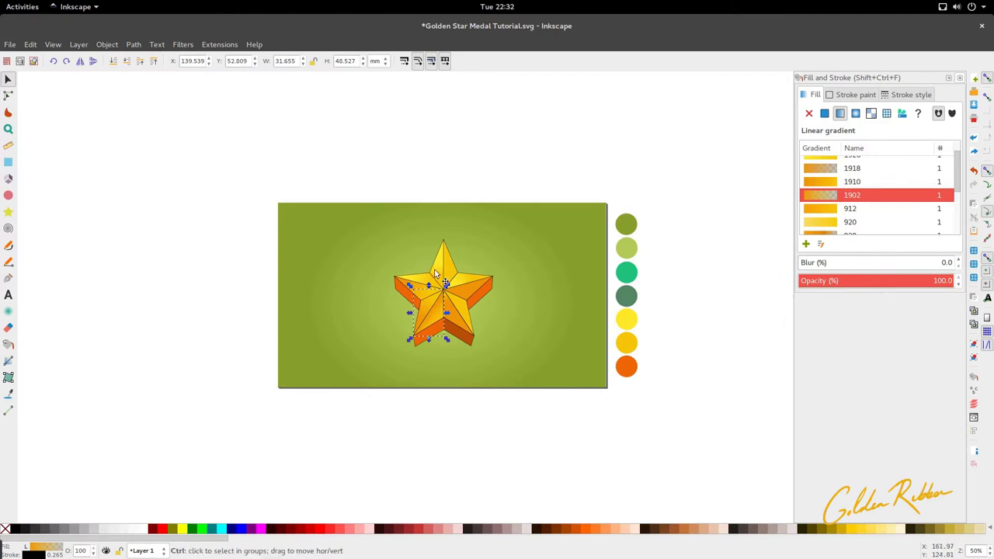
scroll(435, 288, "up", 2, "ctrl")
scroll(437, 287, "down", 3)
left_click_drag(333, 438, 597, 92)
scroll(492, 242, "down", 2, "ctrl")
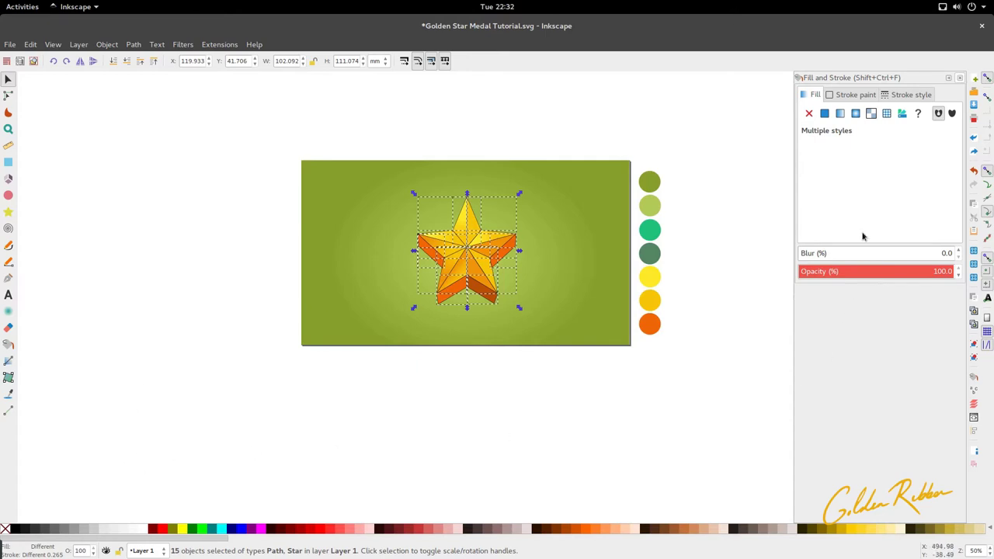
left_click(869, 97)
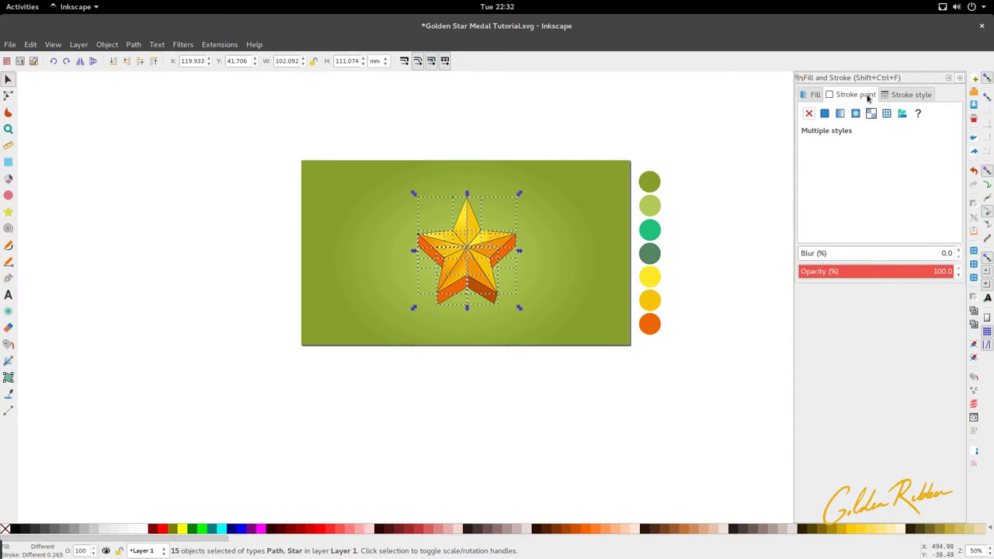
left_click(808, 115)
scroll(486, 267, "up", 2, "ctrl")
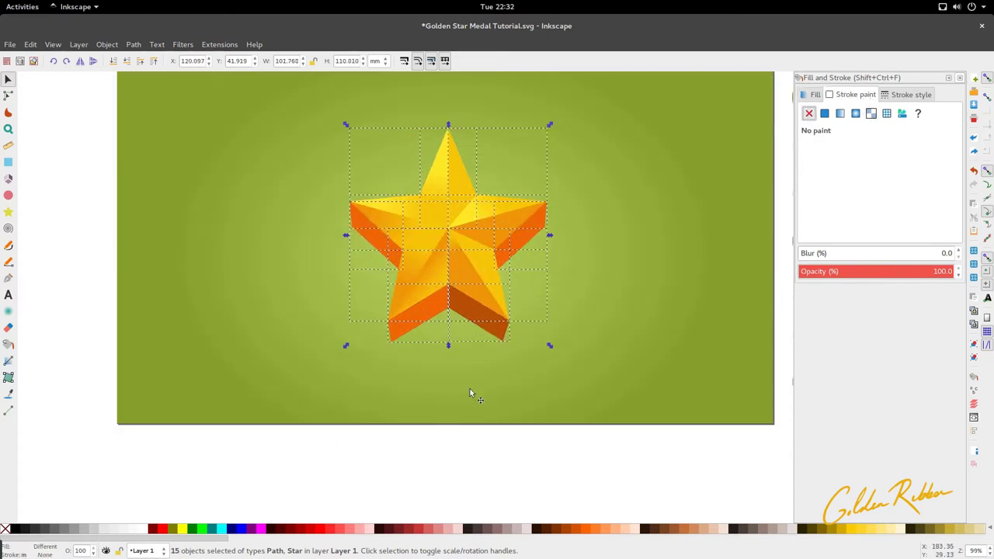
key("Escape")
scroll(440, 281, "down", 2, "ctrl")
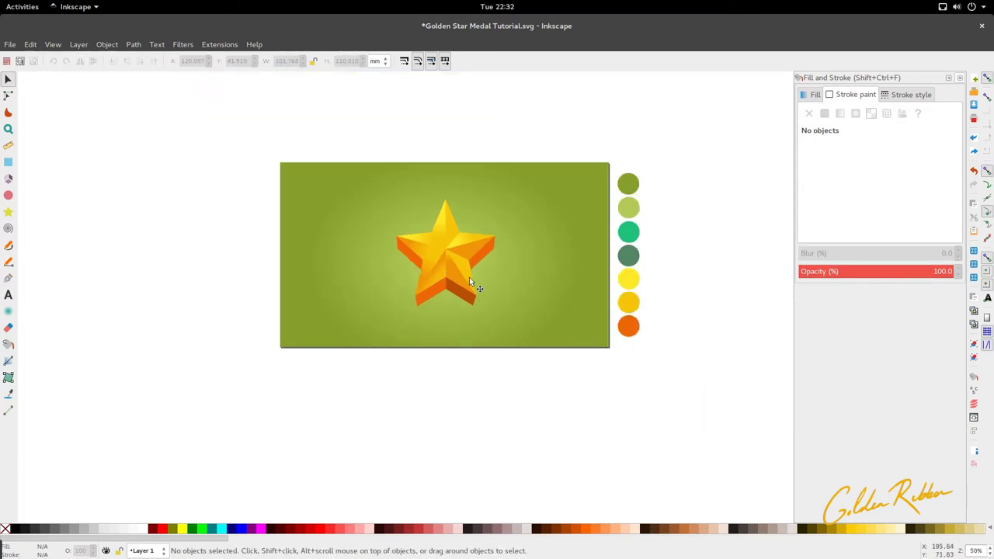
- With snapping turned off, draw a closed thin highlight outline along the lower-left arm's ridge and its inner edge, meeting at the star's centre
scroll(438, 251, "up", 2, "ctrl")
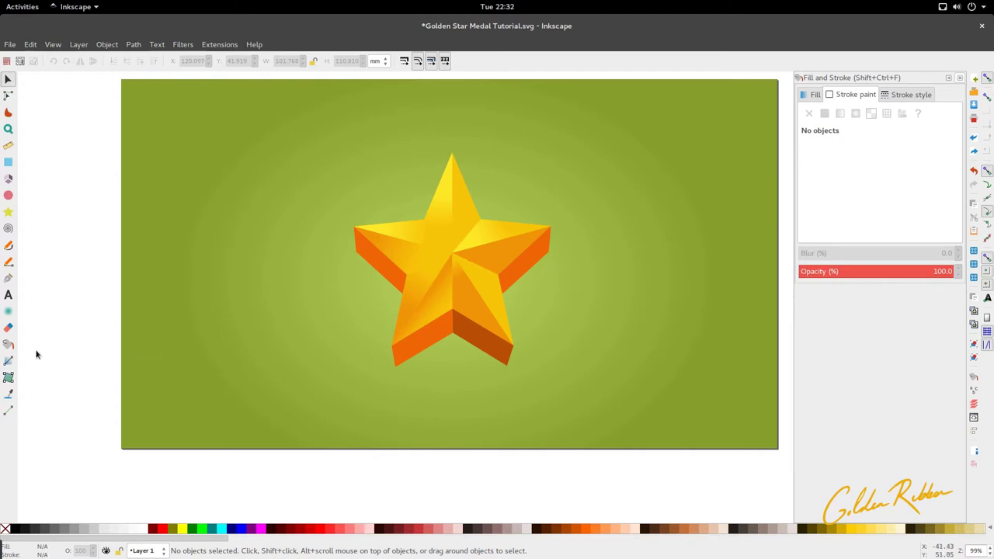
left_click(8, 262)
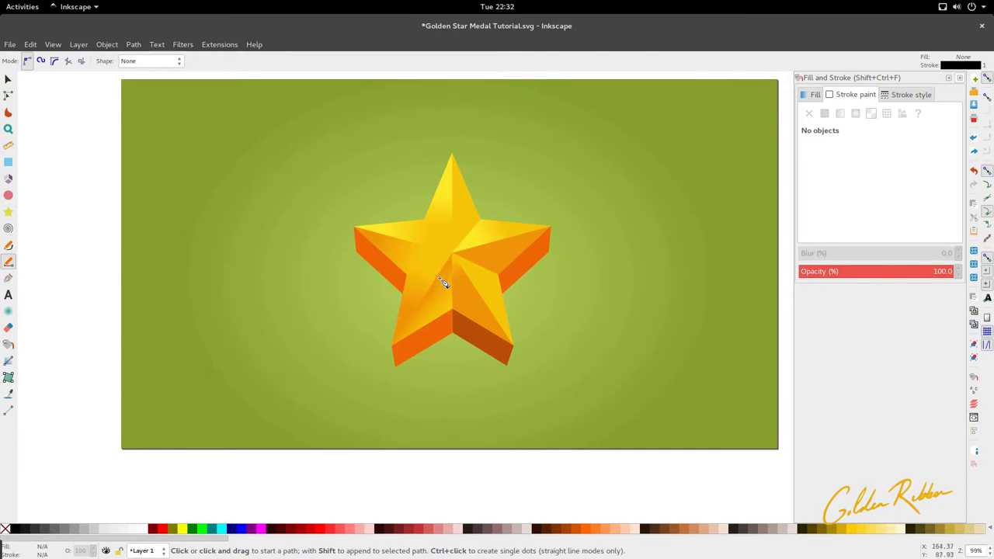
scroll(416, 282, "up", 2)
left_click(400, 271)
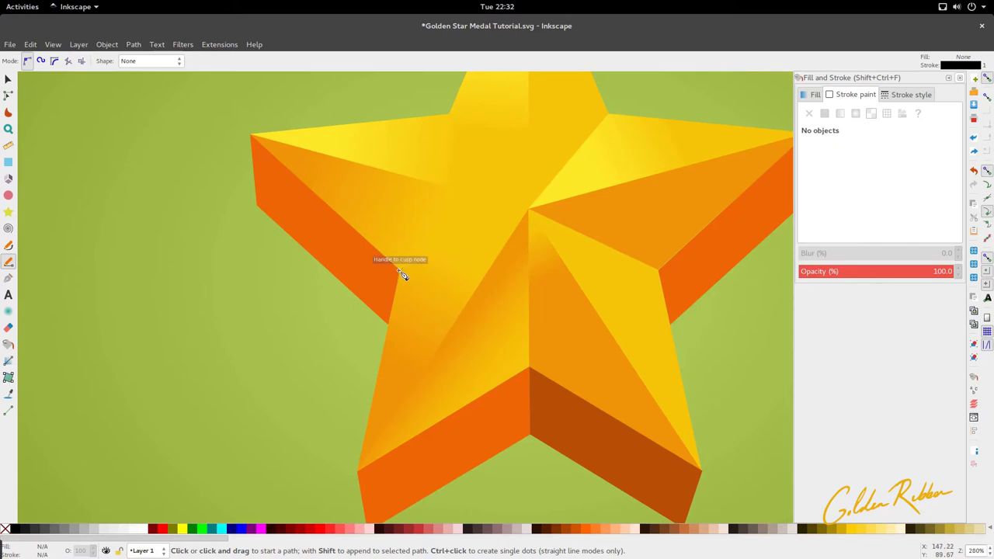
key("percent")
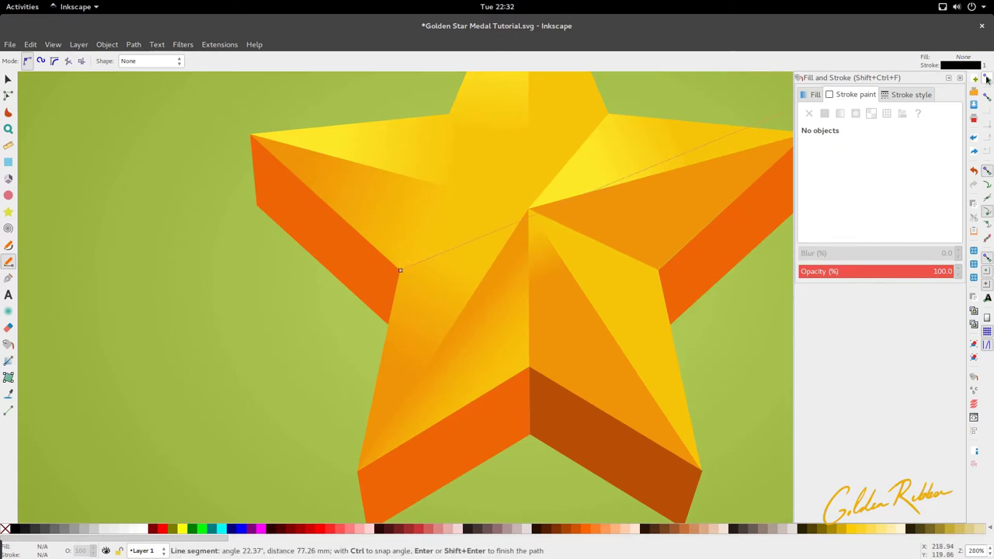
left_click(528, 210)
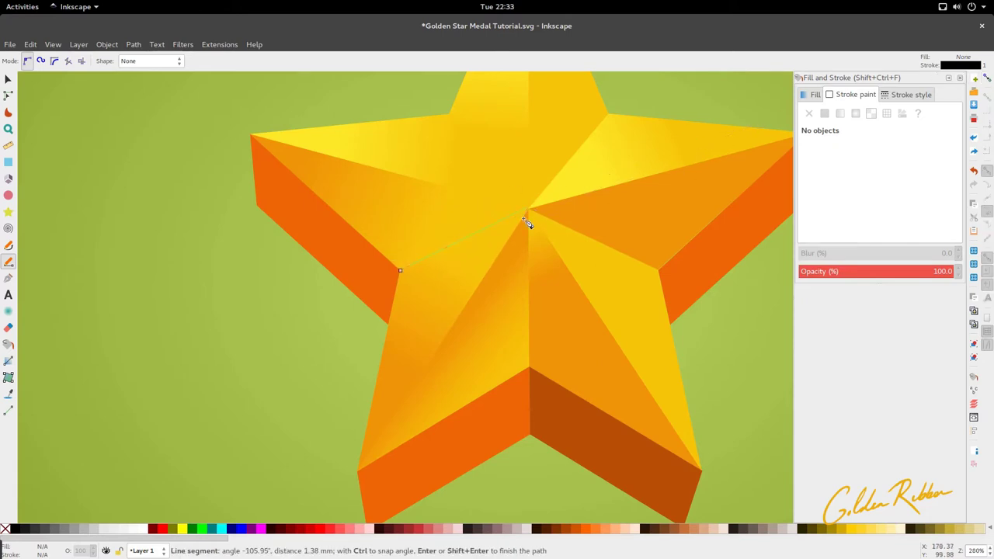
left_click(359, 471)
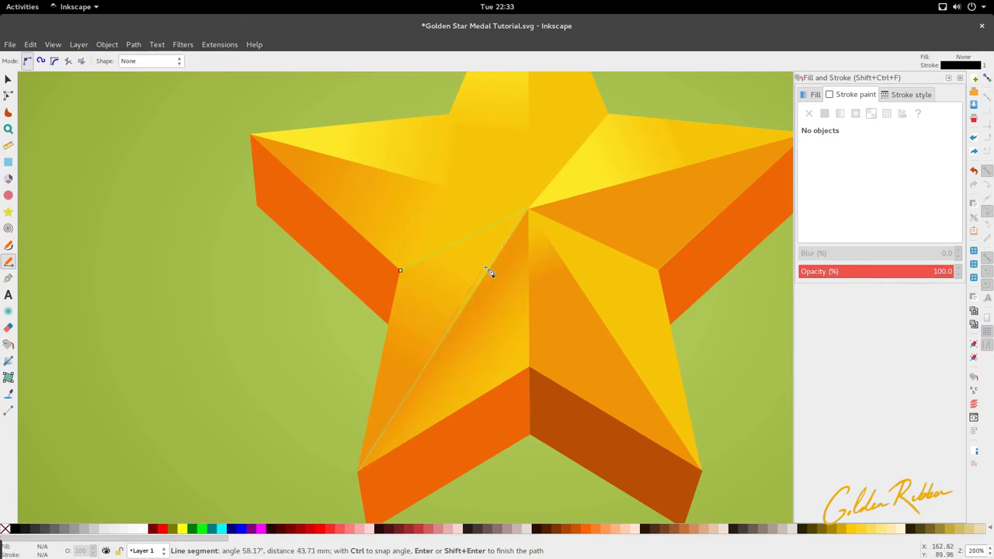
left_click(523, 215)
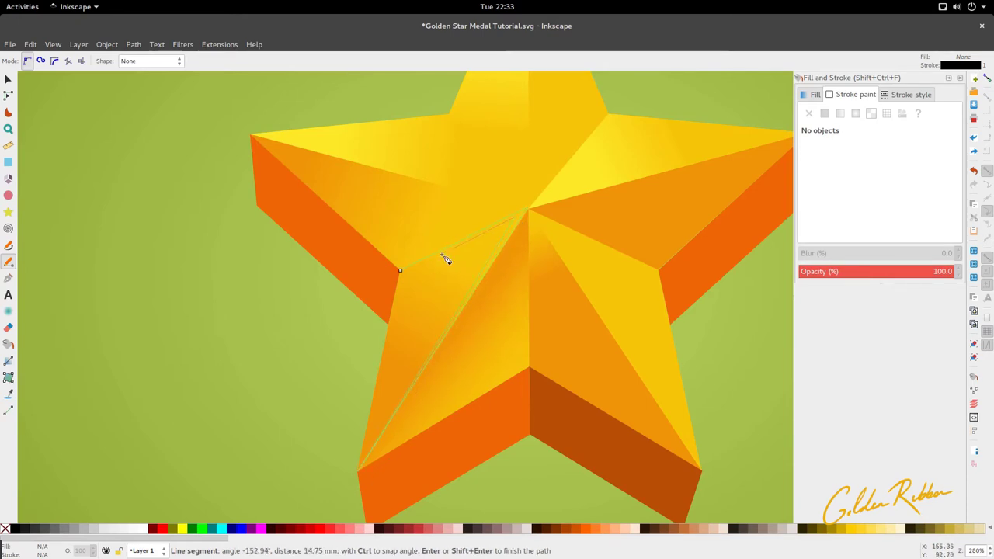
left_click(401, 272)
key("minus")
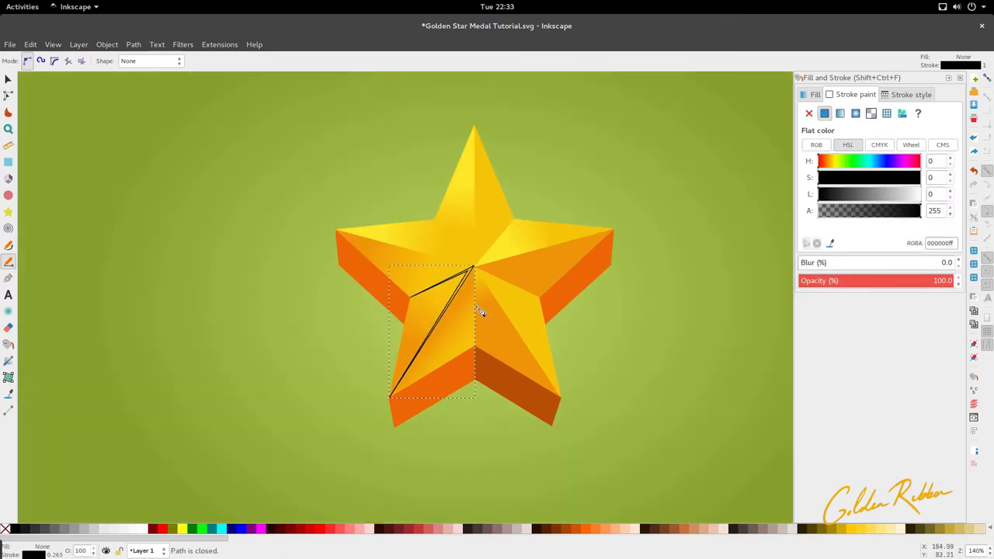
- Draw a matching closed highlight outline from the star's centre along the lower-right arm's ridge and its inner edge
scroll(479, 297, "up", 1)
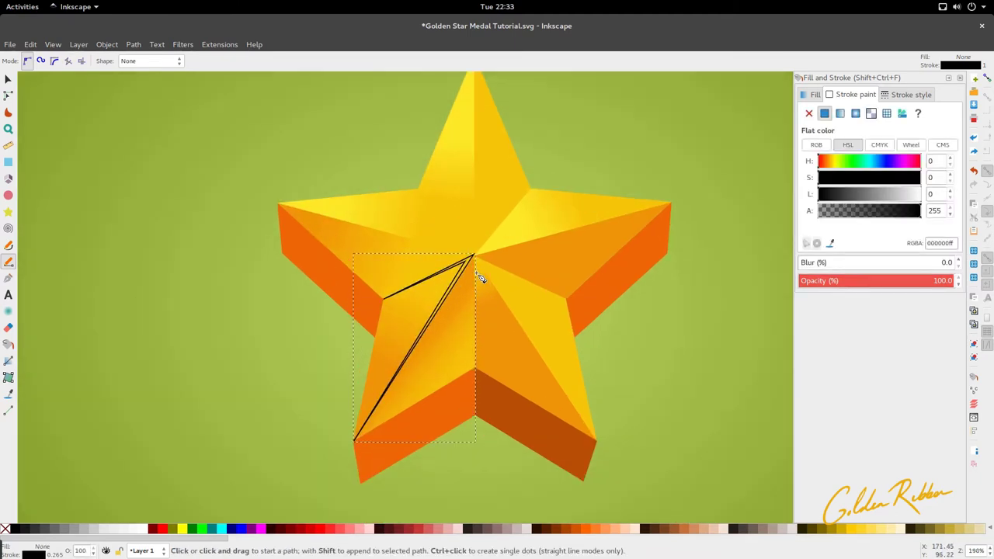
left_click(475, 257)
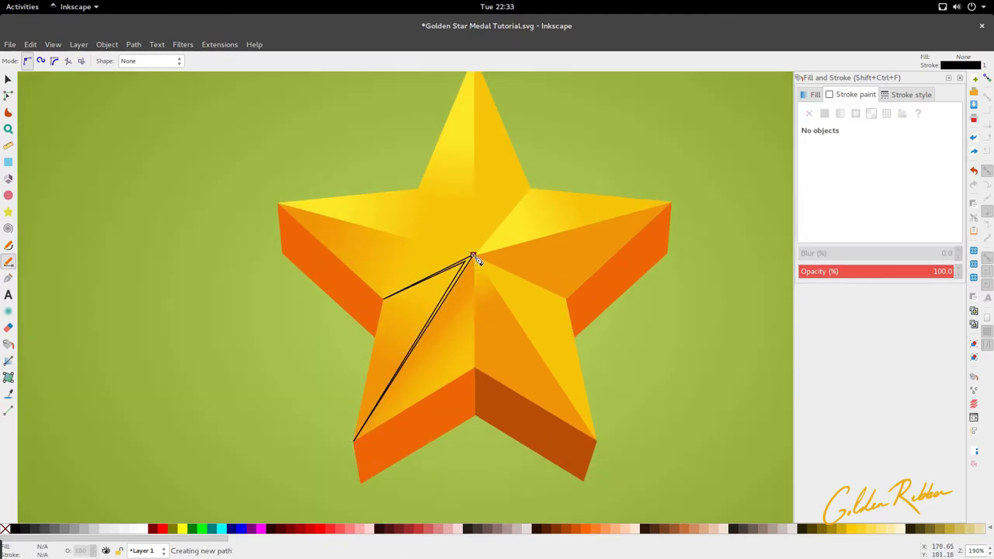
left_click(597, 440)
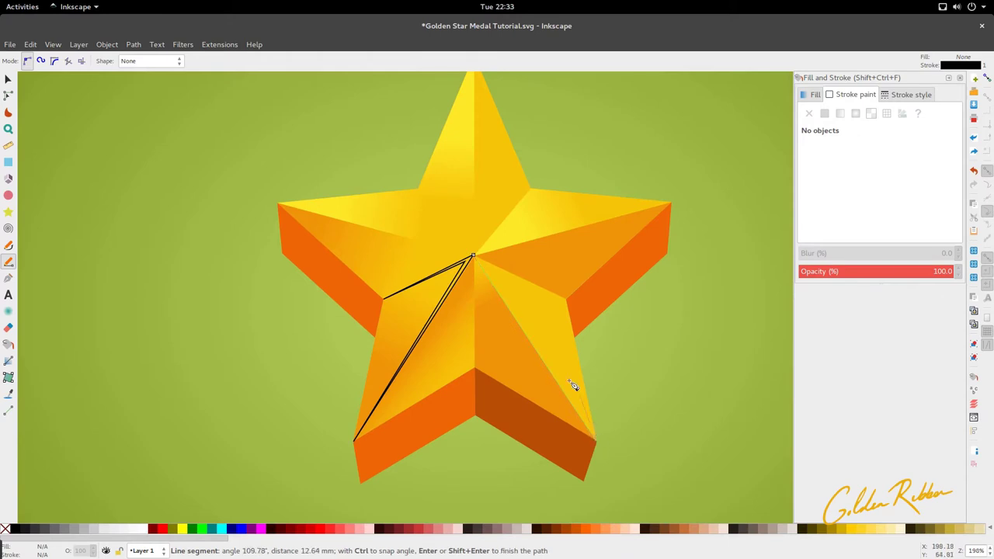
left_click(484, 265)
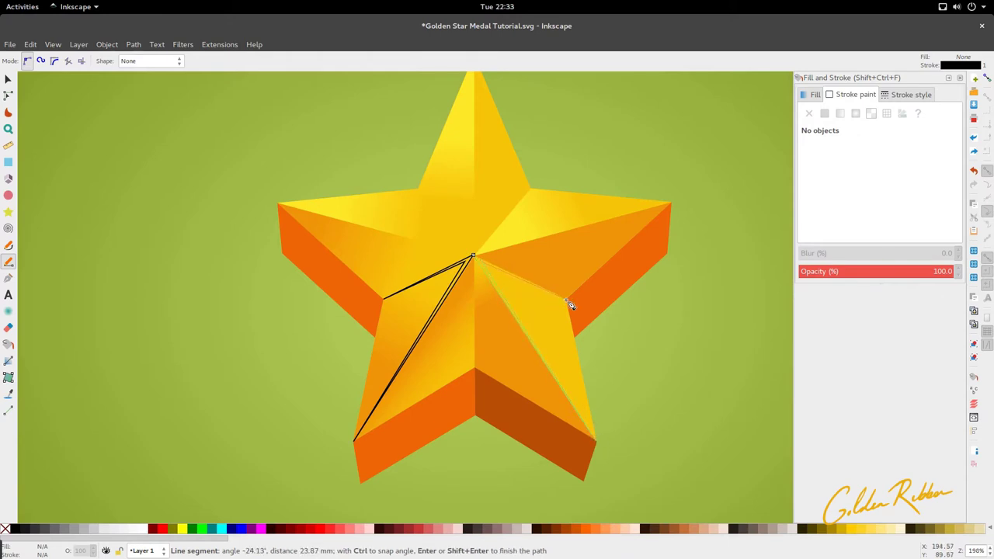
left_click(567, 301)
left_click(476, 261)
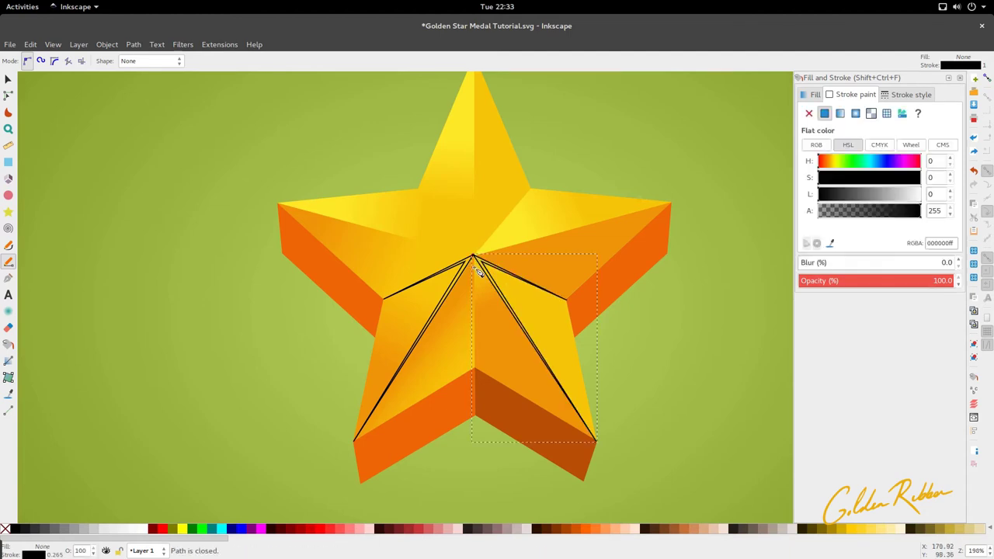
- Align the tips of both highlight outlines with the star's centre and shift the left outline's inner corner node slightly
key("n")
scroll(469, 280, "up", 6)
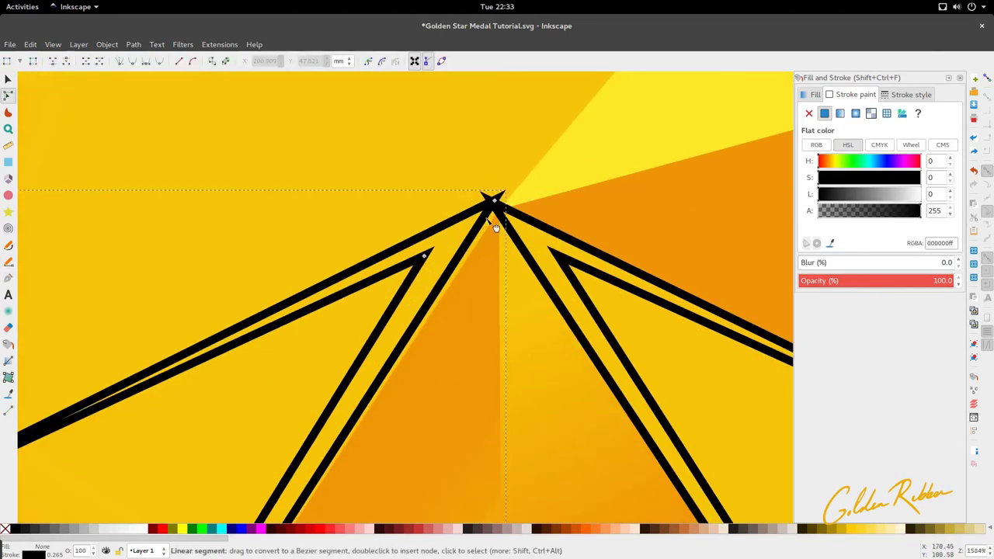
left_click_drag(495, 202, 501, 205)
left_click(515, 235)
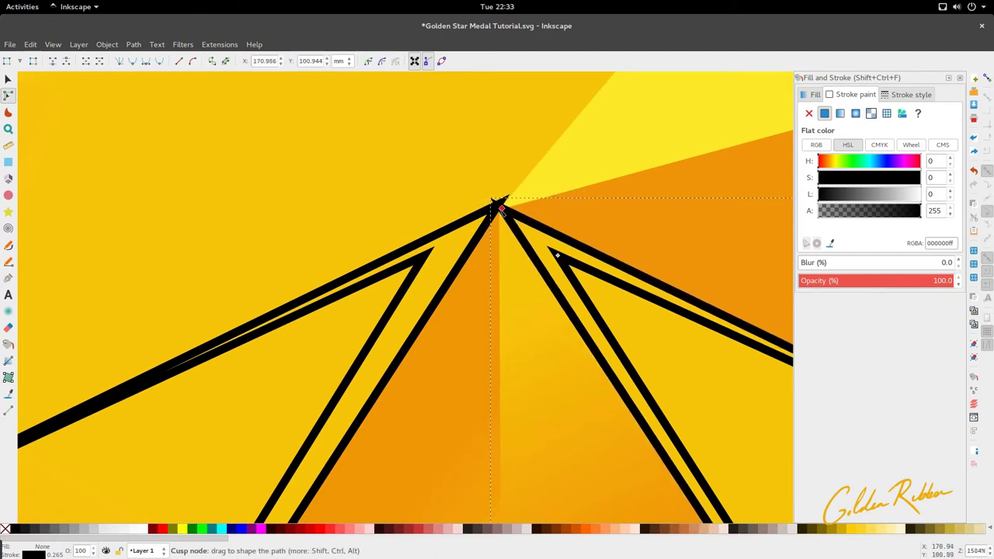
left_click(425, 257)
left_click_drag(426, 256, 429, 262)
scroll(484, 277, "down", 7)
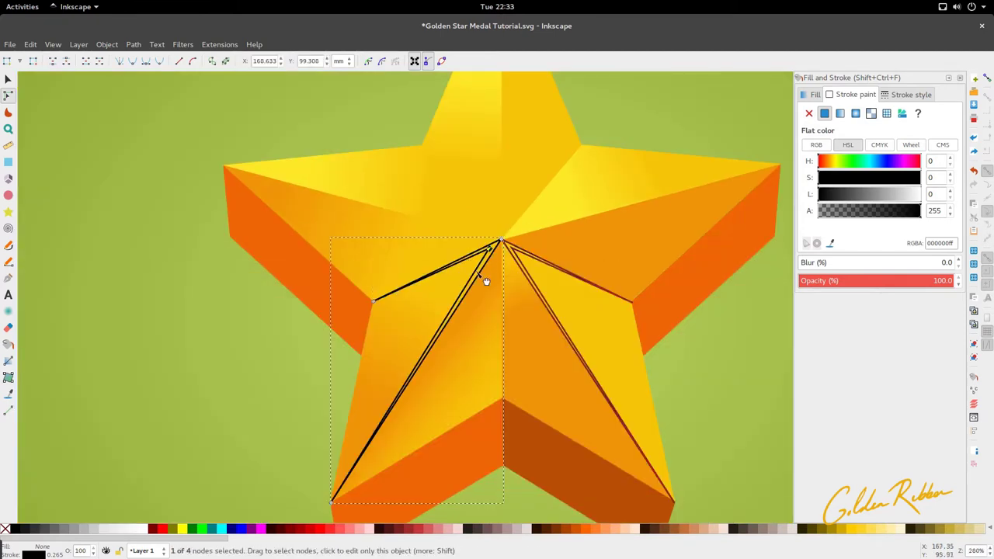
- Fill both highlight shapes with bright yellow and remove their black strokes
left_click(509, 291, "shift")
key("d")
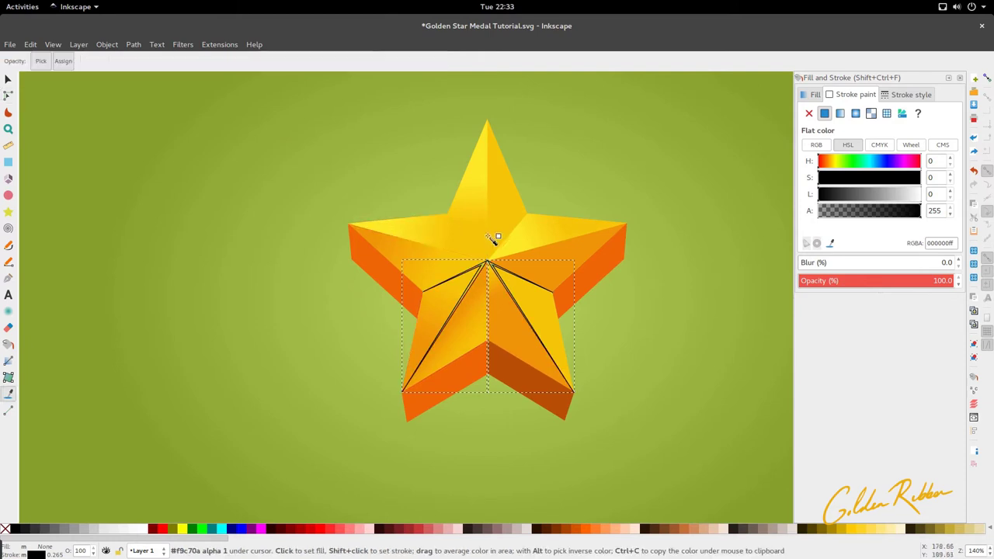
key("s")
scroll(444, 287, "down", 2)
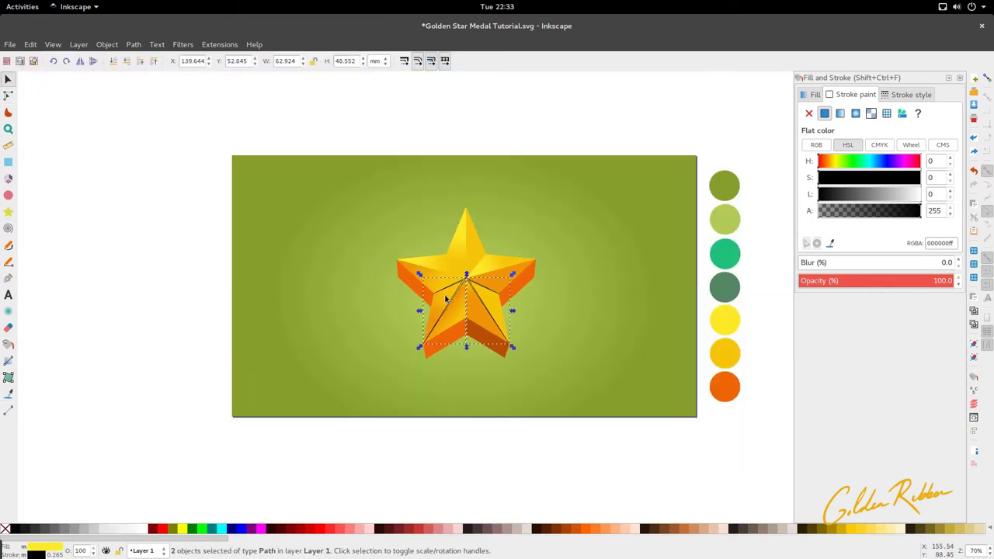
left_click(115, 499)
- Fine-tune the lower-left highlight's node near the star's centre so its edges follow the facets
scroll(468, 294, "up", 3)
scroll(475, 294, "up", 5)
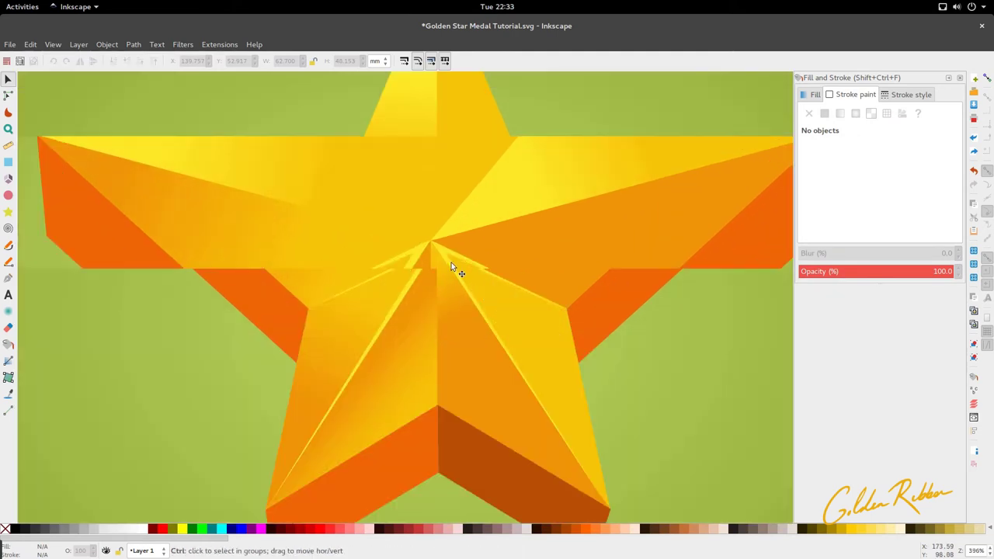
key("n")
left_click(395, 205)
left_click_drag(395, 202, 393, 198)
left_click(388, 202)
key("s")
scroll(443, 285, "down", 5)
scroll(443, 309, "down", 2)
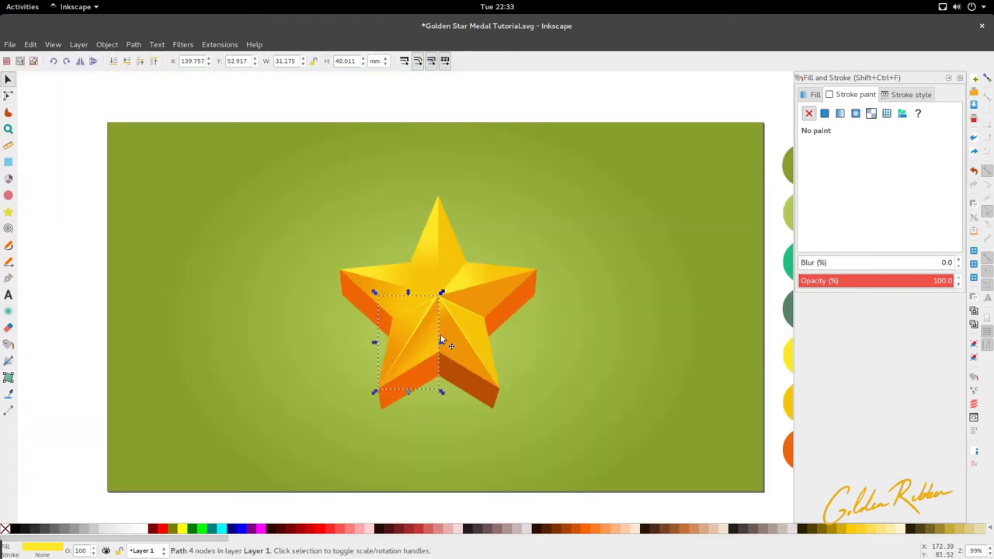
scroll(414, 392, "down", 1)
left_click(417, 390)
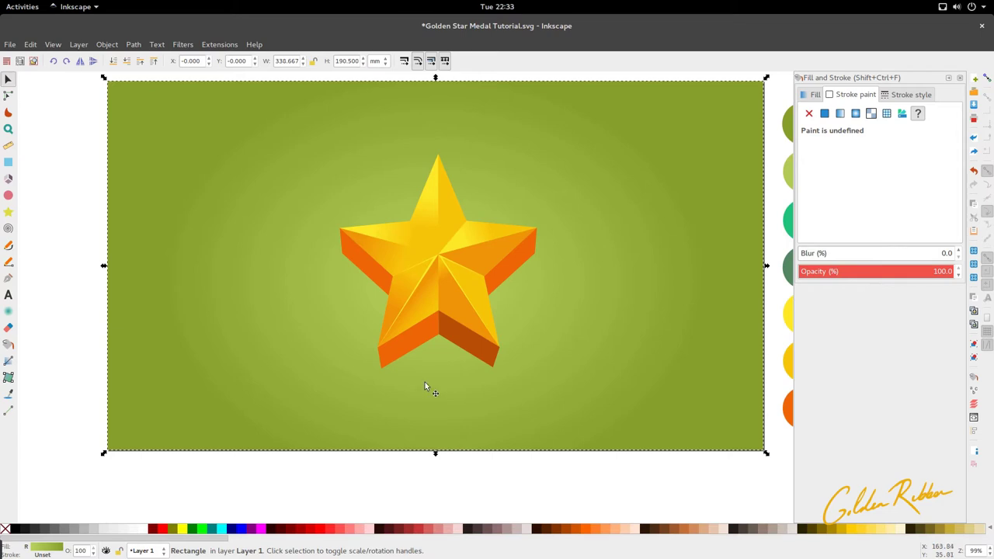
- Move the inner corner nodes of both highlights slightly away from the star's centre to thicken them, and save the document
scroll(466, 256, "up", 2)
scroll(399, 266, "up", 1)
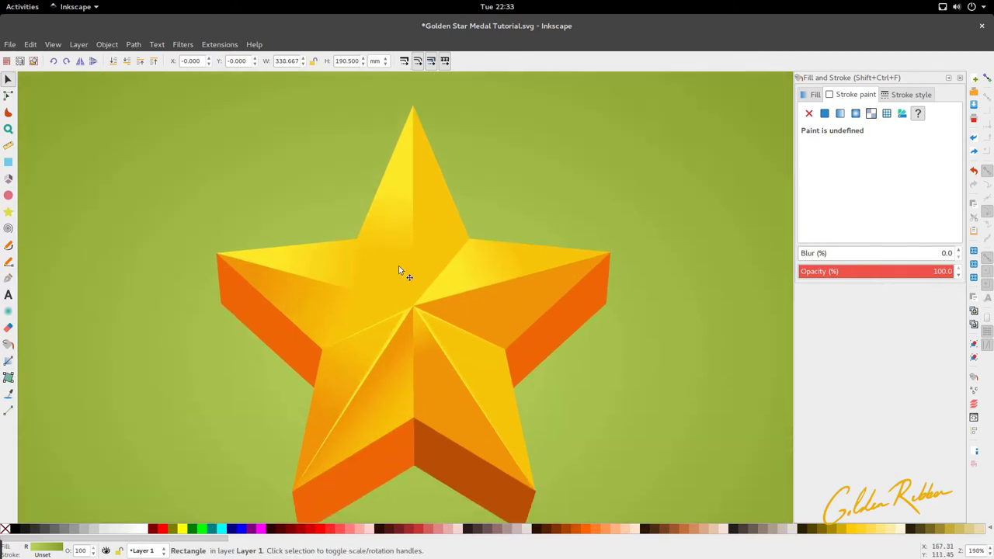
key("b")
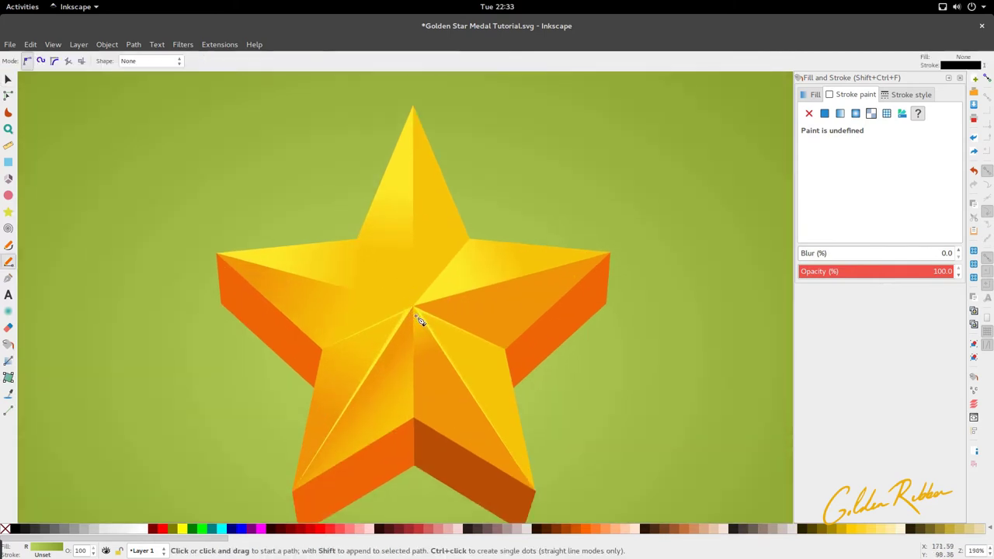
key("s")
scroll(399, 324, "up", 4)
double_click(418, 292)
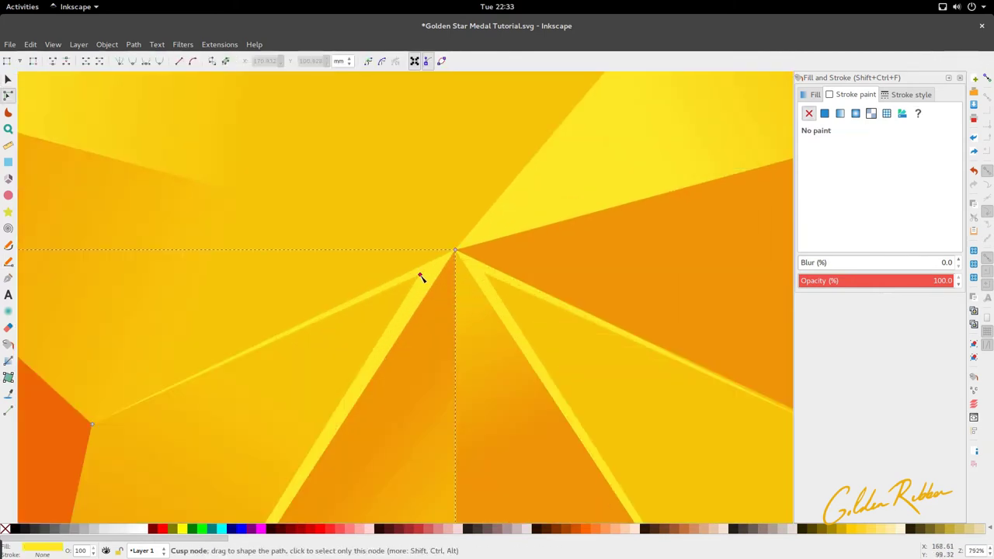
left_click_drag(420, 275, 419, 280)
left_click(488, 282)
left_click_drag(485, 276, 490, 281)
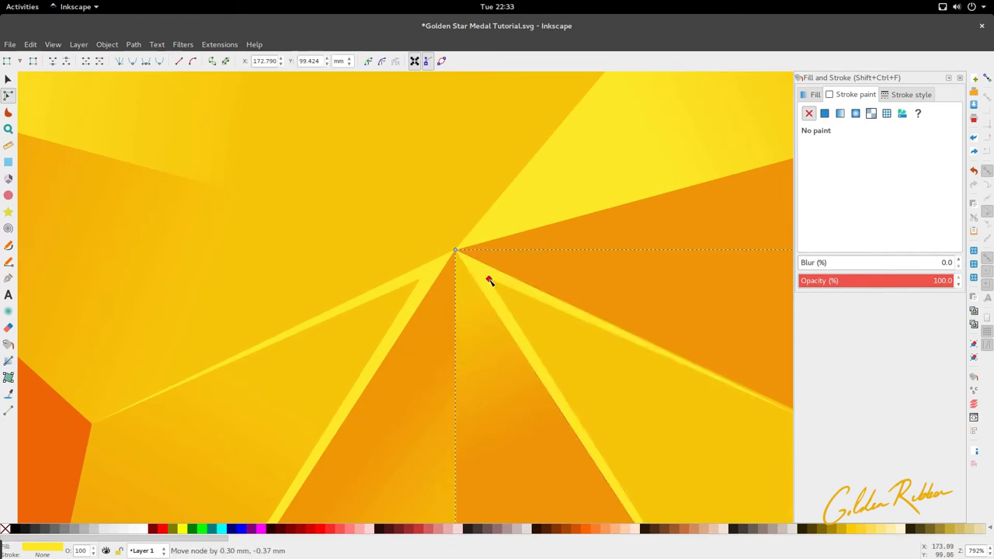
key("s")
key("5")
key("ctrl+s")
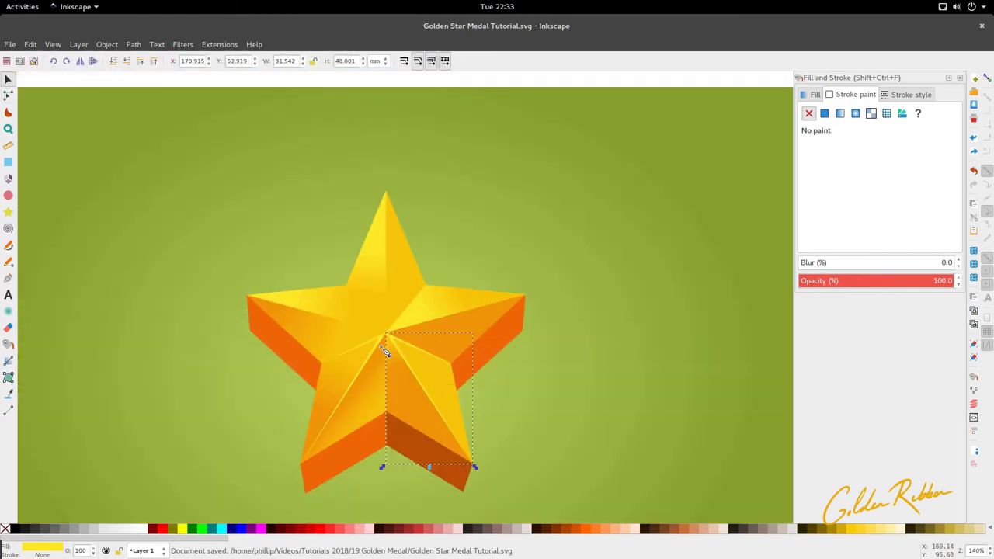
- Draw a thin closed four-point highlight outline along the right arm's ridge, from its tip to the star's centre and back
key("p")
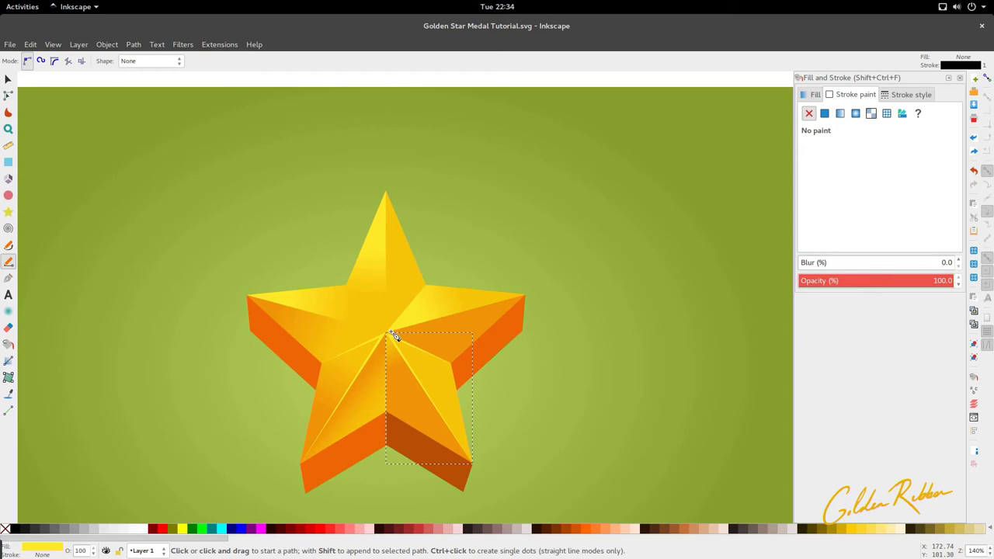
left_click(525, 294)
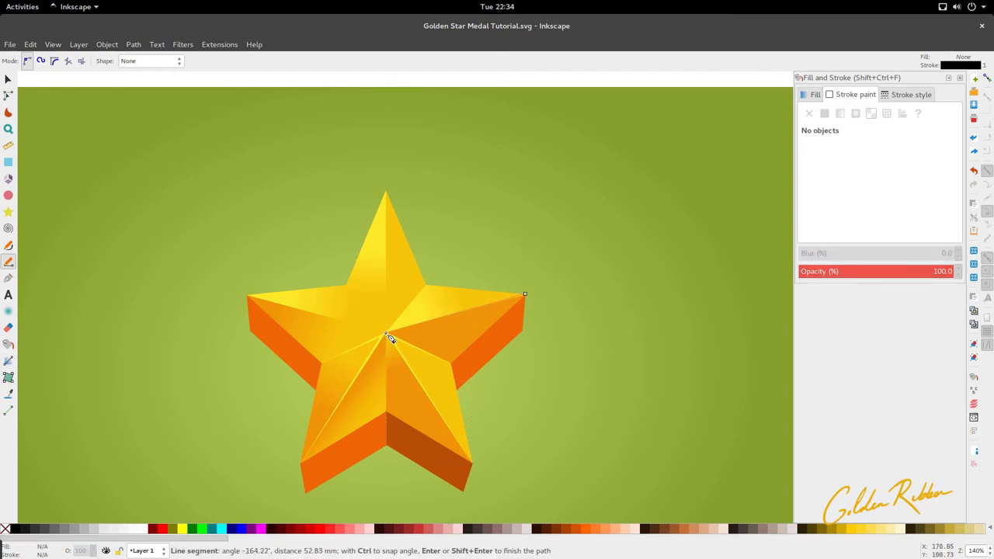
left_click(404, 318)
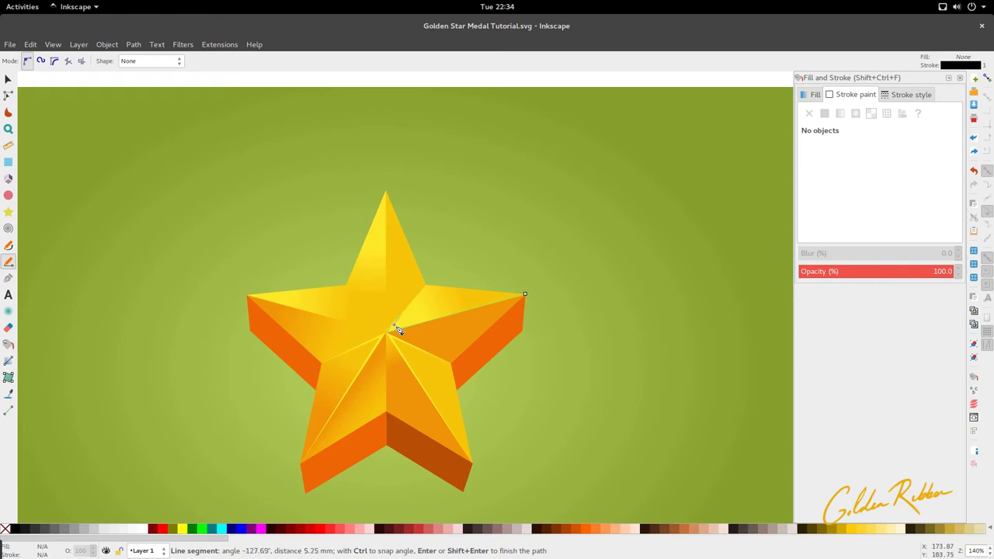
left_click(387, 333)
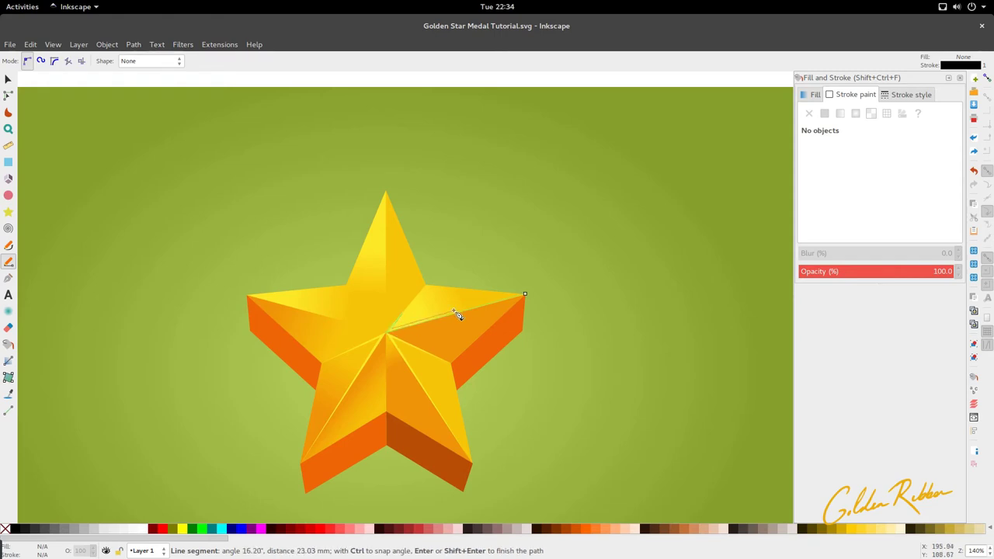
left_click(525, 294)
- Fill the right arm's highlight with the star's bright yellow, remove its black stroke, and deselect it
key("d")
left_click(412, 327)
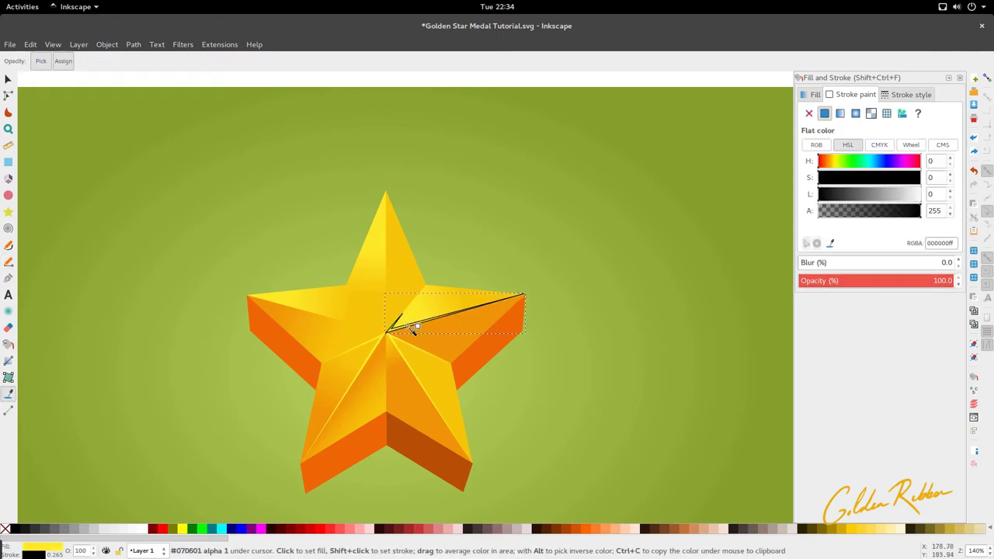
key("s")
right_click(35, 553)
left_click(78, 548)
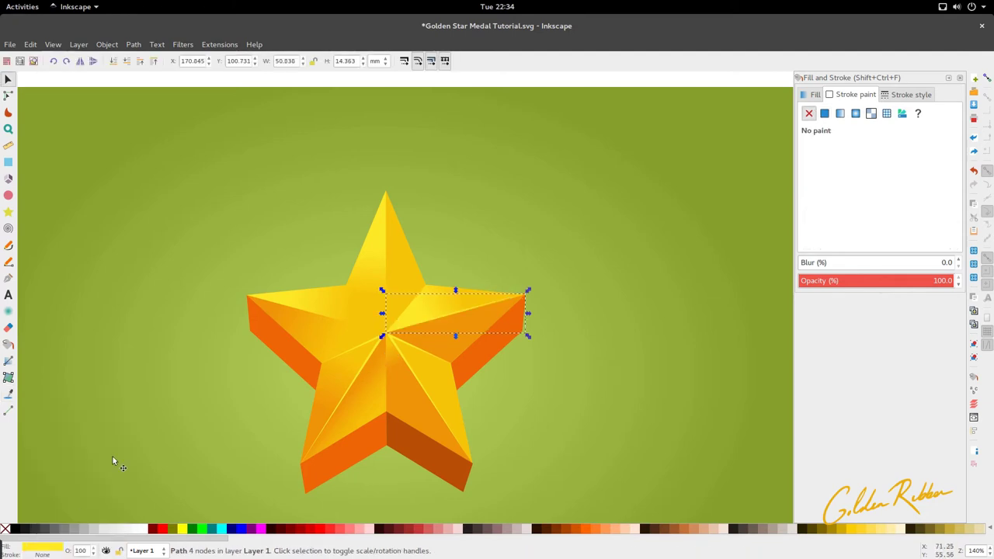
left_click(357, 284)
- Draw a closed V-shaped highlight outline from the star's top tip through the centre to the left arm's tip and back
scroll(357, 284, "down", 2)
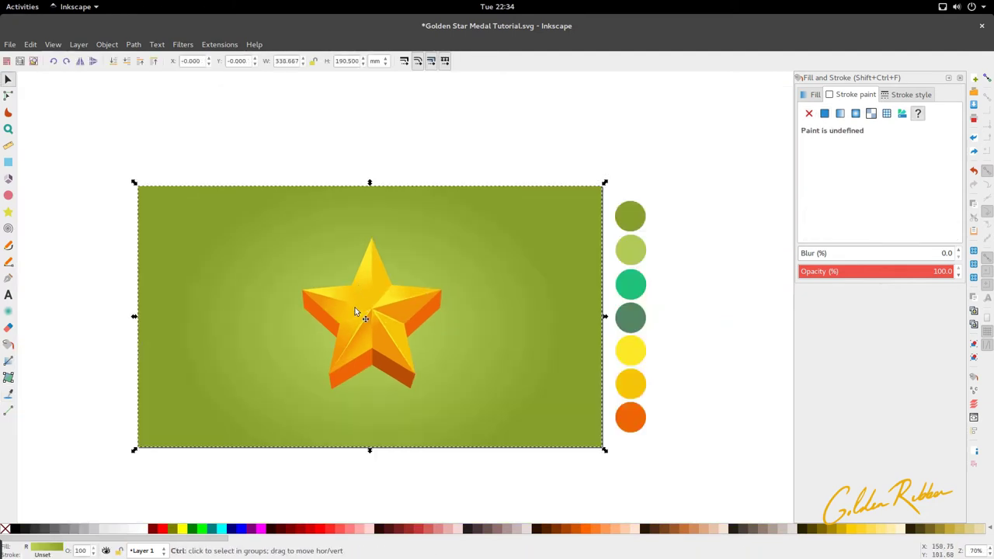
scroll(355, 312, "up", 1)
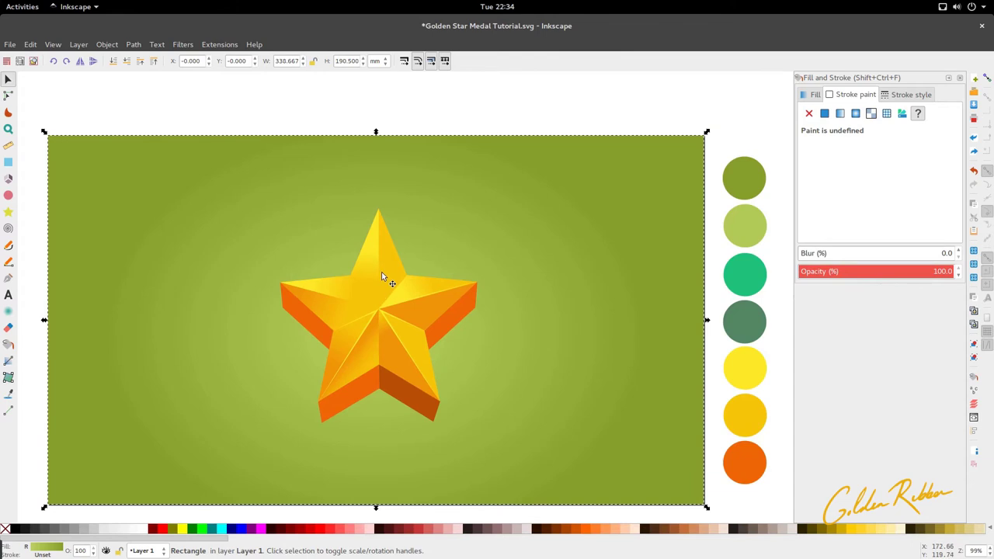
key("b")
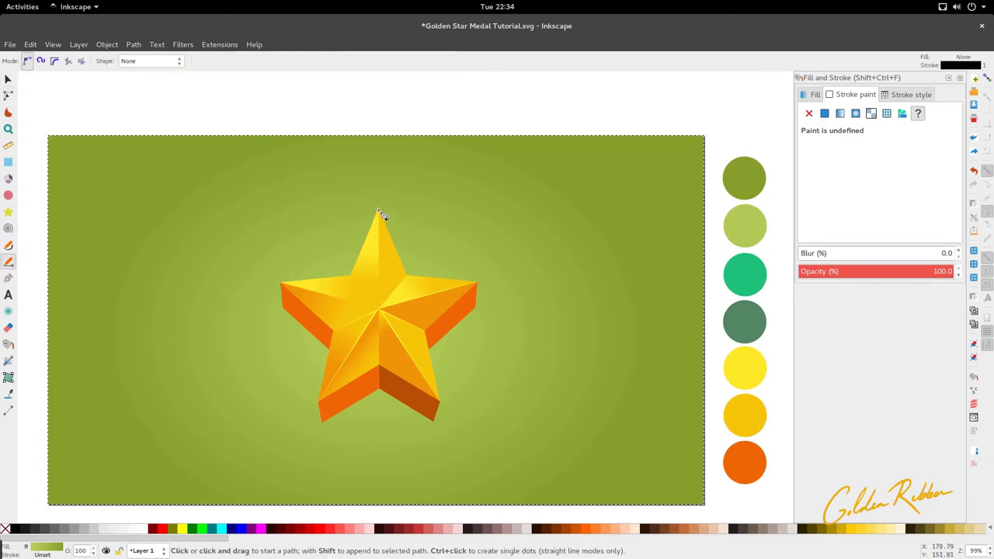
left_click(378, 211)
left_click(380, 312)
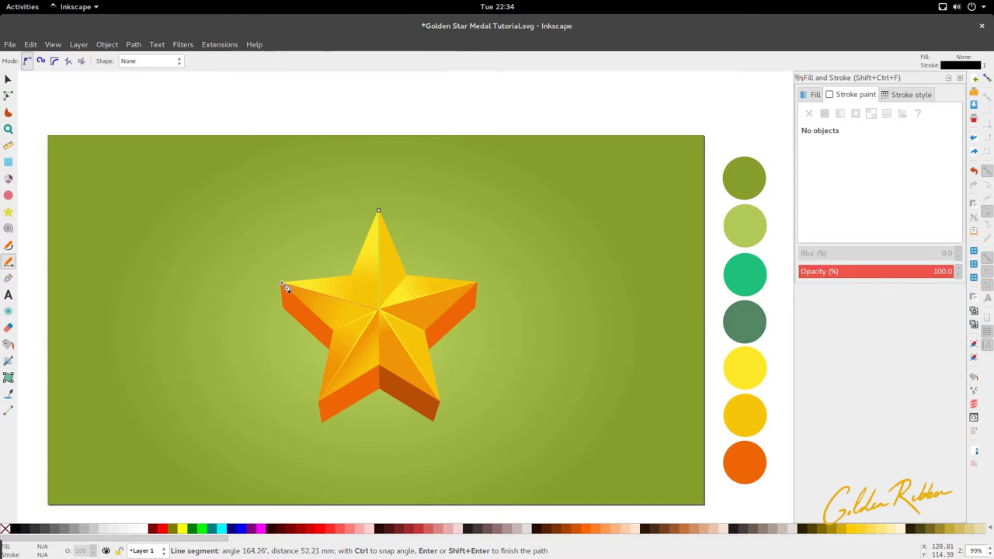
left_click(284, 285)
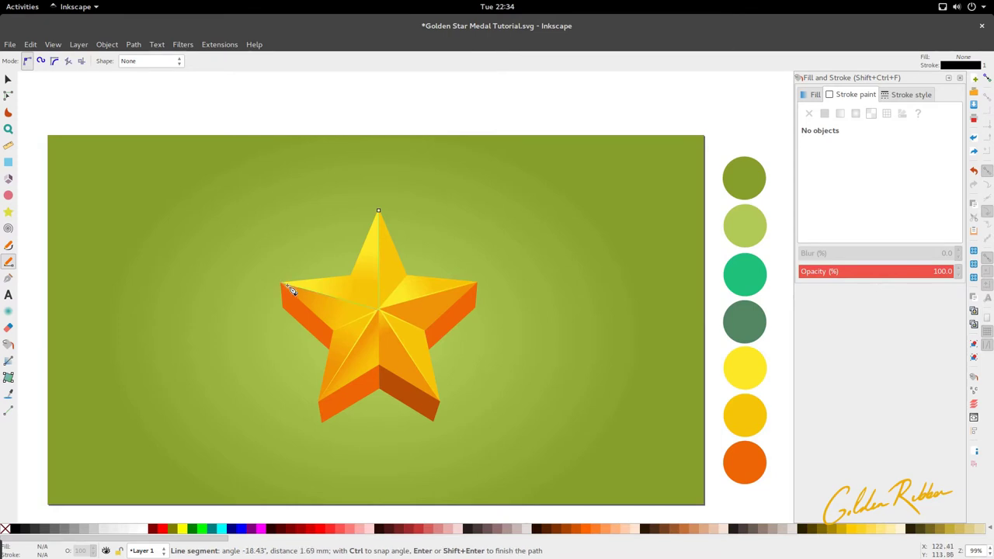
left_click(380, 313)
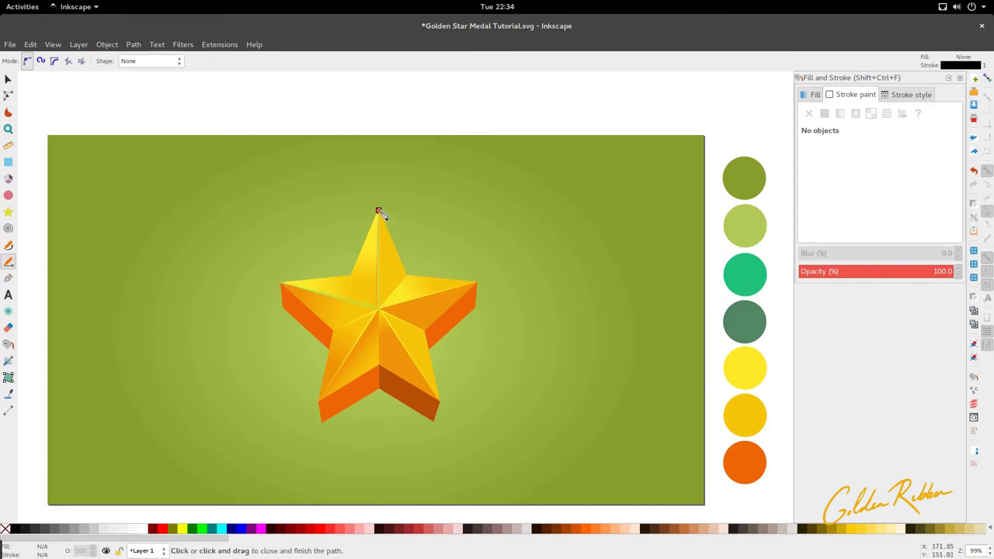
left_click(379, 210)
- Fill the V-shaped highlight with white and remove its black stroke
key("s")
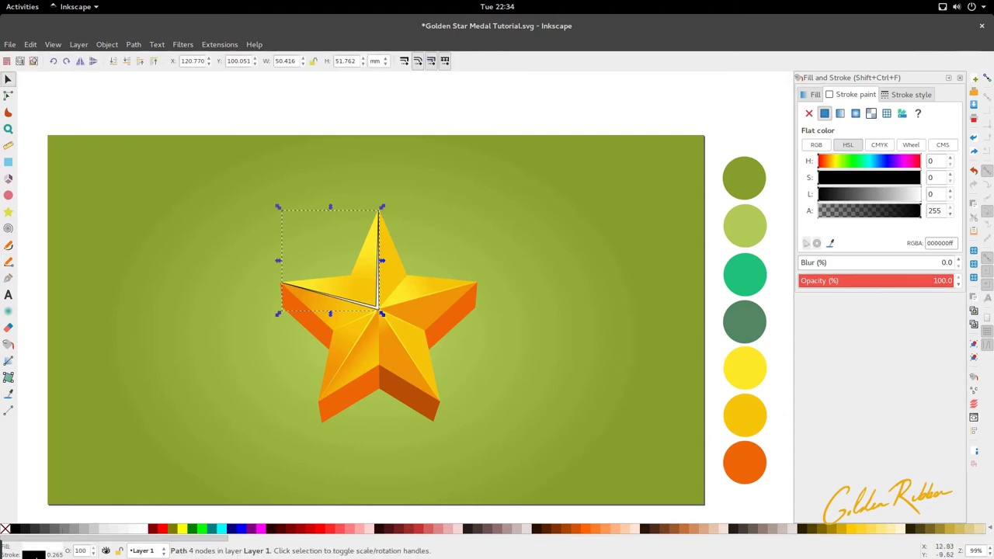
left_click(5, 529)
left_click(244, 327)
scroll(249, 324, "down", 1)
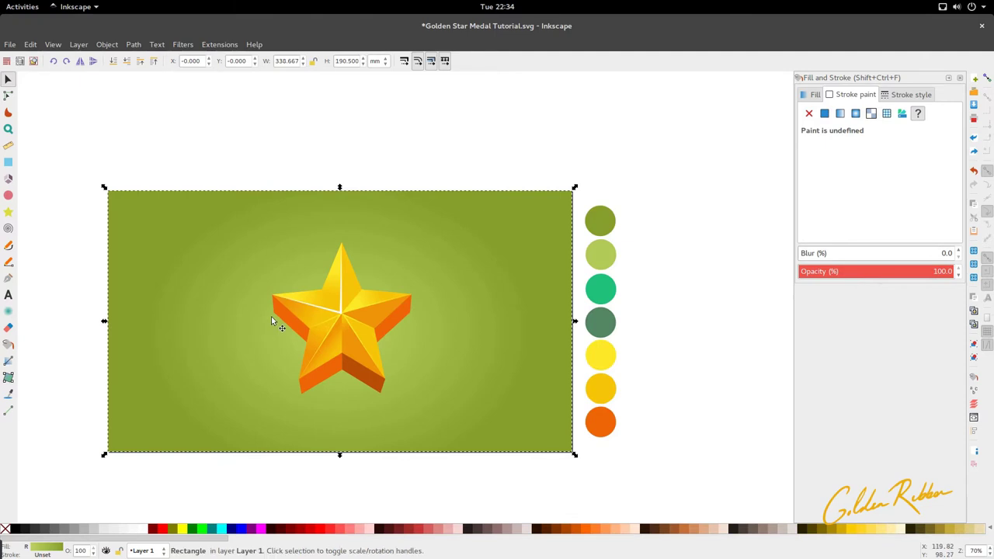
- Reposition the gradient stops of the left arm's upper facet so its bright yellow end lies near the star's centre
scroll(324, 300, "up", 3)
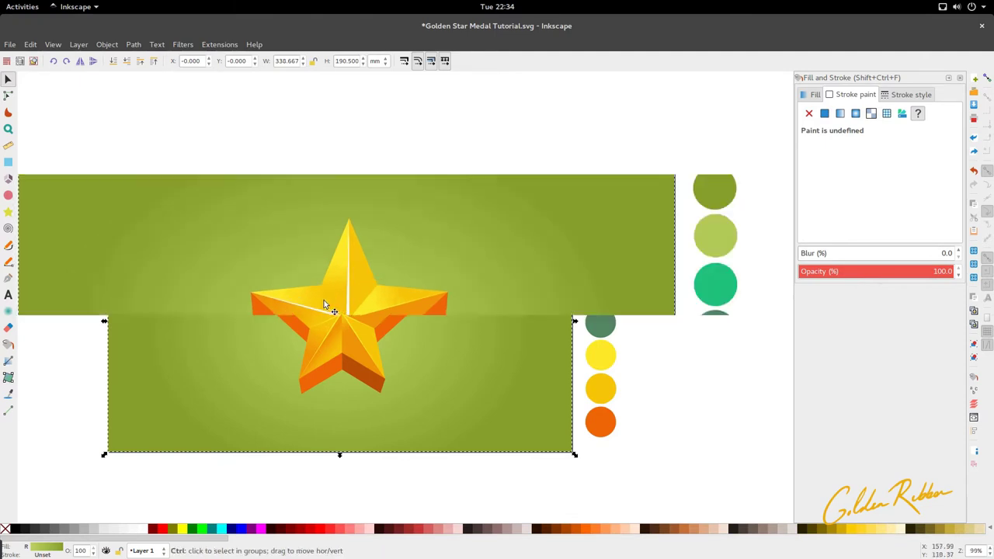
double_click(317, 304)
left_click_drag(314, 294, 263, 257)
left_click(239, 292)
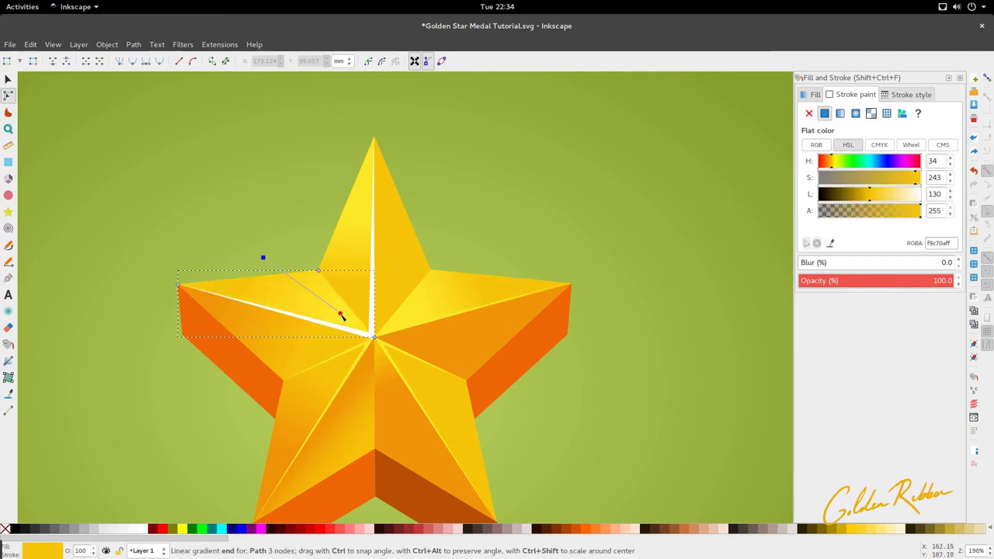
left_click(337, 311)
scroll(346, 342, "down", 2)
- Rearrange the gradient stops of the top arm's left facet so its bright yellow end points toward the star's centre
left_click(340, 361)
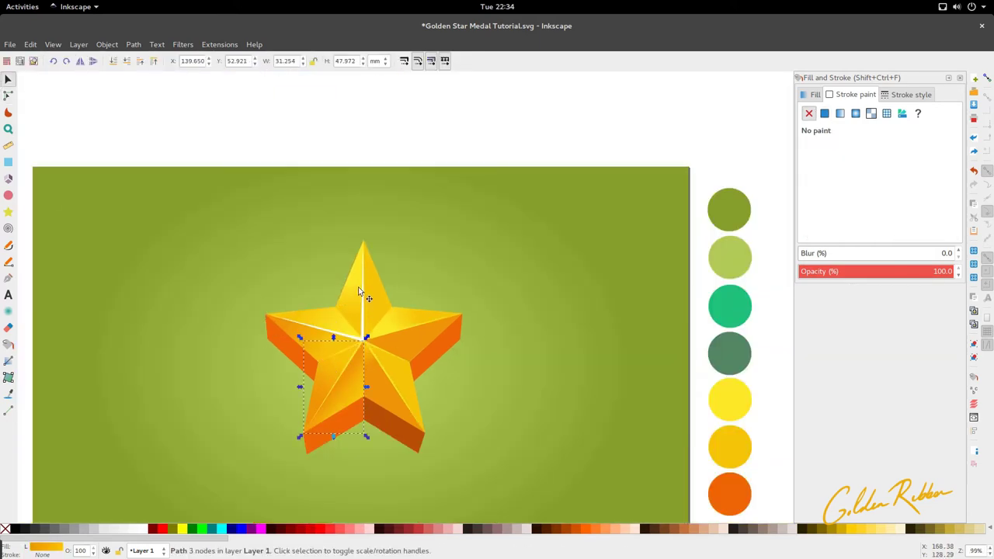
scroll(348, 304, "up", 1)
left_click(348, 304)
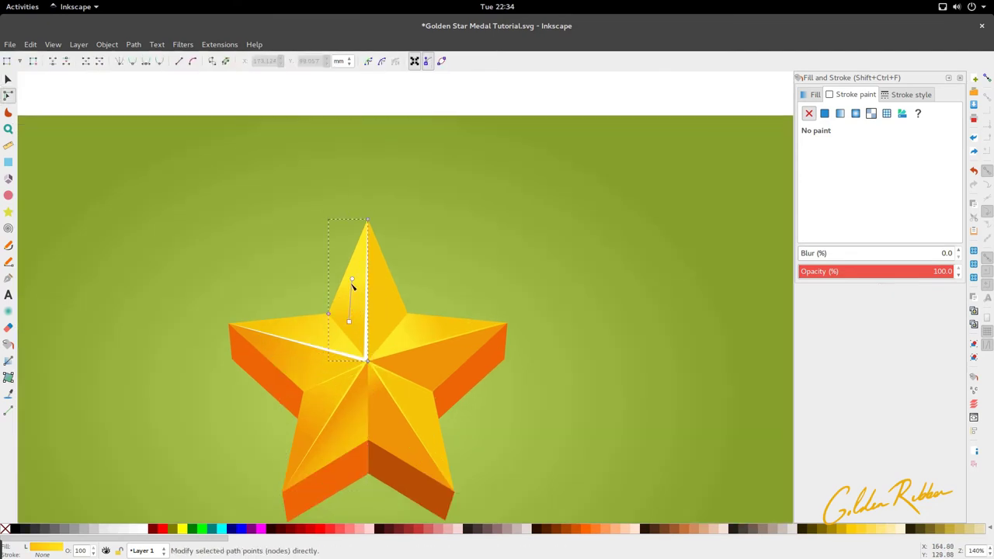
mouse_move(353, 283)
left_mouse_down()
mouse_move(360, 351)
mouse_move(347, 299)
left_mouse_up()
key("s")
scroll(323, 291, "down", 2)
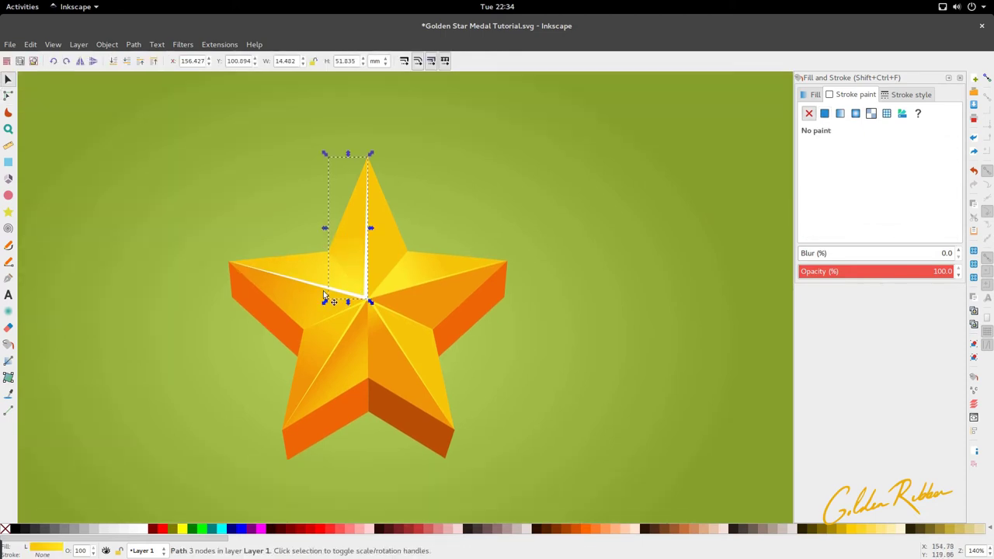
left_click(317, 375)
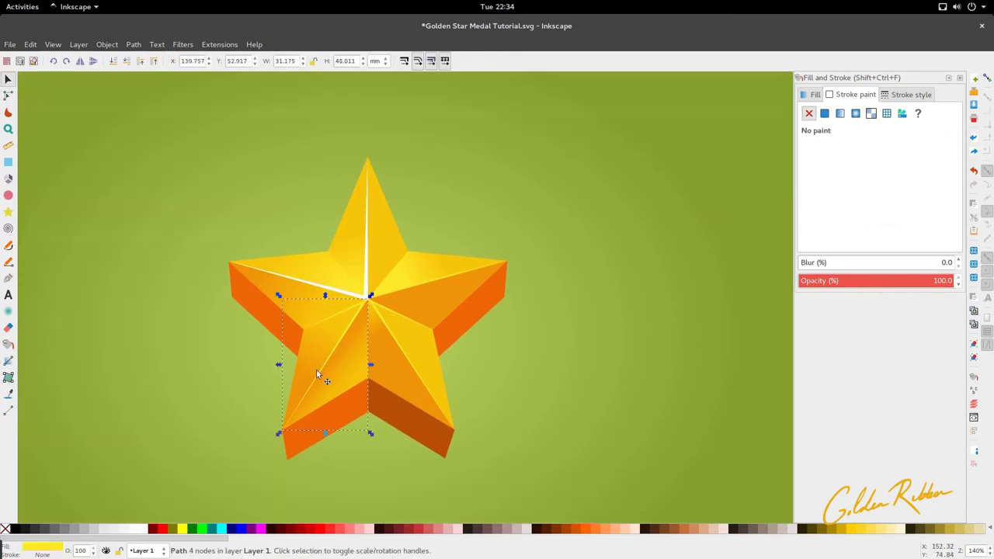
scroll(332, 336, "up", 1)
left_click(340, 272)
scroll(397, 272, "down", 2)
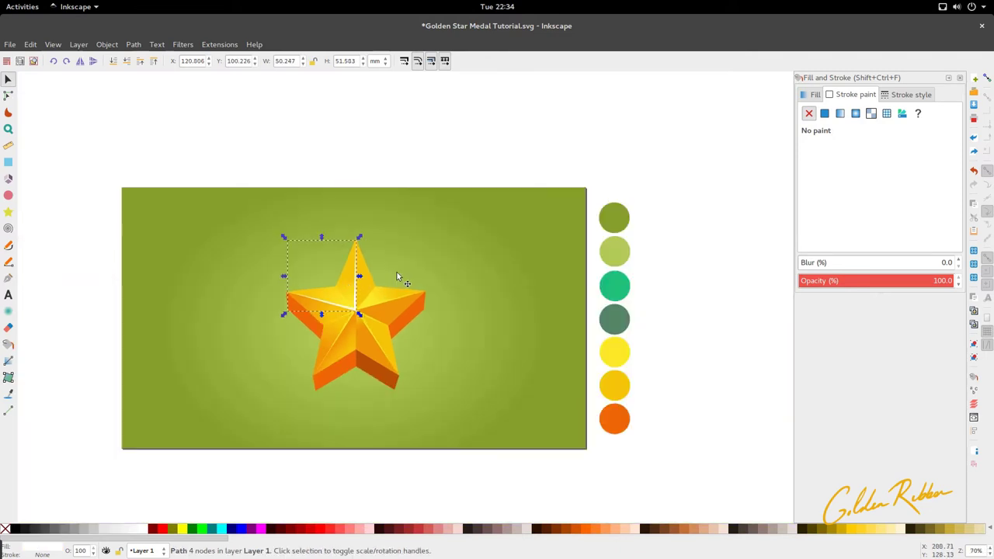
scroll(397, 272, "left", 1)
scroll(390, 399, "up", 1)
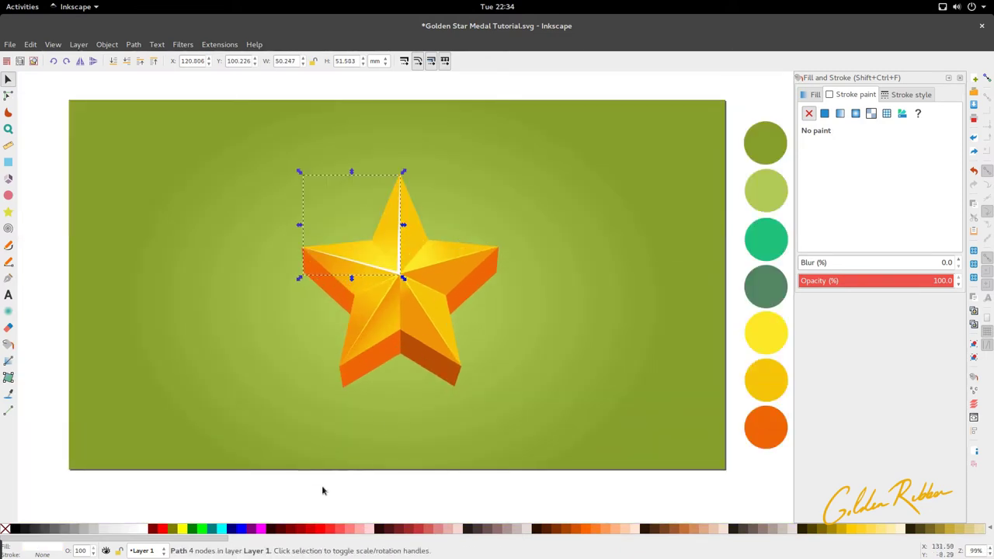
- Select all parts of the star and scale them down slightly about their centre in proportion
left_click_drag(292, 486, 550, 154)
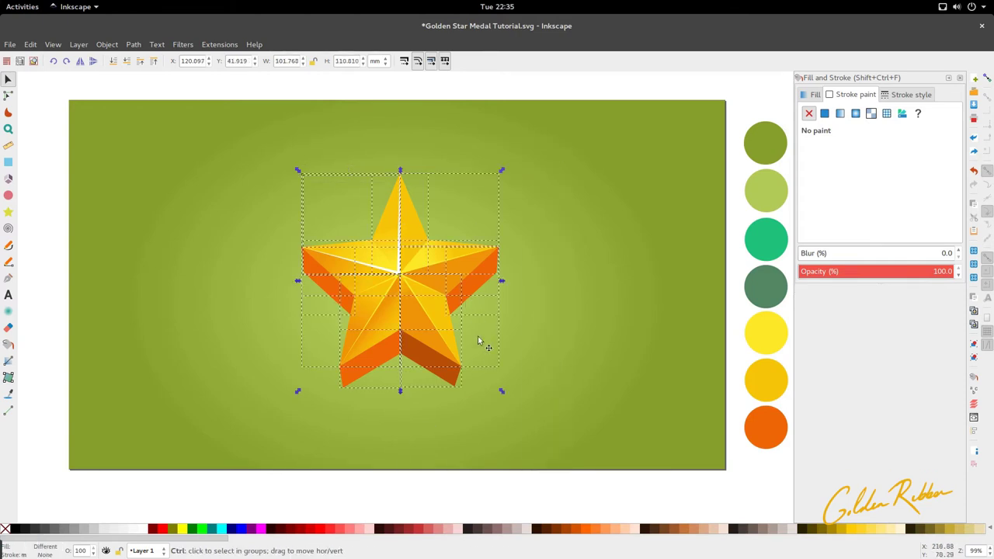
left_click_drag(502, 391, 493, 386)
left_click(487, 414)
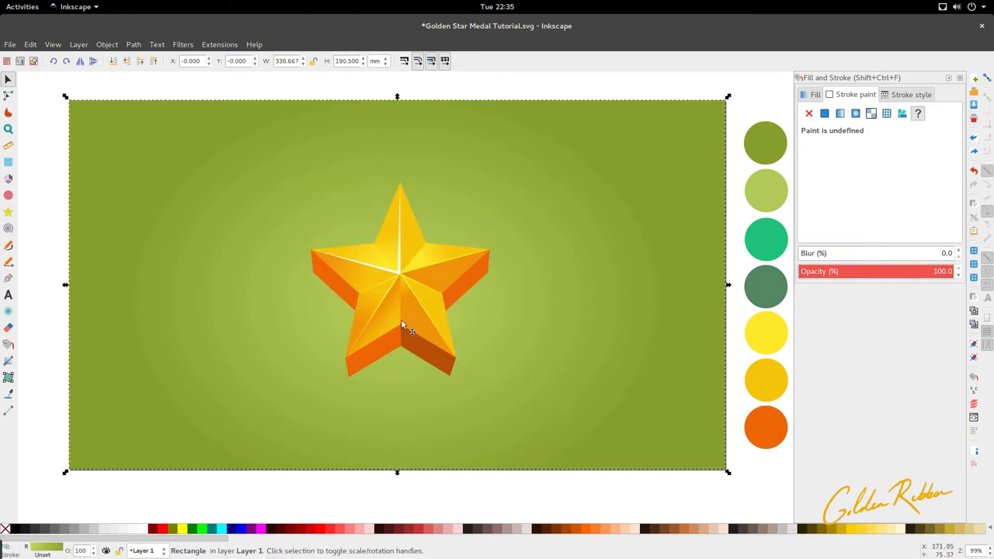
- Try shortening the white V-shaped highlight by moving its left and top end nodes inward along the ridges, then undo it
scroll(373, 252, "up", 2, "ctrl")
left_click(429, 299)
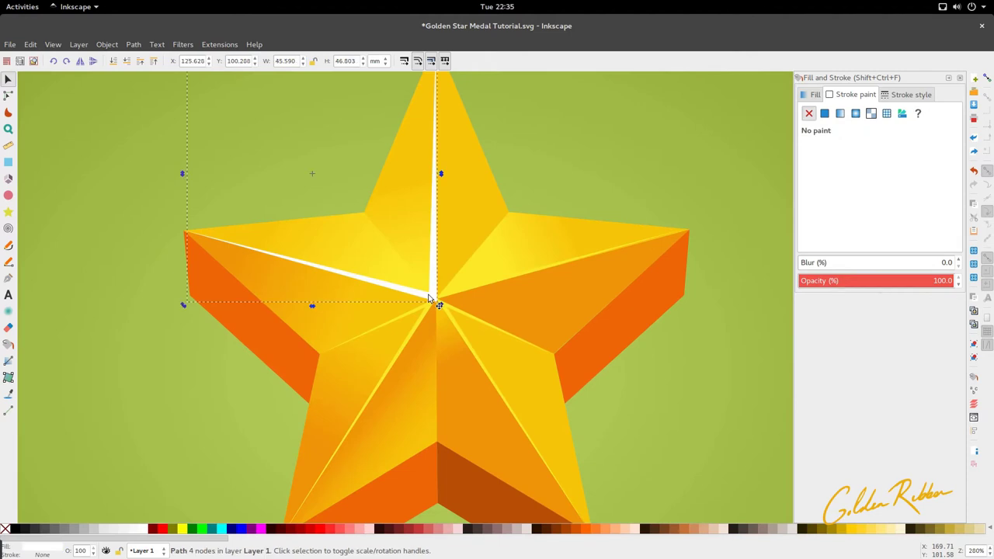
key("n")
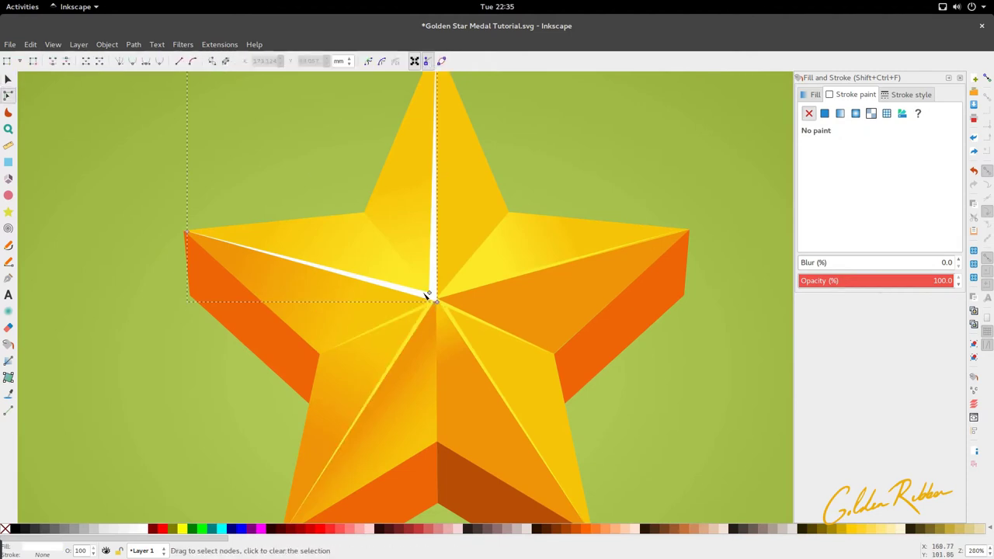
left_click_drag(196, 238, 325, 267)
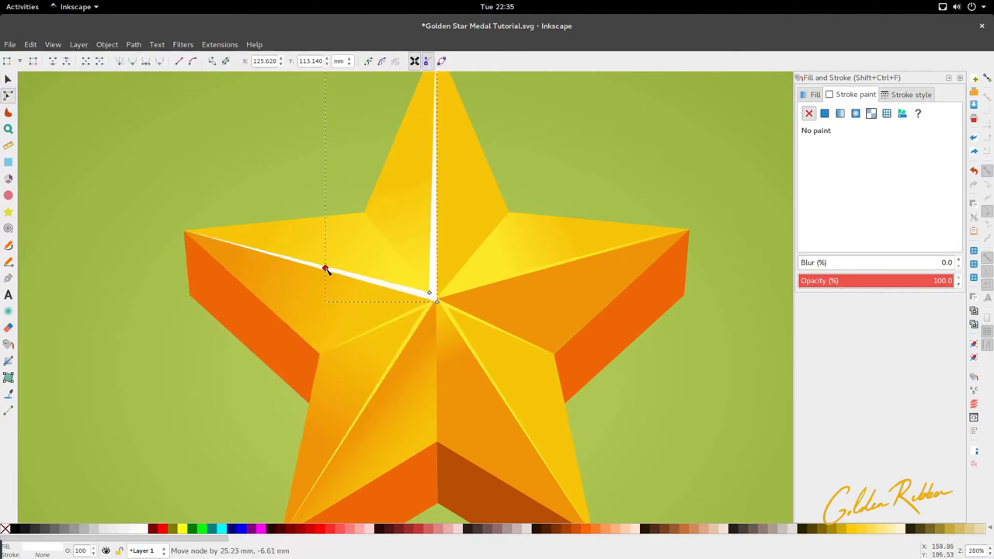
scroll(417, 178, "up", 4)
left_click_drag(436, 173, 434, 291)
key("s")
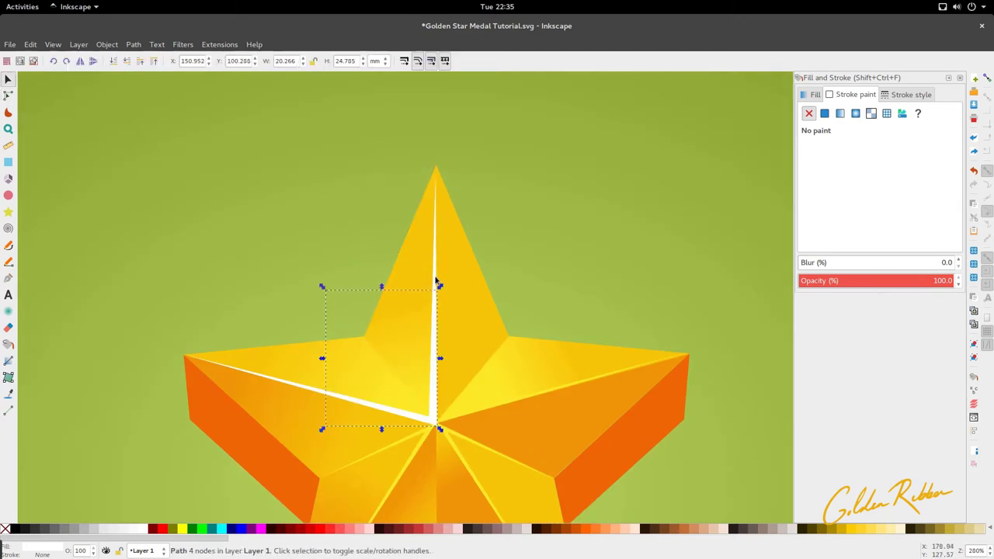
left_click(433, 265)
key("5")
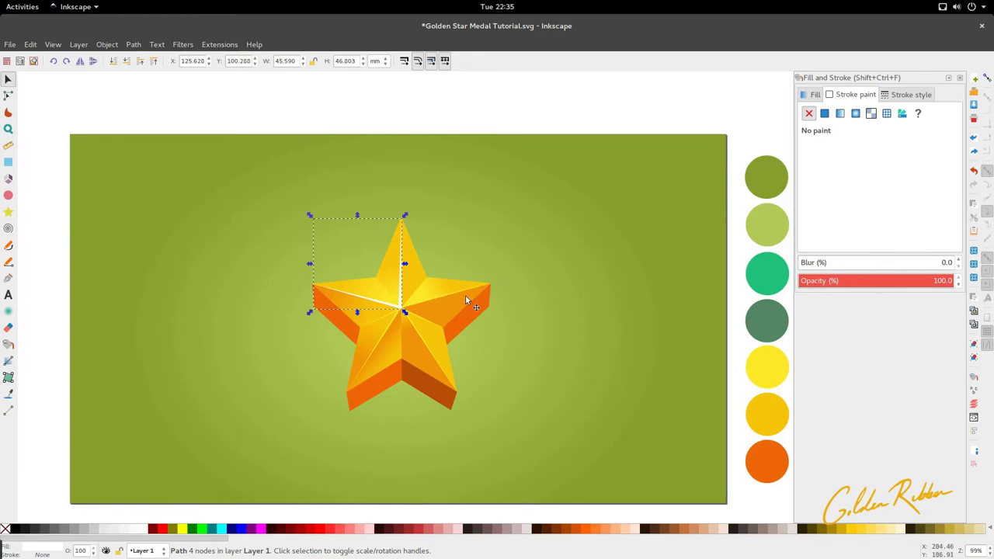
- Set the white V-shaped highlight's blur to 2.5%
left_click(814, 263)
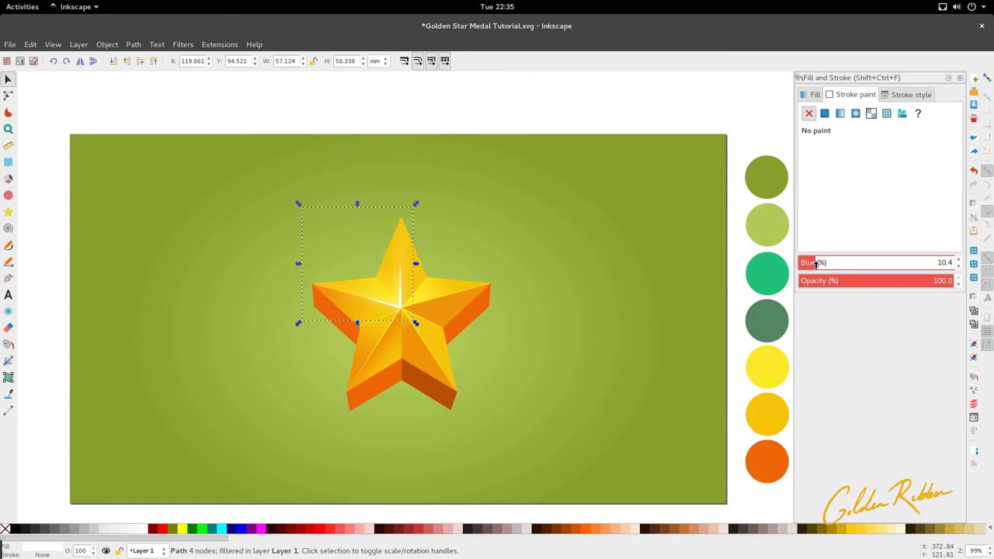
left_click_drag(953, 262, 933, 263)
type("2.5")
key("Return")
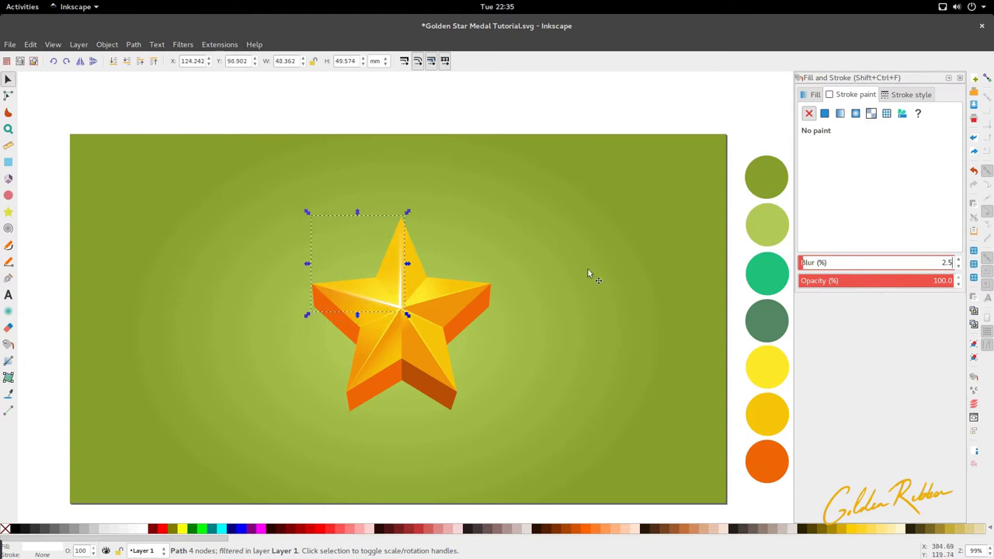
- Try recolouring the inner gradient end of the left arm's upper facet white and extending it past the star's centre, then undo it
scroll(427, 303, "up", 5)
scroll(349, 314, "down", 4)
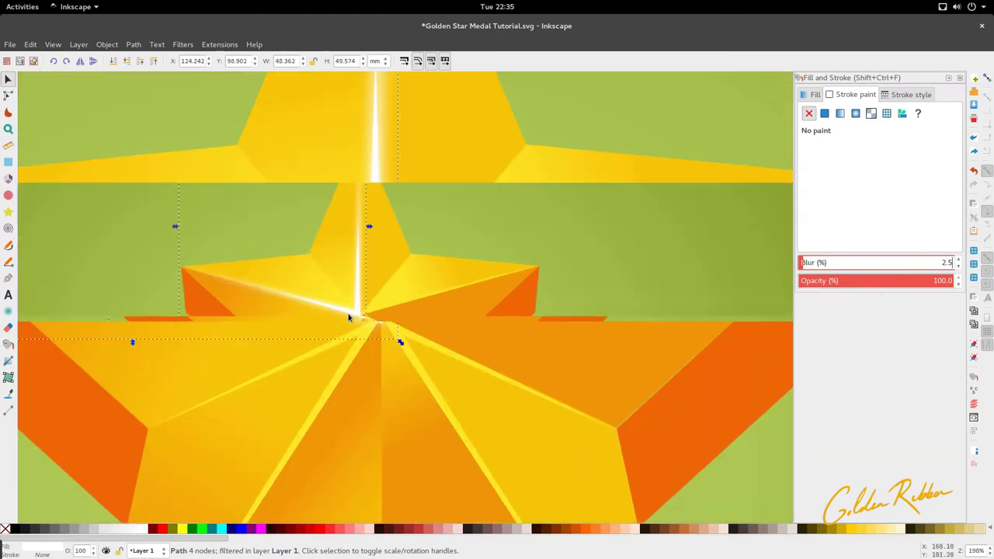
scroll(349, 317, "down", 1)
scroll(353, 321, "left", 4)
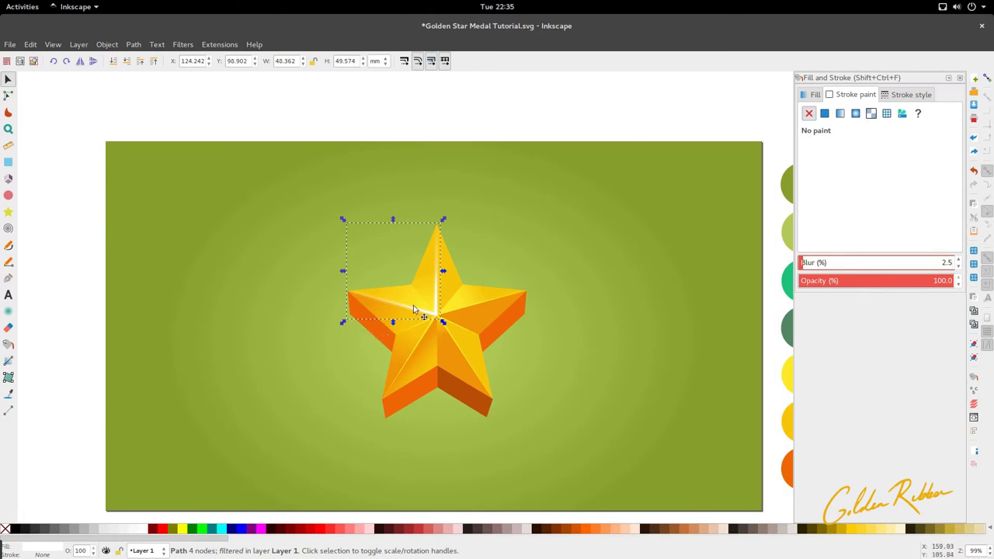
scroll(418, 306, "up", 2)
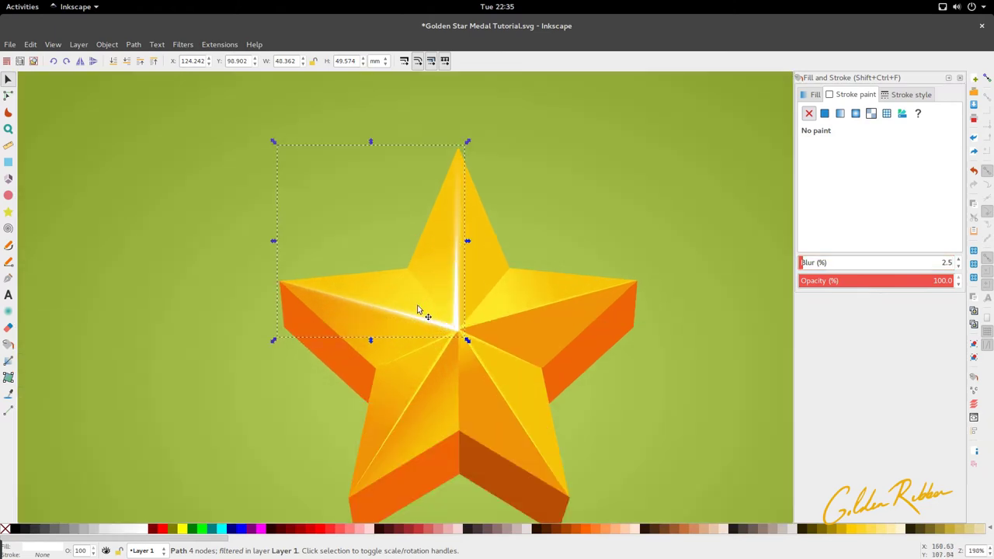
key("n")
left_click(431, 312)
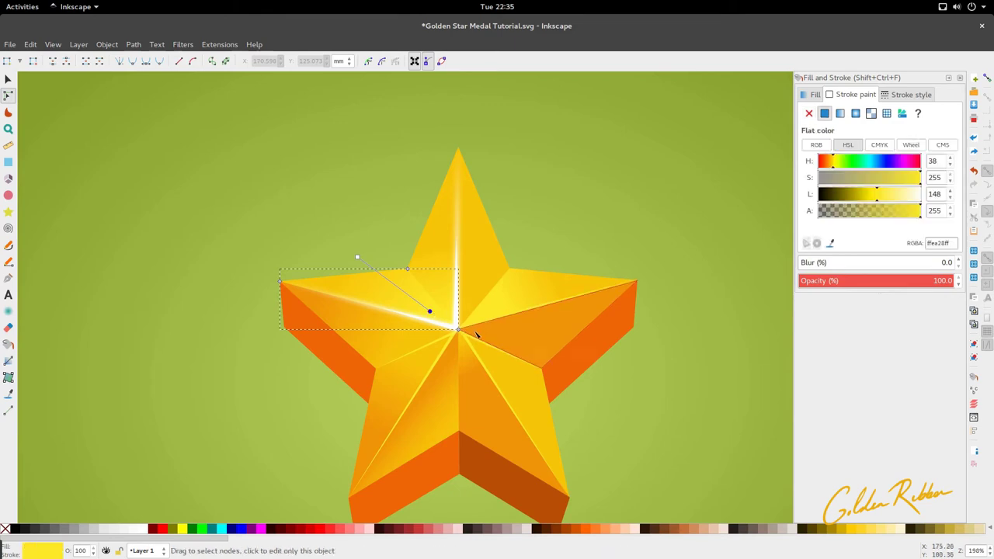
key("d")
left_click(453, 328)
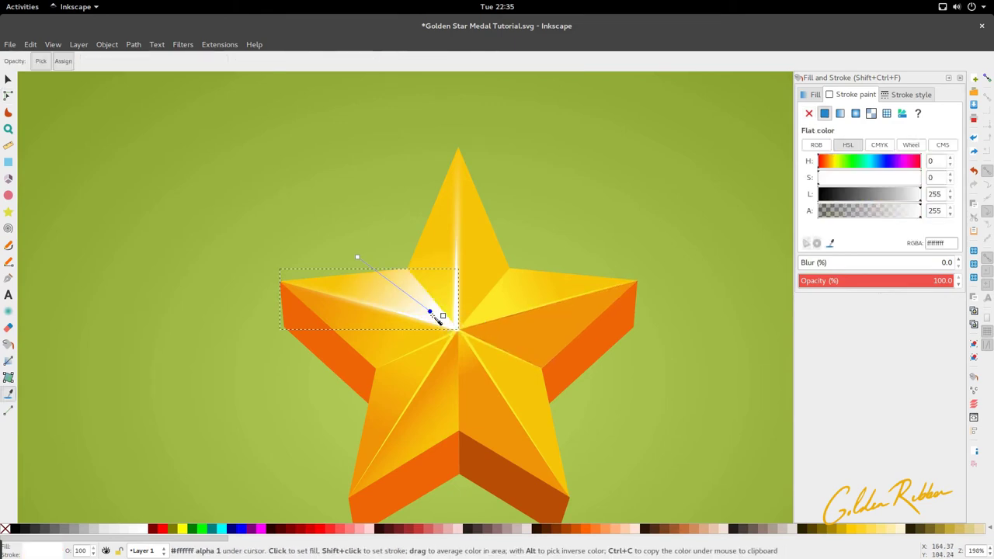
left_click_drag(430, 311, 508, 371)
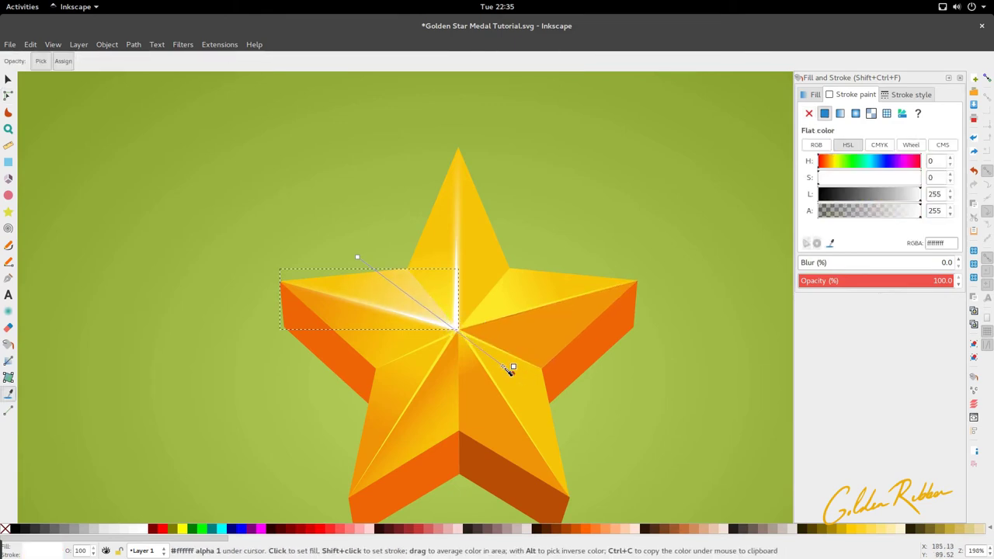
key("n")
left_click(439, 294)
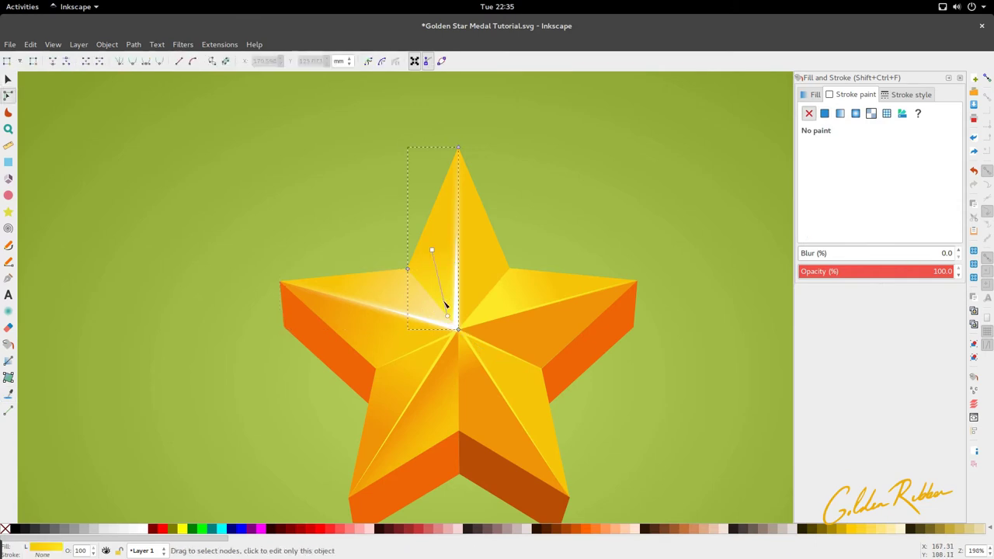
left_click(416, 307)
key("s")
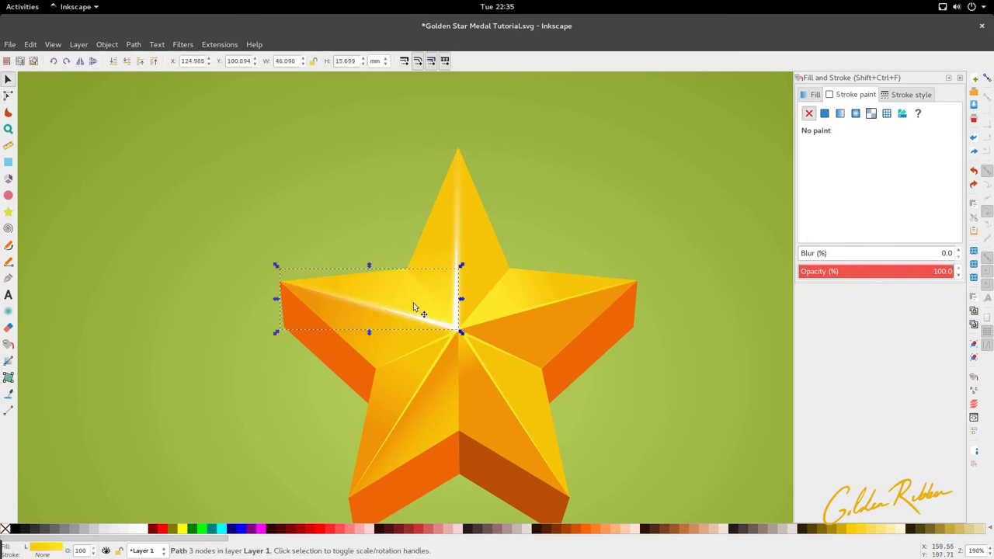
- Add a middle stop to the gradient of the left arm's upper facet, then make its inner end white (ffffff) at the star's centre
key("n")
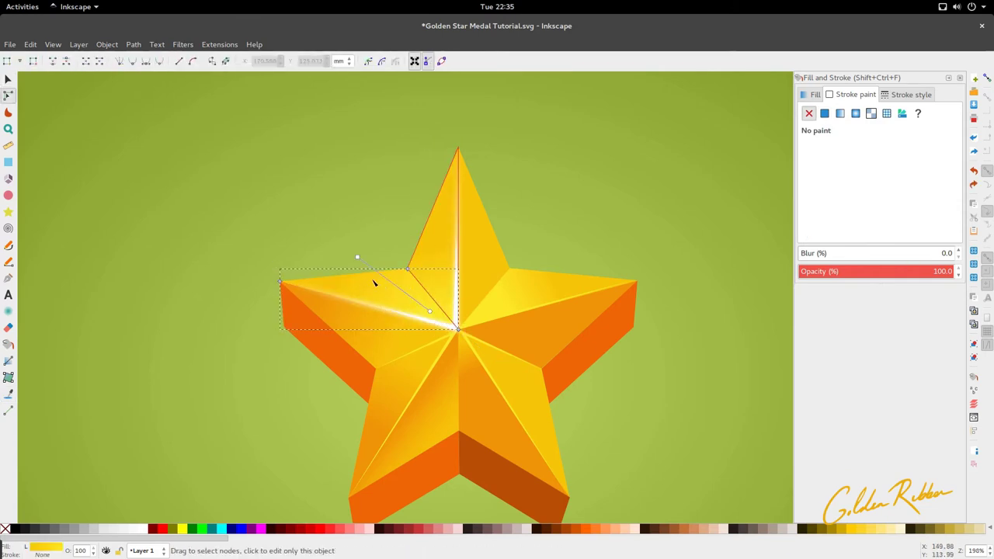
left_click(7, 361)
key("ctrl")
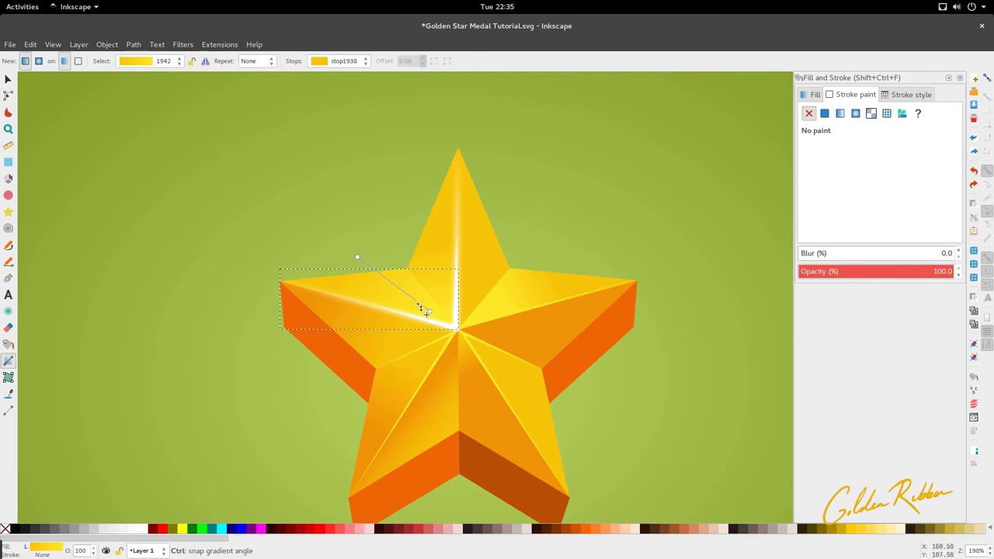
left_click(417, 303)
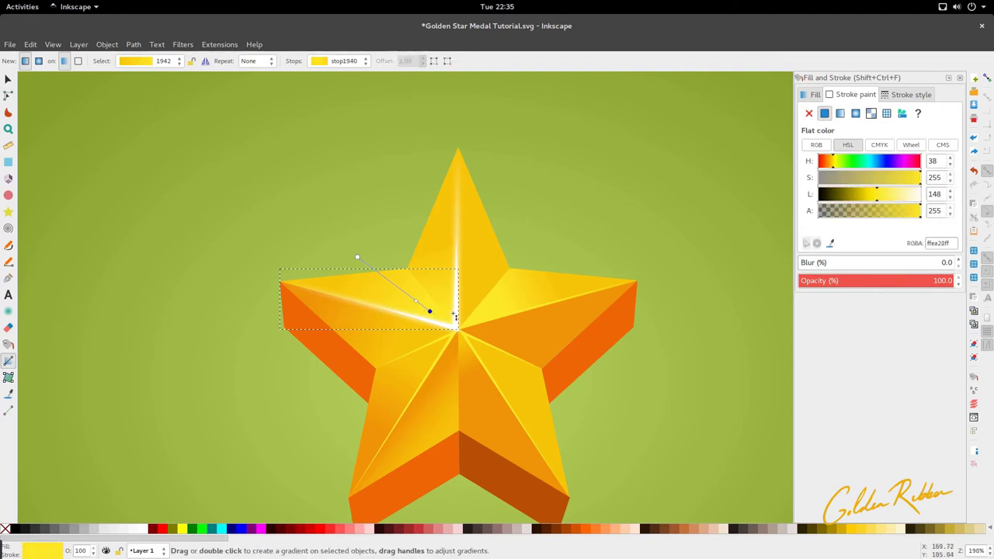
key("d")
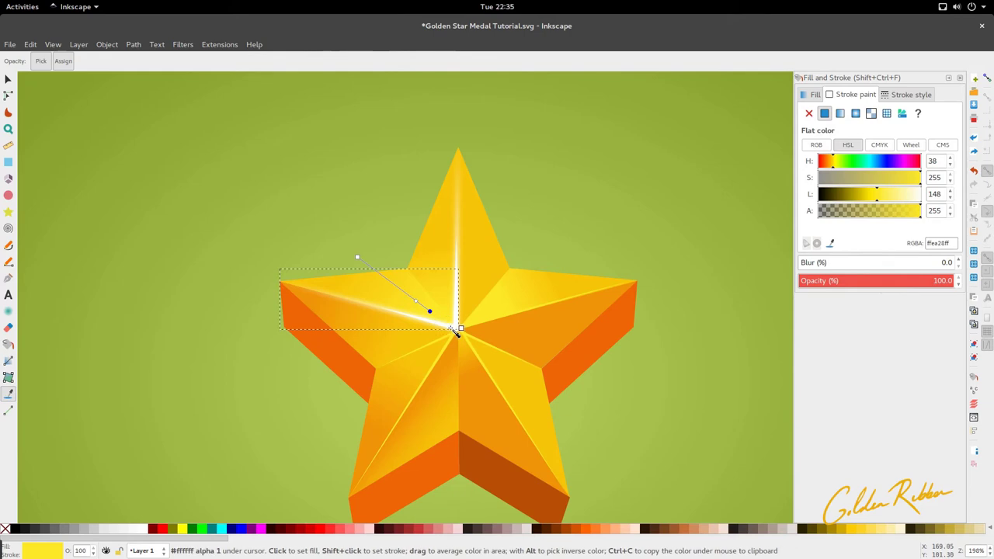
left_click(456, 328)
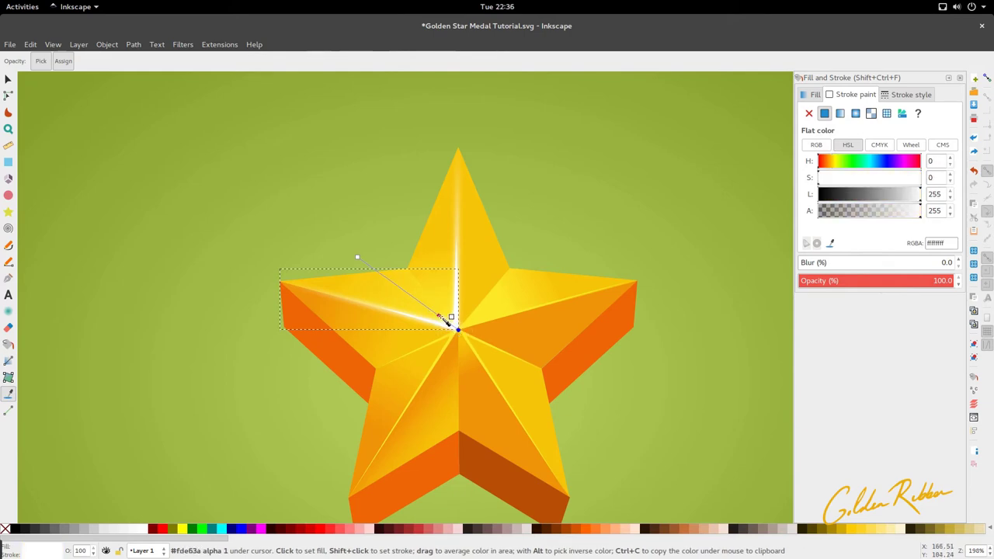
left_click(406, 293)
- Add a gradient stop to the top arm's left facet at an offset of about 0.81, near its inner end
key("s")
left_click(442, 281)
key("n")
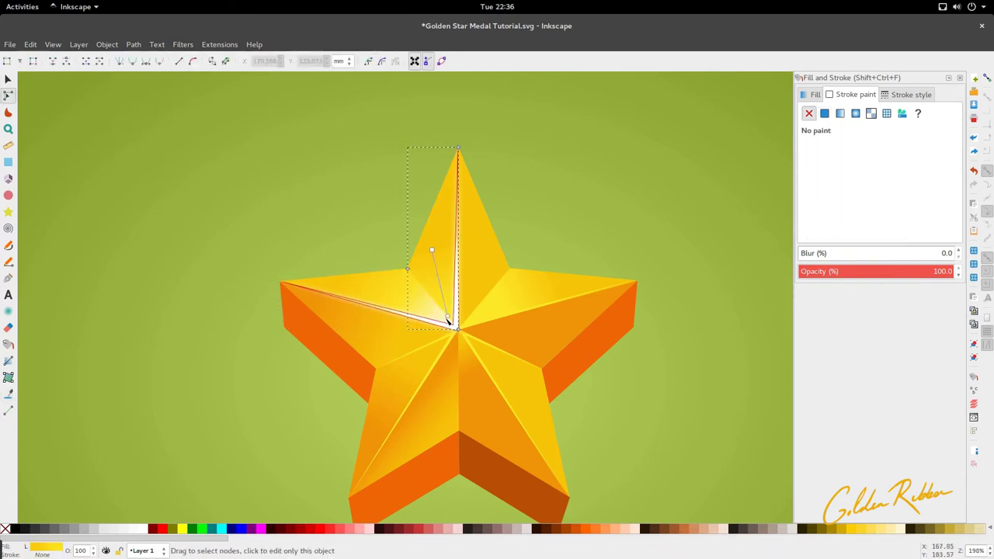
left_click(448, 317)
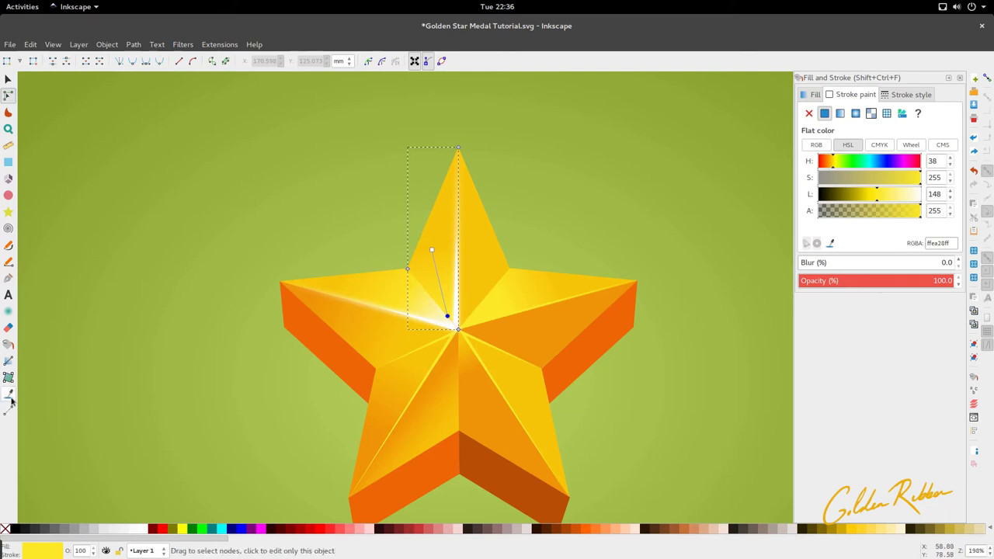
left_click(8, 362)
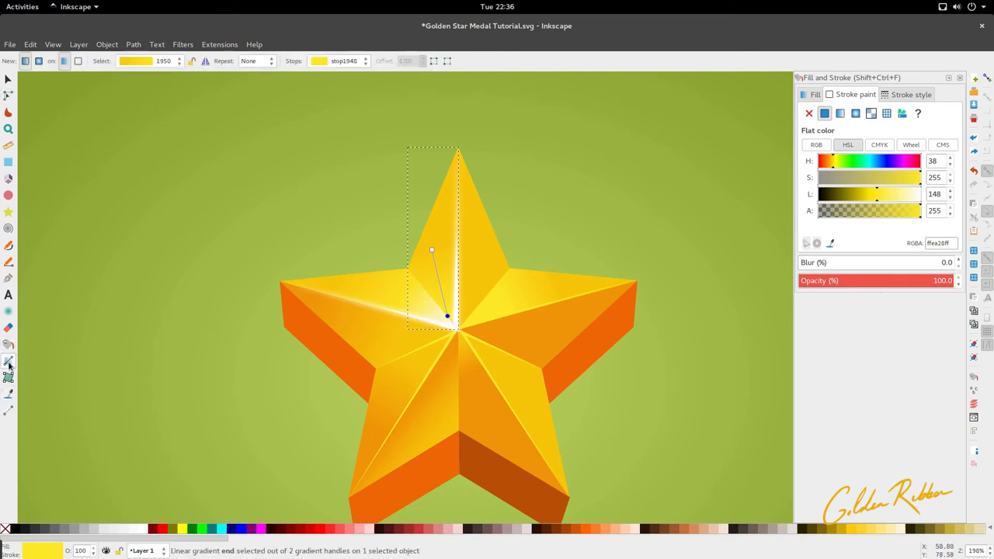
left_click(447, 315)
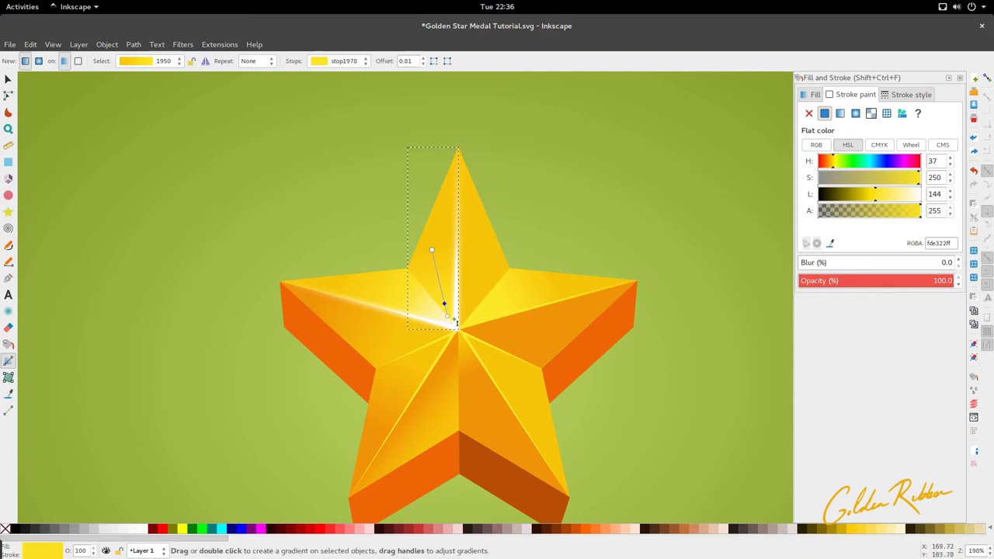
- Colour the inner gradient end of the top arm's left facet white (ffffff) and move it to the star's centre
key("d")
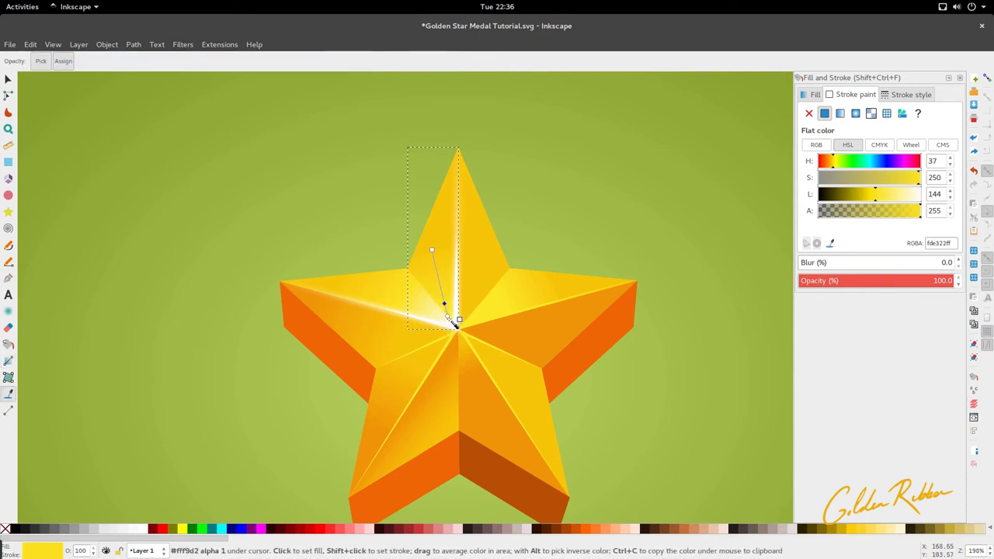
left_click(449, 317)
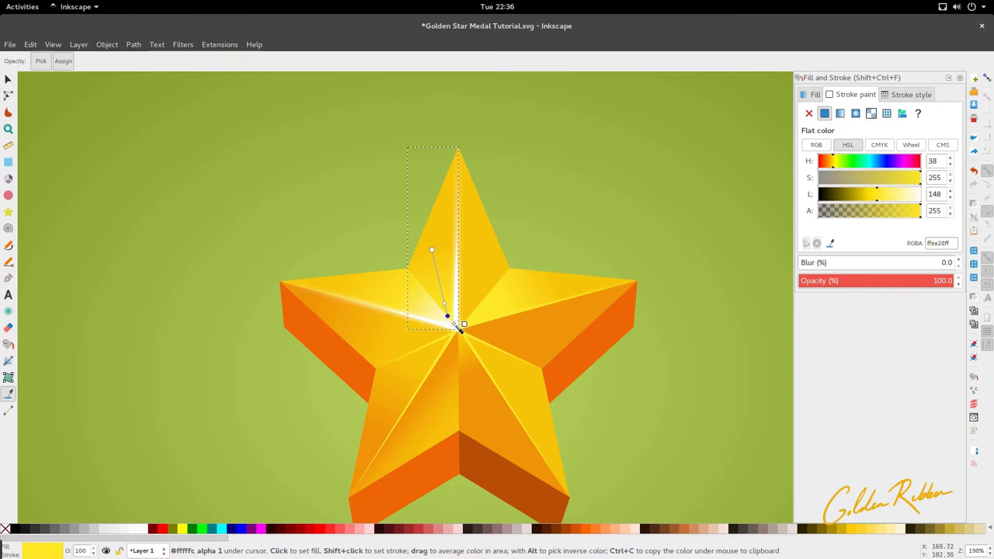
left_click(455, 327)
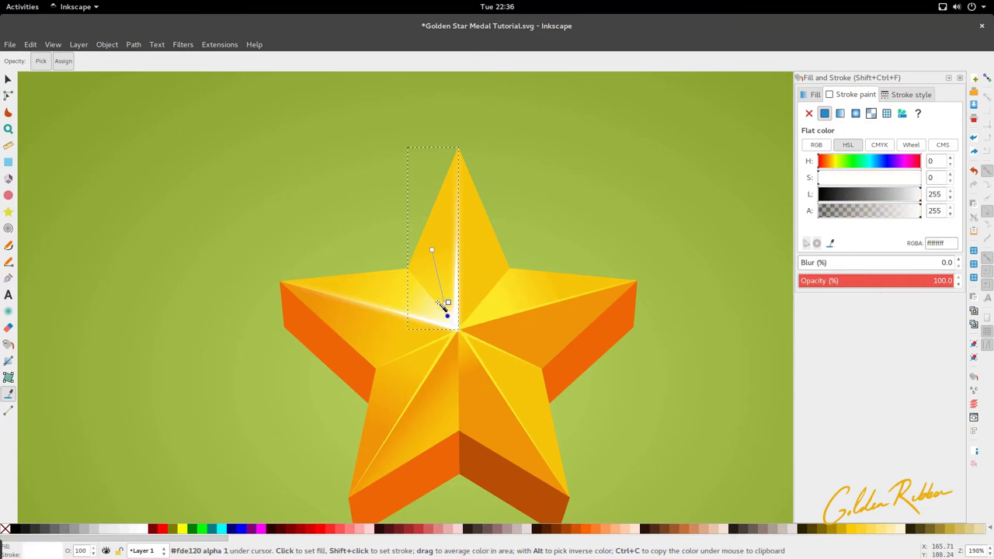
left_click(6, 362)
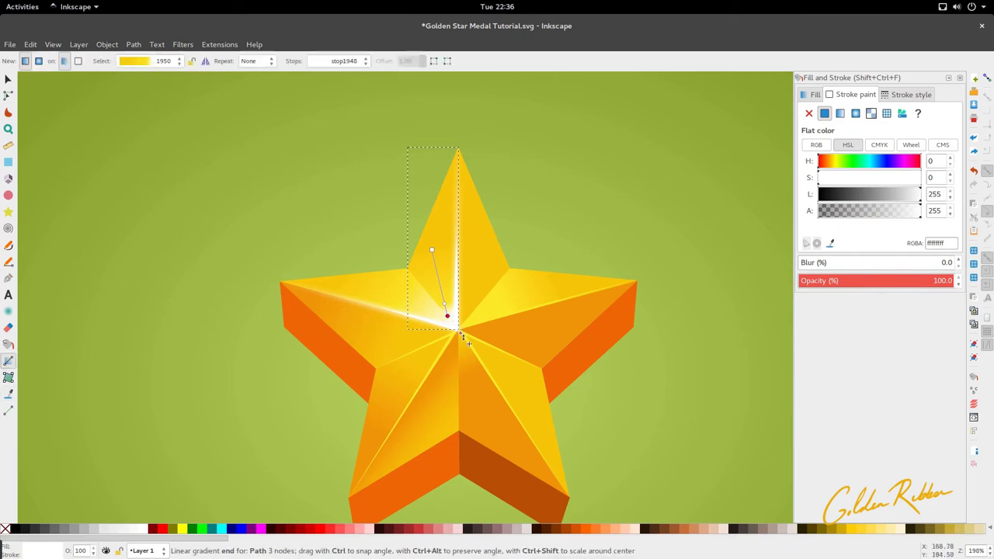
left_click_drag(462, 335, 444, 290)
key("s")
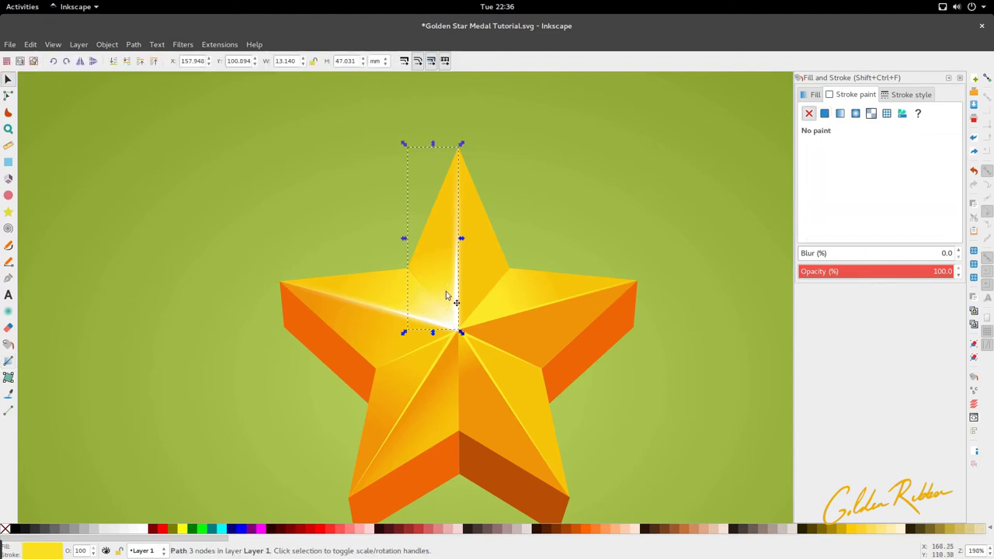
- Move the outer gradient end of the top arm's left facet upward to the facet's outer edge
left_click(392, 342)
scroll(392, 341, "down", 1, "ctrl")
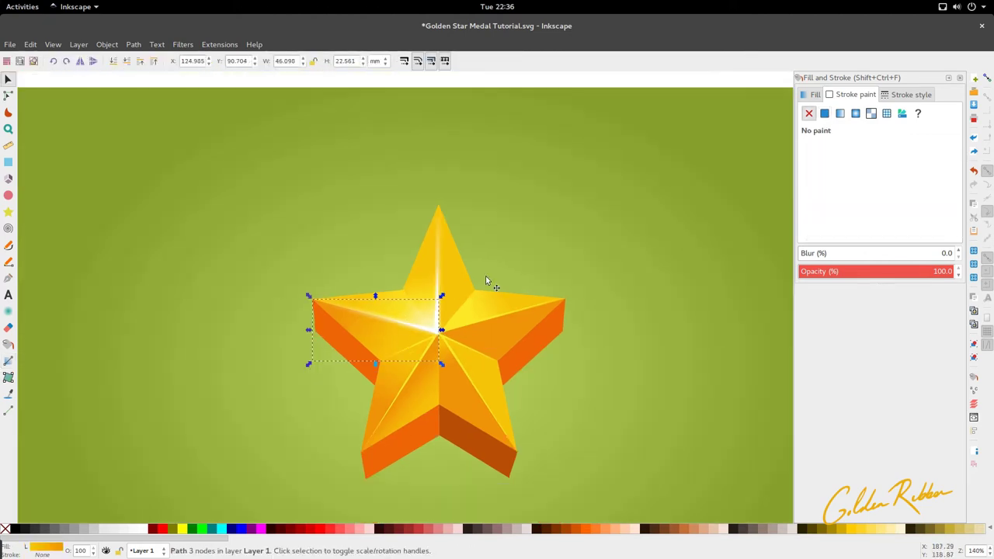
double_click(433, 319)
left_click(424, 298)
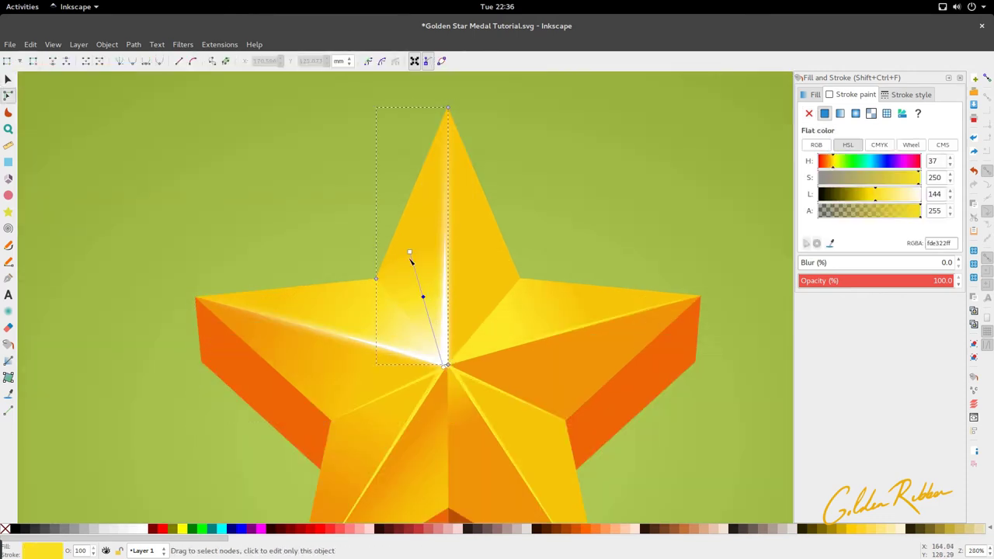
left_click_drag(409, 253, 404, 219)
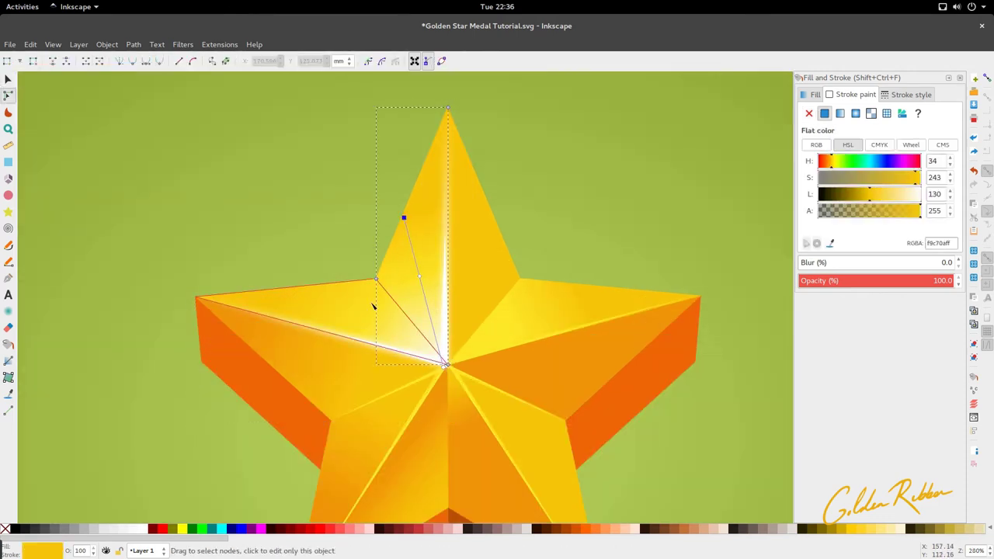
key("s")
- Move the corner node of the white V-shaped highlight about 0.23 mm left and 0.33 mm up, where the ridges meet
left_click(356, 365)
scroll(356, 365, "down", 3)
scroll(356, 365, "down", 3, "ctrl")
left_click(346, 421, "ctrl")
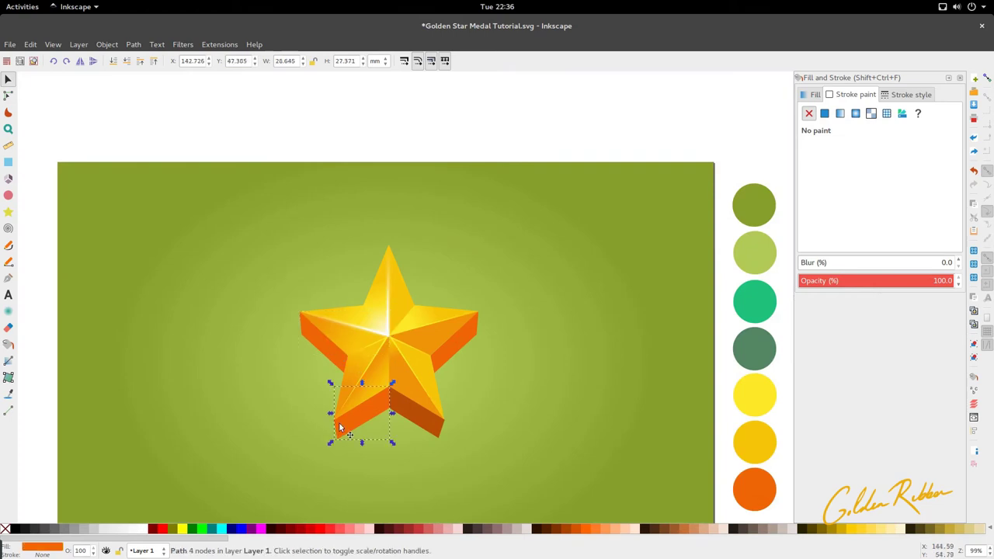
scroll(404, 354, "up", 6)
scroll(415, 353, "up", 2)
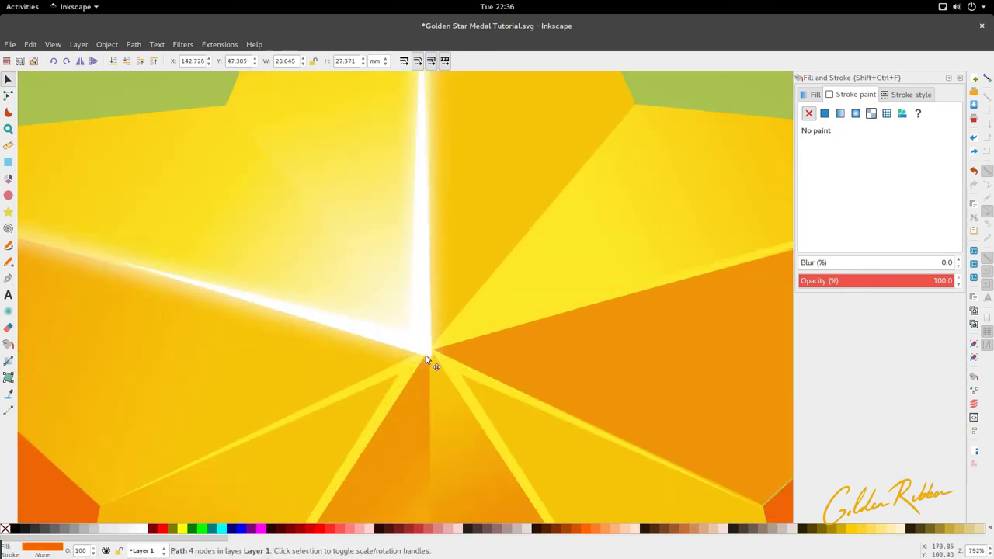
key("n")
left_click_drag(432, 359, 428, 351)
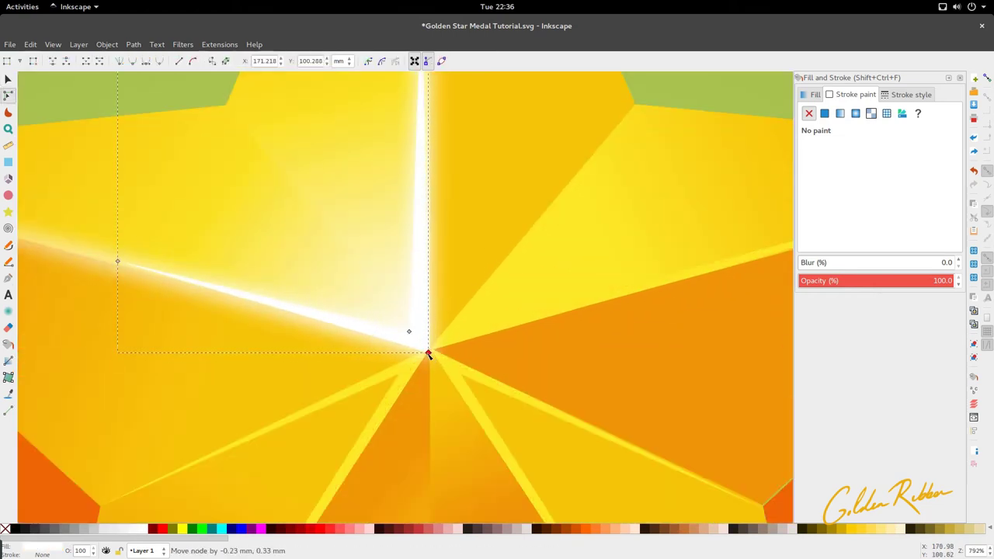
key("s")
scroll(428, 382, "down", 4)
scroll(416, 391, "down", 3)
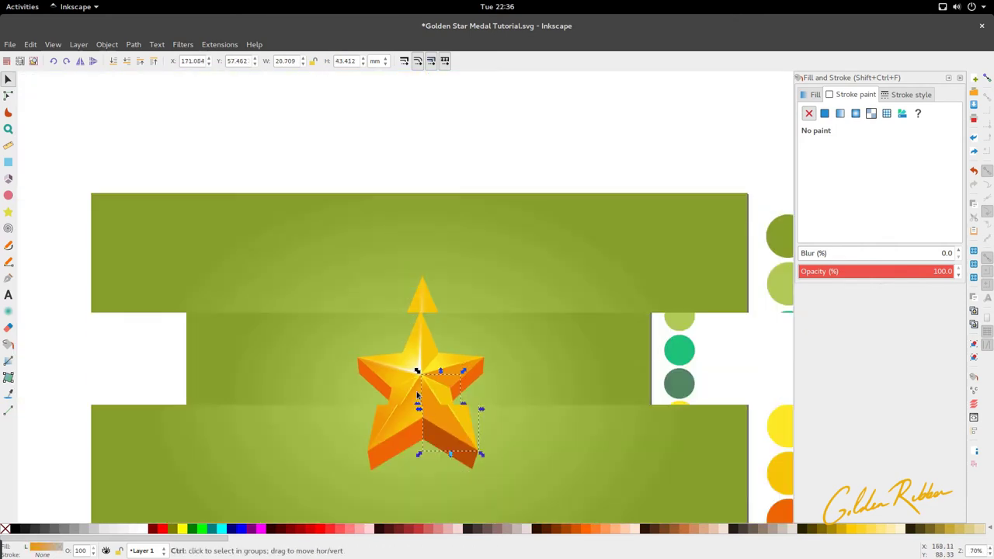
left_click(410, 421)
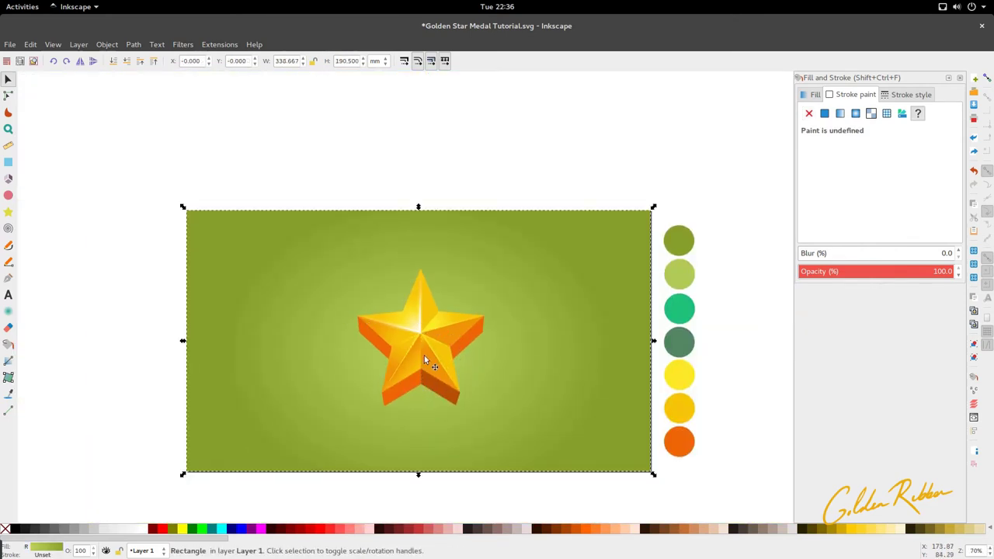
key("ctrl")
scroll(408, 353, "up", 2)
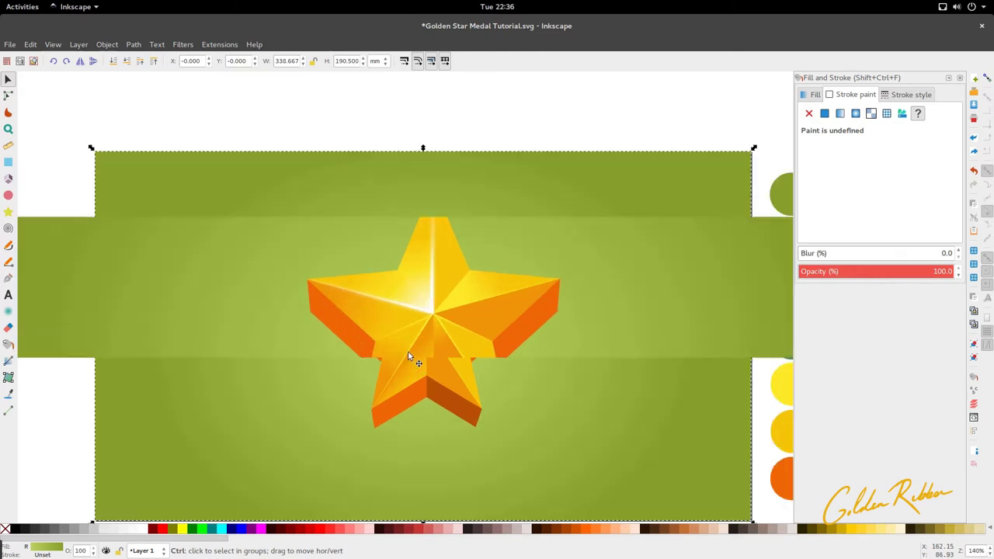
double_click(441, 280)
key("s")
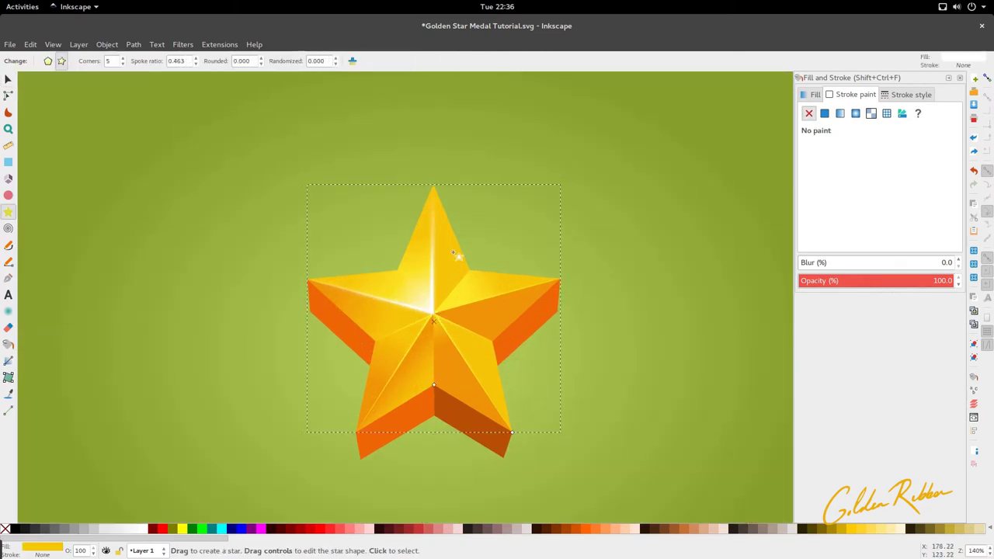
left_click_drag(457, 248, 416, 263)
key("ctrl+z")
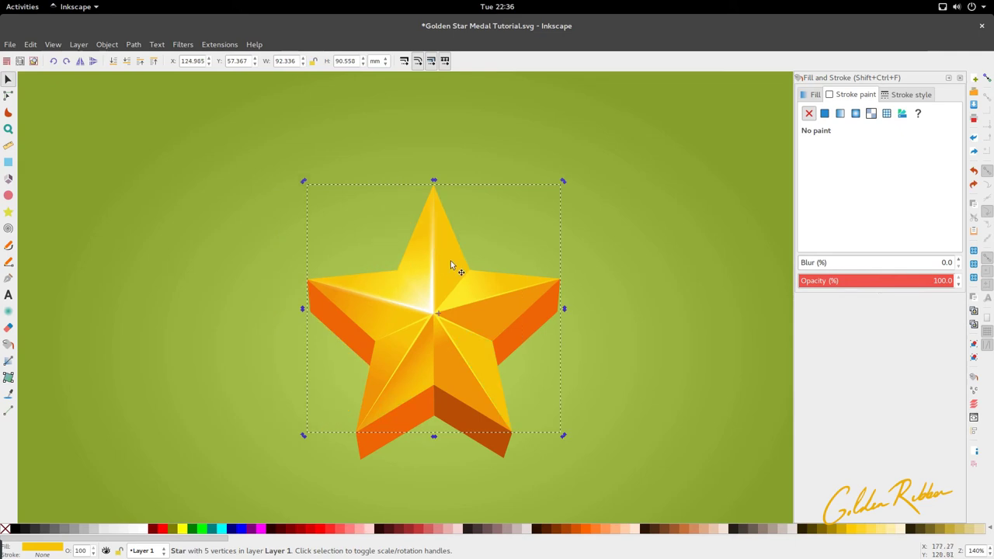
- Draw a closed three-point path over the top arm's right facet, snapped to the star's centre, right notch and top tip
scroll(466, 289, "up", 3)
key("n")
left_click(467, 294)
key("s")
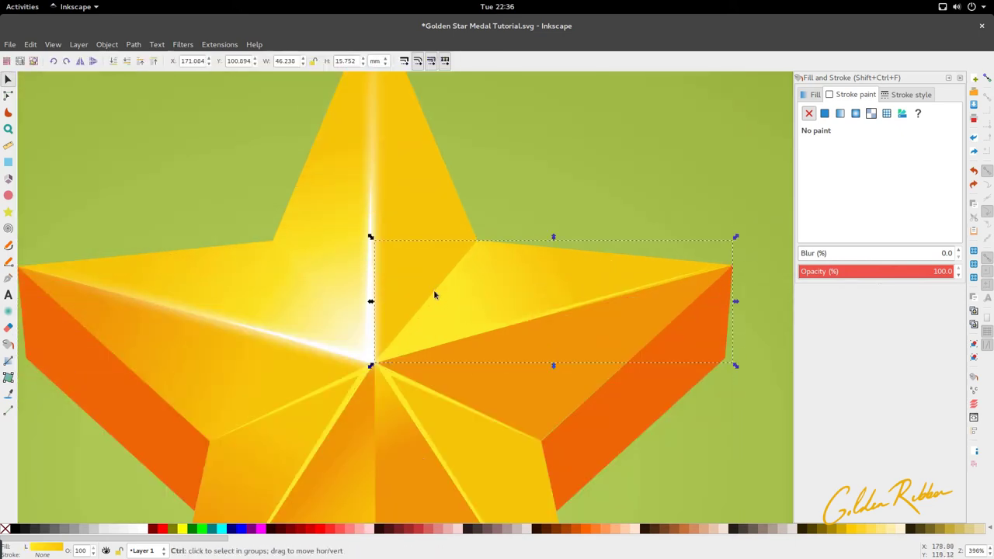
scroll(433, 290, "down", 2)
key("b")
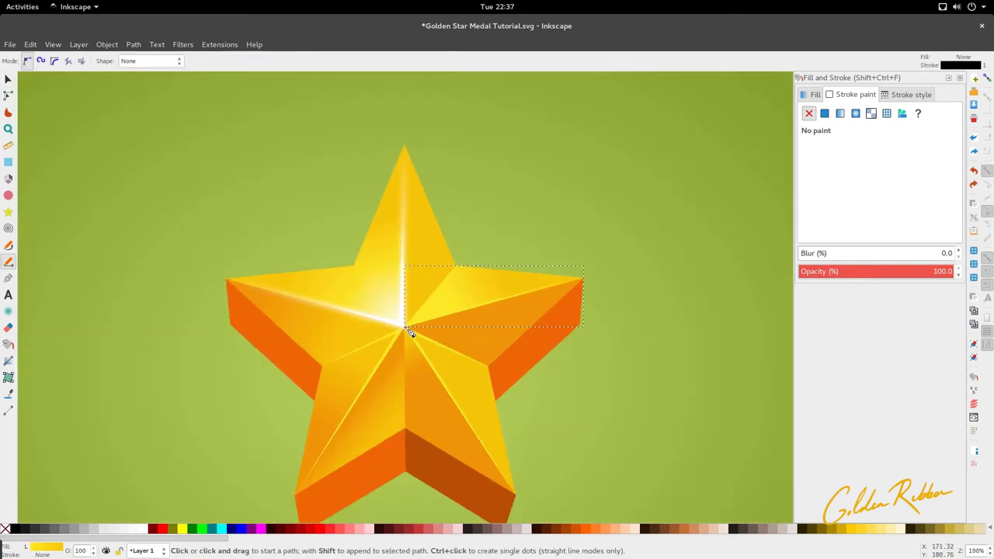
left_click(988, 78)
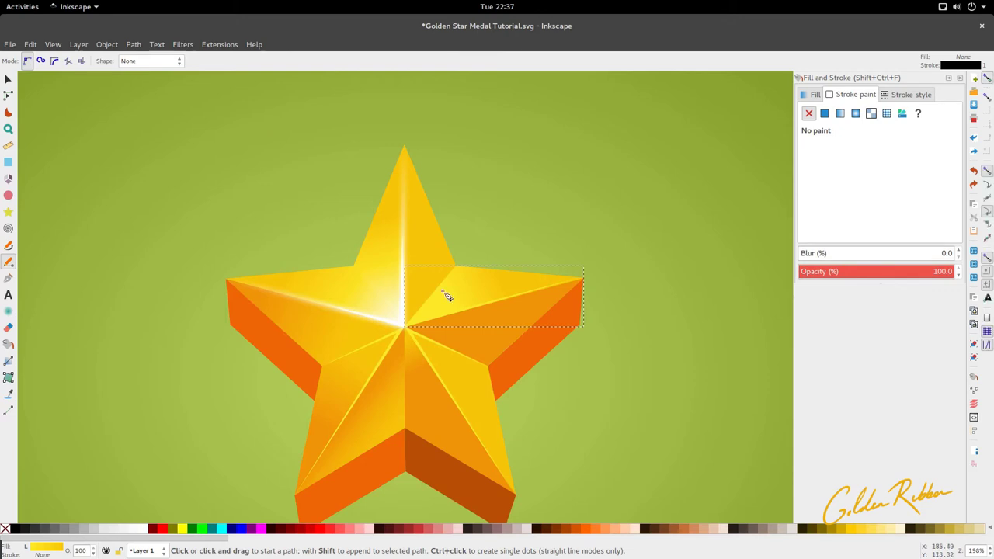
left_click(405, 326)
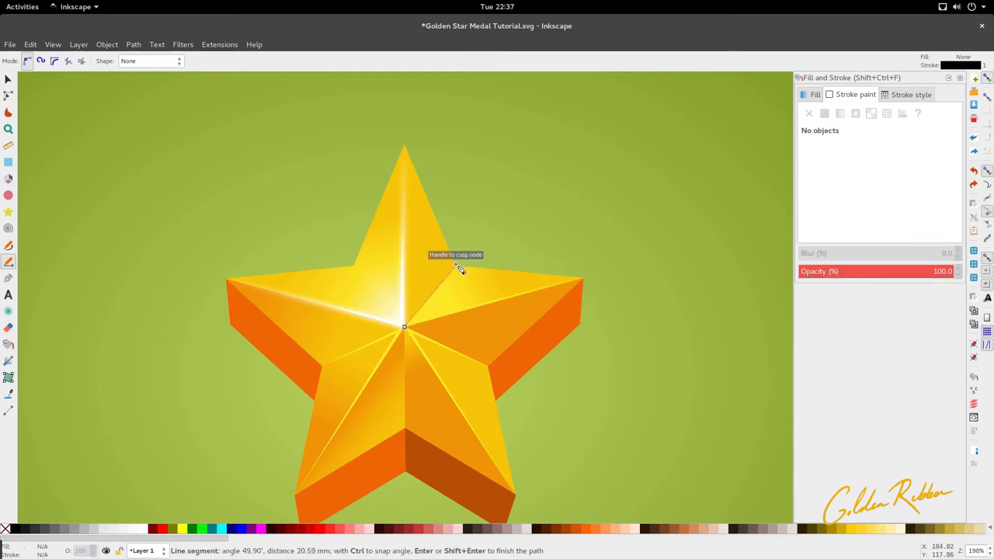
left_click(405, 148)
left_click(407, 329)
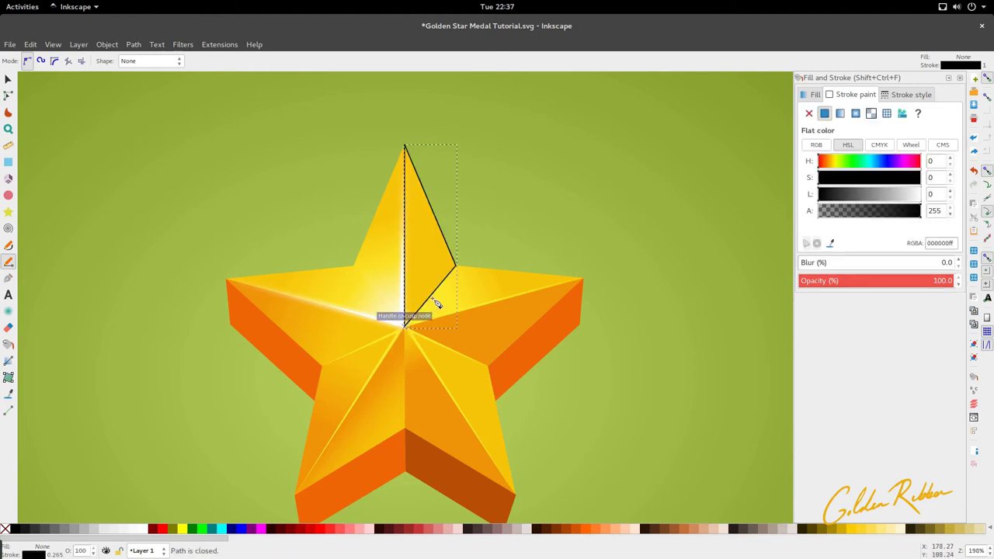
- Fill the new top-arm facet with the darker orange sampled from the right arm's lower facet
key("d")
left_click(488, 336)
key("s")
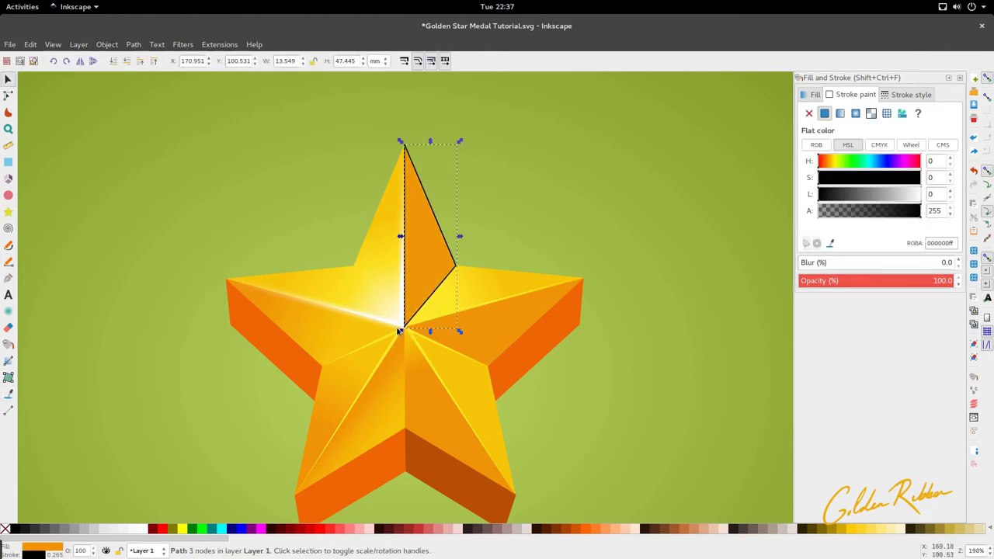
- Give the top arm's right facet a linear gradient from orange near the centre to transparent further up, and remove its outline
key("g")
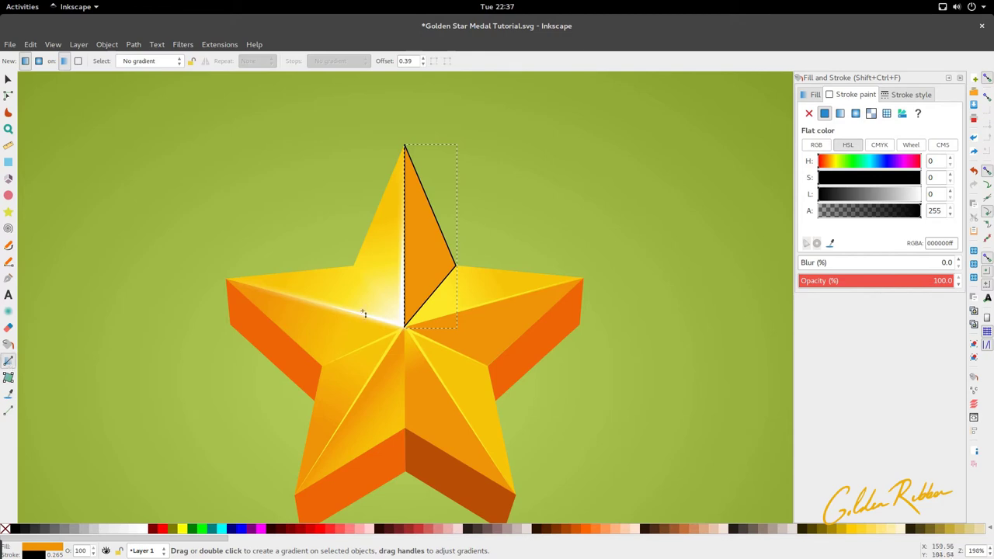
key("ctrl")
left_click_drag(417, 289, 417, 239)
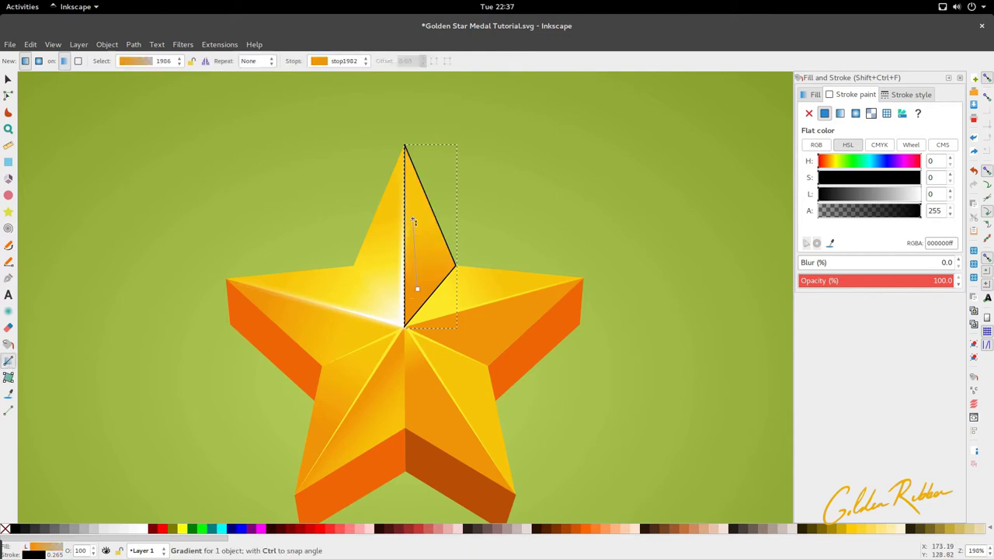
key("s")
key("2")
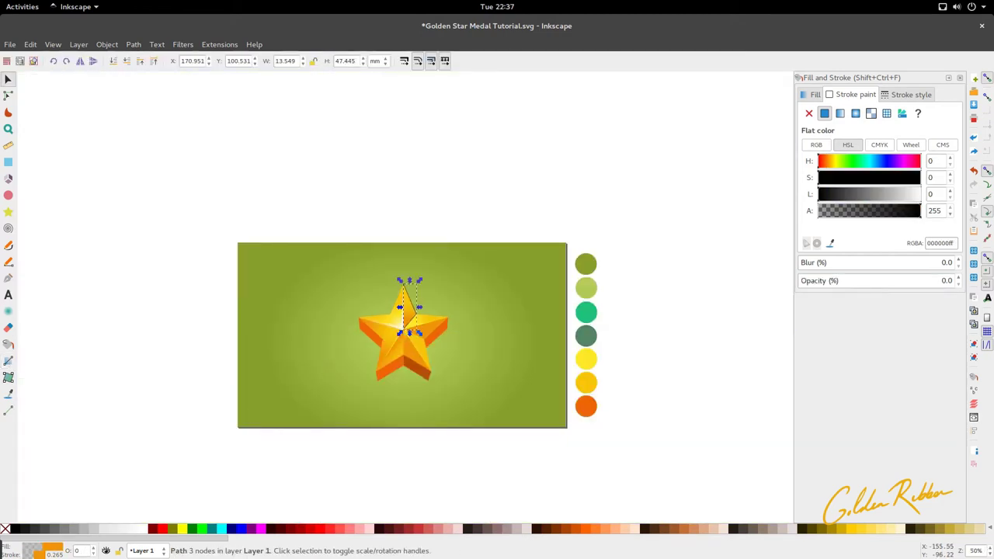
middle_click(43, 557)
key("Escape")
- Move the orange gradient end of the top arm's right facet down toward the star's centre
scroll(414, 307, "up", 4)
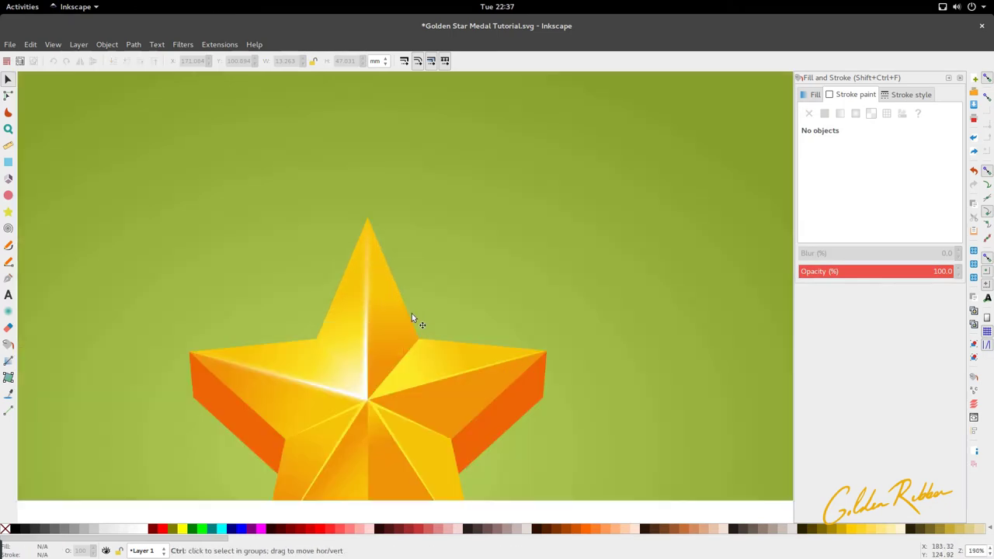
double_click(391, 360)
left_click_drag(380, 362, 374, 394)
key("s")
left_click(444, 290)
scroll(443, 303, "down", 3)
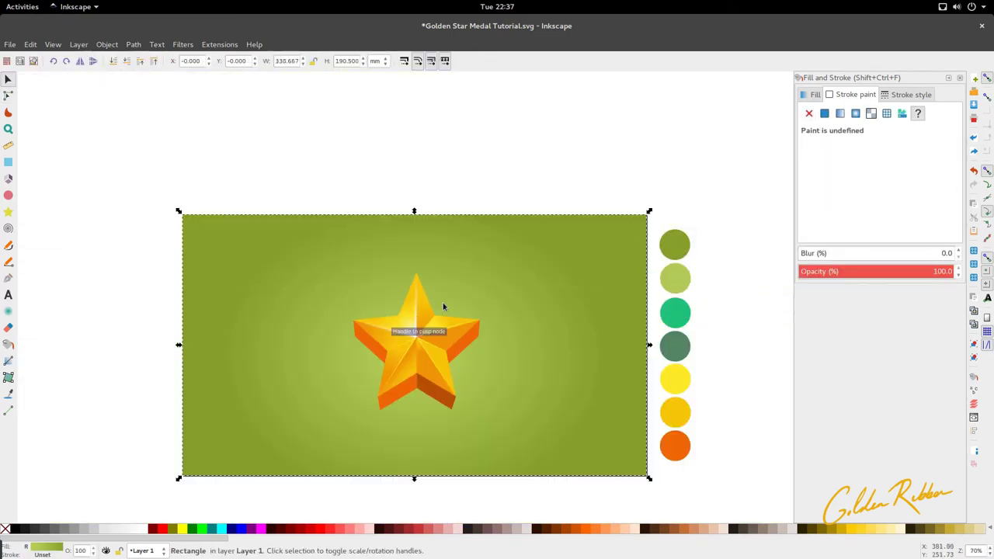
scroll(442, 303, "down", 1)
key("Escape")
- Draw a thin closed sliver, about 12.5 by 14.9 mm, from the notch between the left and top arms to near the centre
scroll(402, 296, "up", 2)
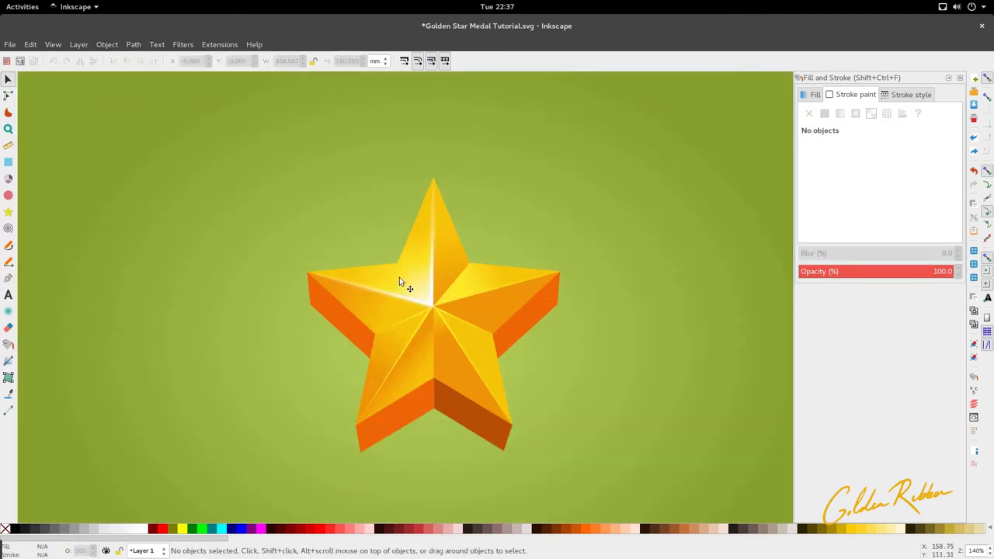
double_click(404, 282)
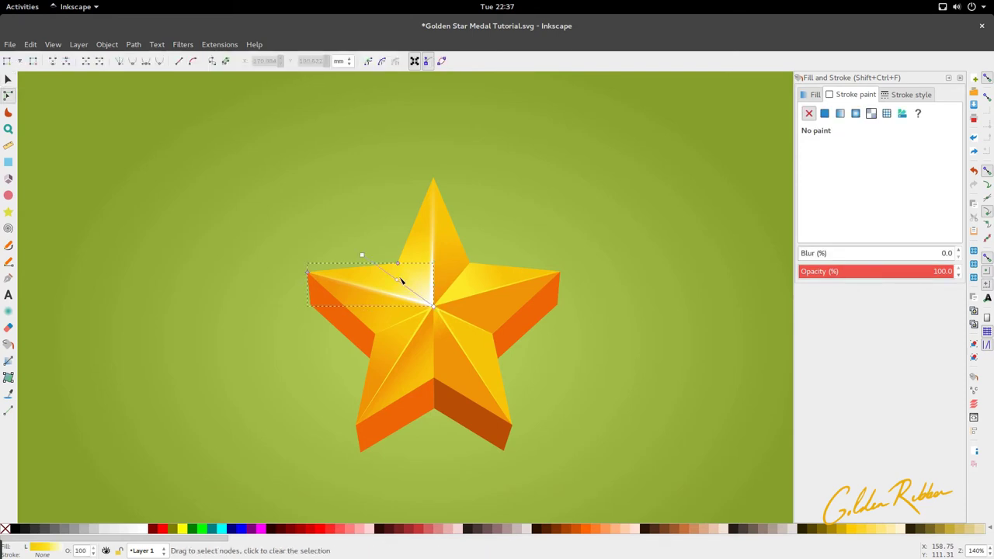
scroll(408, 281, "up", 3)
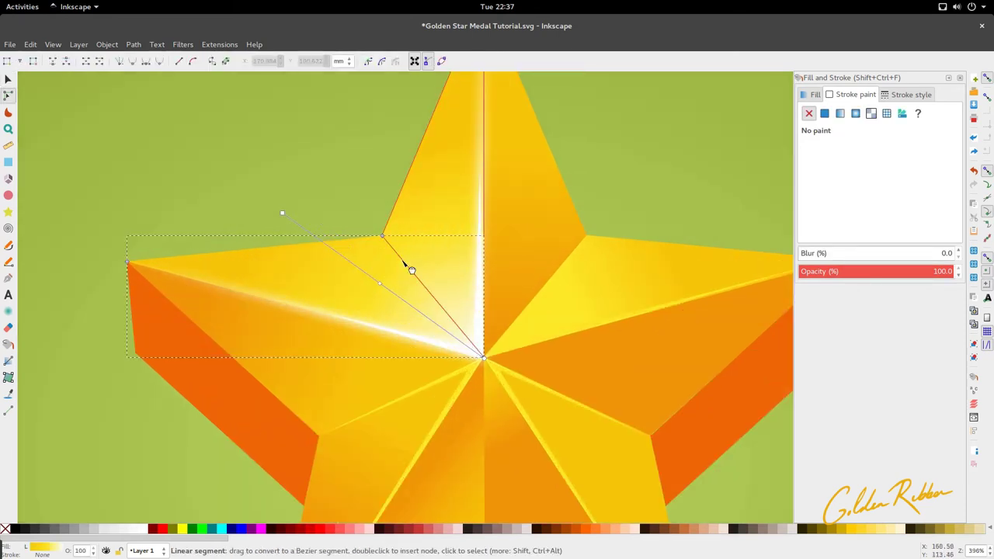
key("b")
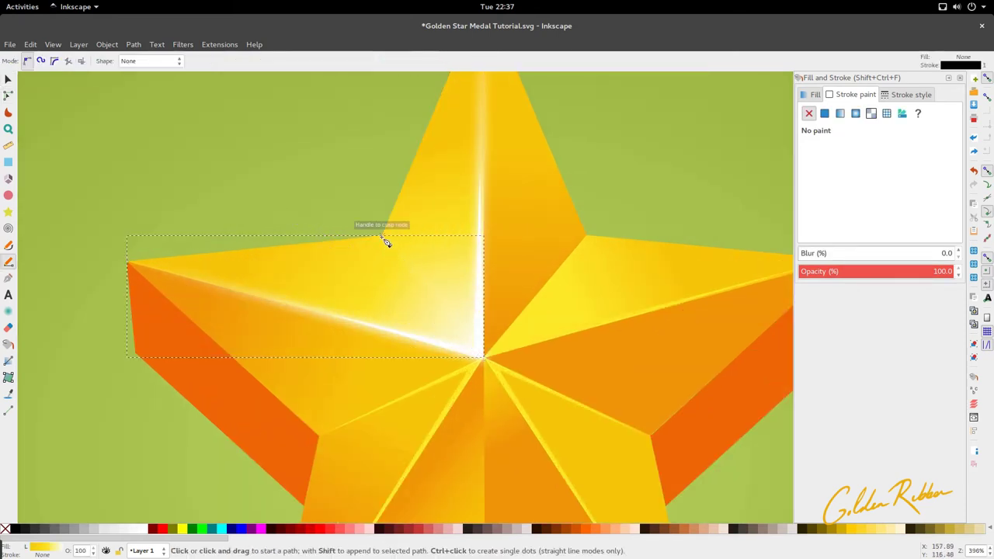
left_click(382, 235)
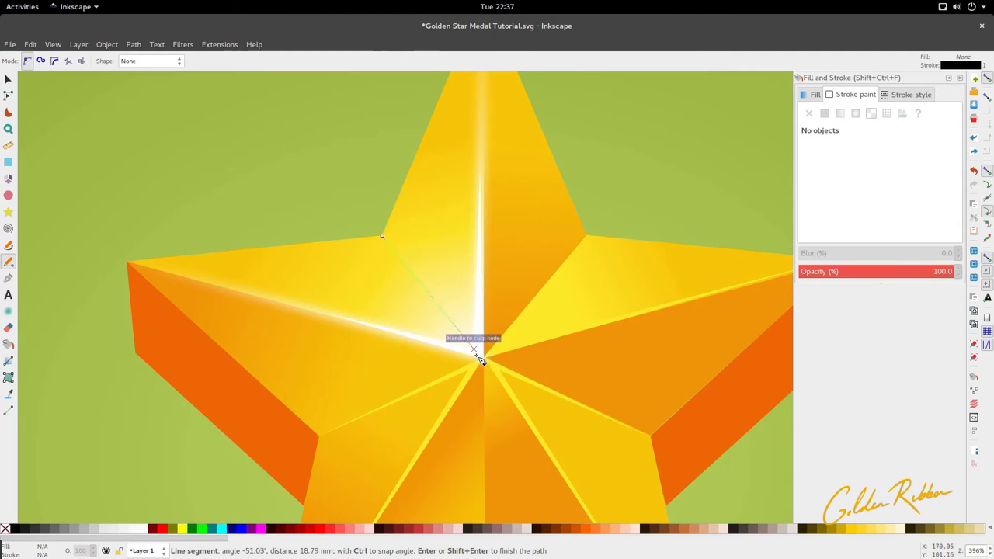
left_click(479, 354)
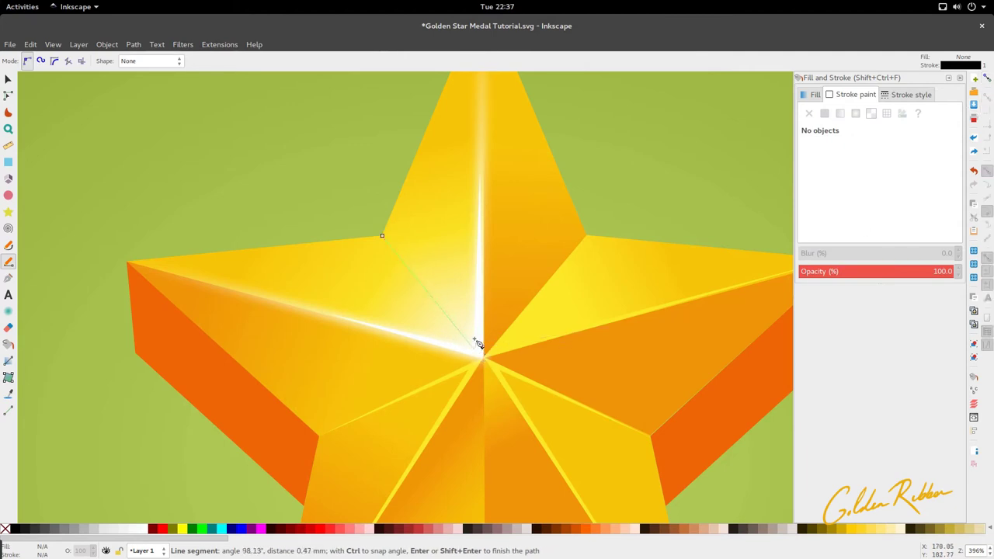
left_click(382, 236)
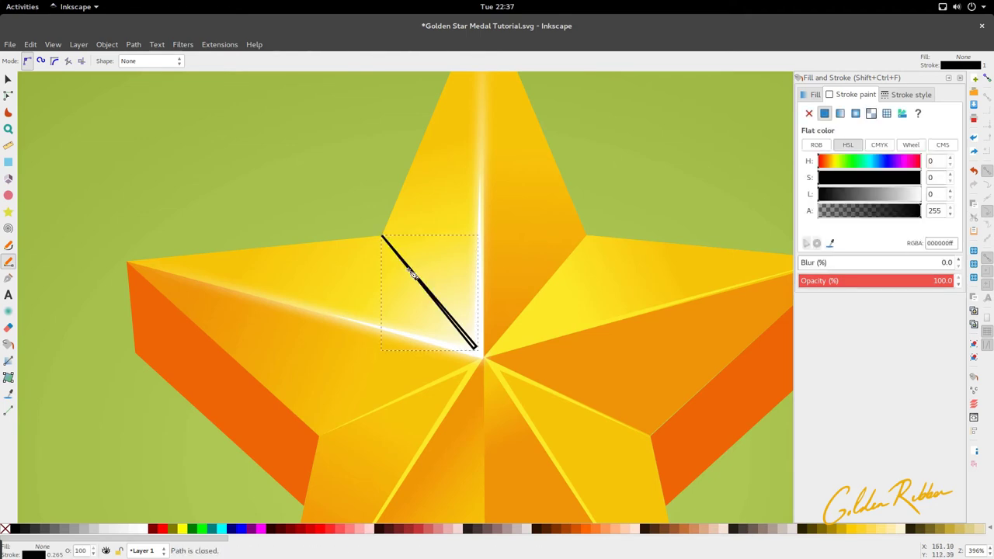
- Fill the thin sliver with the white sampled from the highlight beside the vertical ridge
key("d")
left_click(480, 303)
key("s")
left_click(429, 294)
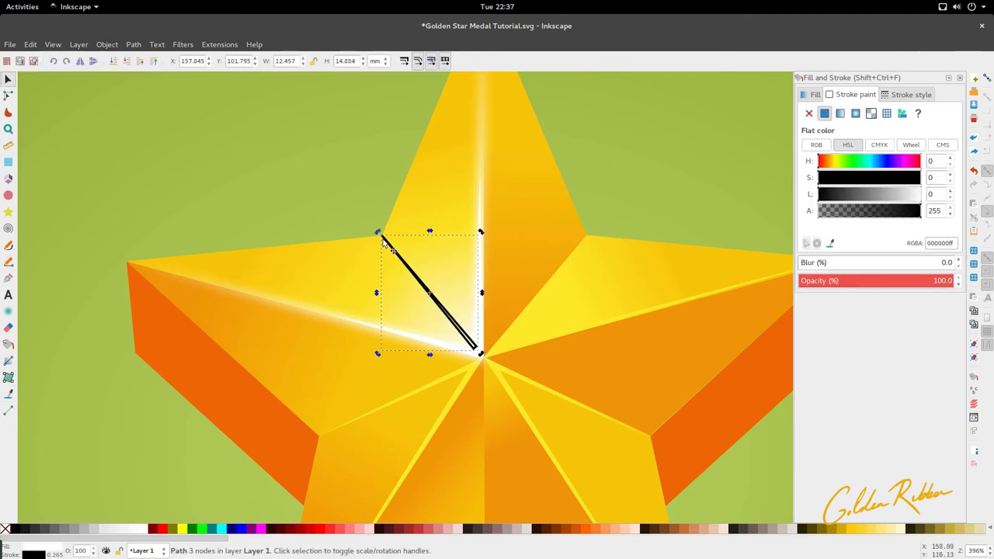
- Shorten the sliver to about 9.8 by 11.7 mm by moving its outer tip toward the centre, and remove its outline
key("n")
left_click_drag(381, 236, 403, 261)
key("s")
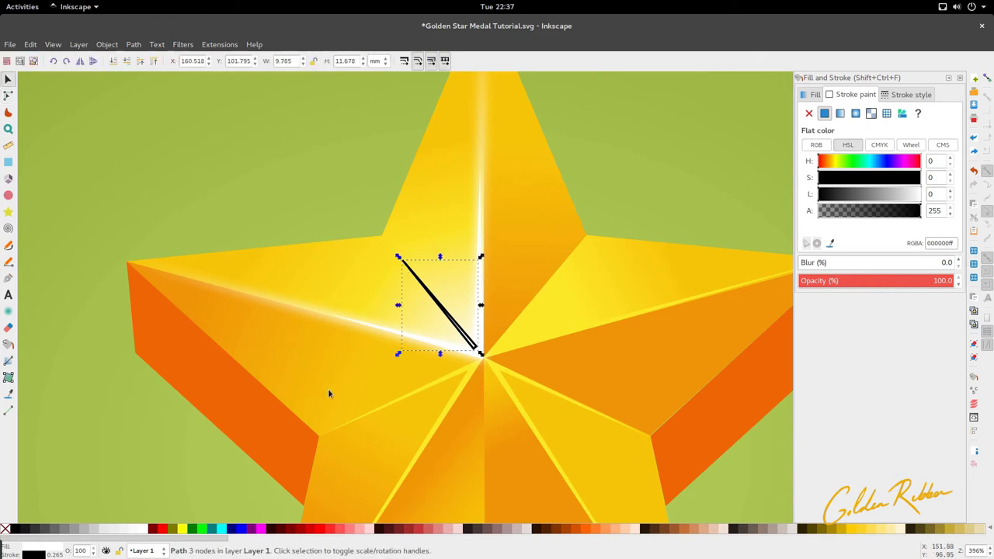
right_click(42, 554)
left_click(68, 553)
left_click(194, 458)
scroll(351, 345, "down", 4)
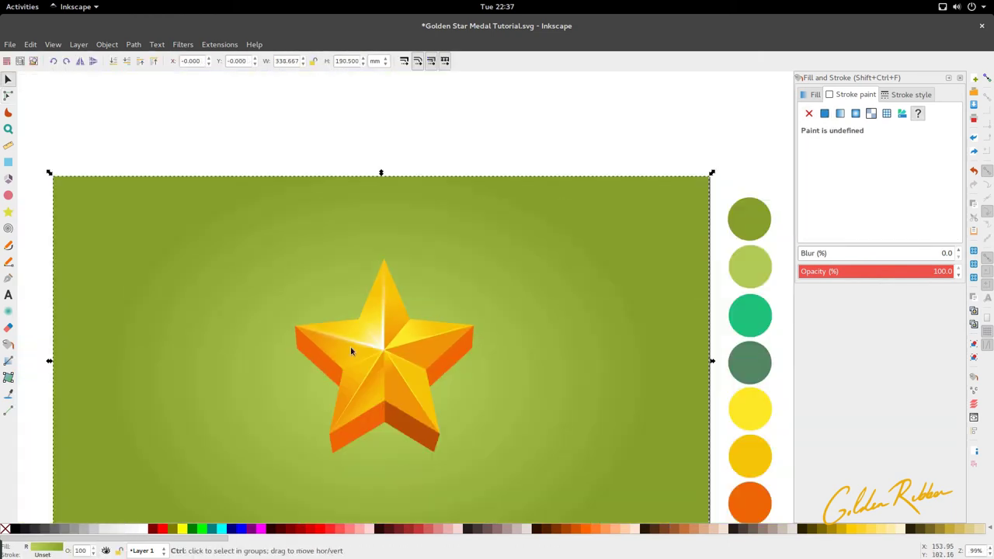
- Extend the white sliver's outer tip back up toward the notch between the left and top arms
scroll(357, 326, "down", 1)
scroll(367, 298, "up", 3)
left_click(369, 288)
key("n")
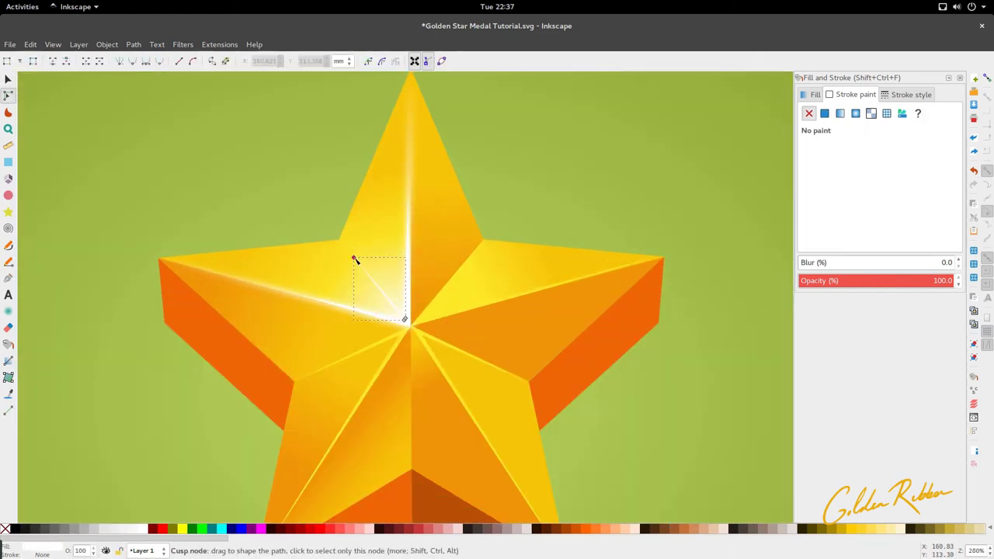
left_click_drag(356, 262, 347, 248)
key("s")
left_click(315, 225)
scroll(333, 264, "down", 3)
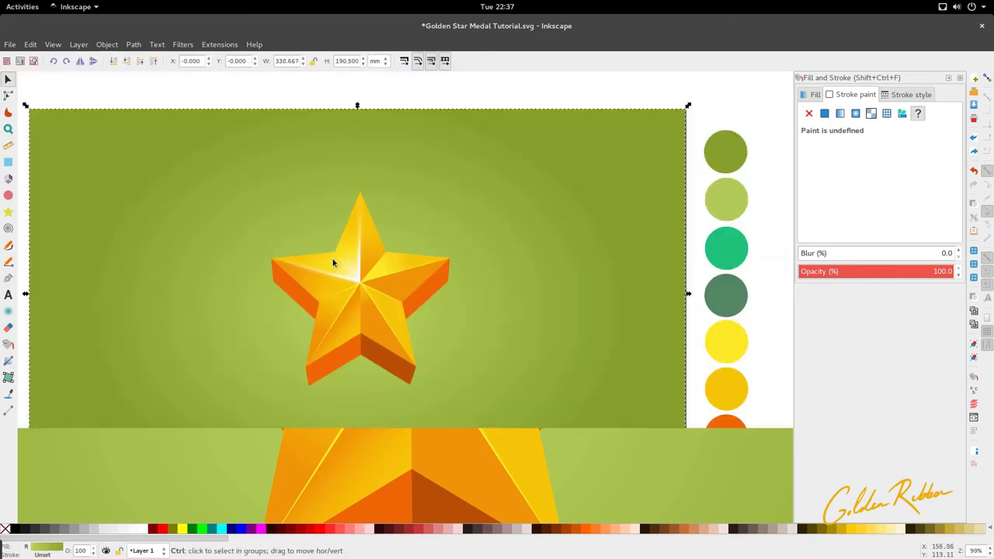
scroll(302, 339, "down", 4)
- Move the outer gradient end of the left arm's upper facet to the upper-left notch and its white end slightly left of the centre
scroll(310, 169, "up", 2)
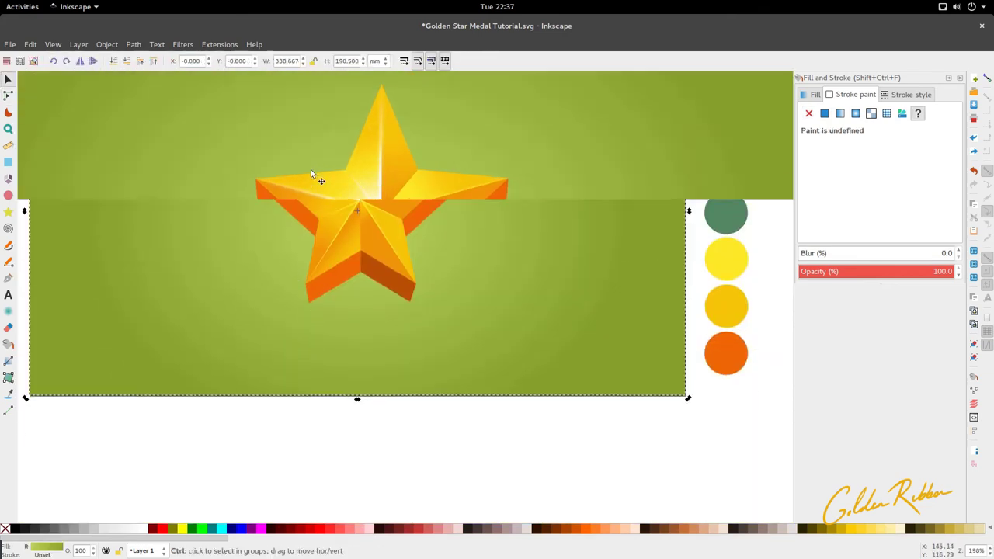
double_click(337, 193)
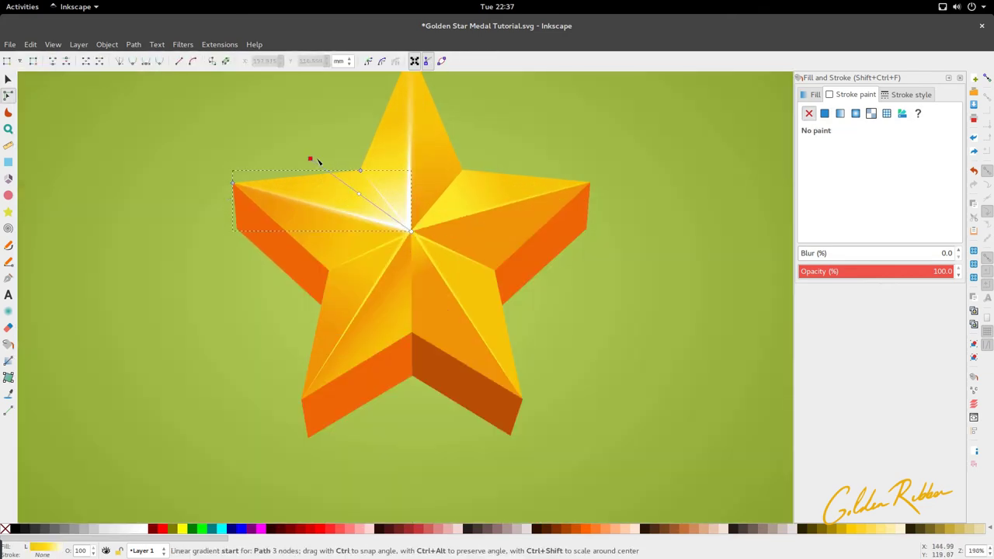
left_click_drag(359, 169, 355, 167)
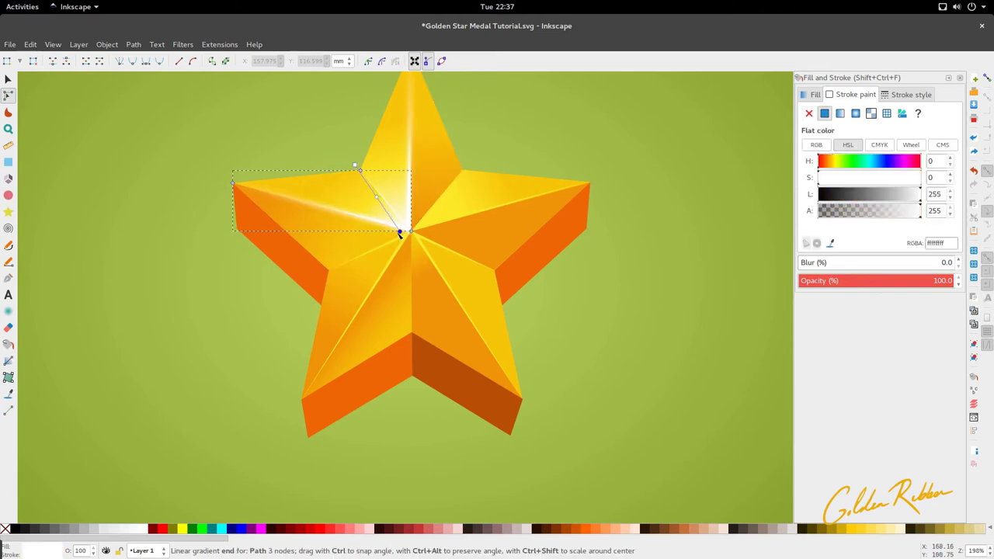
key("s")
scroll(317, 249, "down", 2)
scroll(391, 234, "down", 1)
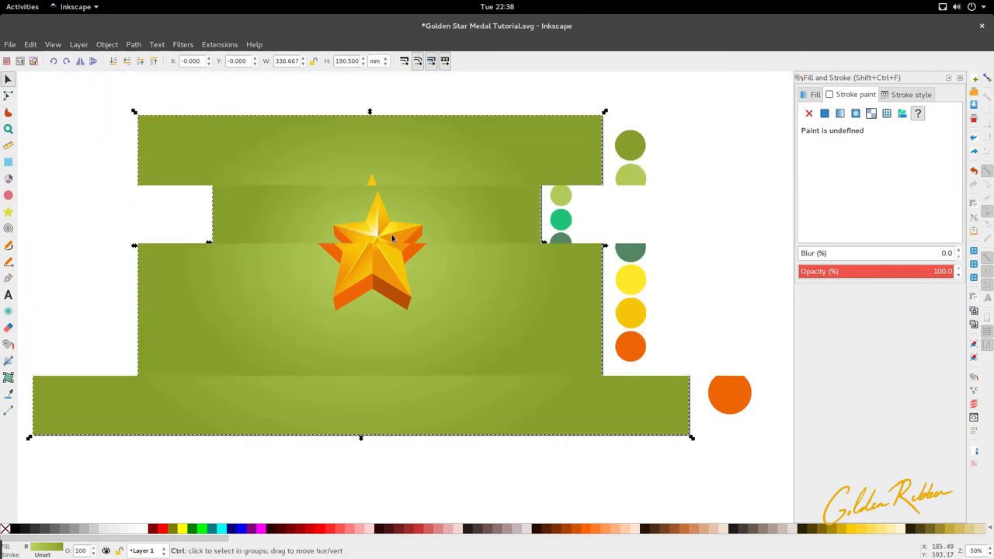
- Select the orange side face beneath the star's lower-left arm
scroll(373, 272, "up", 4)
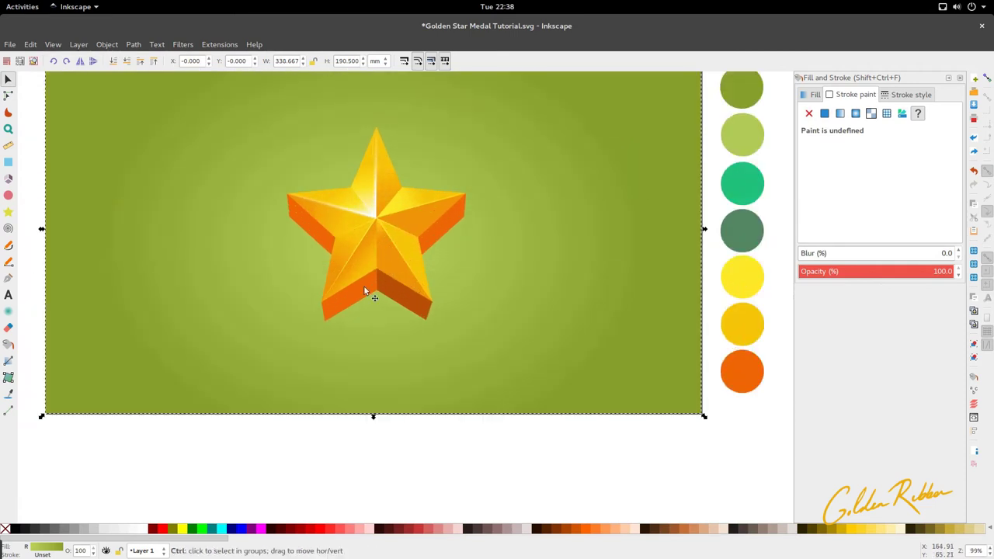
left_click(360, 303, "ctrl")
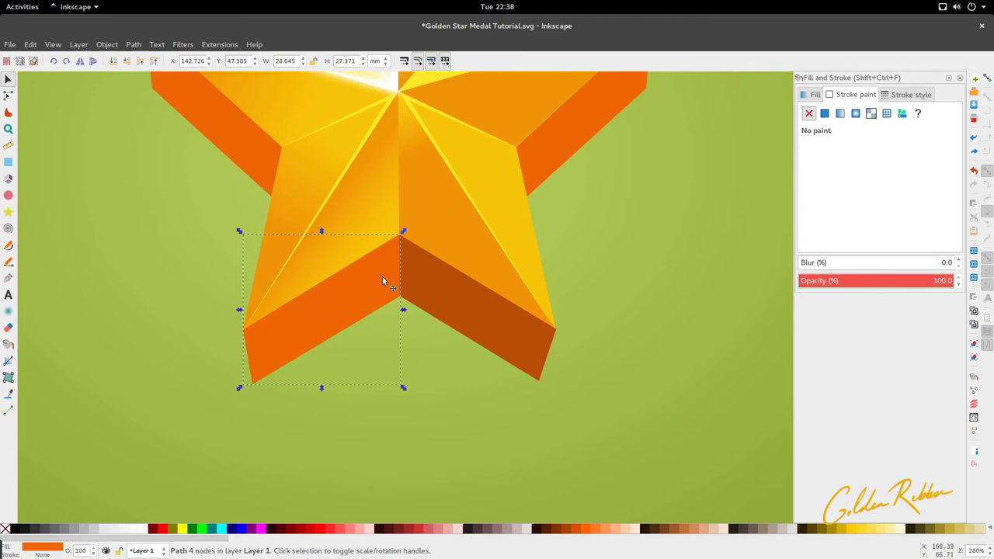
- Save the star medal document
key("ctrl+s")
scroll(373, 272, "up", 4)
scroll(389, 244, "down", 2)
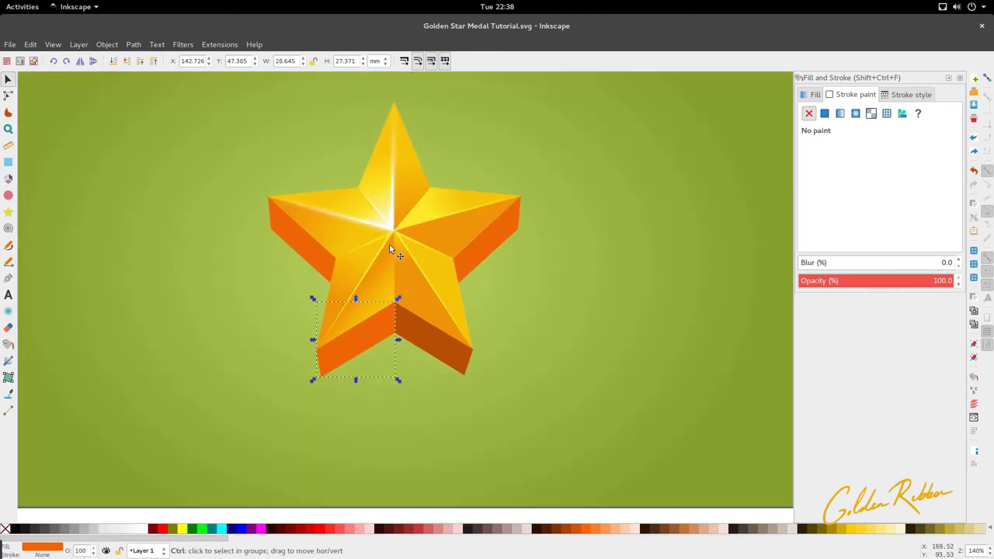
- Adjust the inner corner node of the right arm's orange side face to meet the star's notch
scroll(467, 256, "up", 4)
key("n")
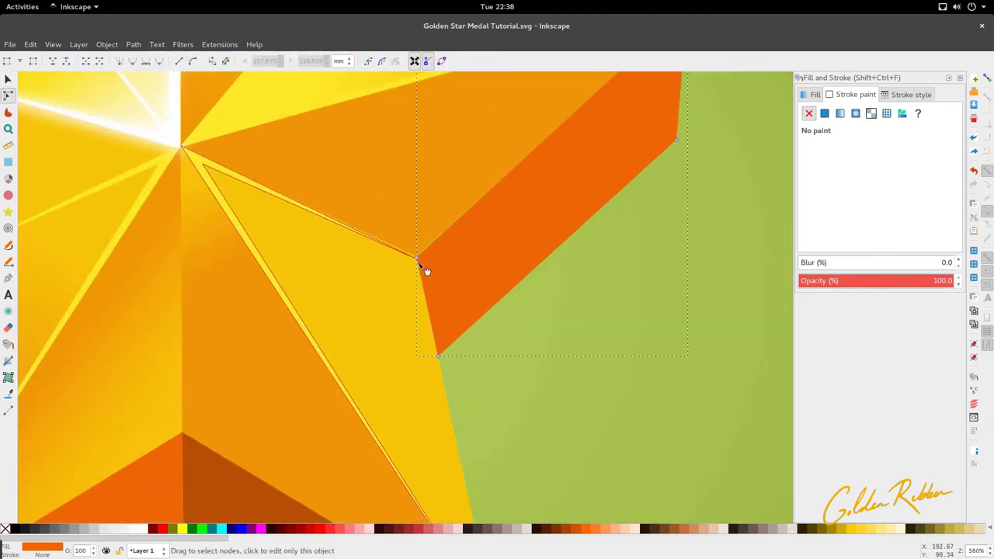
left_click_drag(416, 252, 415, 257)
left_click(412, 258)
left_click(426, 269)
key("s")
scroll(432, 319, "down", 4)
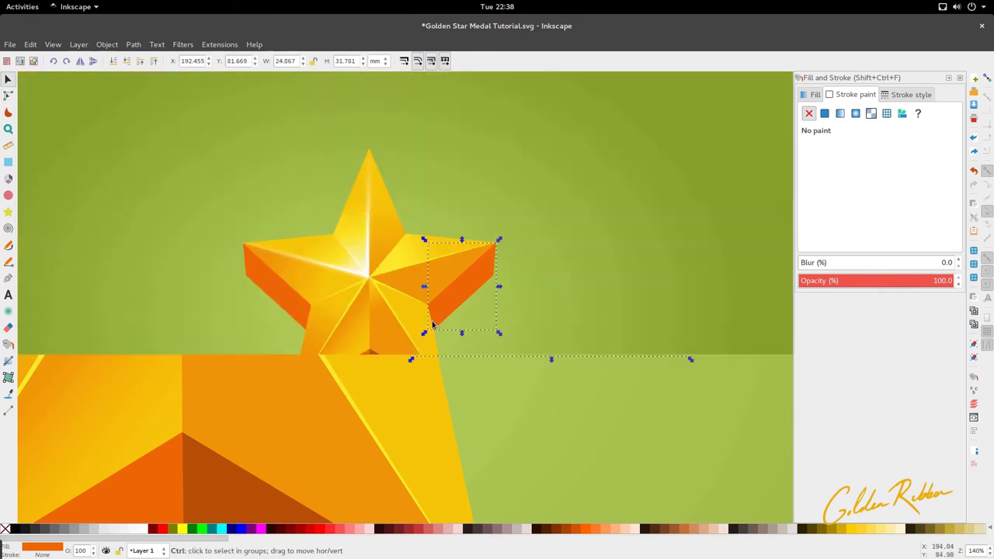
- Duplicate the orange side face under the star's lower-left point and inset the copy
scroll(365, 329, "down", 1)
scroll(304, 358, "up", 2)
left_click_drag(316, 357, 339, 359)
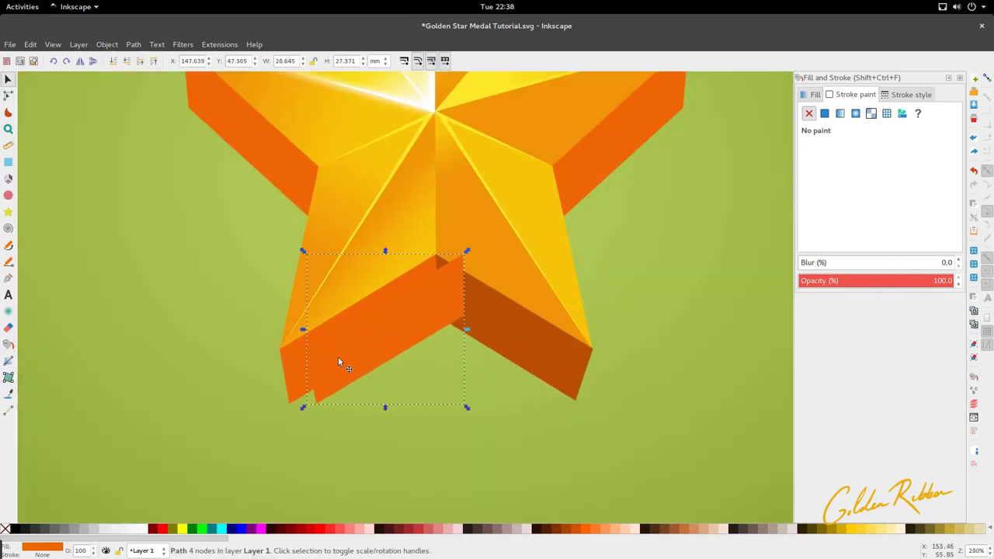
key("ctrl+z")
left_click(134, 44)
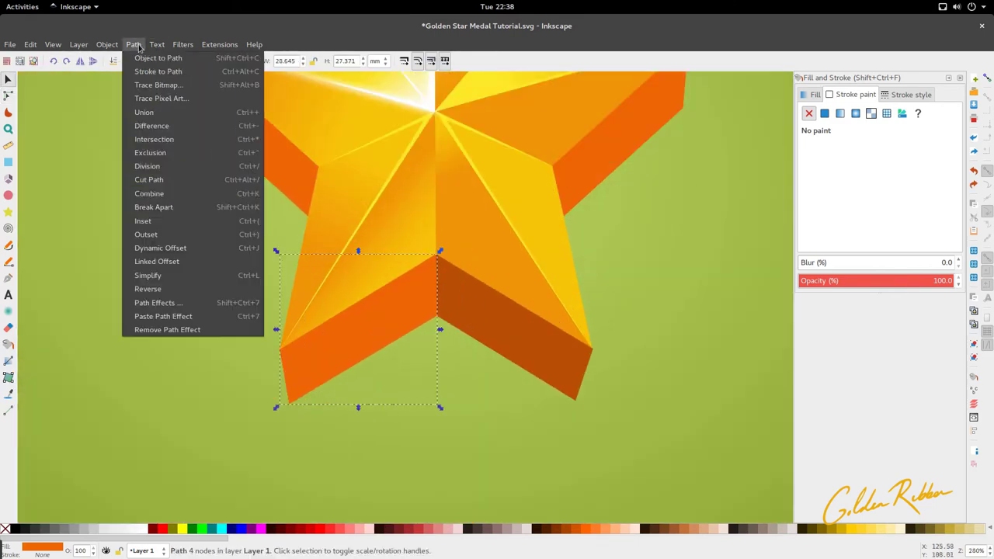
left_click(164, 219)
scroll(385, 299, "down", 3)
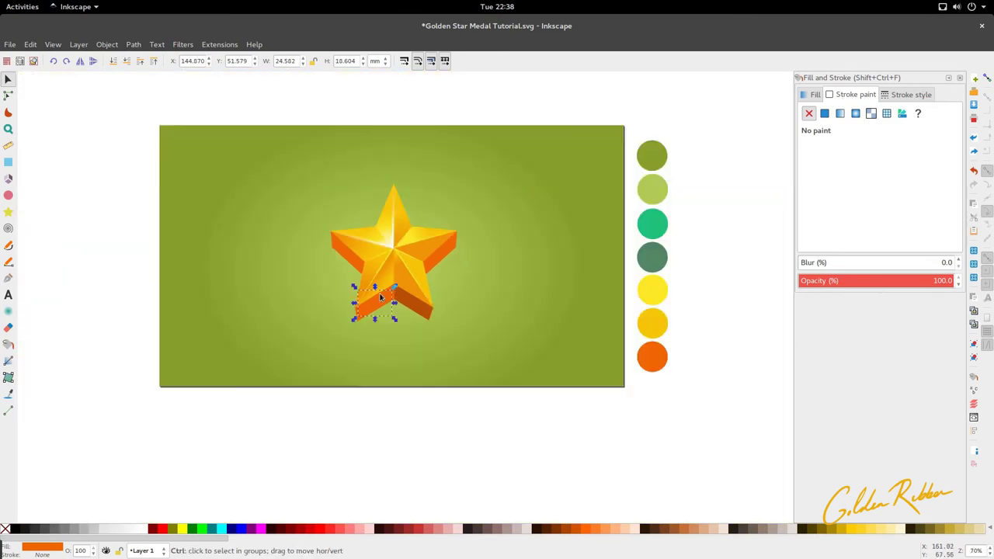
key("d")
scroll(388, 304, "up", 3)
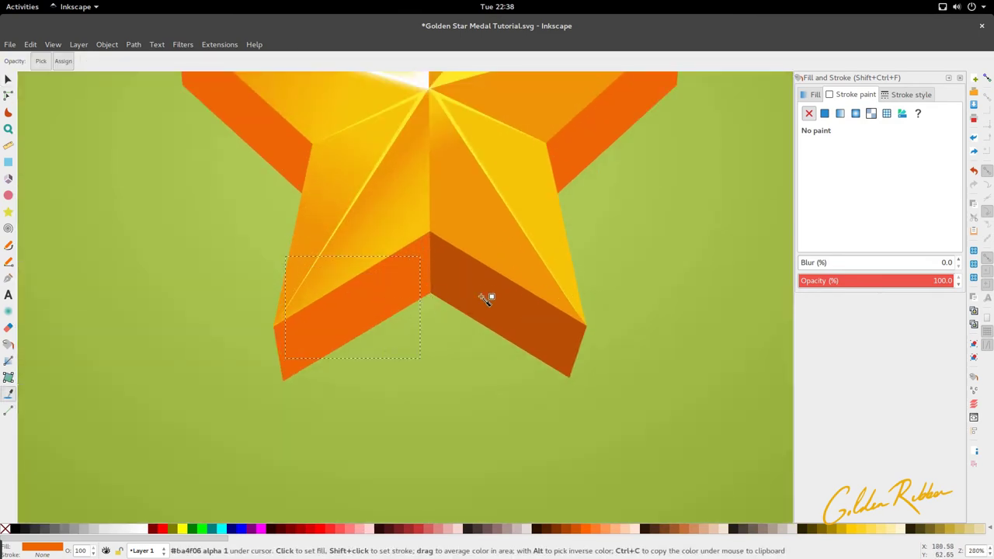
scroll(416, 307, "down", 4)
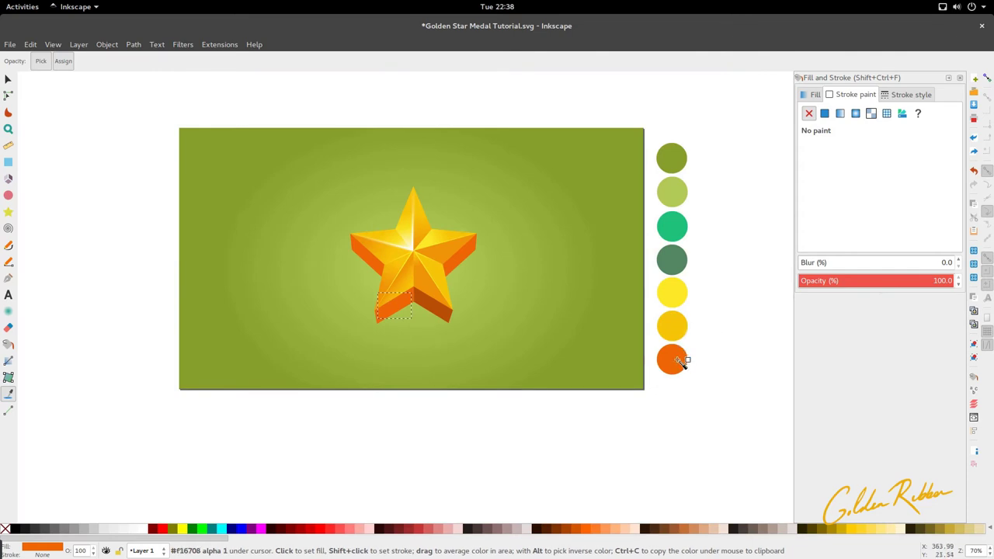
key("s")
- Lighten the fill of the inset copy on the lower-left side face to a lightness of 137
scroll(347, 332, "up", 3)
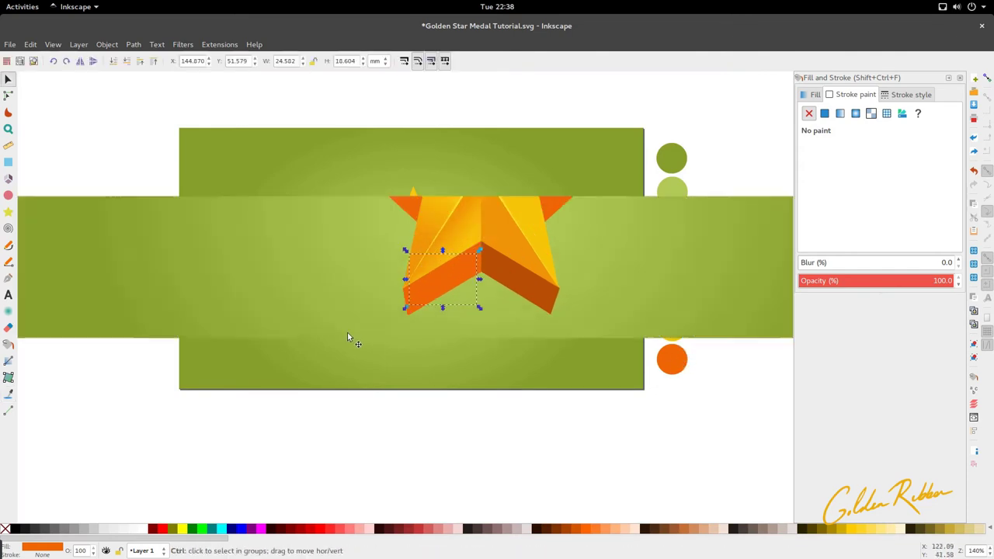
left_click(481, 276)
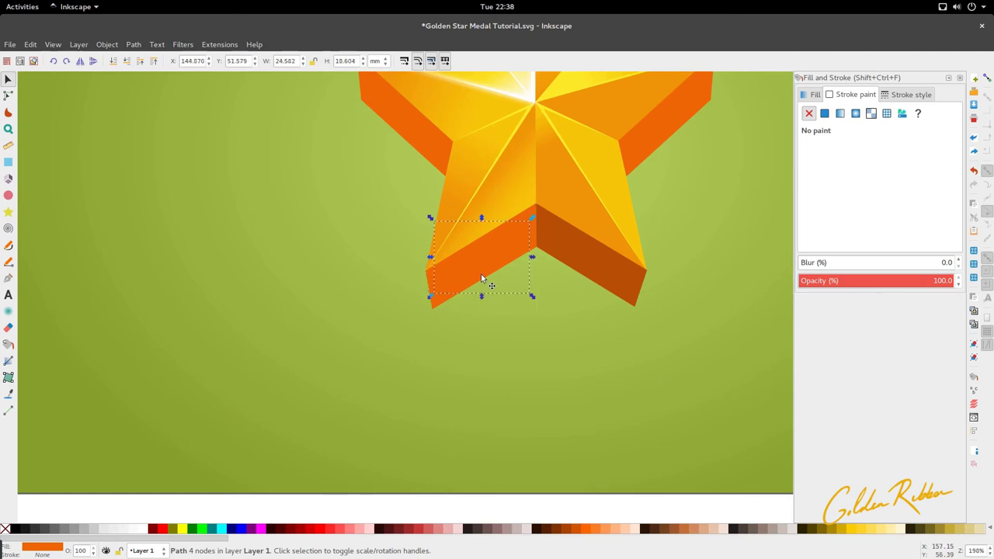
left_click(816, 95)
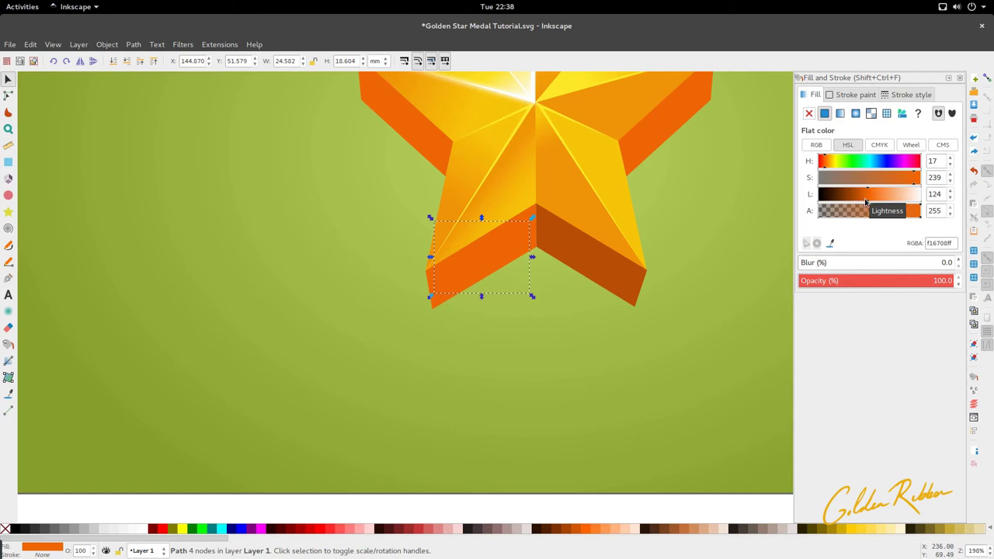
left_click_drag(866, 202, 874, 203)
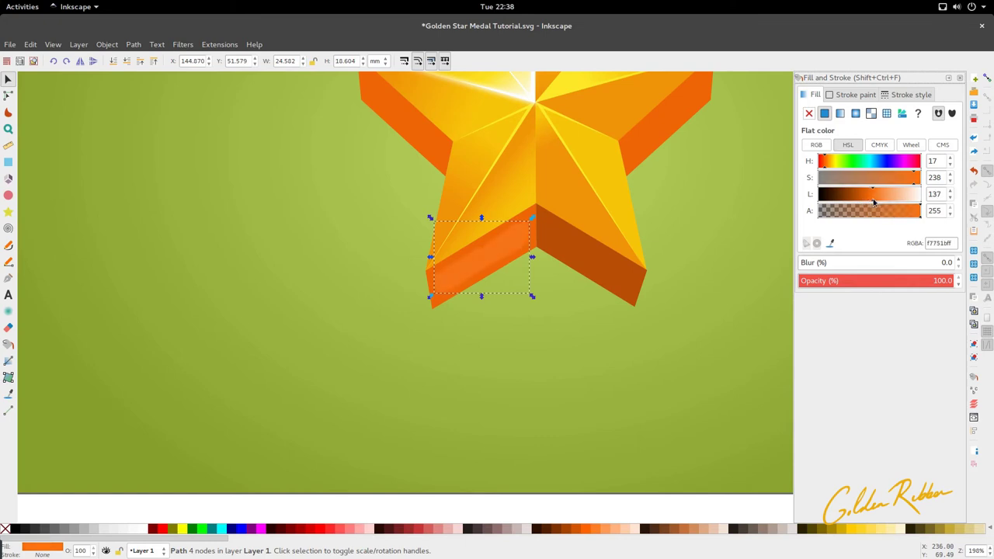
left_click(542, 321)
scroll(496, 244, "up", 2)
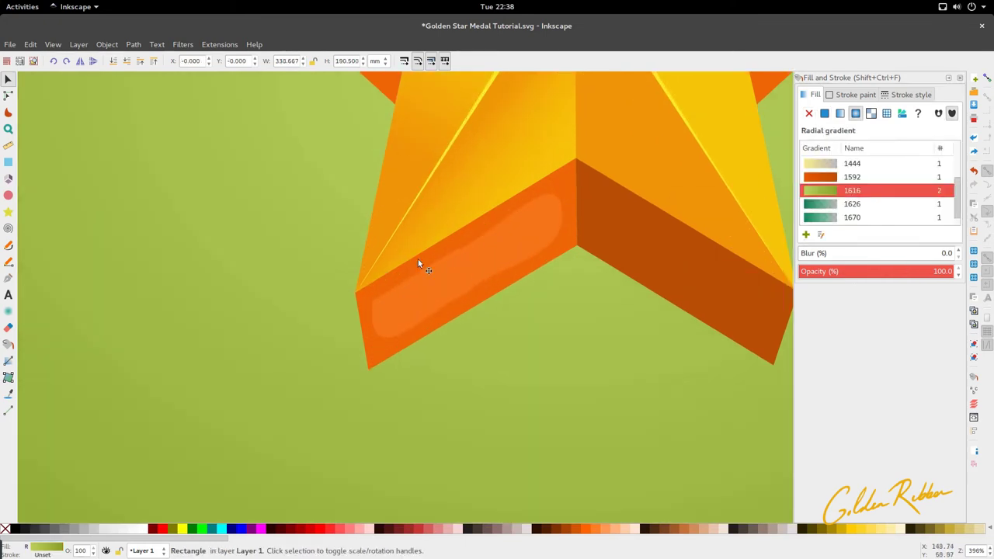
scroll(442, 260, "down", 2)
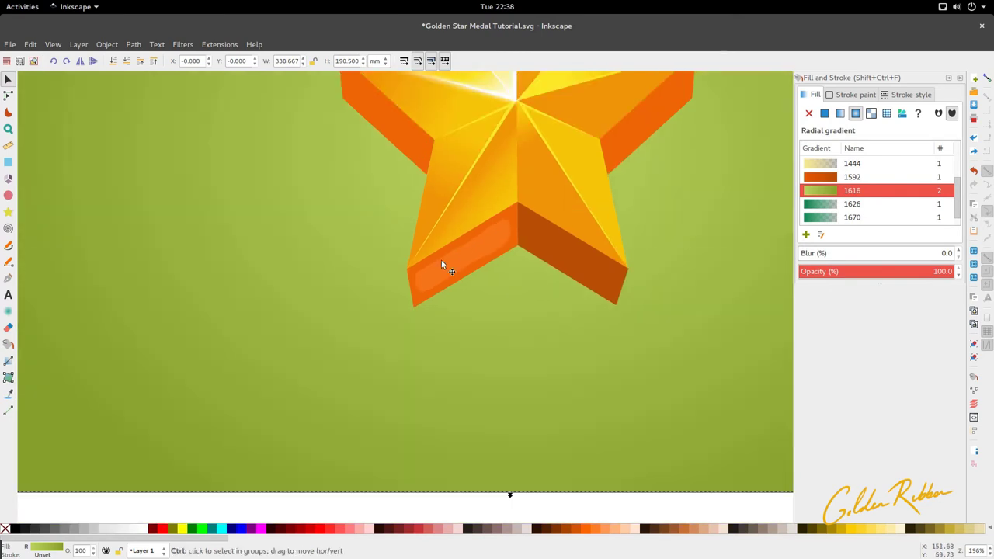
- Duplicate the full orange side face under the lower-left point and shift the copy aside
left_click(418, 301)
key("ctrl+d")
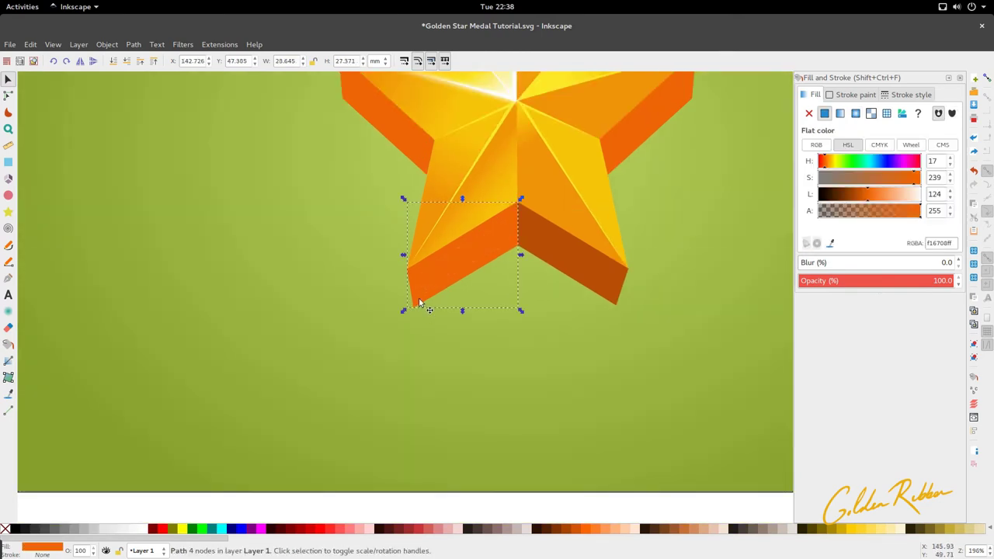
left_click_drag(476, 264, 351, 283)
left_click(432, 298)
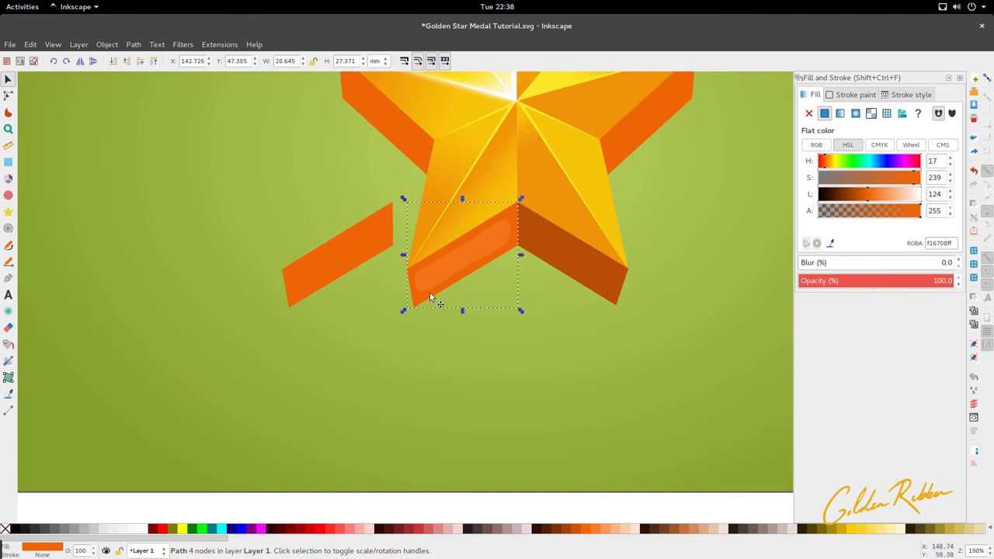
key("ctrl+z")
mouse_move(462, 257)
left_mouse_down()
mouse_move(435, 262)
mouse_move(459, 268)
left_mouse_up()
key("ctrl+z")
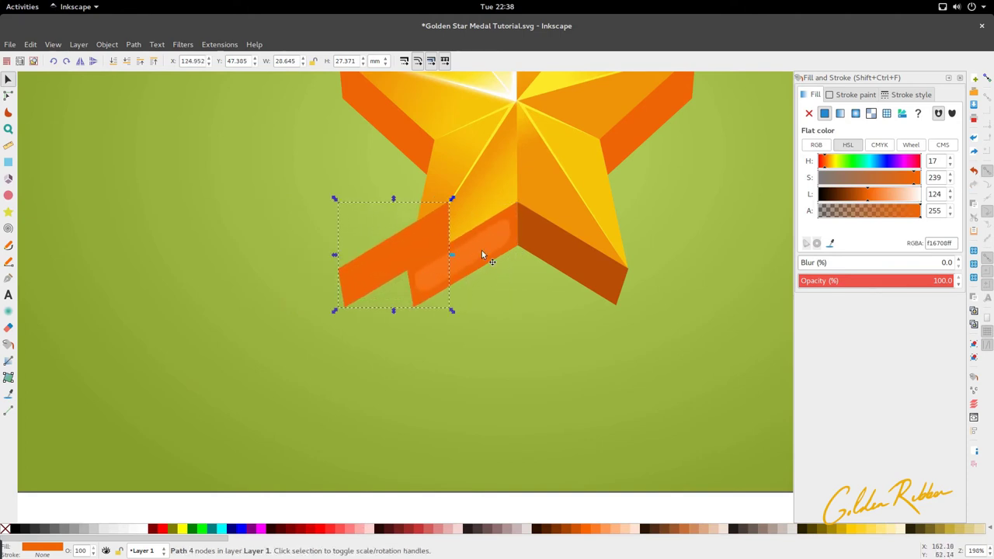
- Undo the duplicate face's move and use the duplicate to clip the lighter inset shape
left_click(482, 250)
left_click(422, 250, "shift")
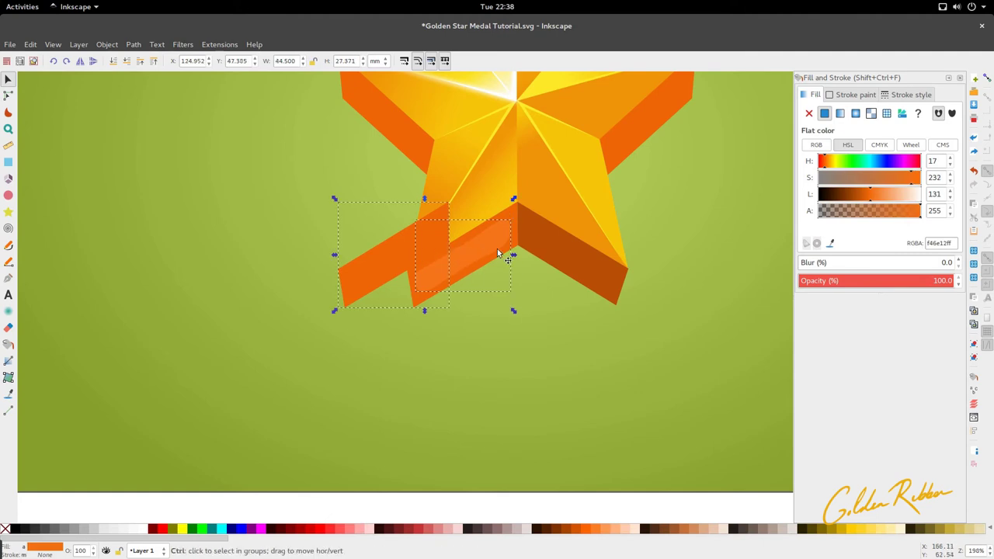
key("ctrl+z")
mouse_move(498, 253)
left_mouse_down()
mouse_move(501, 353)
mouse_move(493, 267)
left_mouse_up()
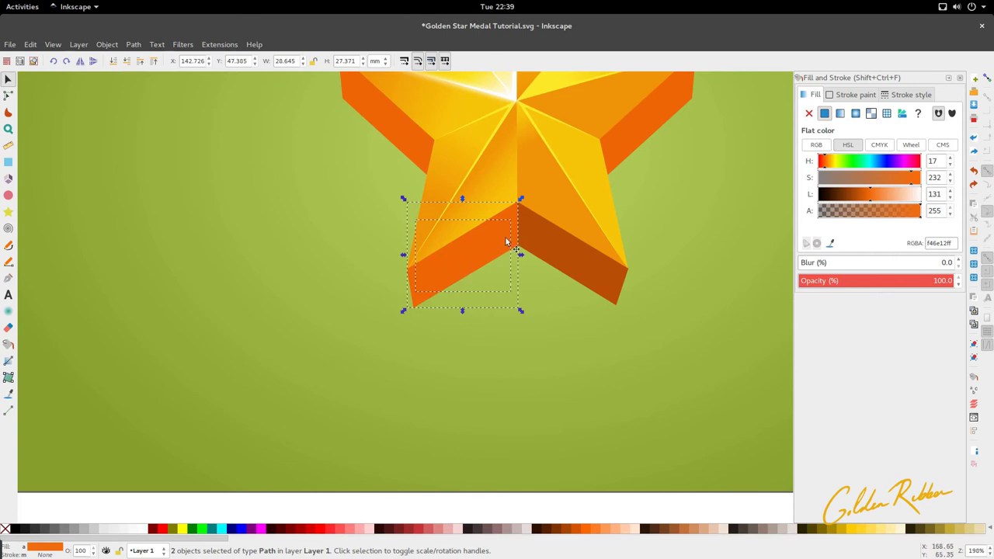
right_click(444, 266)
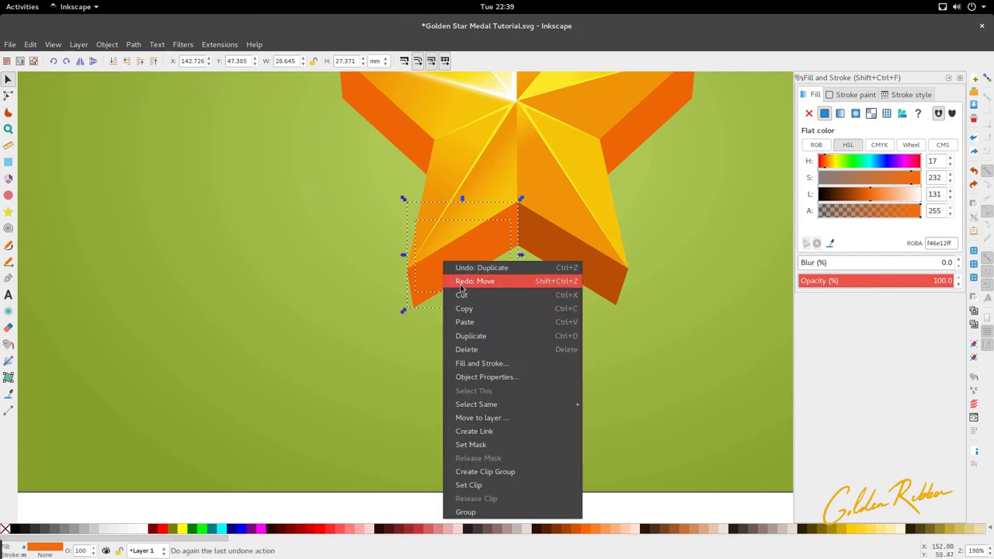
left_click(506, 485)
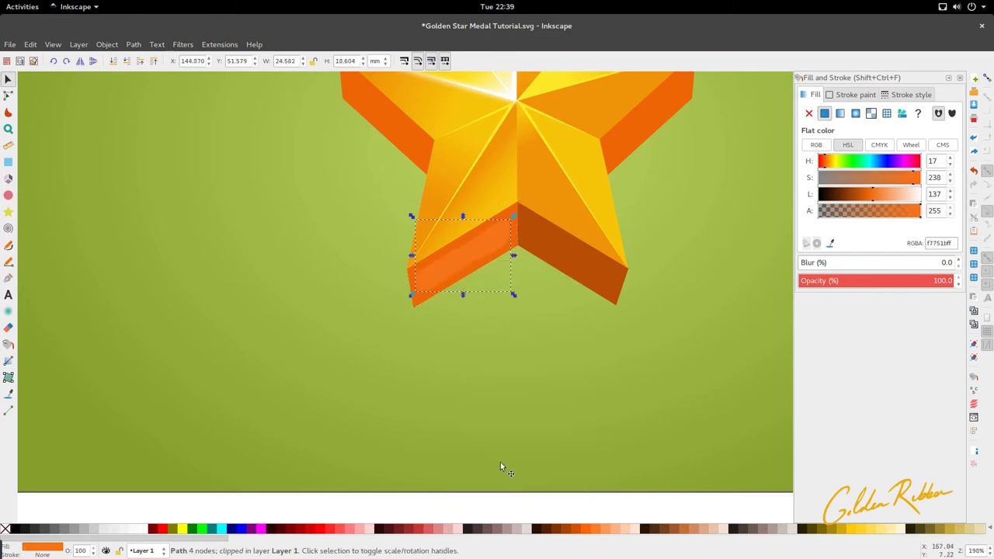
- Blur the clipped highlight on the lower-left side face by 7% and set its fill to hue 19 and lightness 132
left_click(491, 343)
left_click(484, 245)
left_click_drag(801, 265, 809, 266)
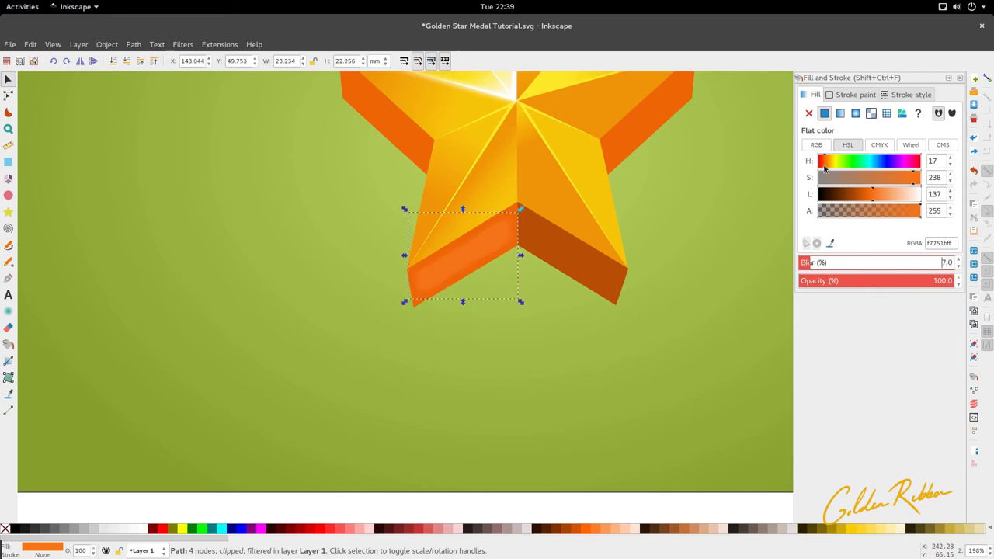
left_click(826, 169)
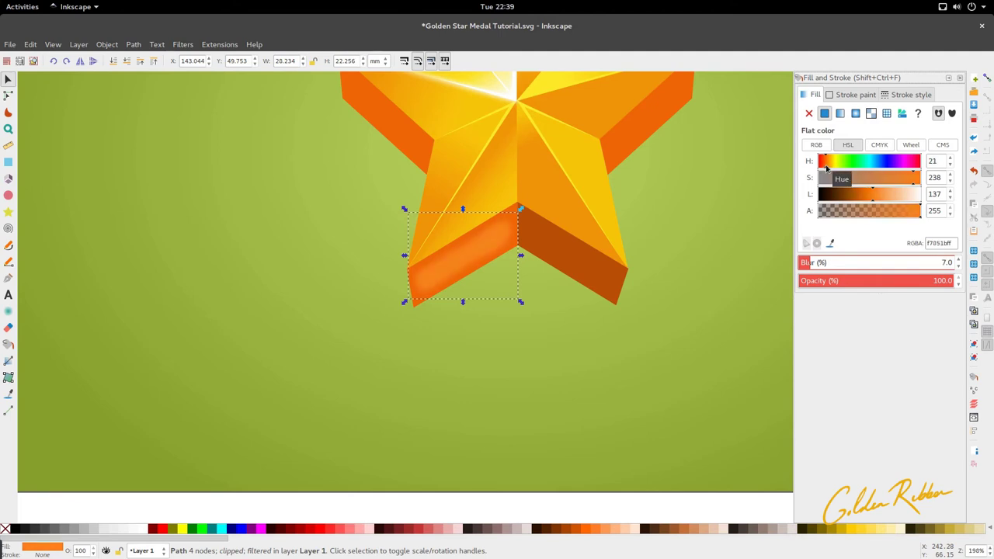
left_click(826, 168)
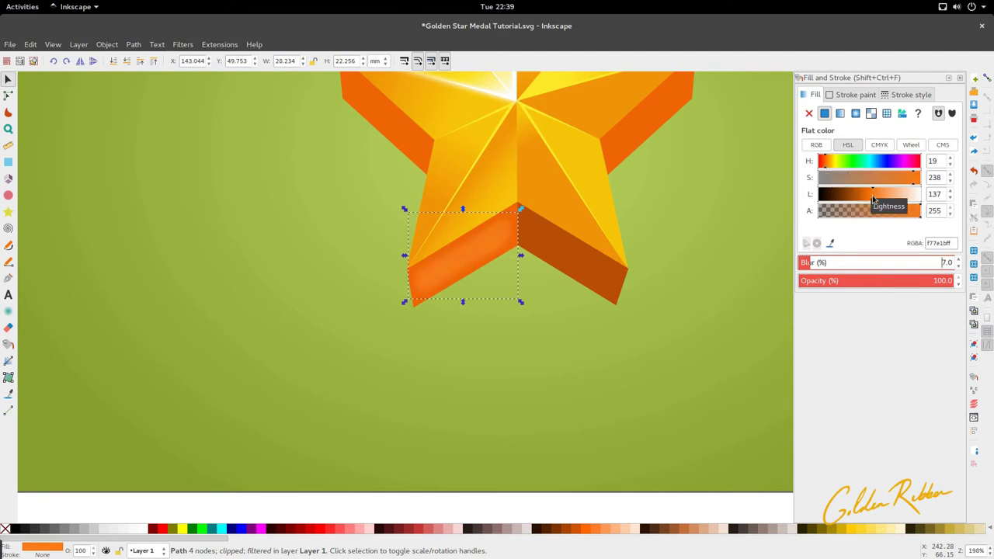
left_click(874, 199)
left_click(872, 202)
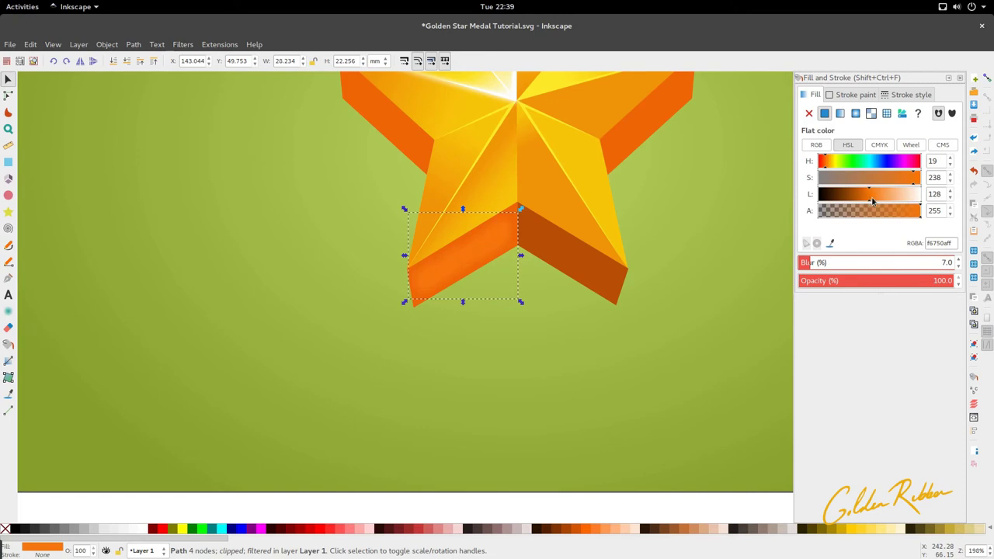
left_click(665, 300)
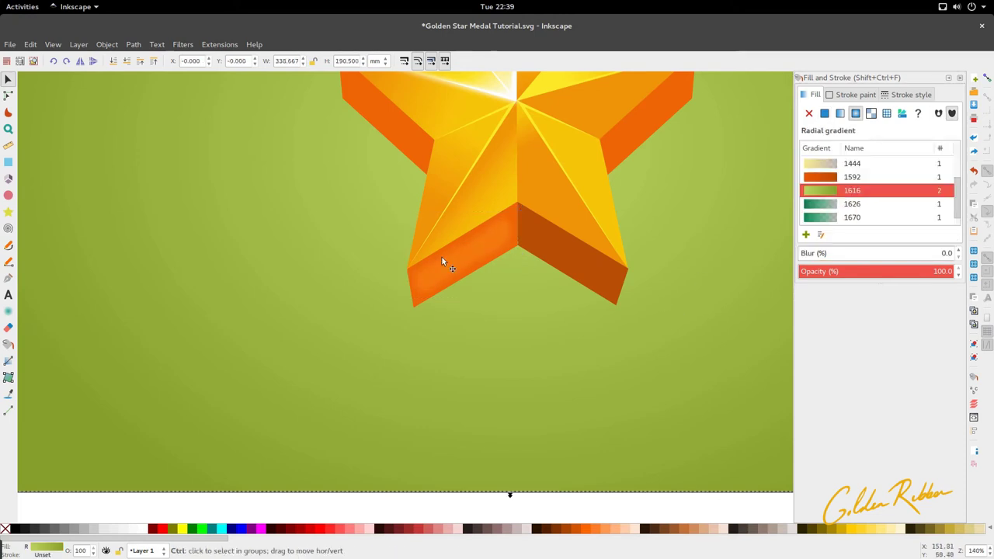
scroll(442, 255, "down", 2, "ctrl")
scroll(441, 258, "up", 2, "ctrl")
- Increase the blur of the lower-left side face's highlight to 12.8%
left_click(415, 272)
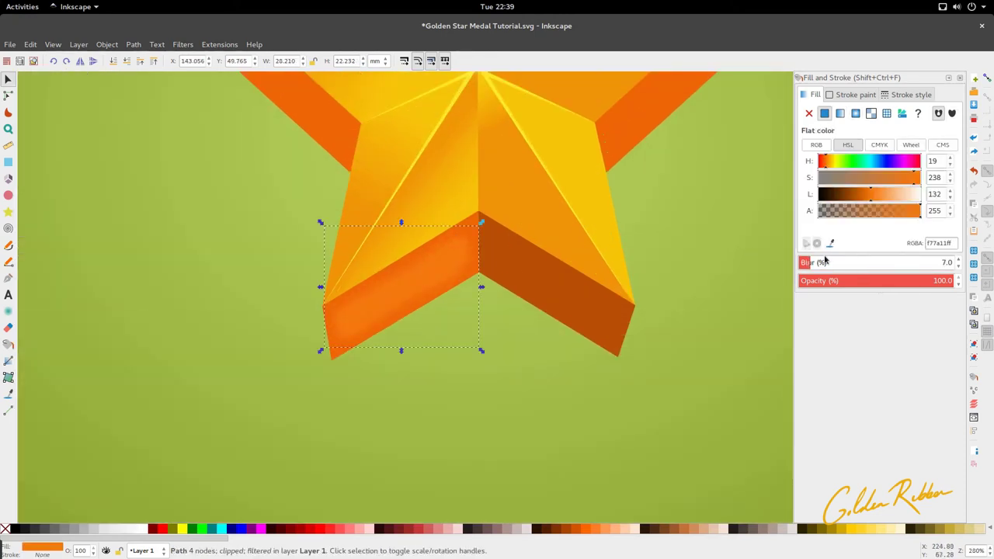
left_click_drag(813, 262, 821, 263)
scroll(448, 317, "down", 2, "ctrl")
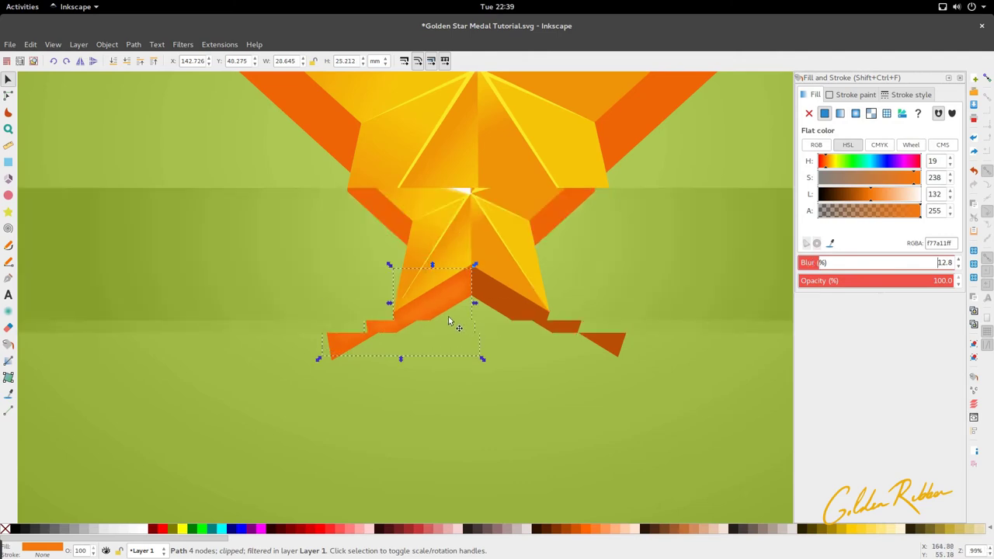
- Place a horizontally mirrored duplicate of the highlight over the dark lower-right side face, aligning it with its blur set to 0
scroll(446, 315, "up", 3, "ctrl")
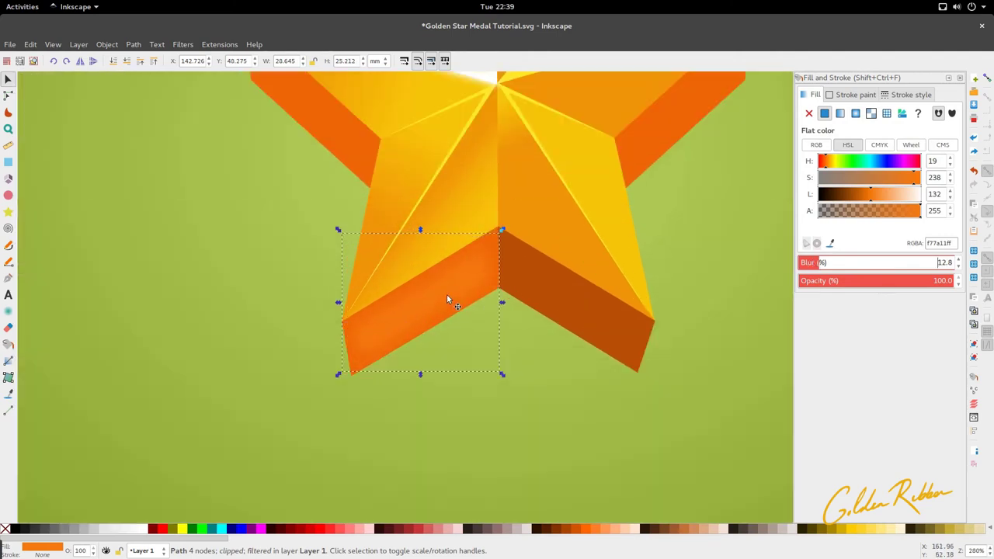
left_click_drag(447, 298, 553, 286)
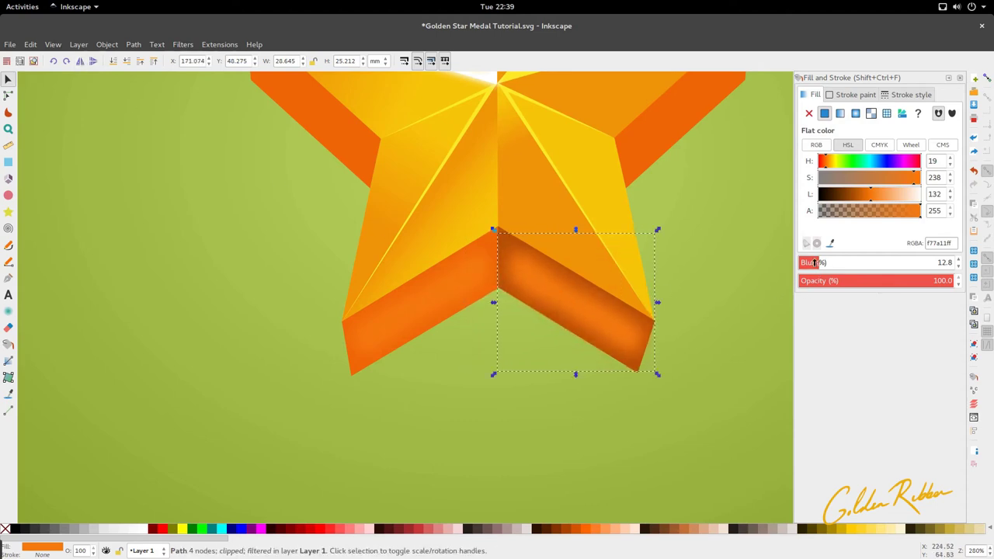
left_click_drag(814, 263, 738, 266)
left_click_drag(621, 331, 619, 332)
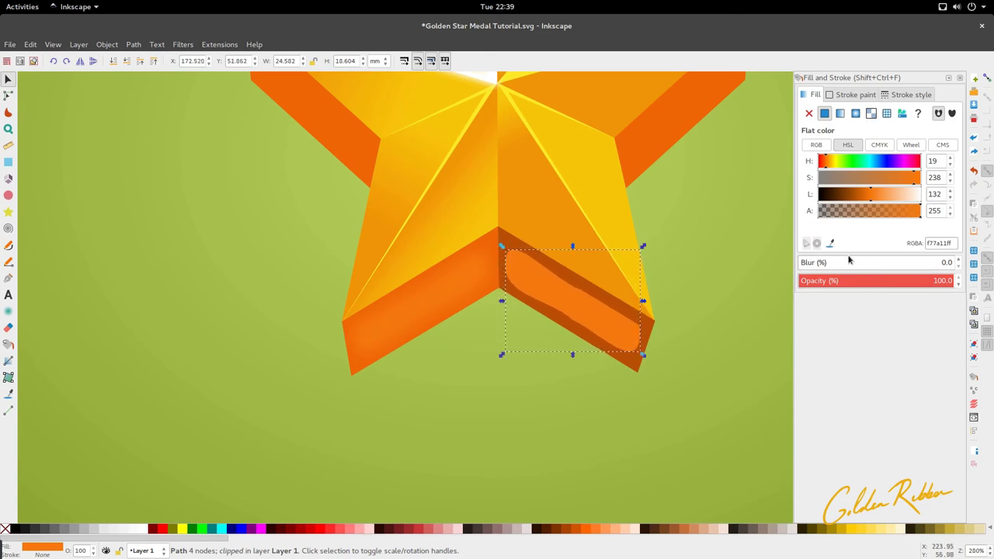
- Set the blur of the mirrored highlight on the lower-right side face to 13.4%
left_click_drag(815, 262, 823, 263)
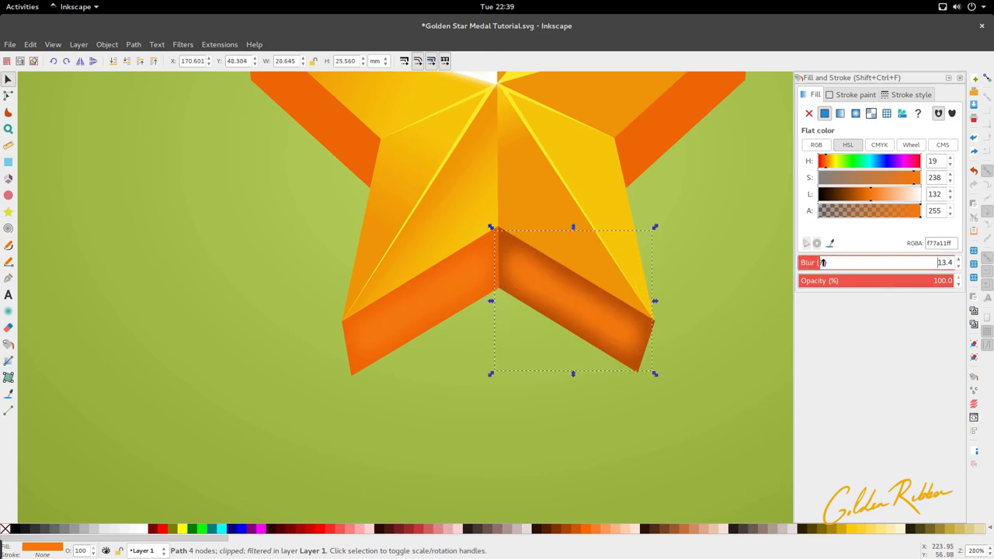
scroll(273, 318, "down", 2)
left_click(330, 349)
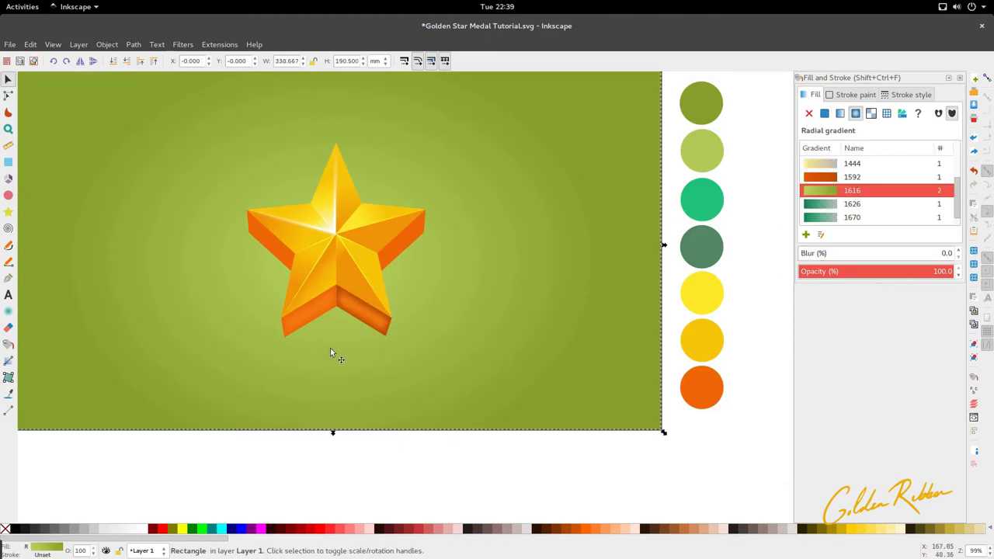
- Recolour the lower-right highlight with an average orange sampled from the lower-left side face near the central edge
scroll(347, 302, "up", 2)
left_click(348, 308, "ctrl")
key("d")
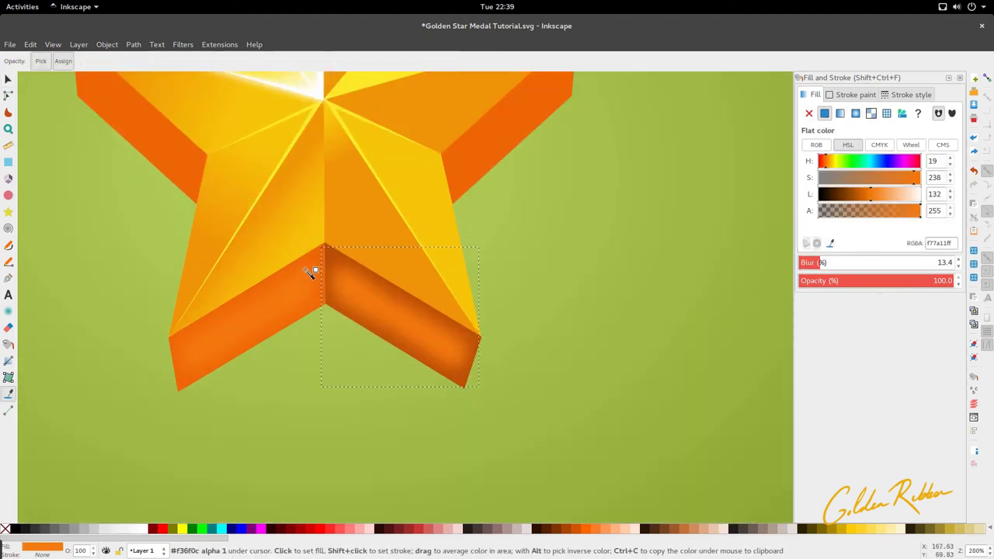
left_click_drag(310, 271, 305, 263)
key("s")
scroll(373, 292, "down", 3)
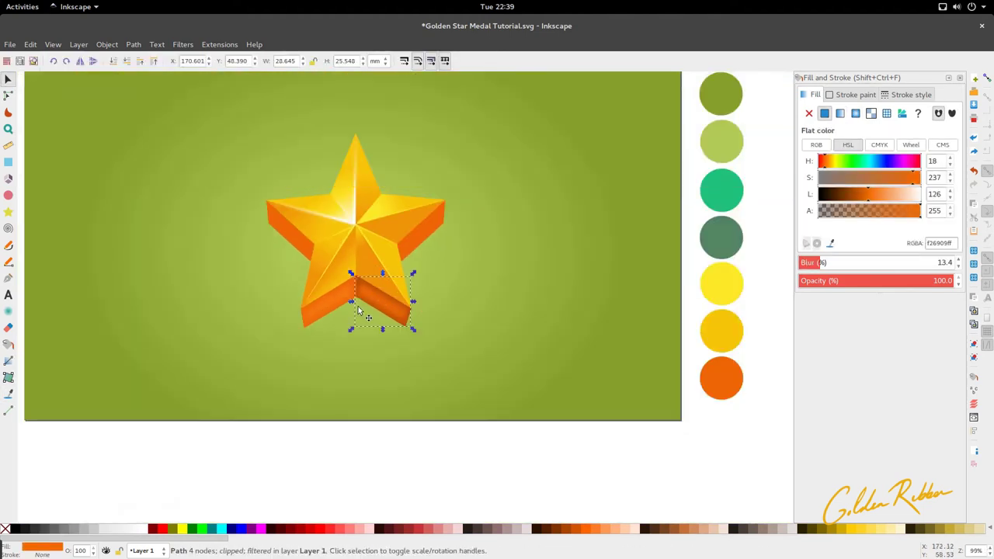
- Apply a linear gradient to the lower-right side face's highlight, fading from solid orange near the central edge to transparent towards the arm tip
key("g")
scroll(358, 305, "up", 2)
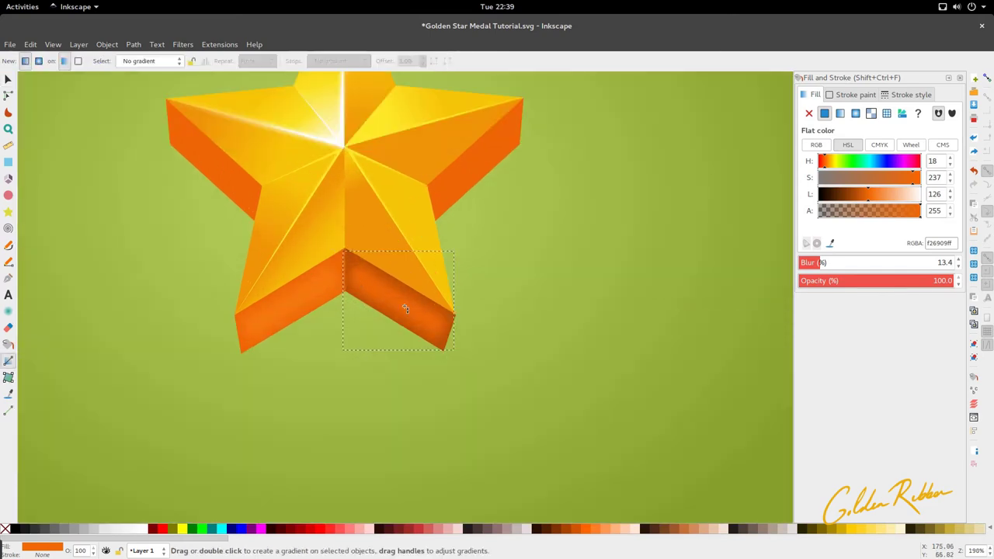
left_click_drag(359, 278, 414, 314)
key("s")
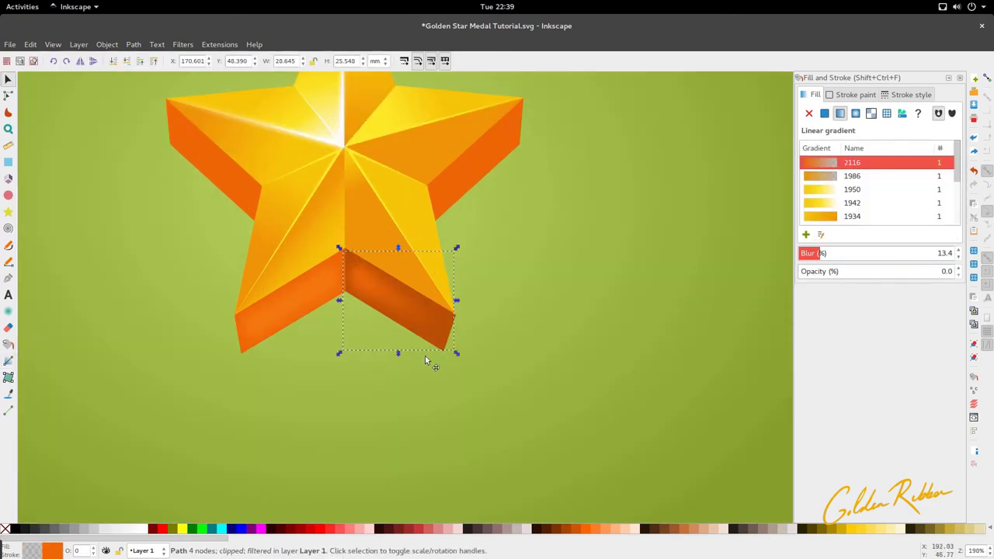
left_click(457, 329)
scroll(457, 328, "down", 2)
scroll(437, 355, "up", 3)
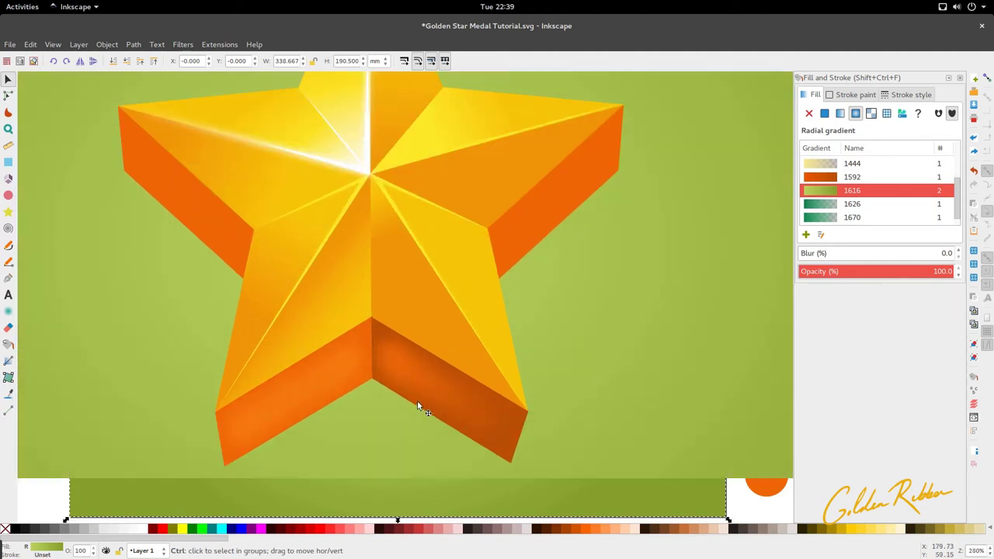
scroll(393, 335, "down", 4)
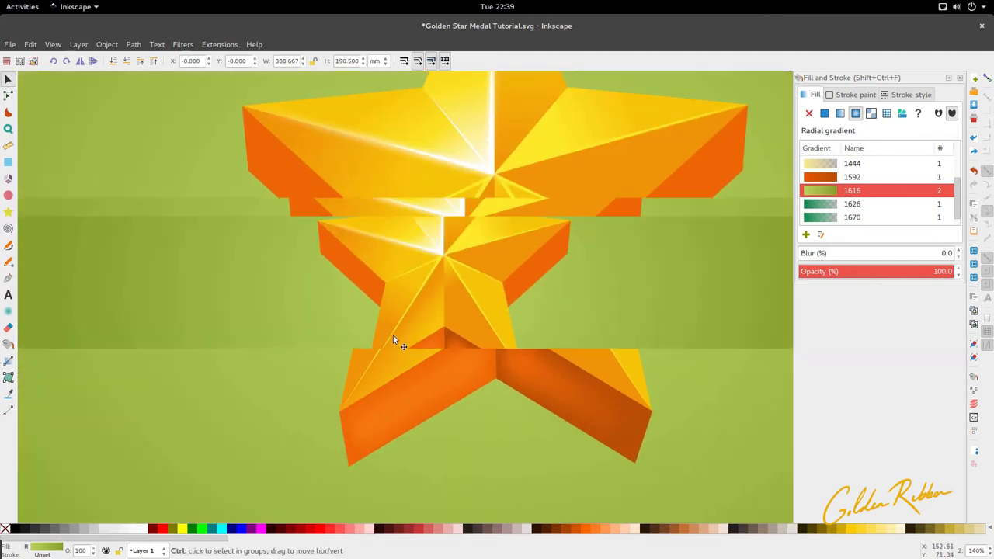
scroll(393, 336, "up", 2)
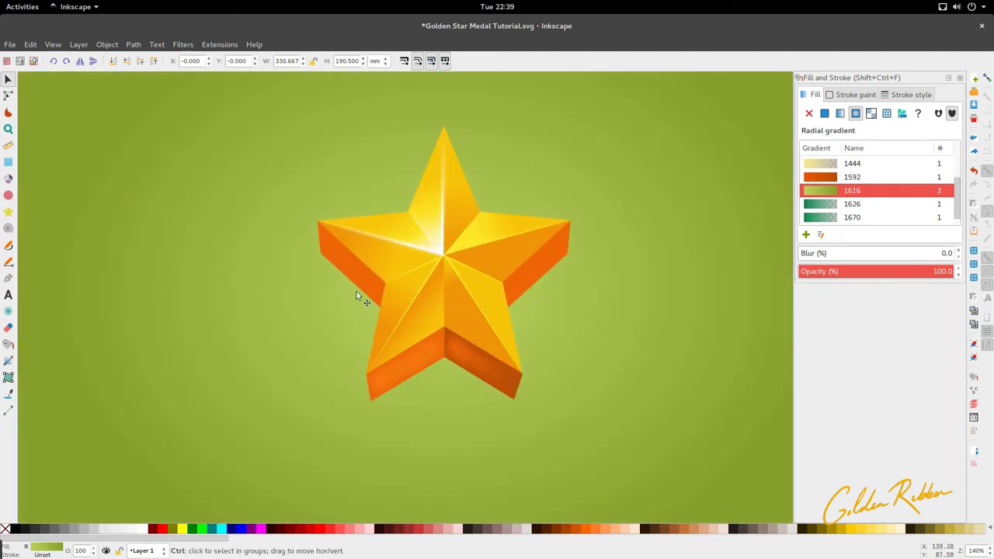
- Darken the opaque gradient stop near the central edge on the lower-right side face's highlight
left_click(486, 362, "ctrl")
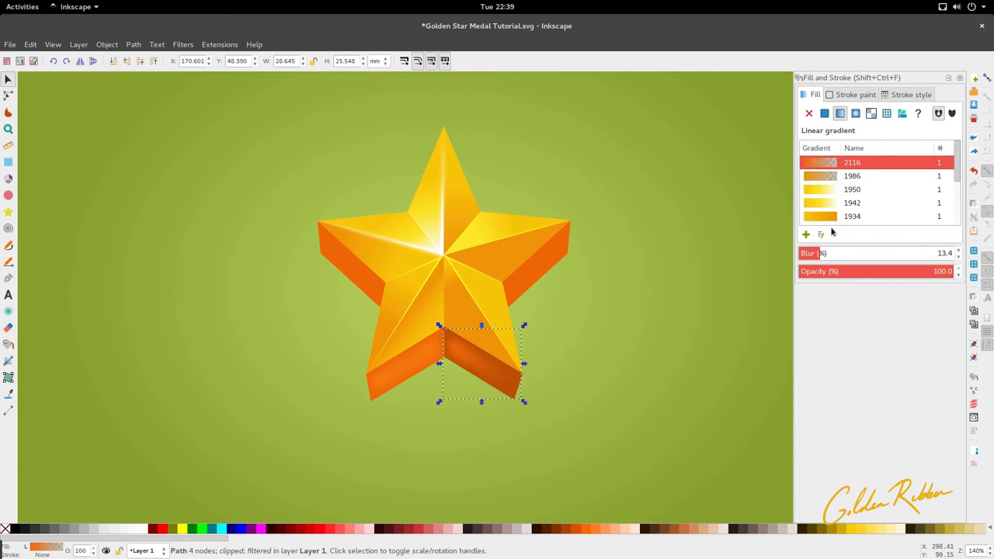
left_click(853, 94)
left_click(812, 95)
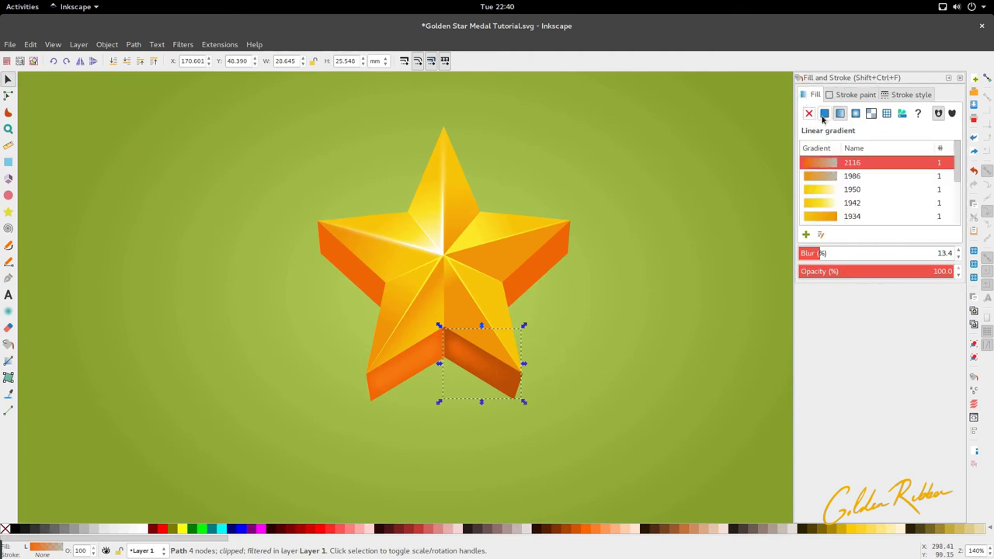
key("n")
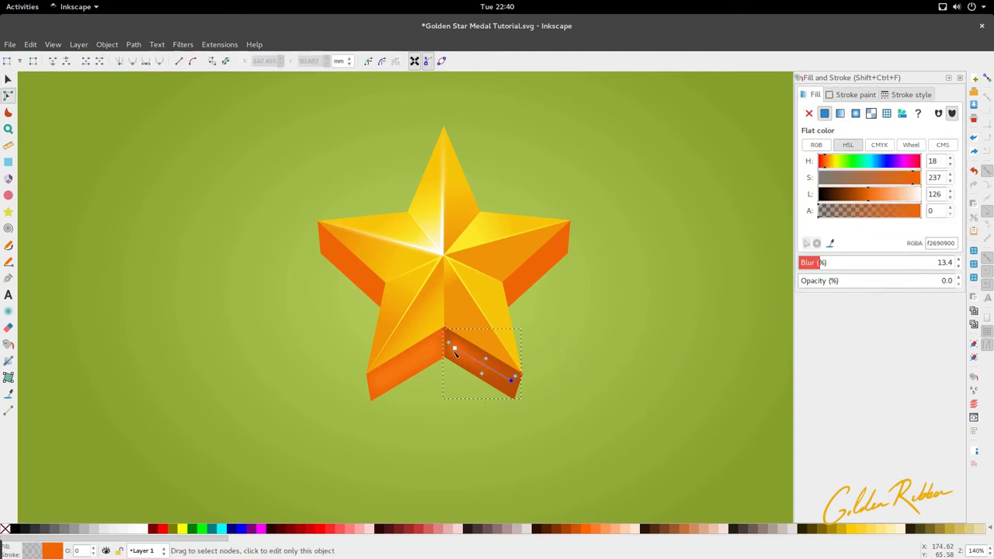
left_click(455, 349)
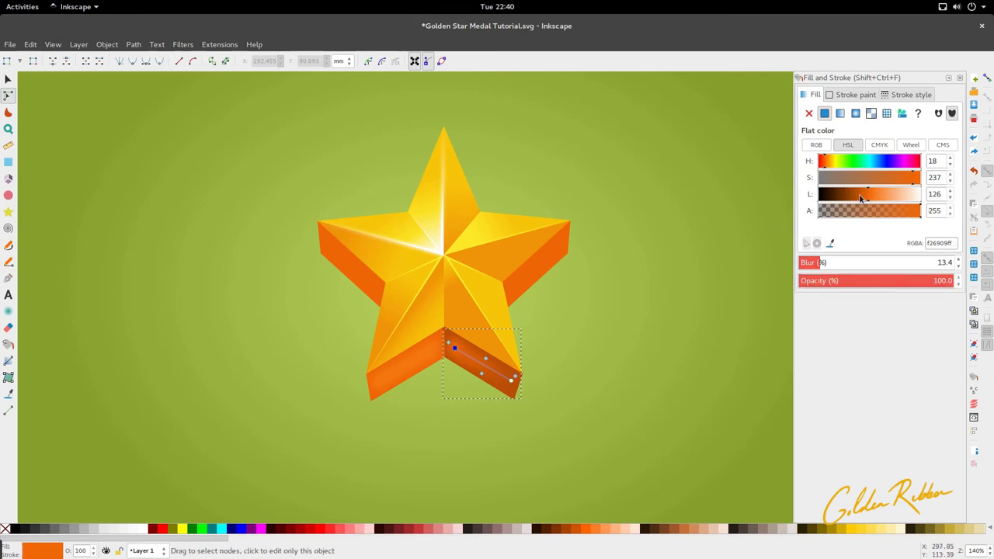
key("s")
left_click(646, 366)
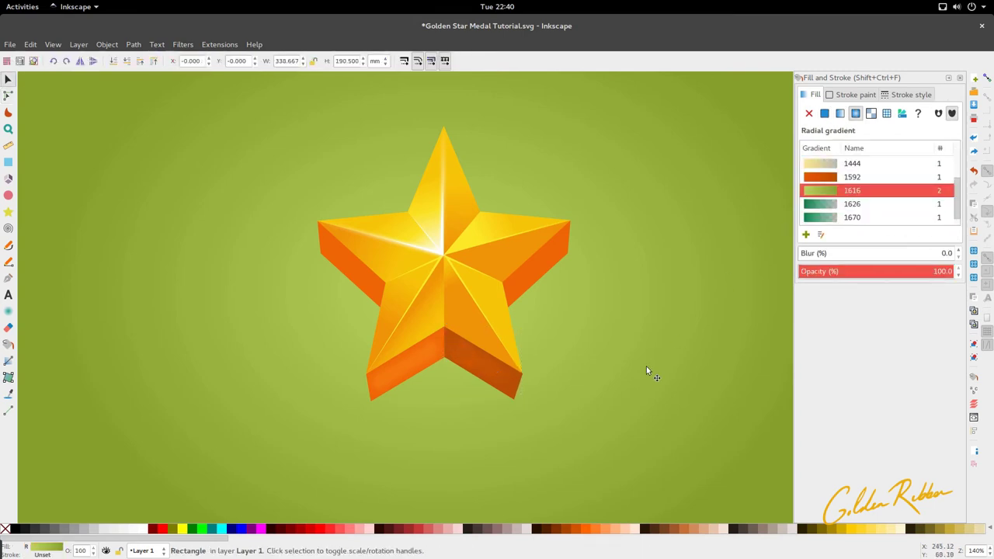
- Set the lightness of the lower-right highlight's inner gradient stop to 101
scroll(474, 366, "down", 1)
scroll(472, 367, "up", 2)
left_click(478, 363)
key("n")
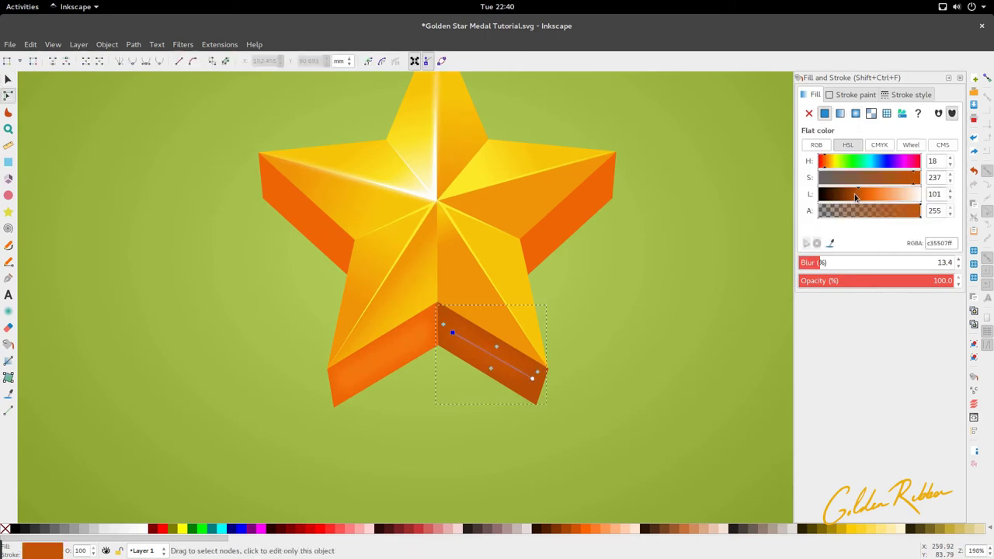
left_click(709, 363)
key("5")
key("s")
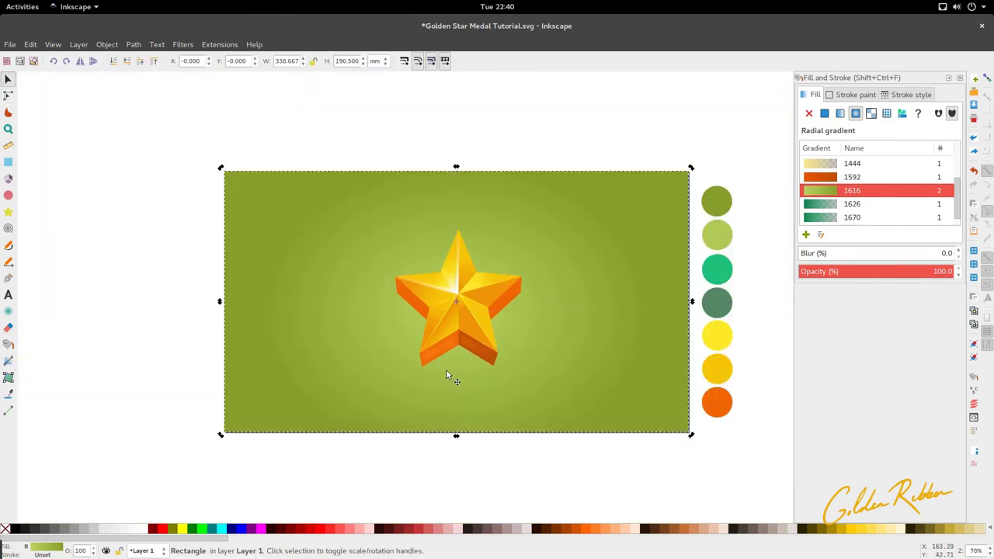
- Create an inset copy of the left arm's orange side face and set its fill hue to 22
scroll(439, 356, "up", 3)
left_click(407, 262)
key("n")
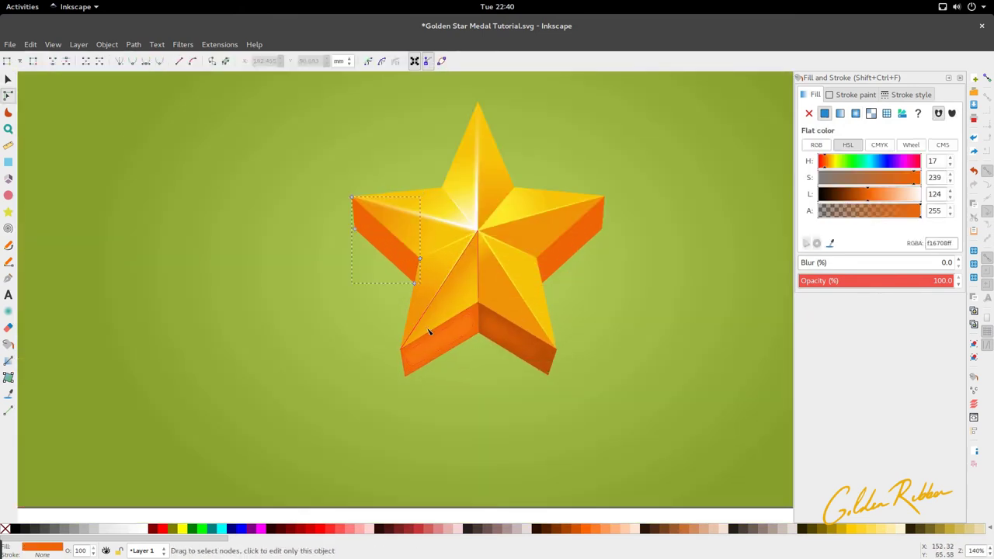
key("s")
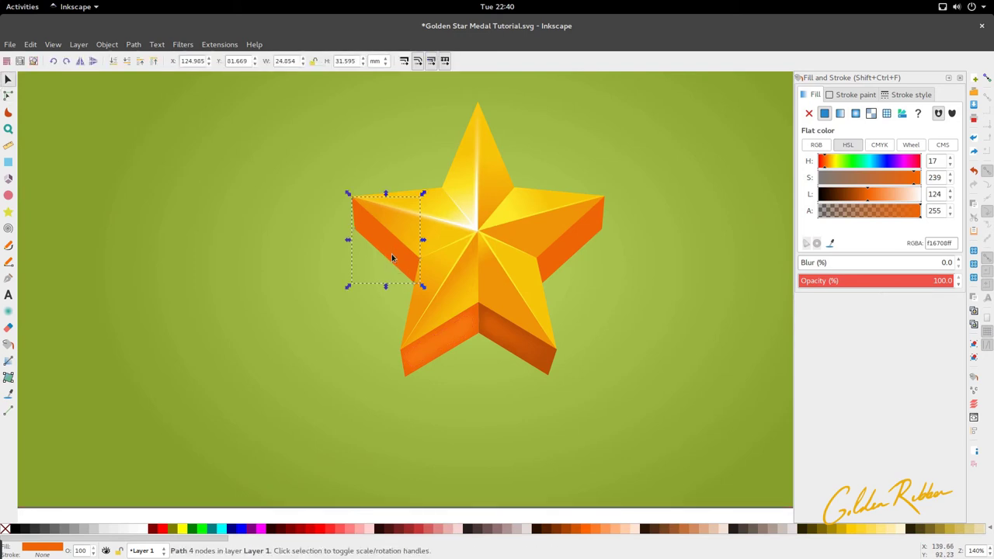
left_click(185, 44)
mouse_move(134, 44)
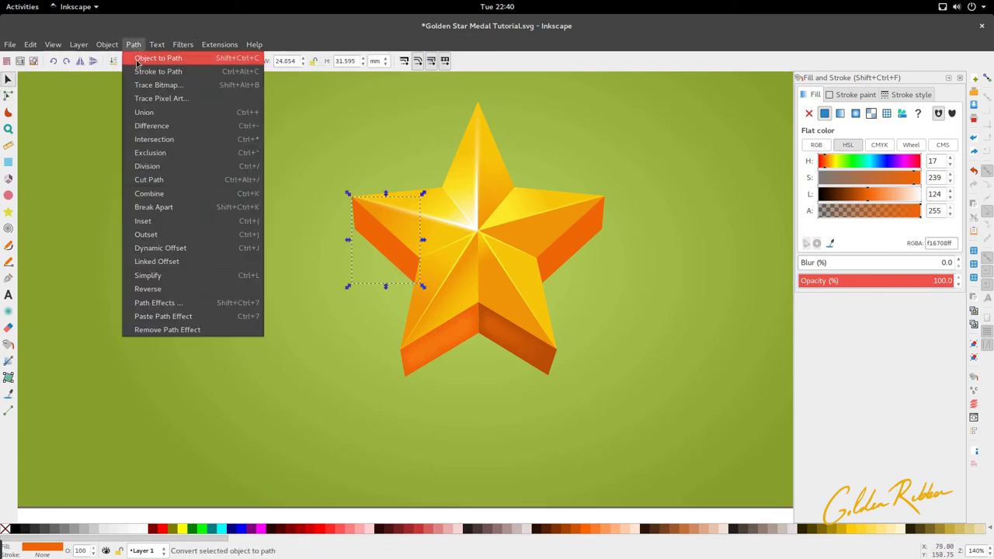
left_click(178, 226)
key("d")
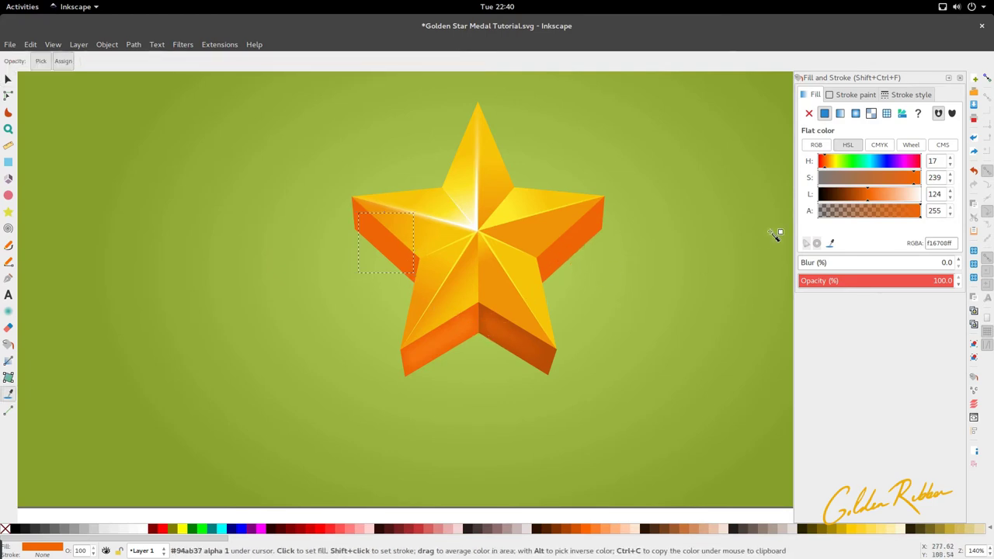
left_click_drag(827, 167, 829, 167)
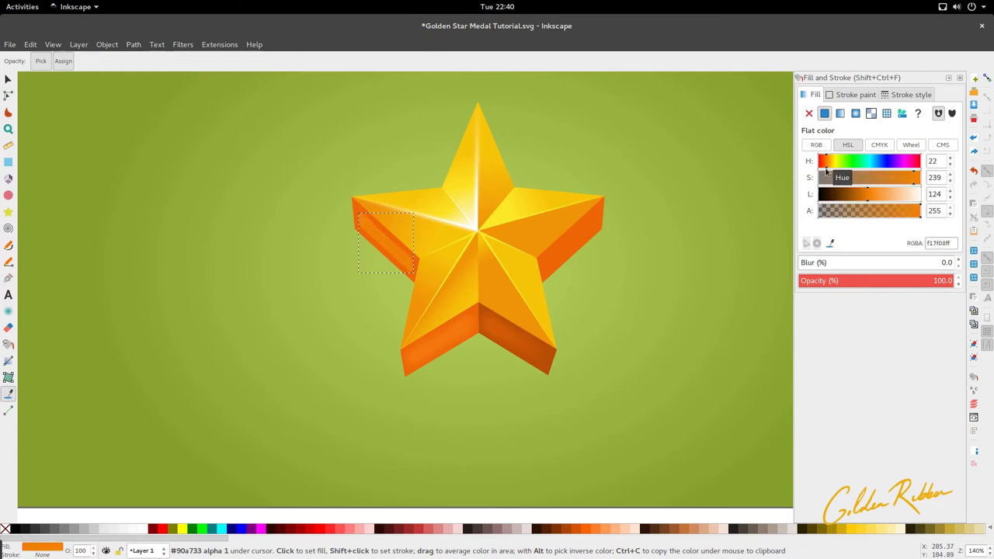
- Try the golden-yellow palette colour as the fill of the left side face's inset highlight, and undo it
scroll(442, 228, "down", 2)
left_click(716, 306)
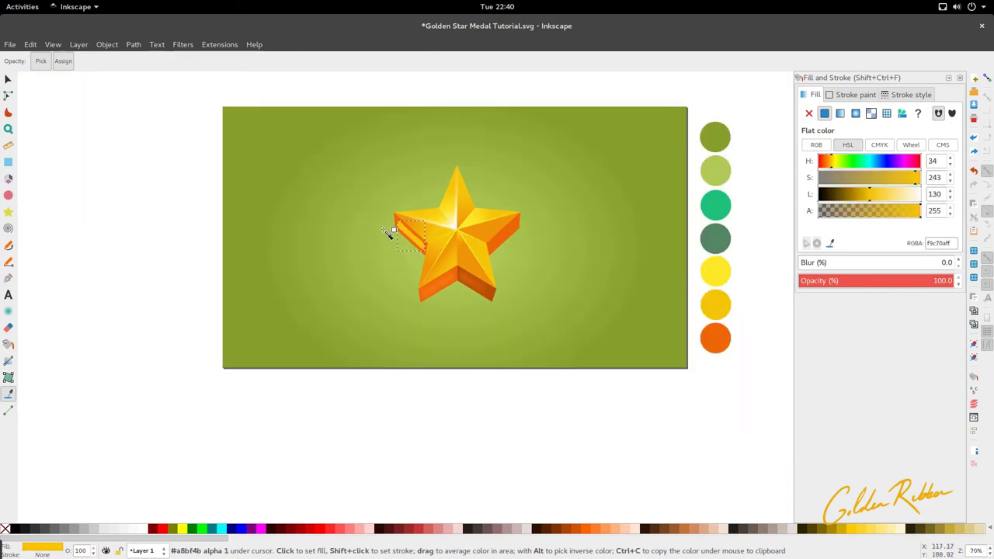
scroll(391, 231, "up", 2)
key("ctrl+z")
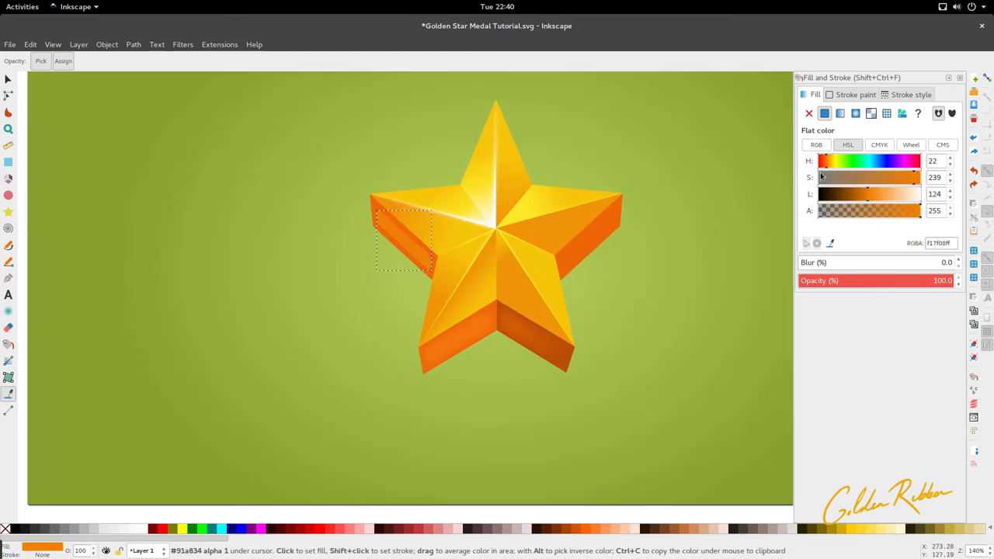
- Set the left inset highlight's lightness to 119 and duplicate the orange side face over it
left_click(867, 194)
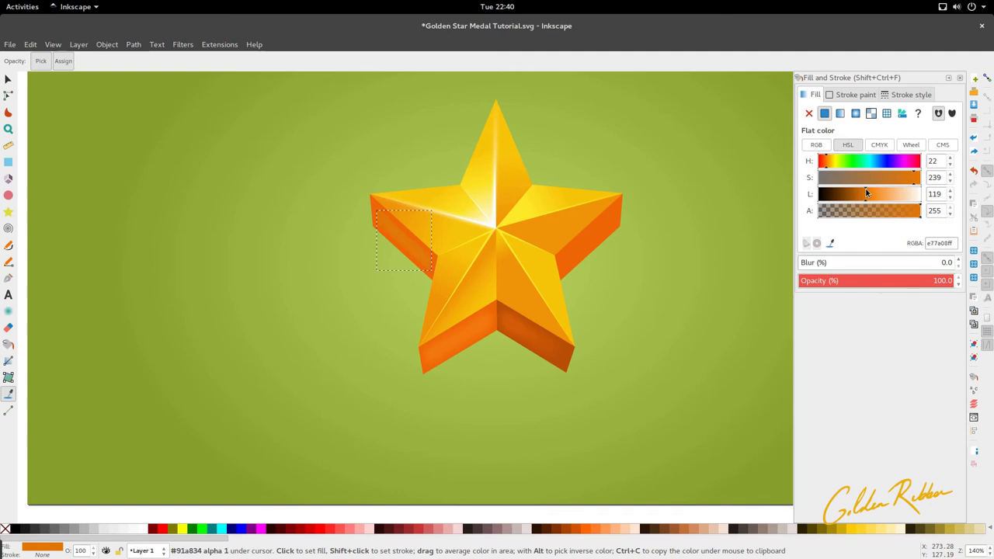
key("s")
scroll(430, 240, "up", 2)
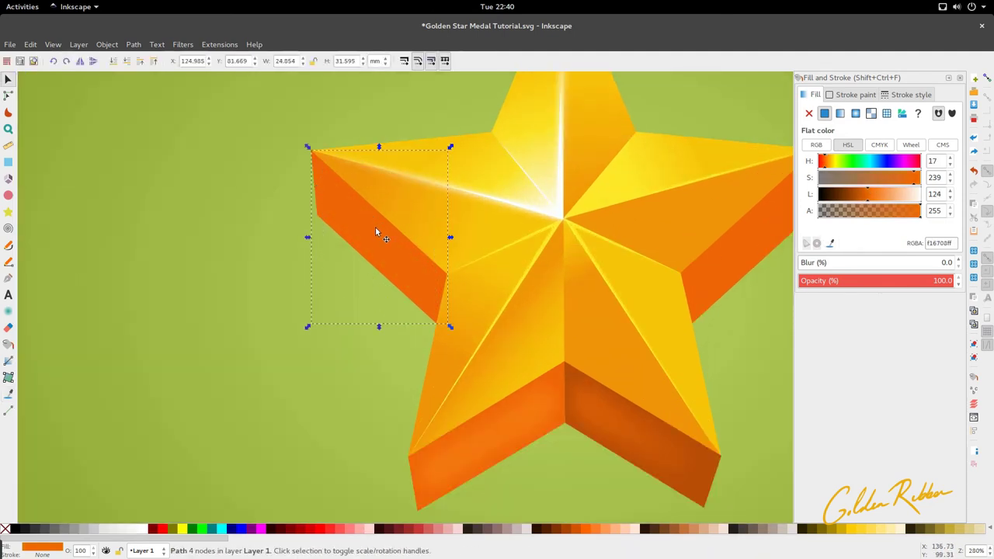
- Select the left inset highlight together with the duplicated side face, shifting the duplicate aside temporarily to reach the highlight
left_click_drag(375, 229, 257, 252)
left_click(400, 258)
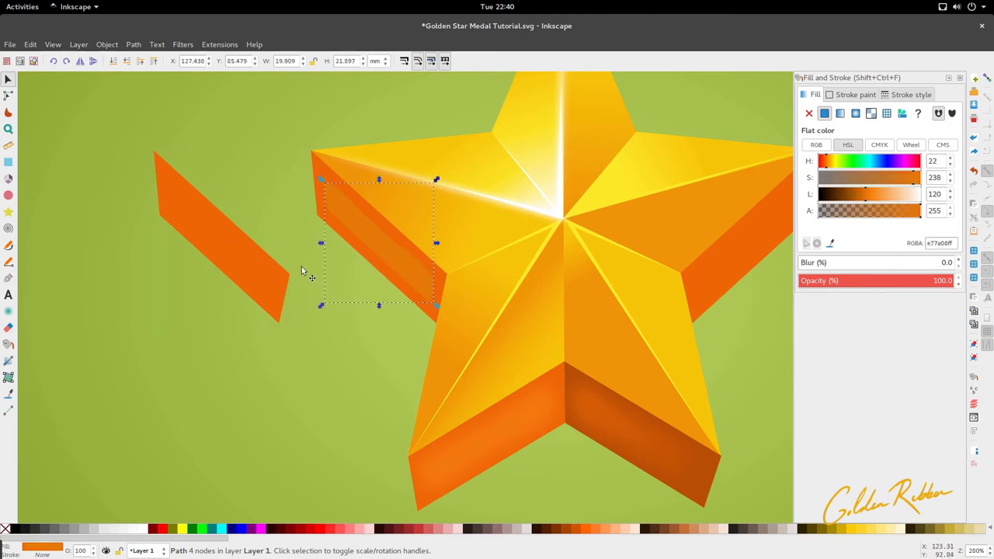
left_click(264, 267, "shift")
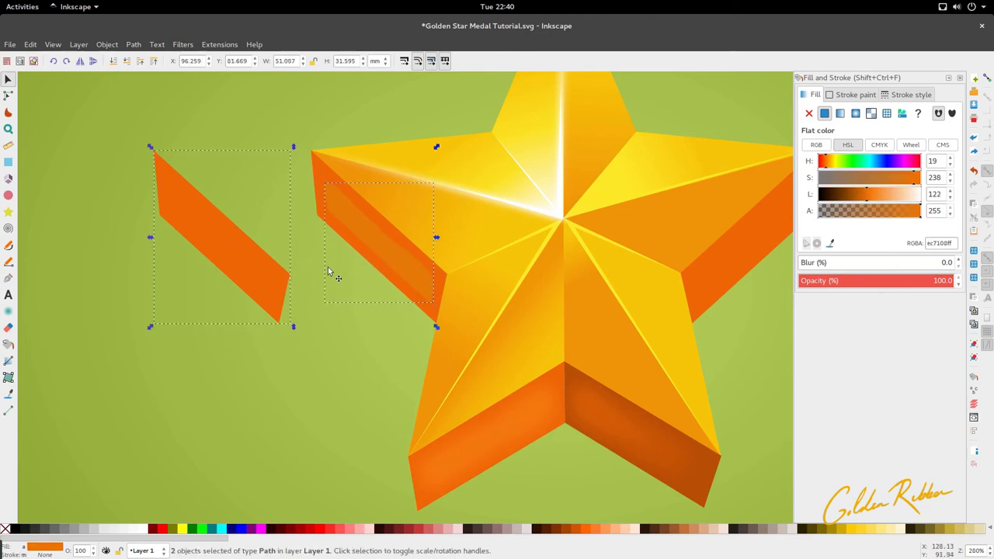
key("ctrl")
key("ctrl+z")
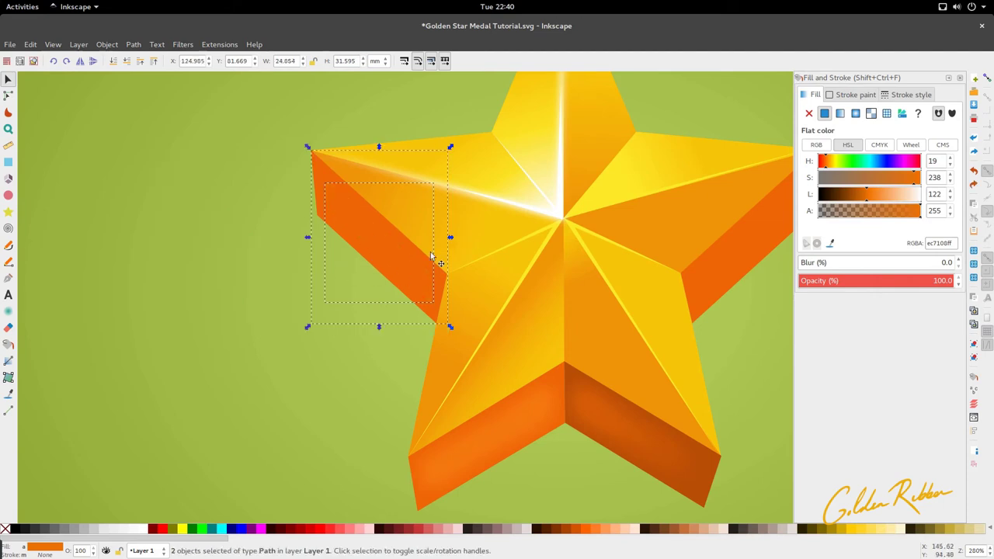
left_click_drag(381, 249, 263, 243)
key("ctrl+z")
left_click_drag(386, 237, 315, 248)
key("ctrl+z")
scroll(396, 254, "down", 1)
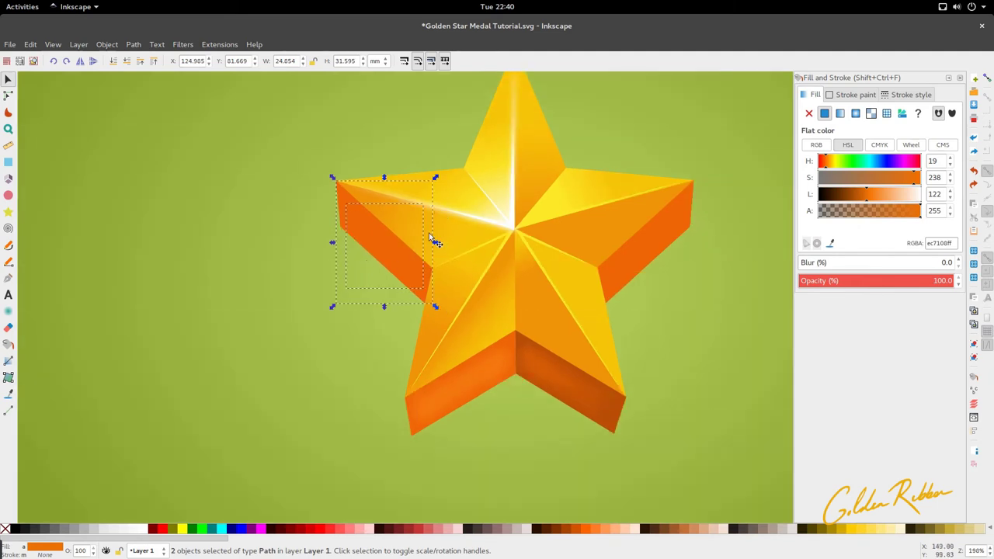
left_click(134, 45)
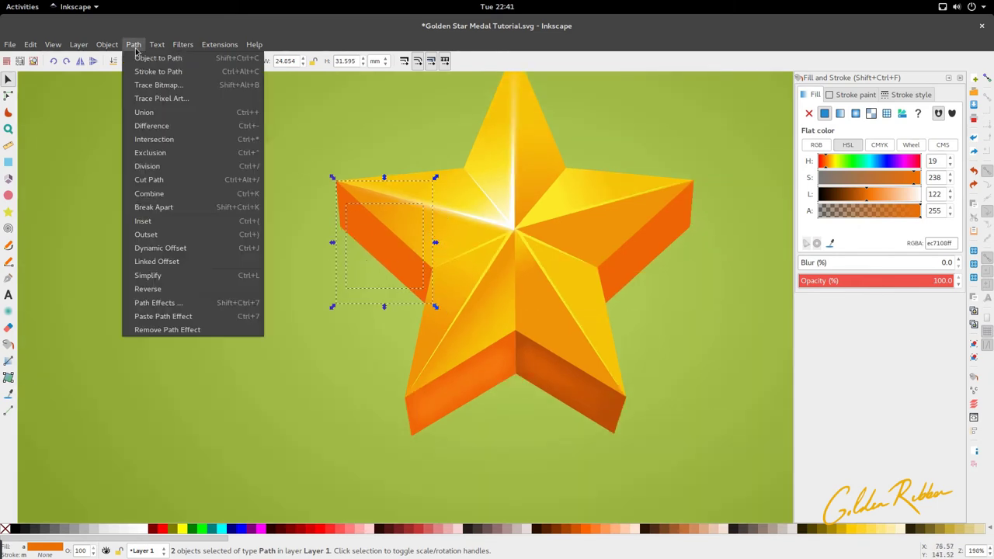
left_click(136, 47)
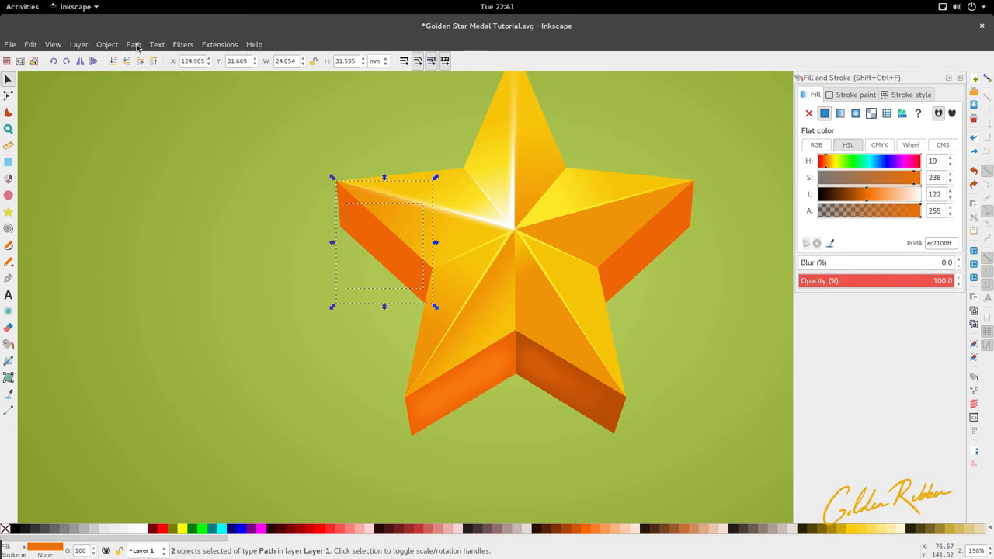
- Clip the left inset highlight to the duplicated side face and select the clipped highlight
right_click(378, 241)
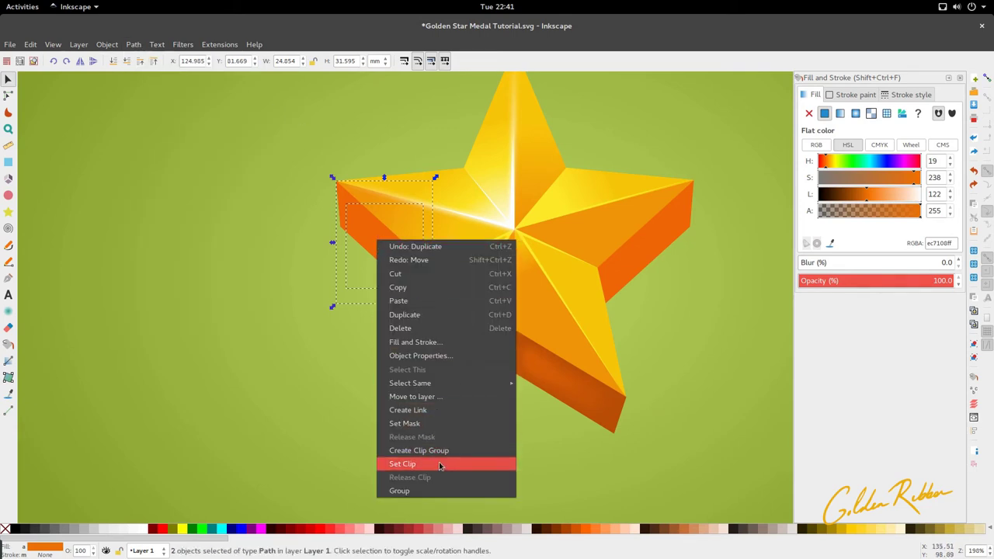
left_click(440, 465)
left_click(400, 284)
left_click(401, 277)
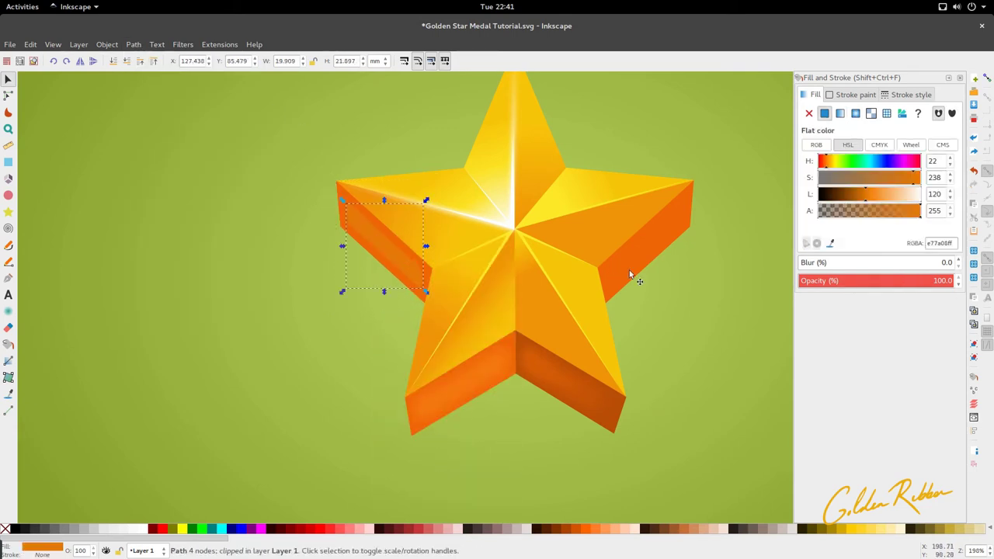
- Set the blur of the left side face's highlight to 12.8%, matching the lower-left face's highlight
left_click(805, 264)
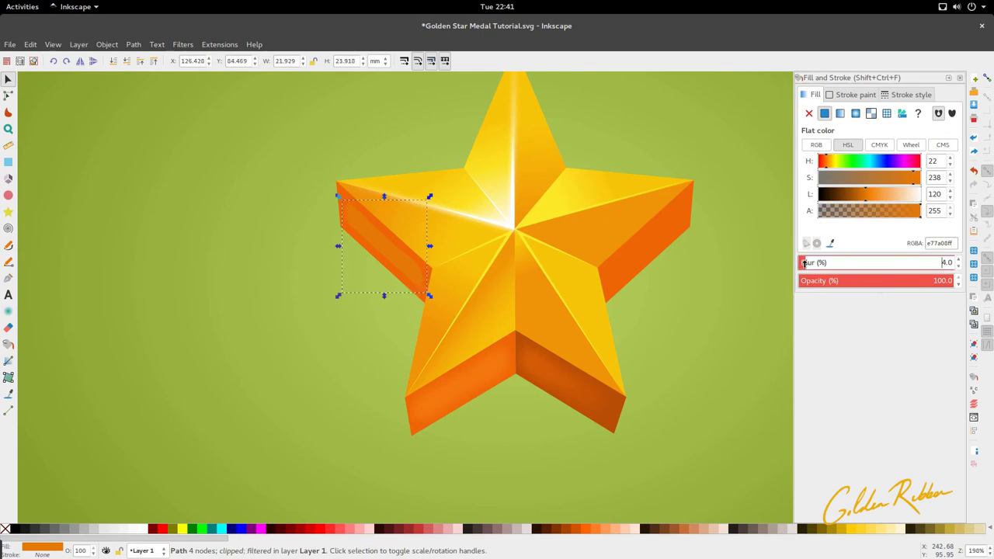
left_click(470, 391)
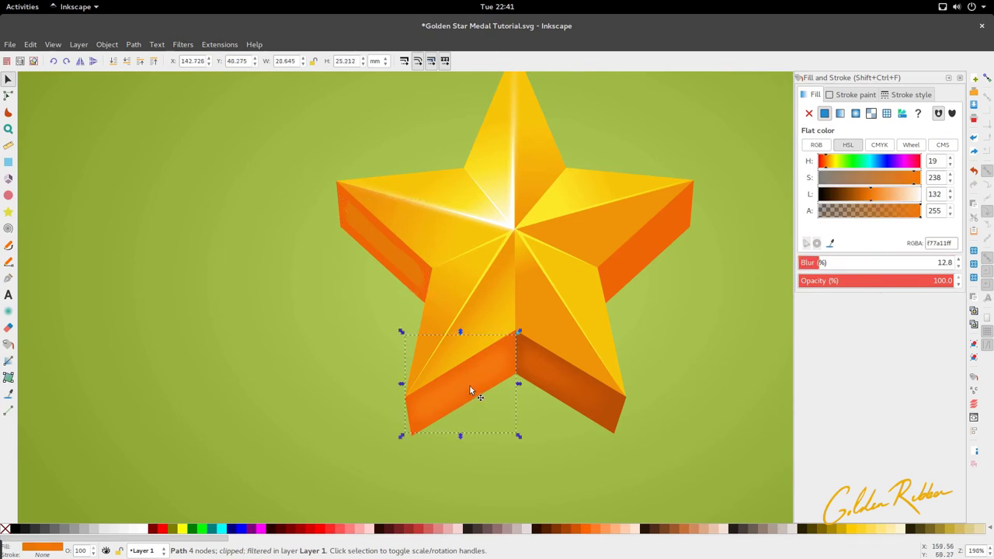
left_click(415, 282)
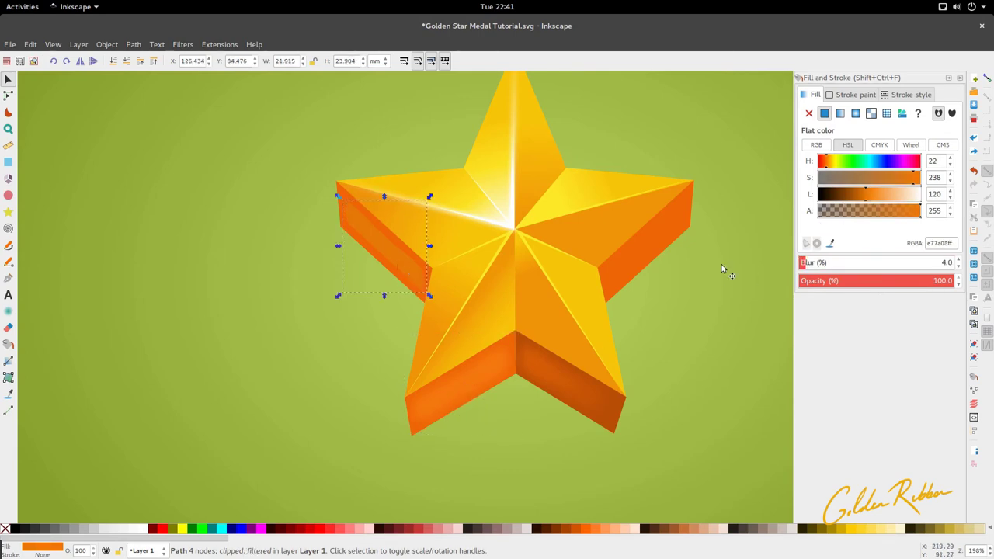
double_click(946, 263)
type("12.8")
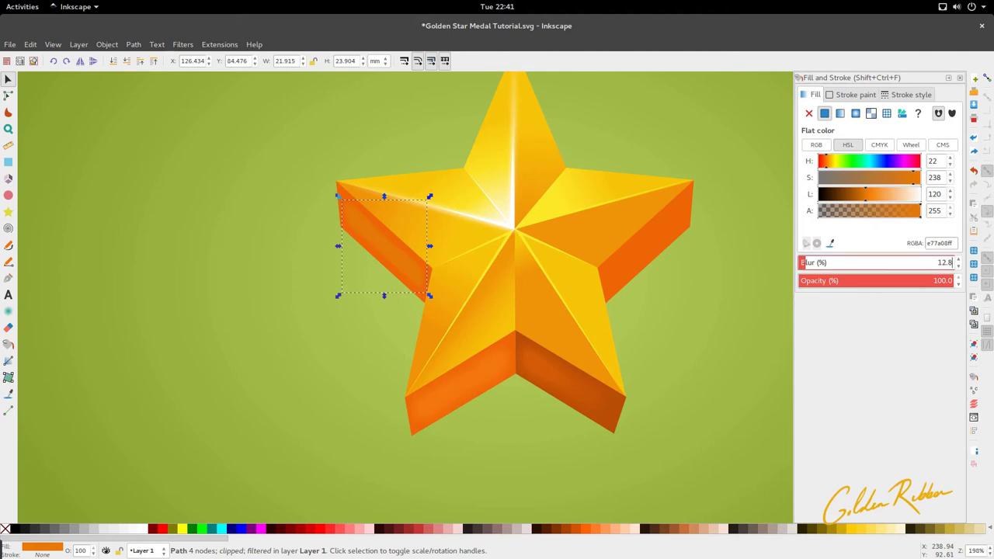
key("Return")
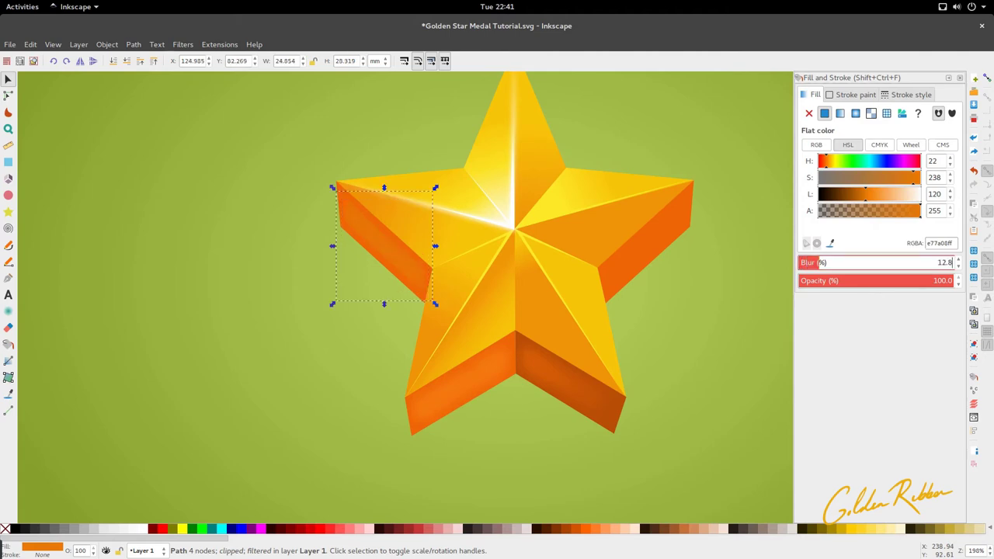
left_click(371, 283)
left_click(390, 261, "ctrl")
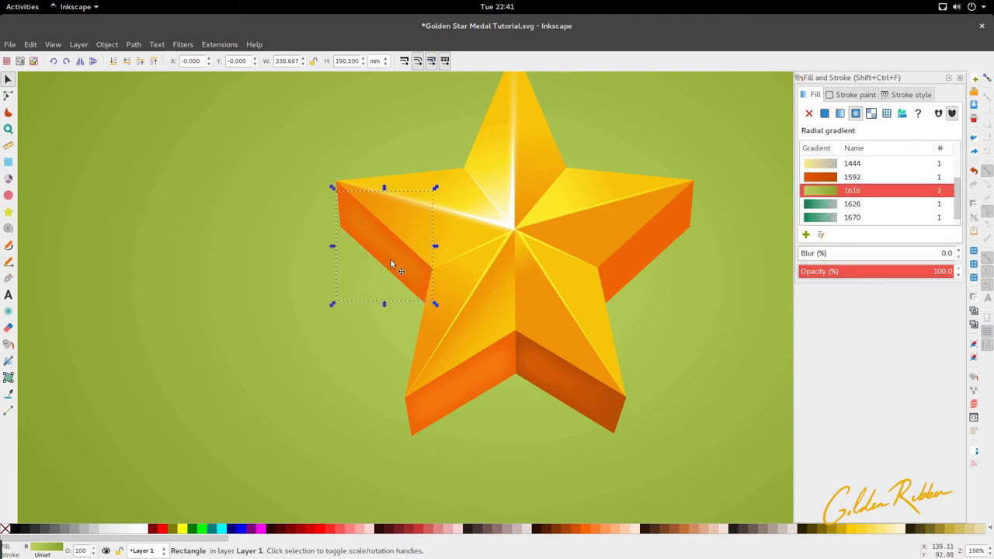
- Place a copy of the left side face's clipped highlight on the right side face and flip it horizontally
left_click_drag(389, 257, 651, 282)
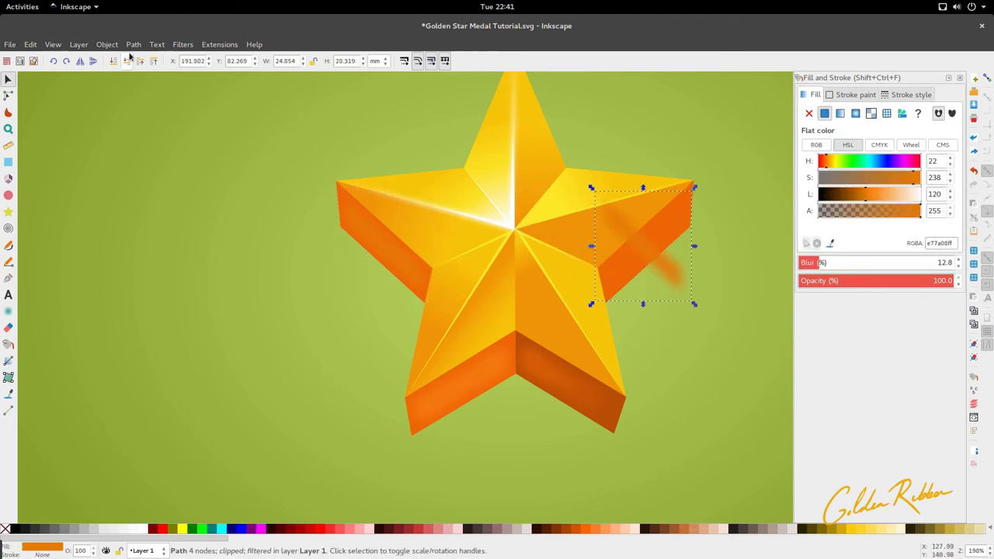
left_click(80, 60)
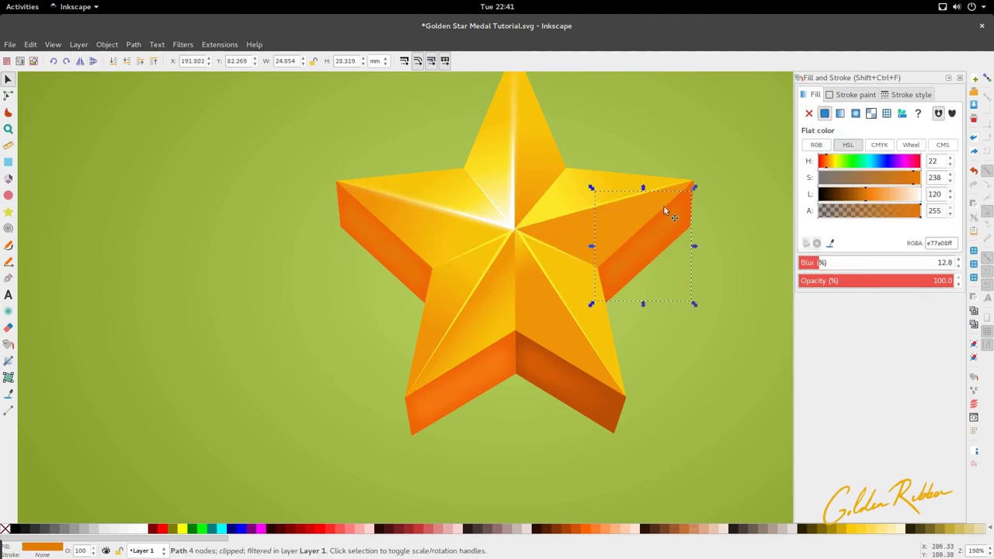
left_click(651, 297)
- Apply a linear gradient along the right side face's highlight, coloring its inner end with the dark orange sampled from the lower-right face
left_click(640, 262)
key("g")
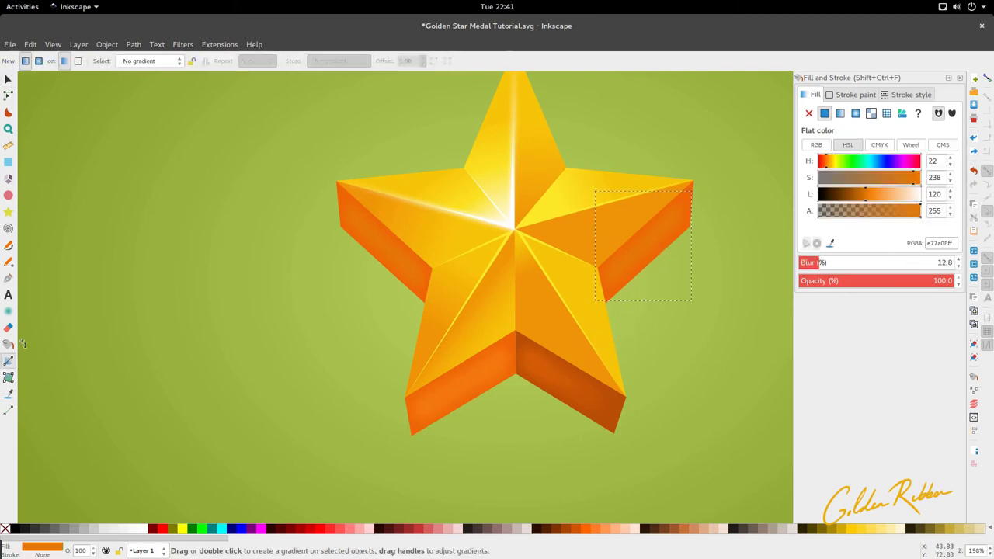
left_click_drag(620, 269, 668, 225)
left_click(612, 280)
key("d")
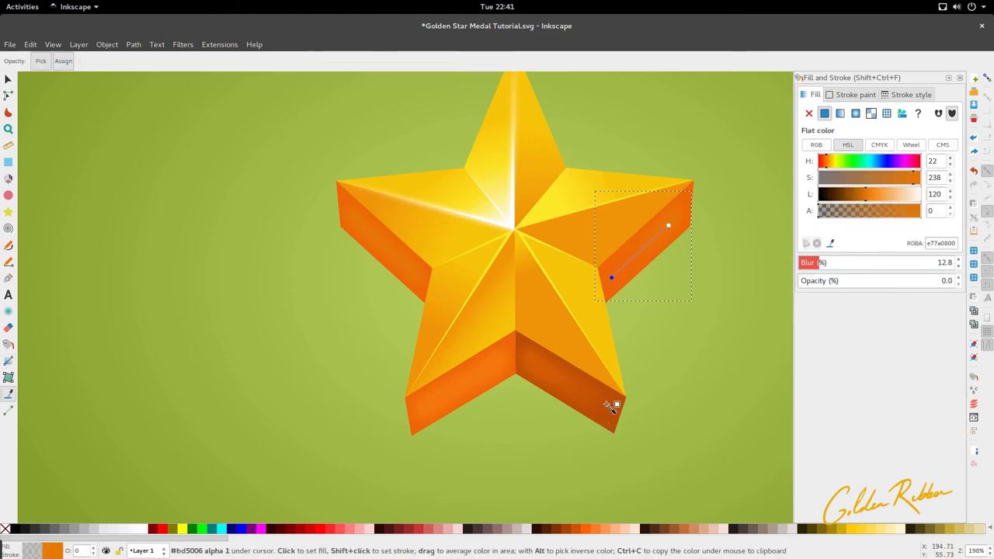
key("s")
scroll(627, 322, "down", 1)
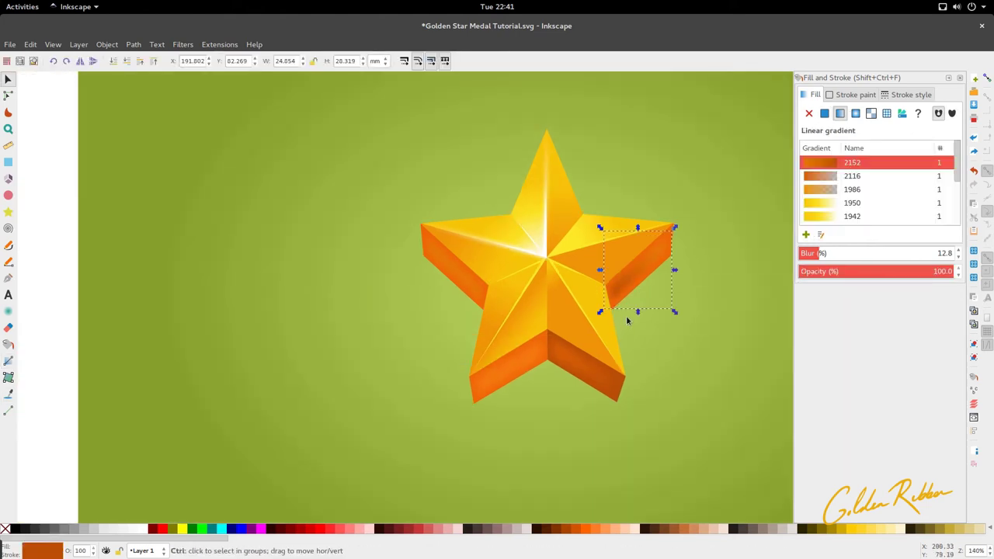
- Fill the right side face under the highlight with the dark orange ba4f06 sampled from the lower-right side face
scroll(627, 315, "up", 1)
double_click(618, 284)
left_click(621, 292)
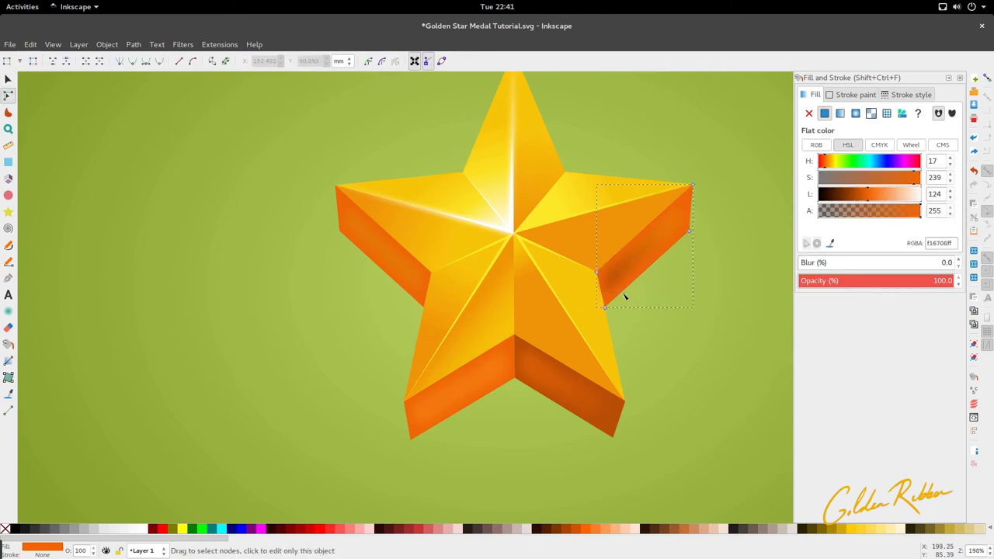
key("d")
left_click(624, 402)
key("s")
scroll(650, 290, "down", 2)
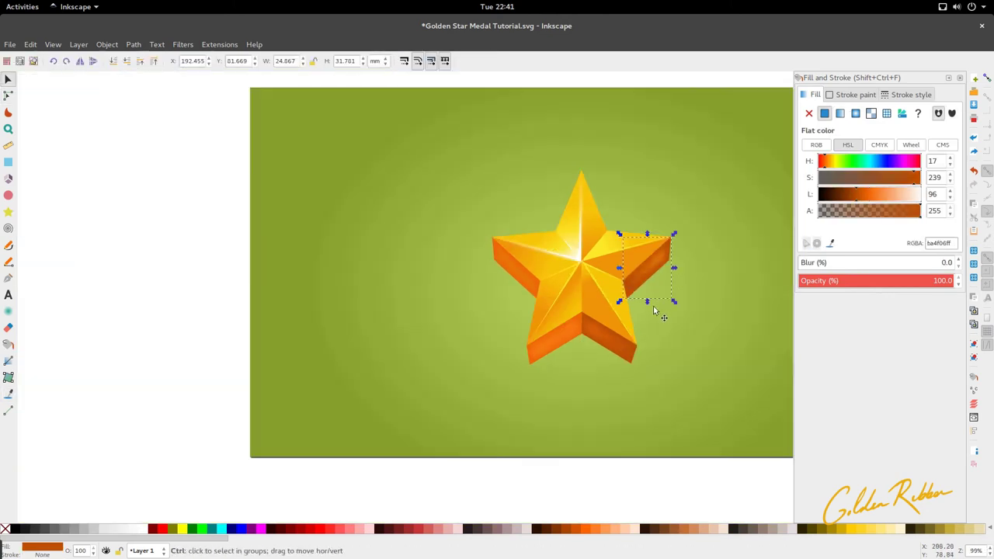
left_click(653, 308)
scroll(552, 311, "down", 2)
scroll(553, 311, "up", 4)
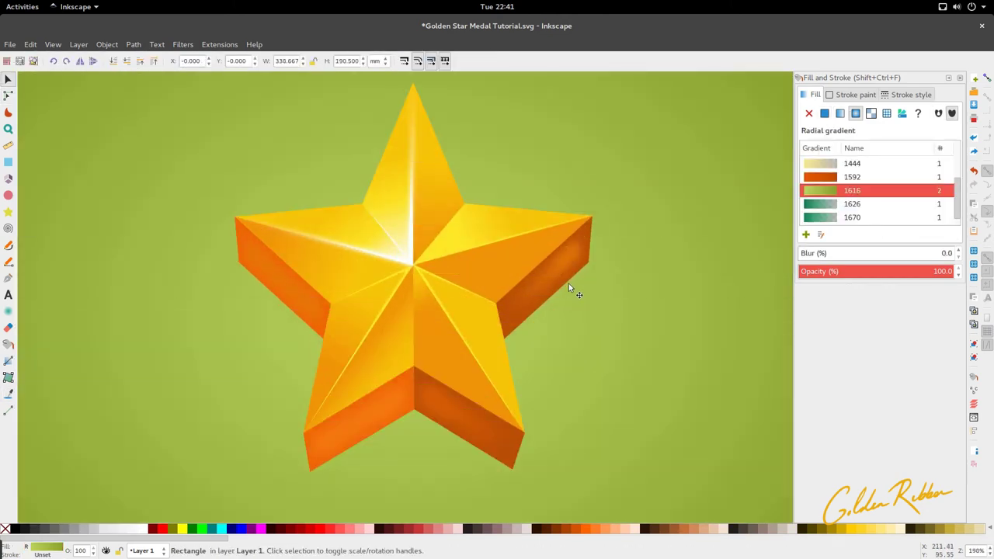
- Apply a linear gradient toward the right side face's outer end, coloring that end with the bright orange sampled from the lower-left face
key("n")
left_click(570, 284)
key("g")
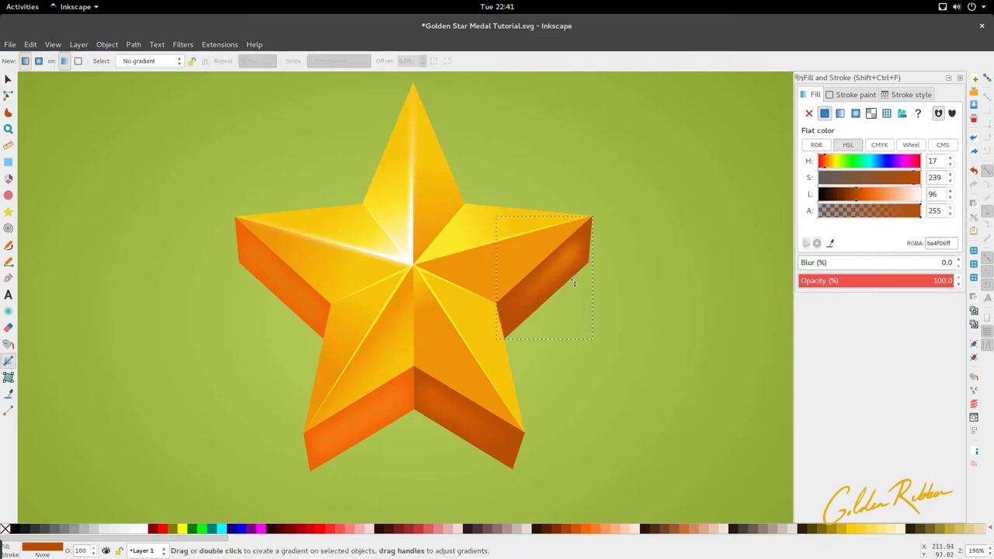
left_click_drag(571, 279, 605, 246)
key("d")
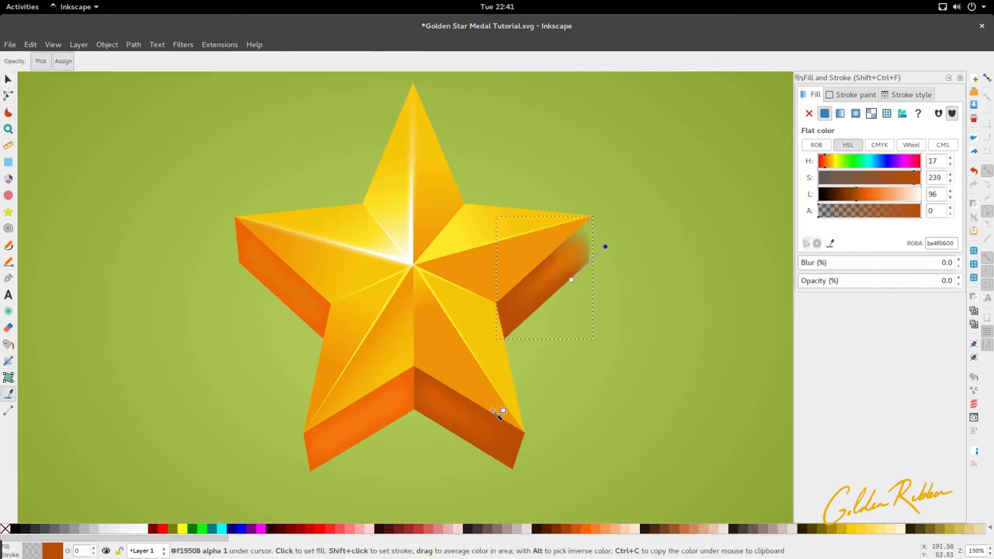
left_click(391, 404)
key("s")
left_click(422, 436)
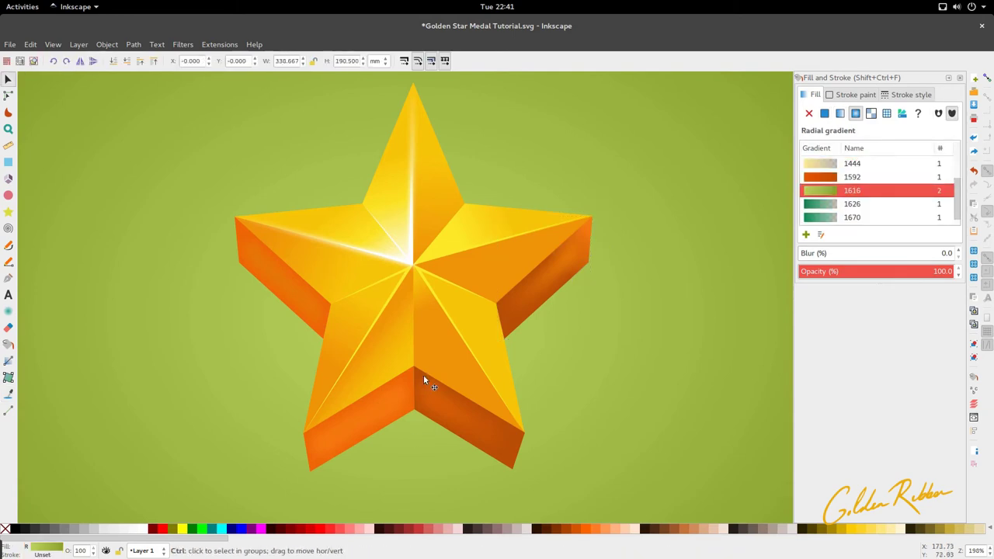
- Examine the shading of the star's orange side faces up close and against the whole green background
scroll(424, 376, "down", 4)
scroll(424, 377, "up", 3)
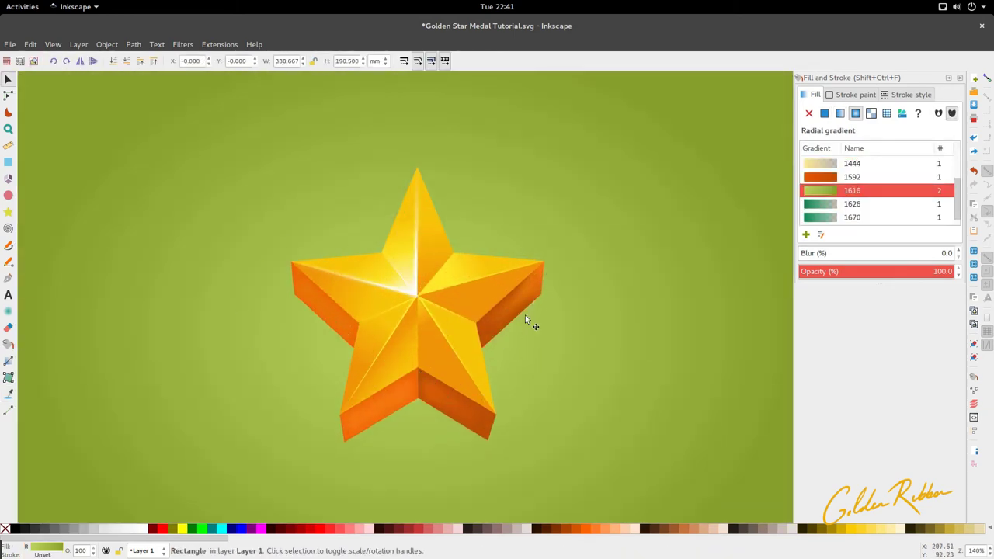
scroll(466, 326, "up", 2)
scroll(489, 371, "down", 1)
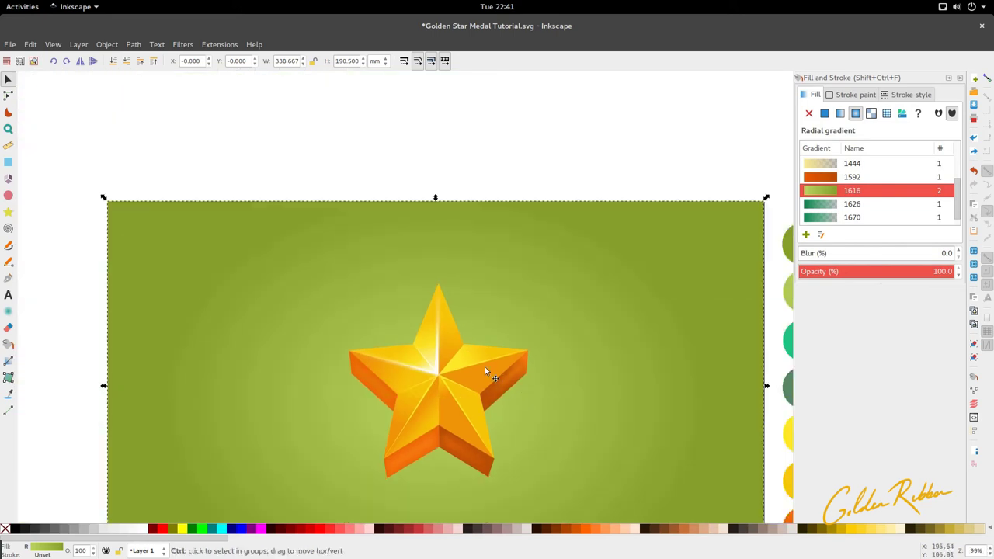
scroll(494, 384, "up", 1)
scroll(358, 412, "down", 1)
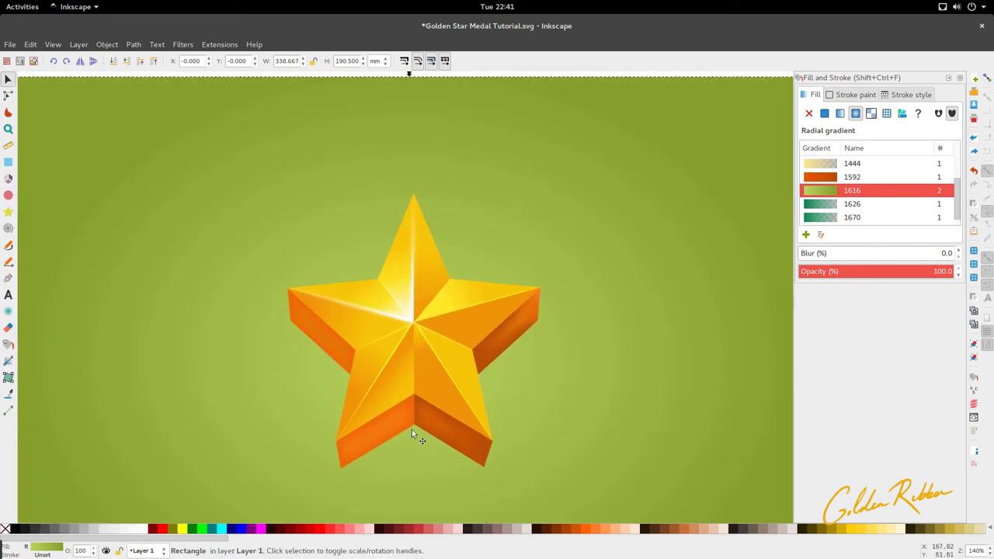
scroll(411, 421, "up", 4, "ctrl")
scroll(442, 389, "down", 6, "ctrl")
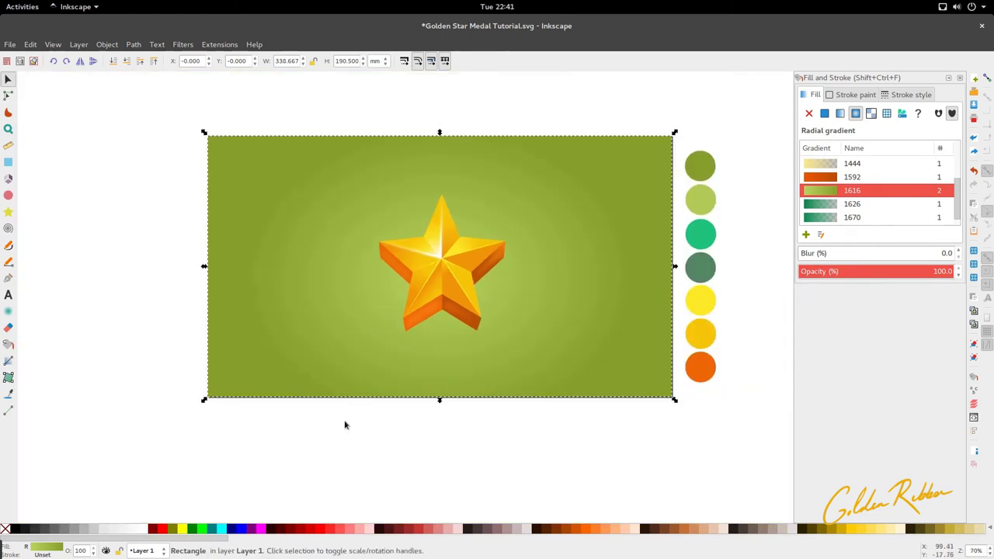
- Select all the objects making up the star and move the whole star slightly down on the green background
left_click_drag(345, 425, 535, 166)
left_click(484, 275)
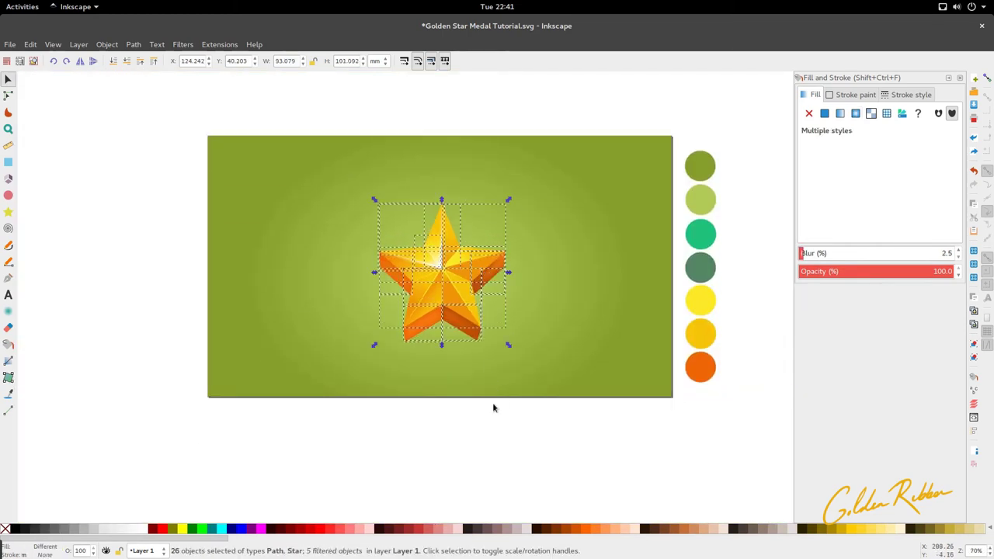
left_click(497, 425)
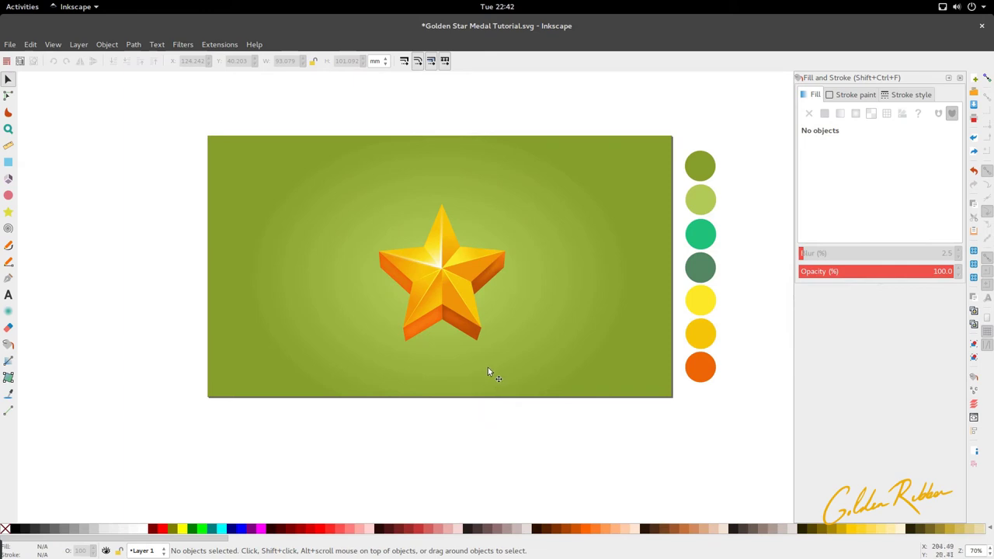
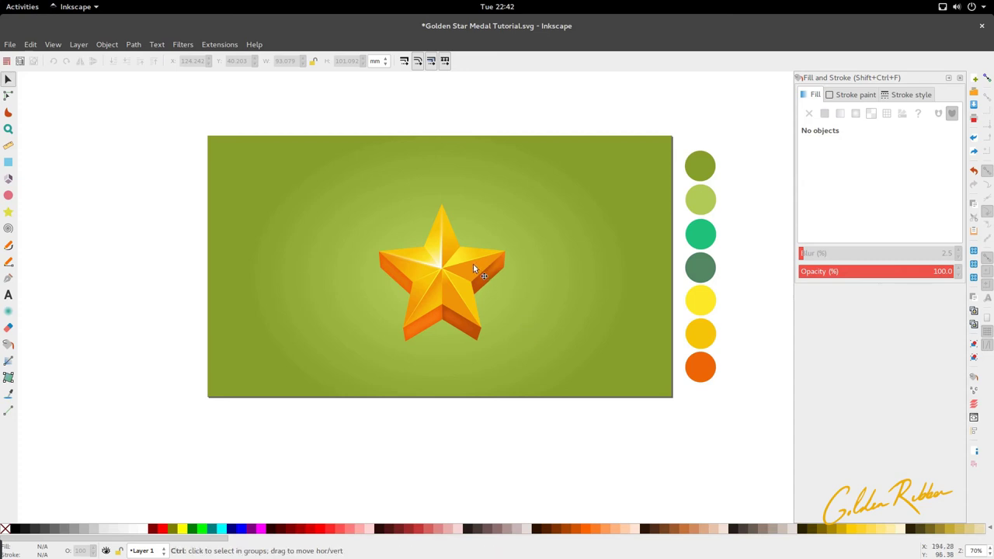
- Draw a rectangle about 57 × 68 mm over the star's upper part and convert it to a path
scroll(473, 264, "up", 1, "ctrl")
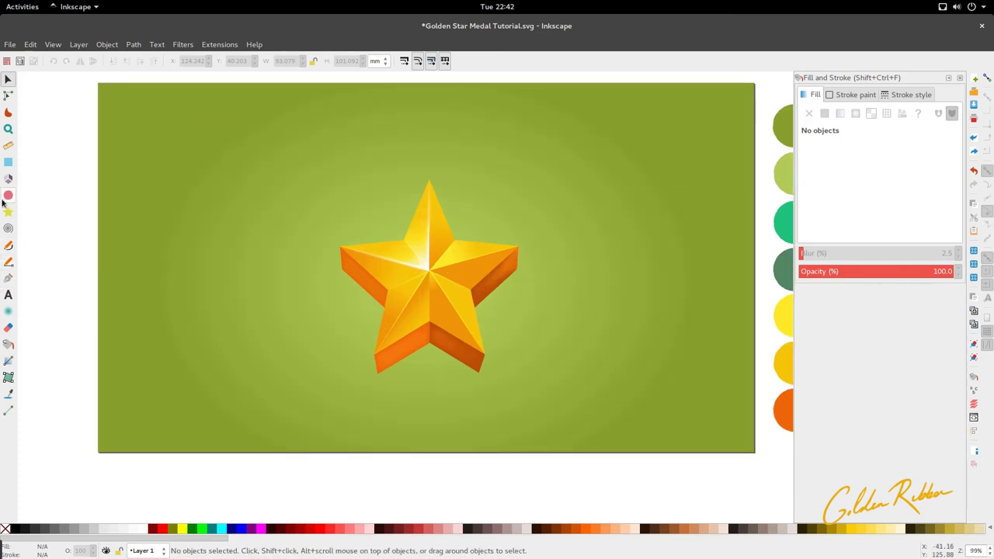
left_click(8, 161)
left_click_drag(388, 136, 465, 247)
key("s")
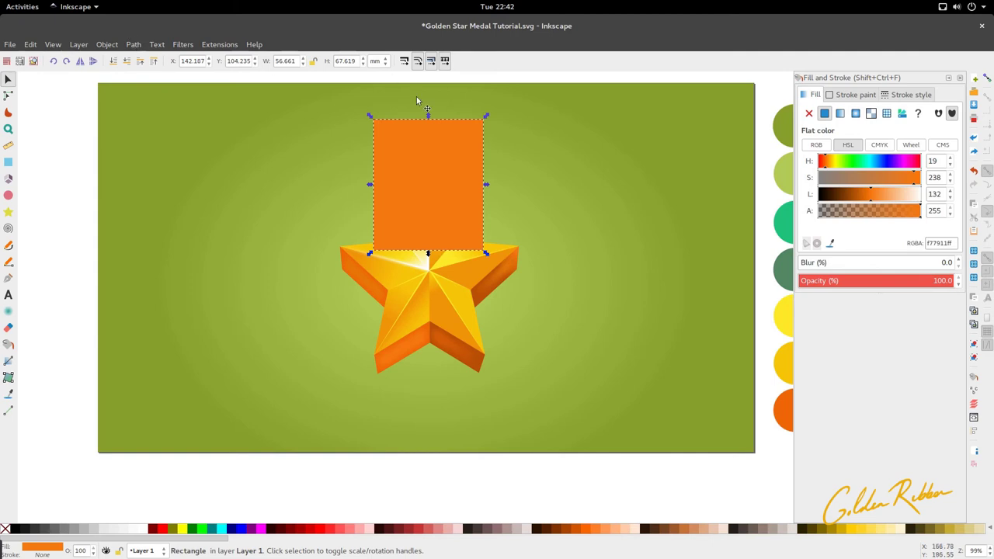
left_click(133, 45)
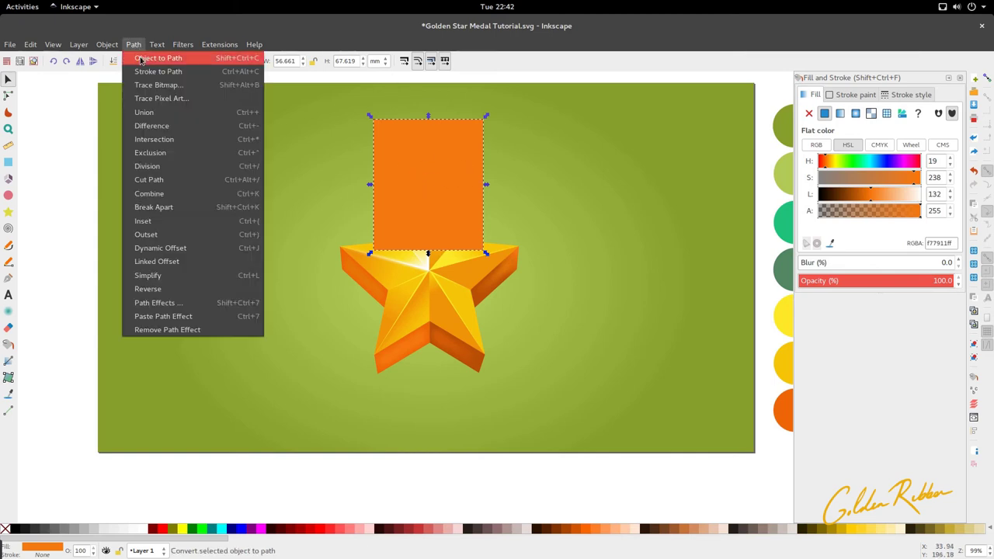
left_click(187, 58)
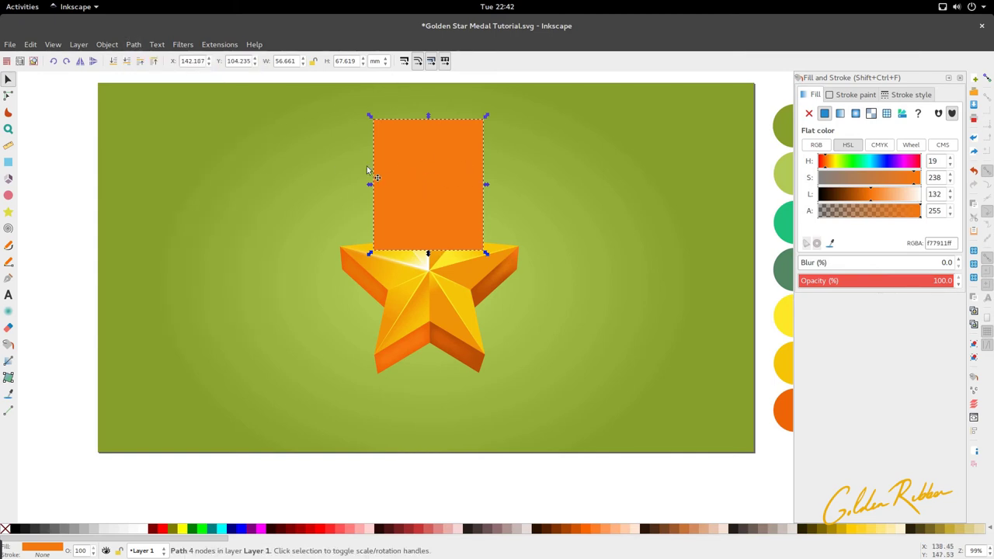
- Insert a new node in the middle of the orange rectangle's bottom edge
key("n")
left_click_drag(361, 197, 505, 266)
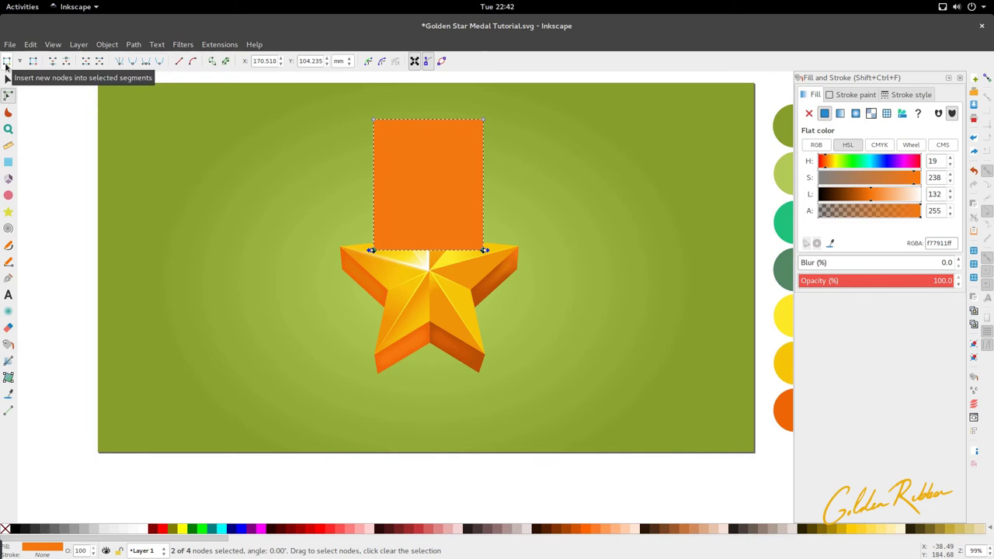
left_click(289, 295)
left_click(412, 245)
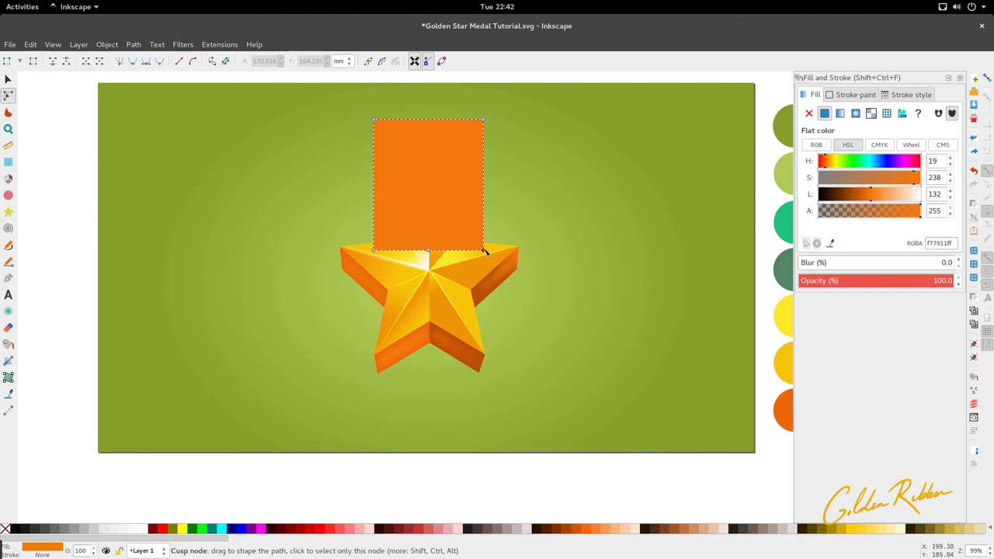
scroll(425, 255, "down", 2)
scroll(424, 255, "up", 2)
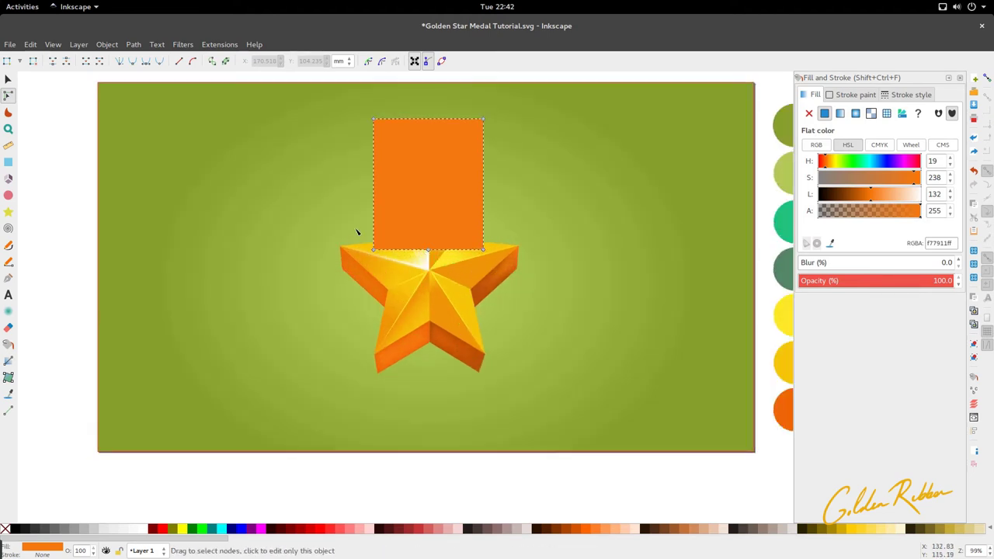
- Raise the rectangle's two lower corner nodes to give its bottom edge a V shape, with the point at the star's center
left_click_drag(358, 231, 402, 273)
left_click_drag(529, 271, 464, 237)
key("s")
scroll(464, 238, "down", 3)
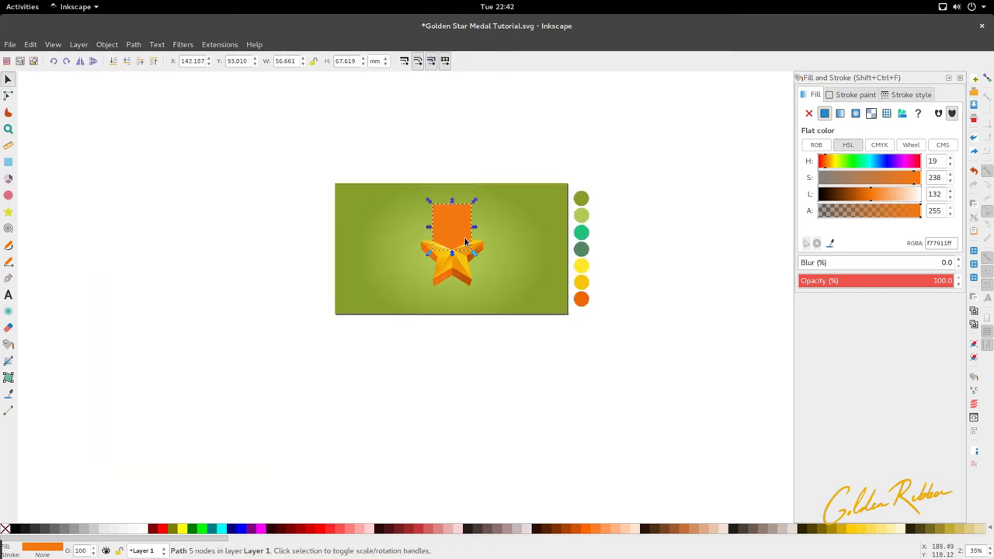
scroll(464, 242, "up", 2)
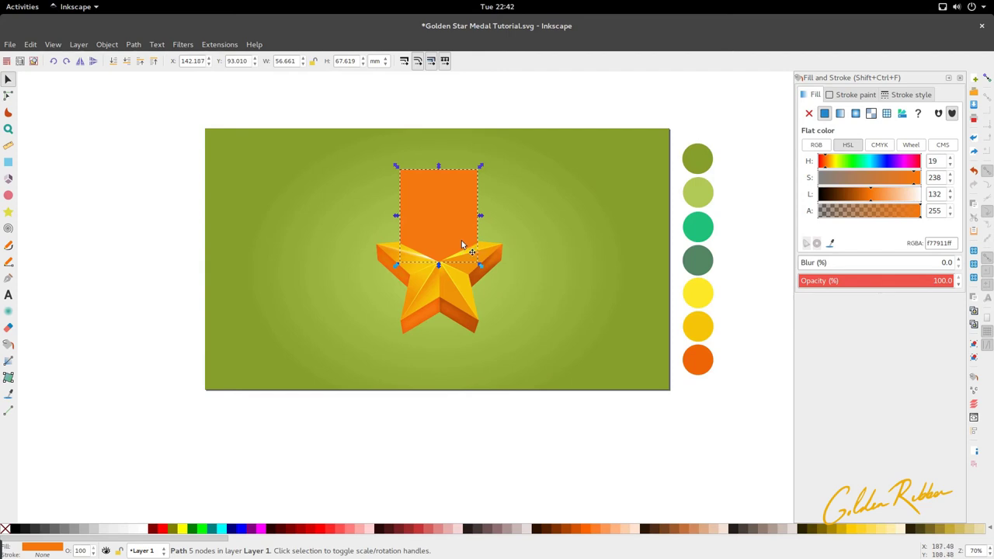
- Insert nodes midway along both slanted lower edges of the orange shape and delete the node at its bottom tip
scroll(456, 250, "up", 2)
key("n")
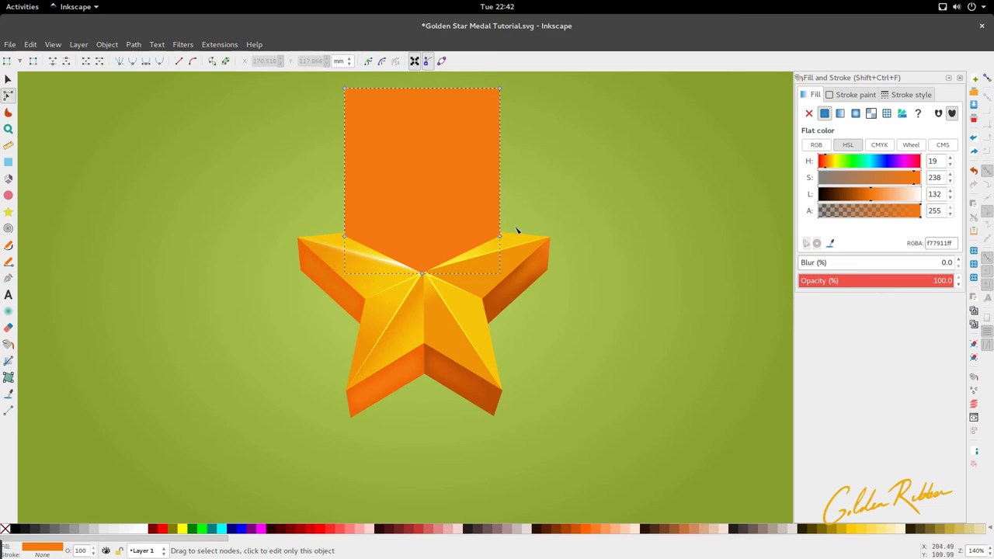
left_click_drag(516, 229, 304, 316)
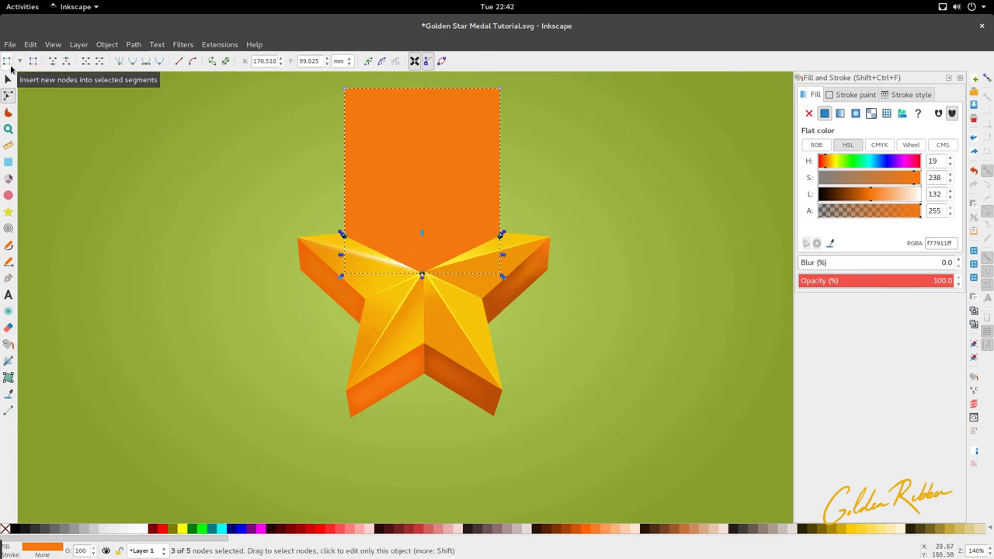
left_click(8, 62)
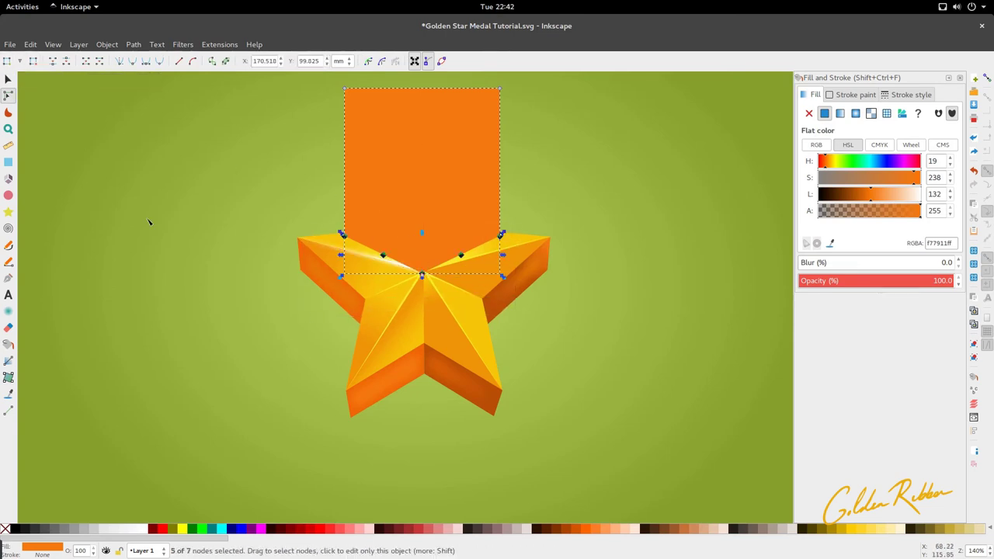
left_click(422, 275)
key("Delete")
- Make the bottom segment between the two newly inserted nodes a straight line, flattening the shape's tip
left_click_drag(344, 282, 492, 244)
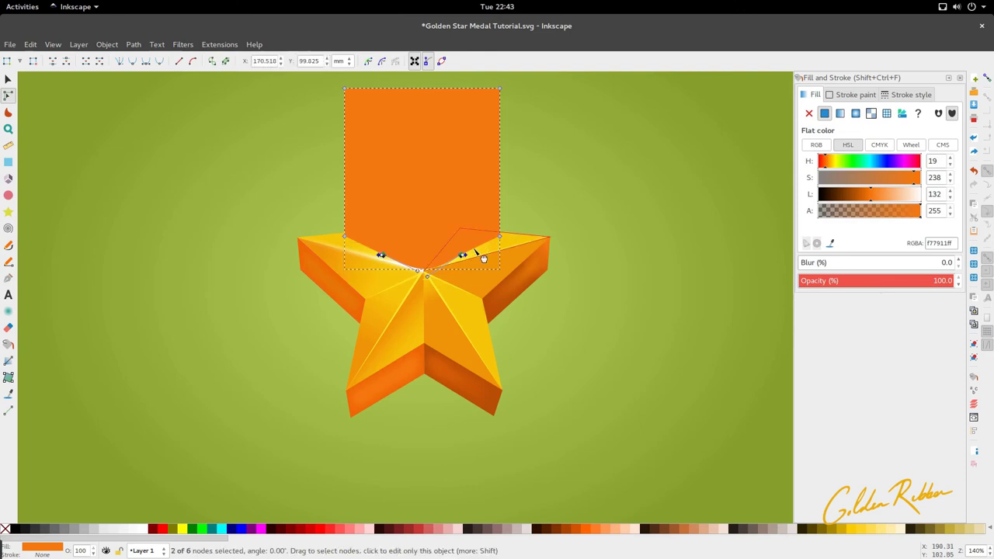
left_click(178, 67)
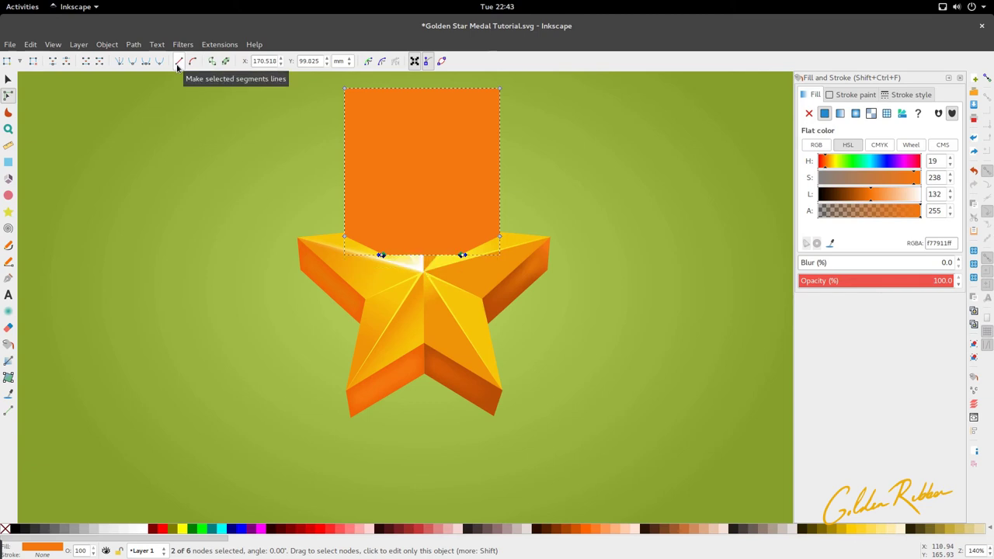
key("s")
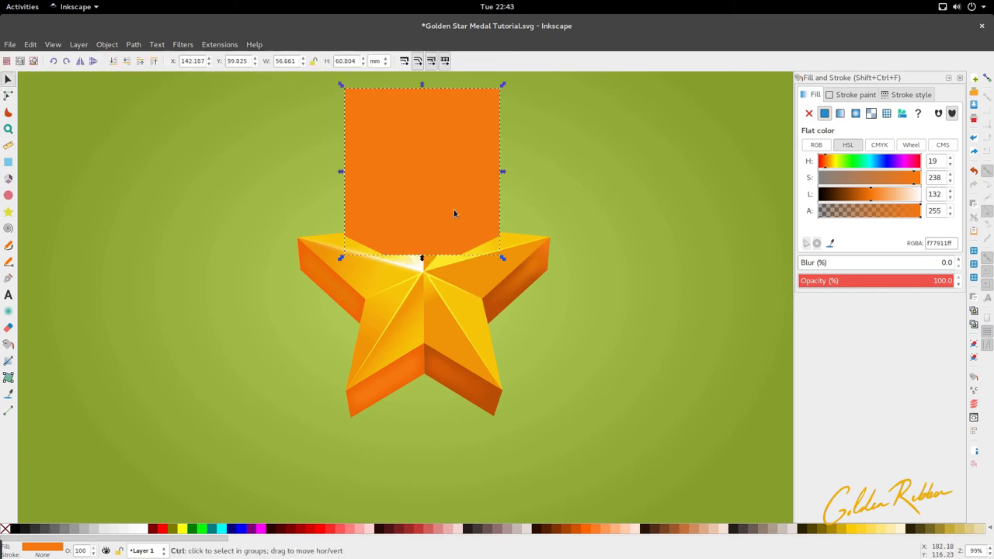
- Move the orange shape up about 16 mm over the star's top point and open its nodes for editing
scroll(454, 209, "down", 1)
left_click_drag(454, 209, 447, 181)
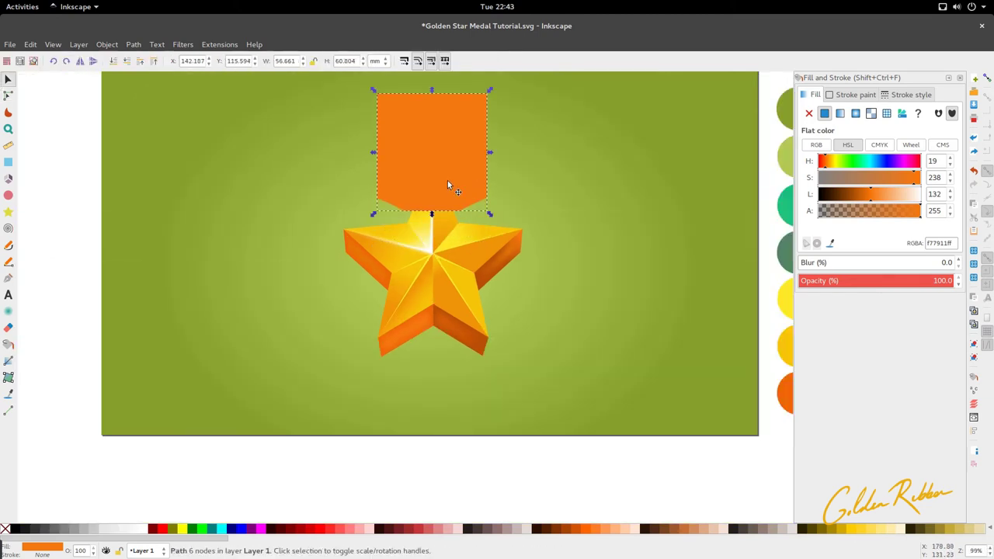
key("n")
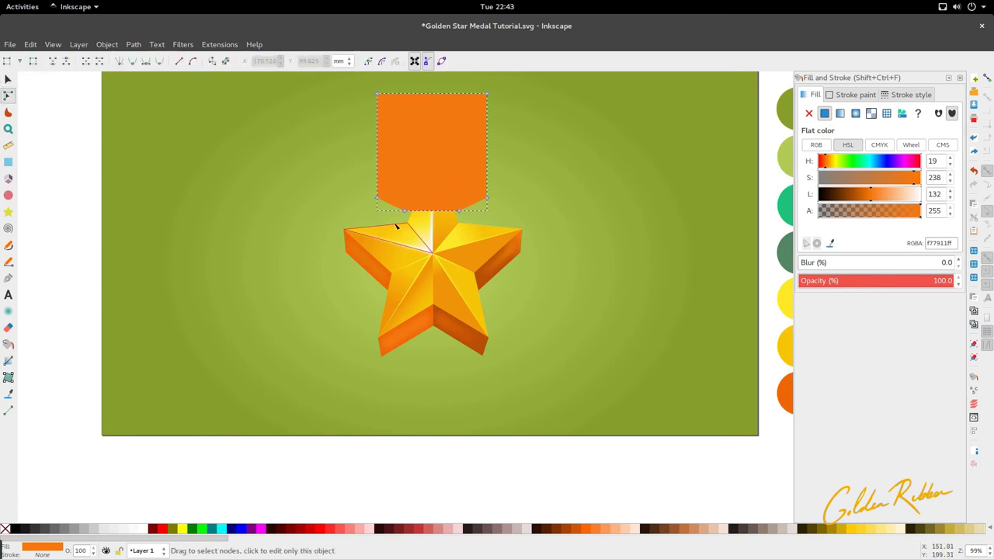
- Extend the orange shape's bottom edge down onto the star's upper arms and place the shape behind the star, above the background
left_click_drag(461, 211, 461, 225)
key("s")
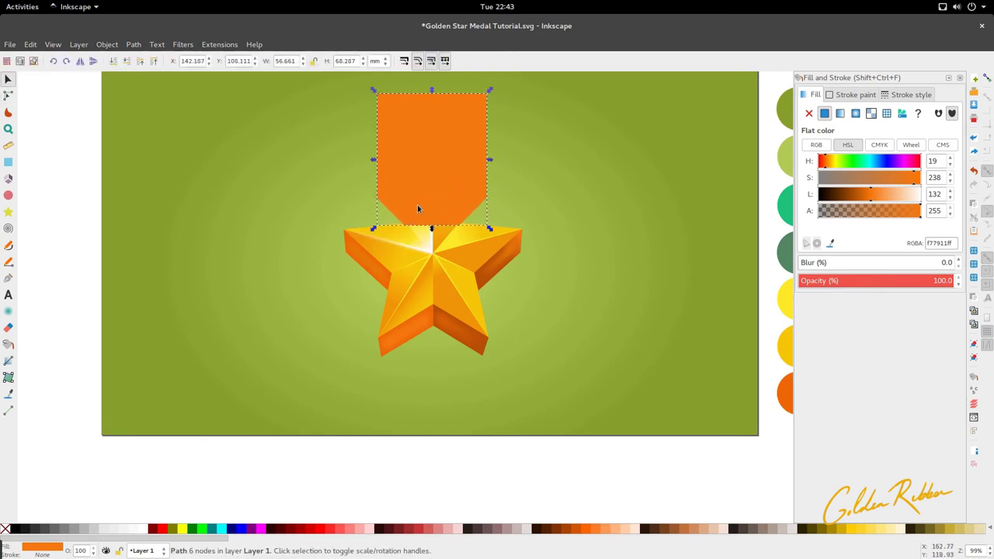
left_click(127, 62)
left_click(125, 62)
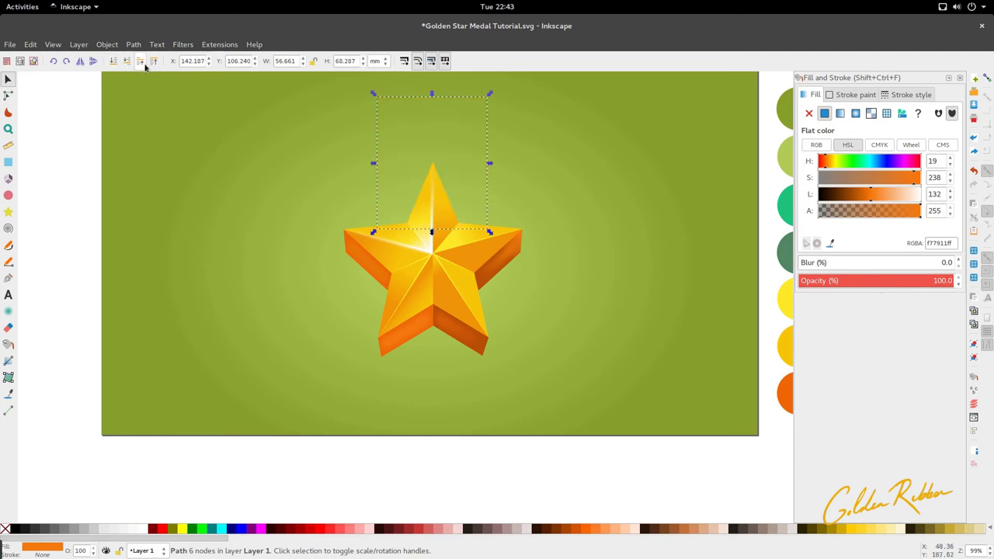
left_click(142, 62)
scroll(415, 182, "up", 2)
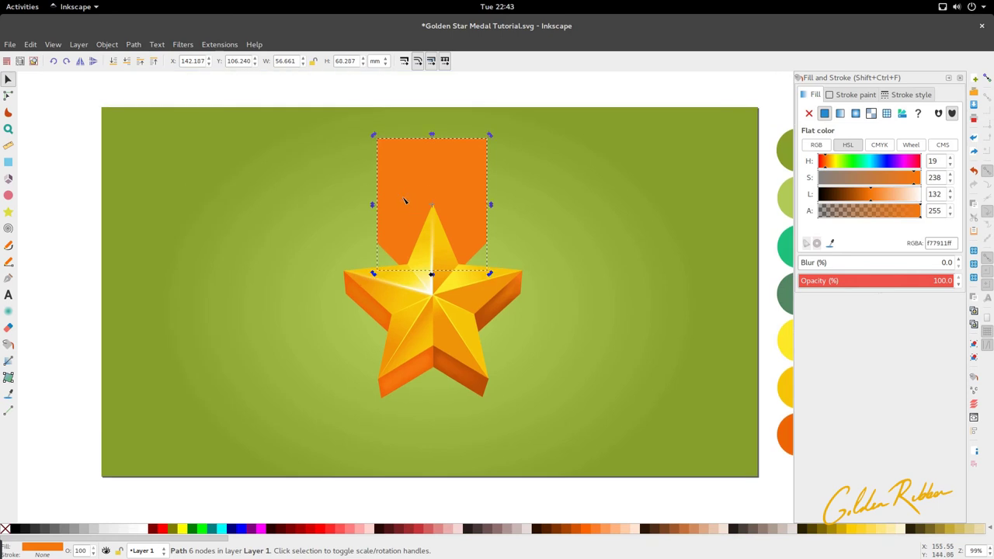
- Lower the orange shape's two side corner nodes about 3.5 mm to make its slanted lower edges shallower
key("n")
left_click_drag(535, 217, 347, 254)
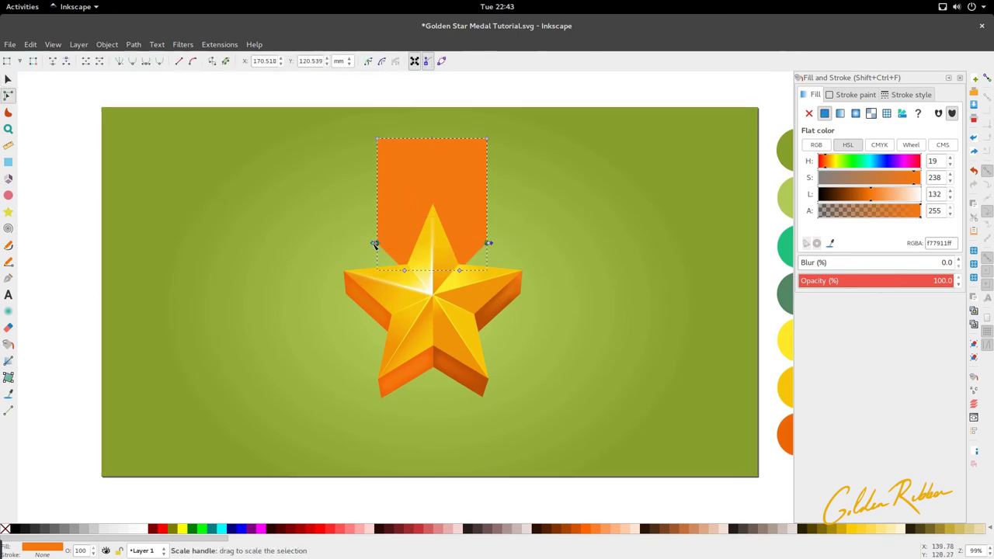
left_click(413, 62)
left_click_drag(375, 243, 382, 254)
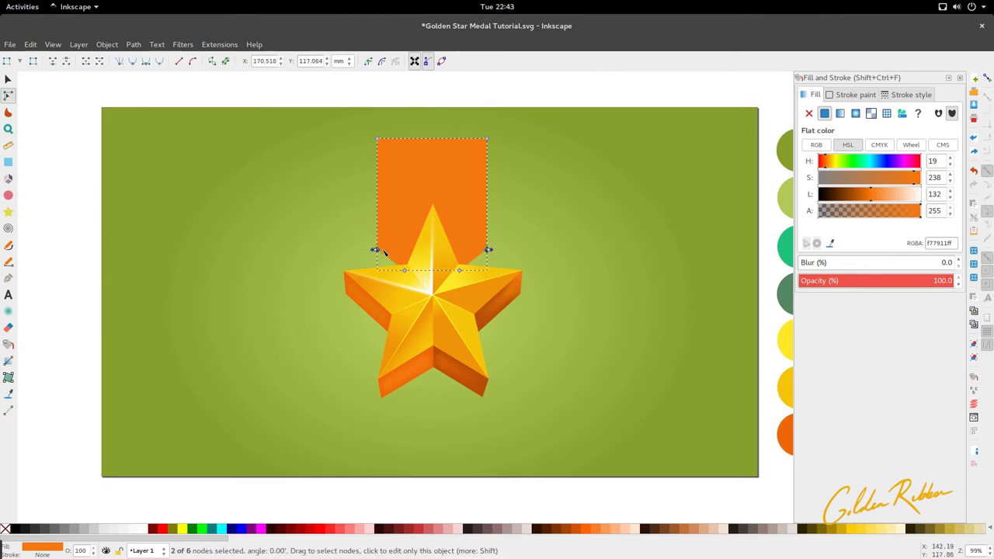
key("d")
left_click(388, 299)
key("ctrl+s")
key("s")
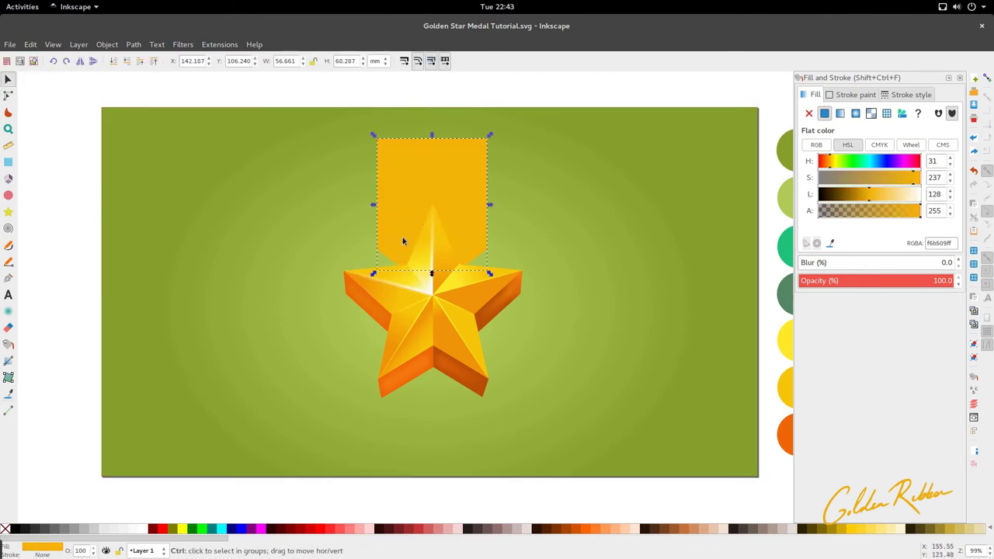
key("ctrl+z")
- Fill the orange shape with the bright green 1ec37aff sampled from the palette circle beside the page
key("2")
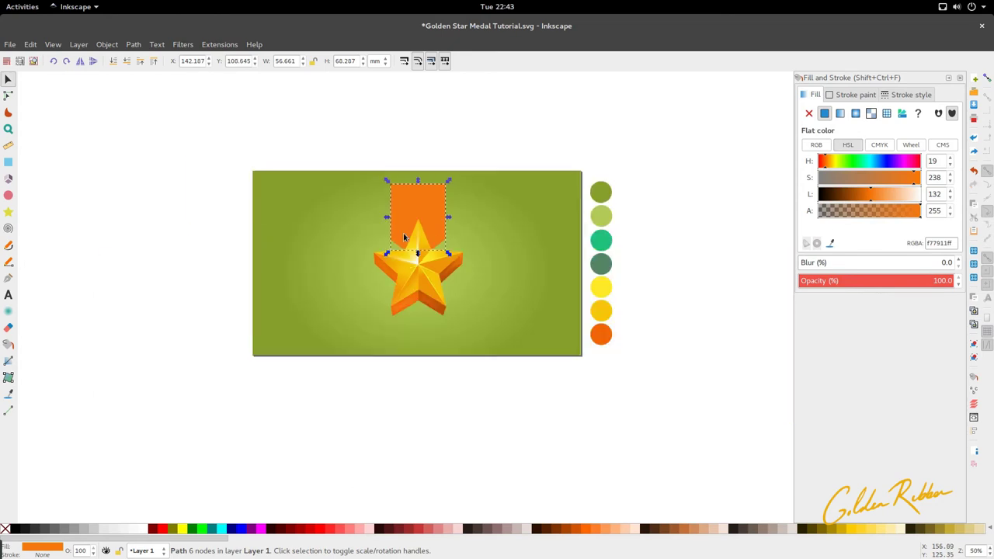
key("d")
left_click(608, 243)
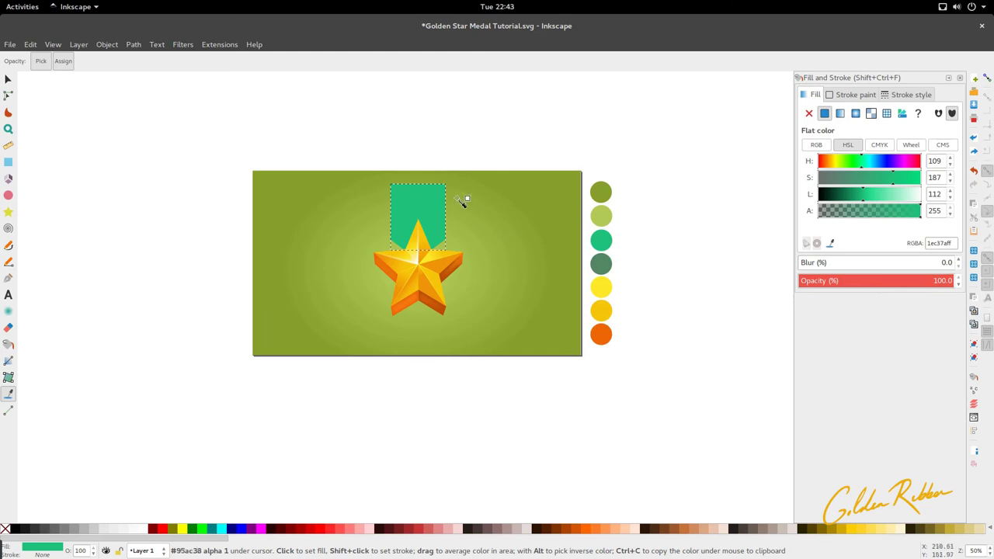
- Shorten the green ribbon by lowering its two top nodes about 12 mm
scroll(437, 210, "up", 1)
key("s")
key("n")
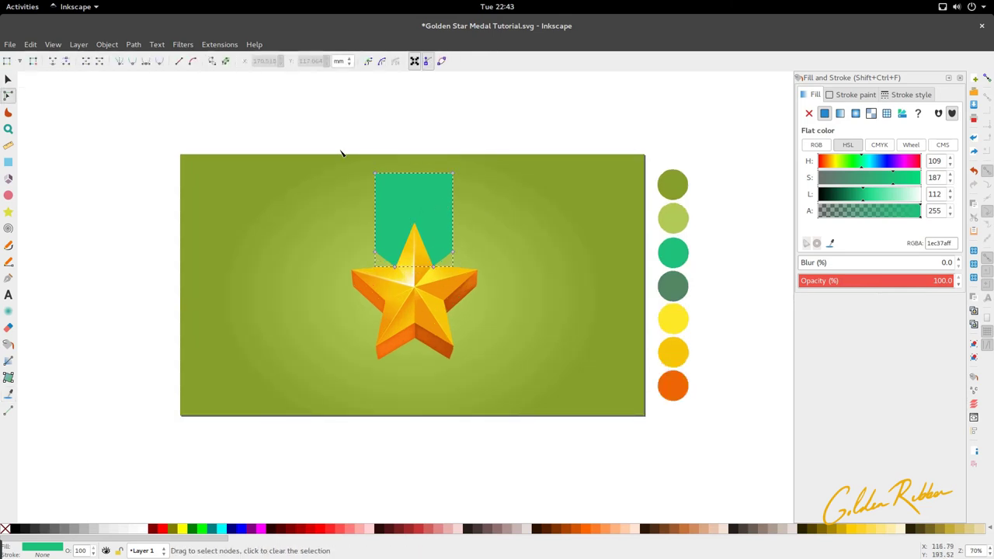
left_click_drag(340, 150, 456, 192)
key("s")
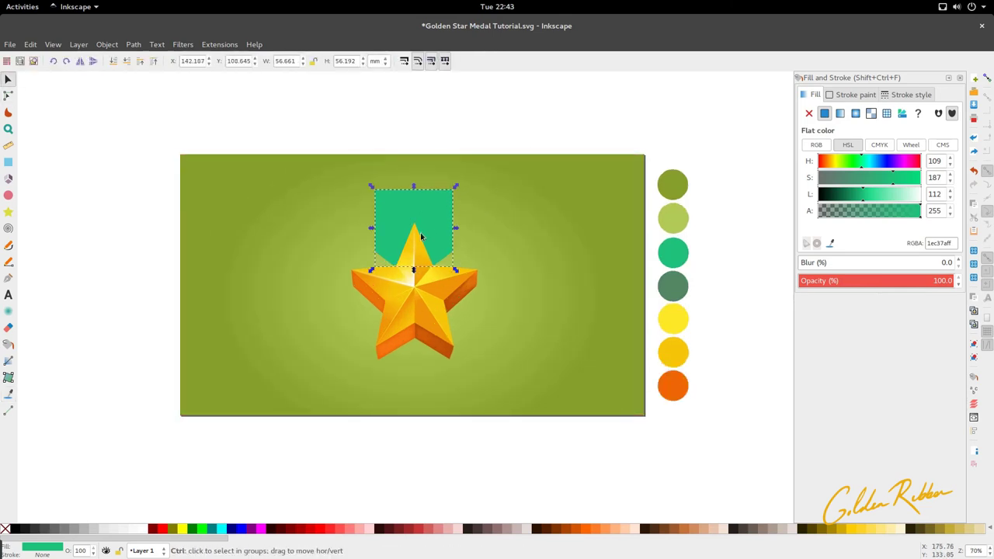
scroll(422, 236, "up", 3)
scroll(344, 274, "up", 1)
scroll(344, 274, "down", 1)
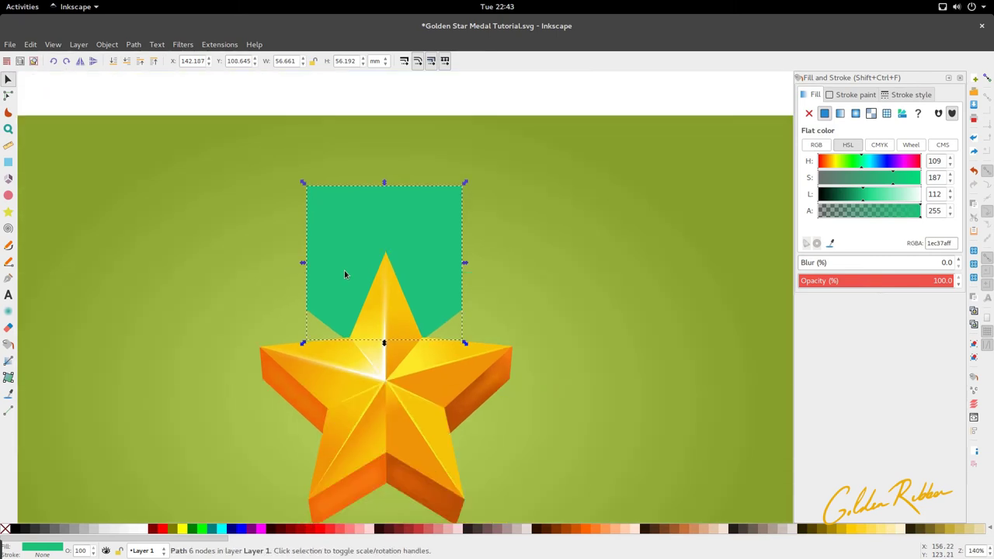
key("p")
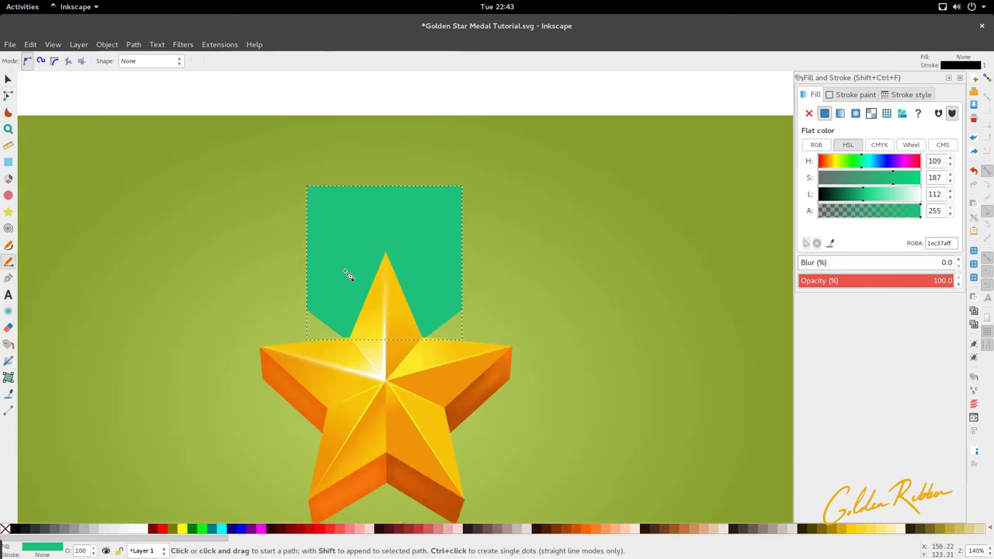
left_click(335, 185)
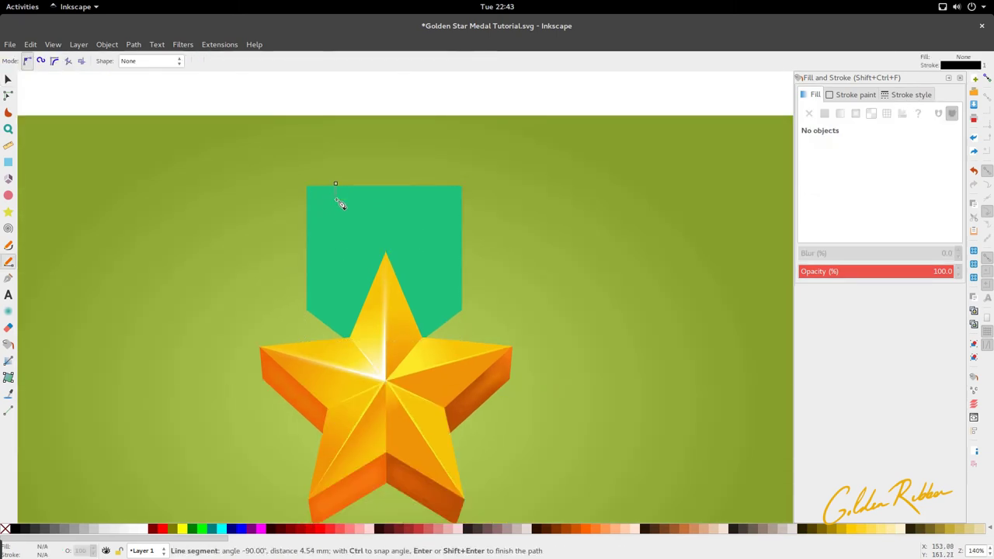
left_click(339, 347)
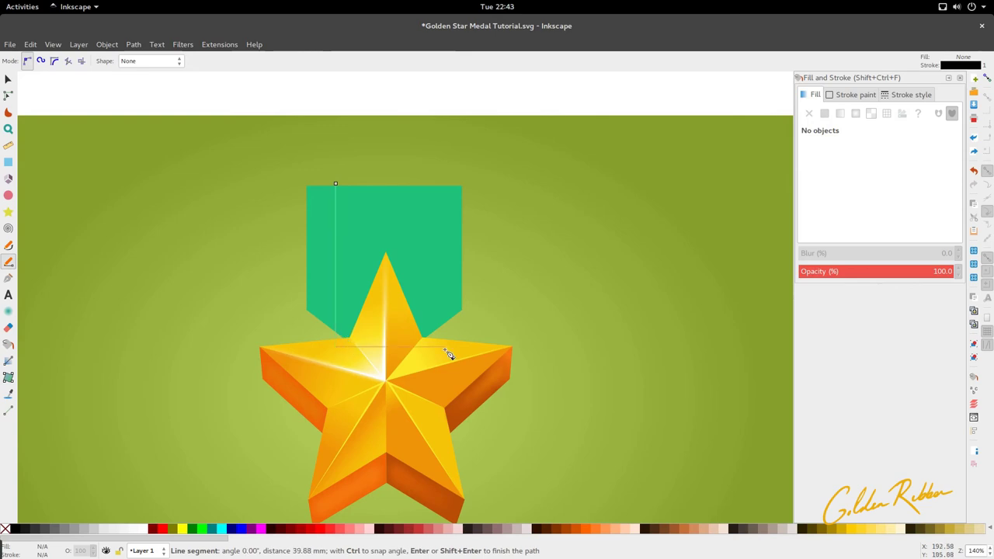
left_click(444, 347)
left_click(443, 184)
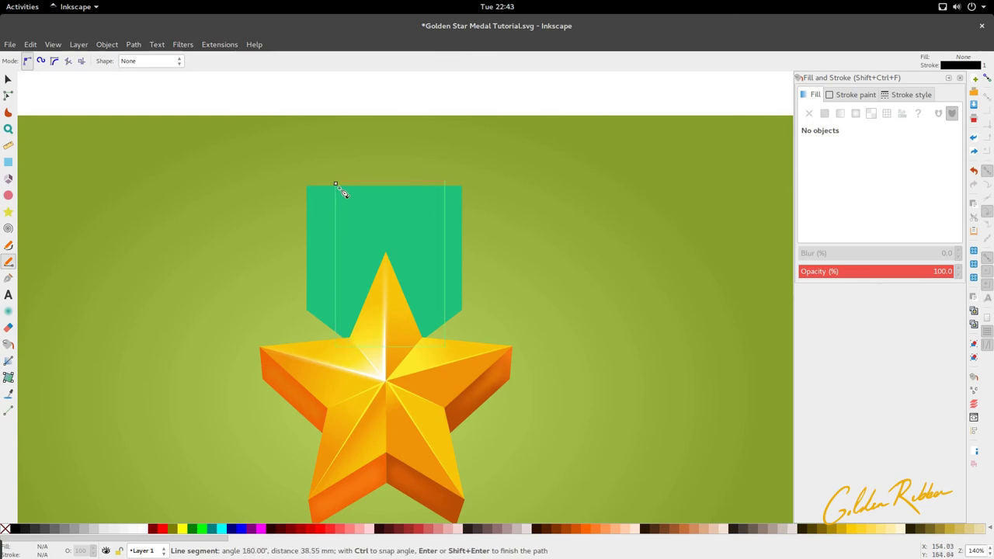
left_click(336, 184)
key("s")
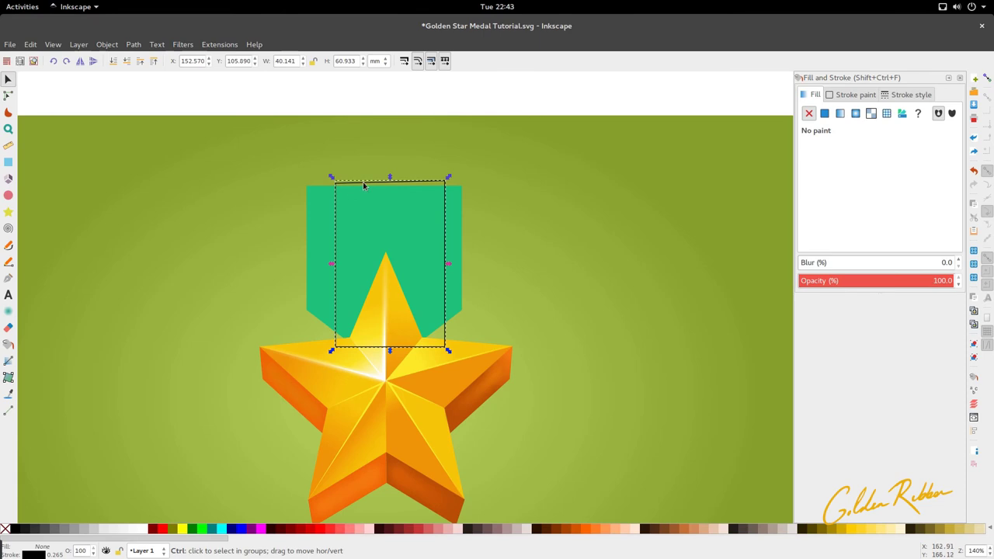
left_click_drag(363, 185, 355, 182)
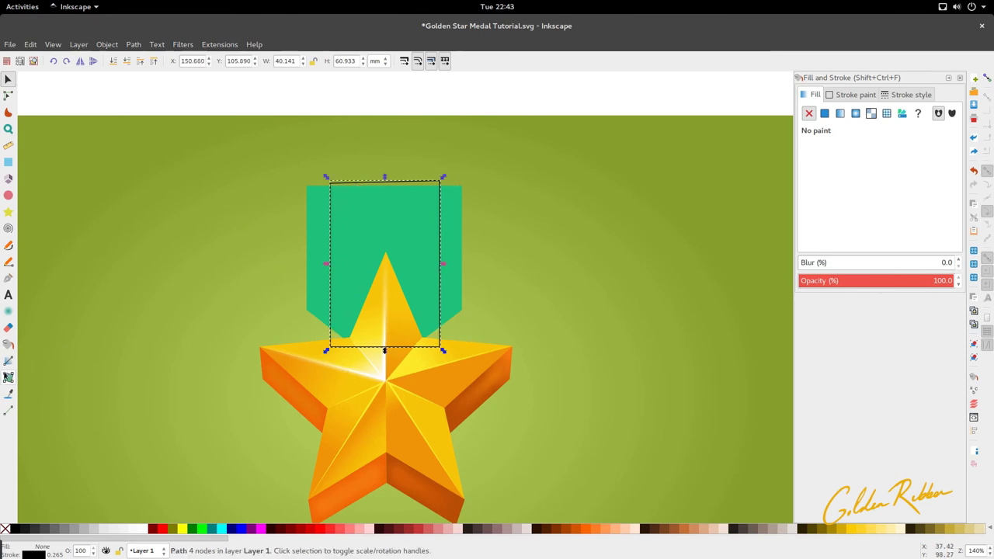
key("Delete")
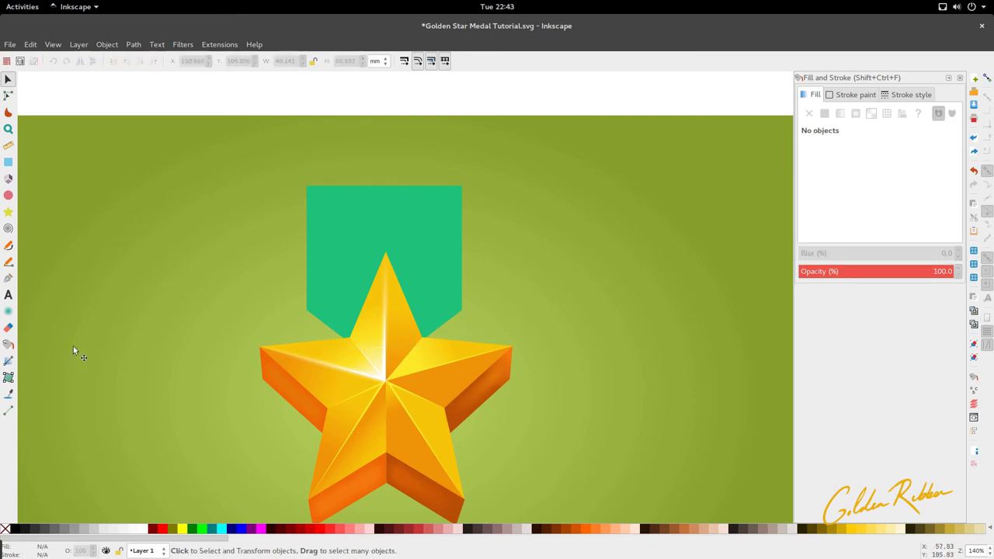
- Draw a closed four-sided path about 38 by 58 mm over the ribbon's middle, with a vertical left edge and a slanted right edge
key("b")
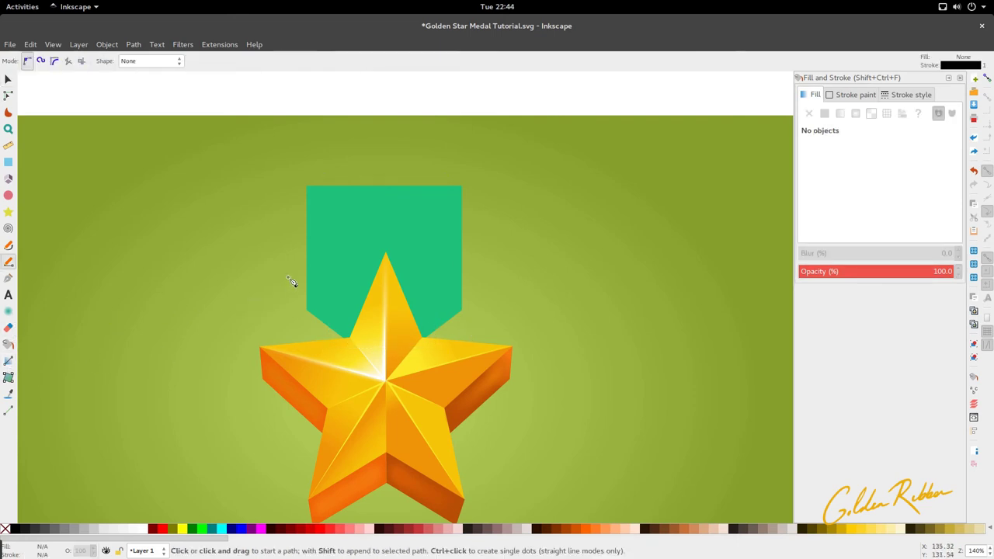
left_click(336, 183)
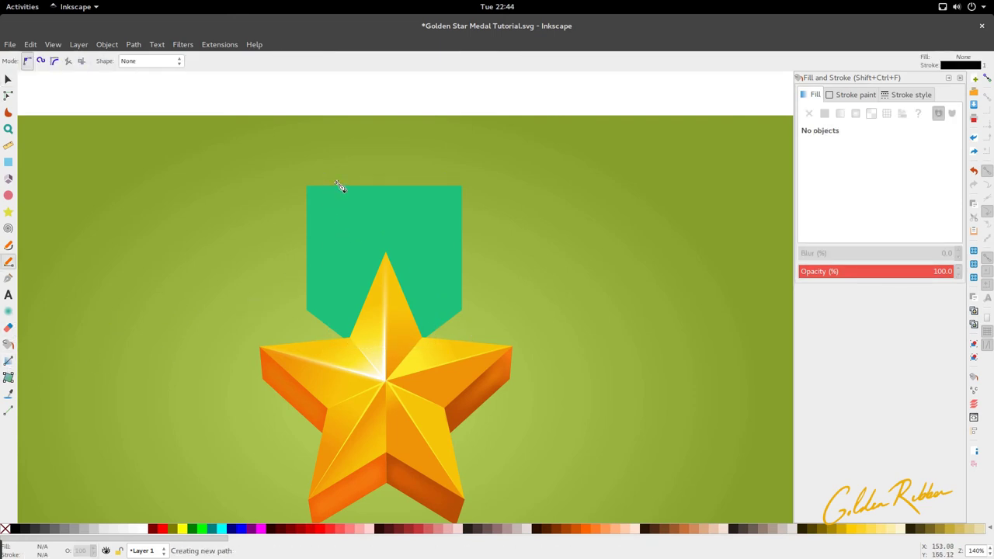
left_click(327, 342)
left_click(425, 342)
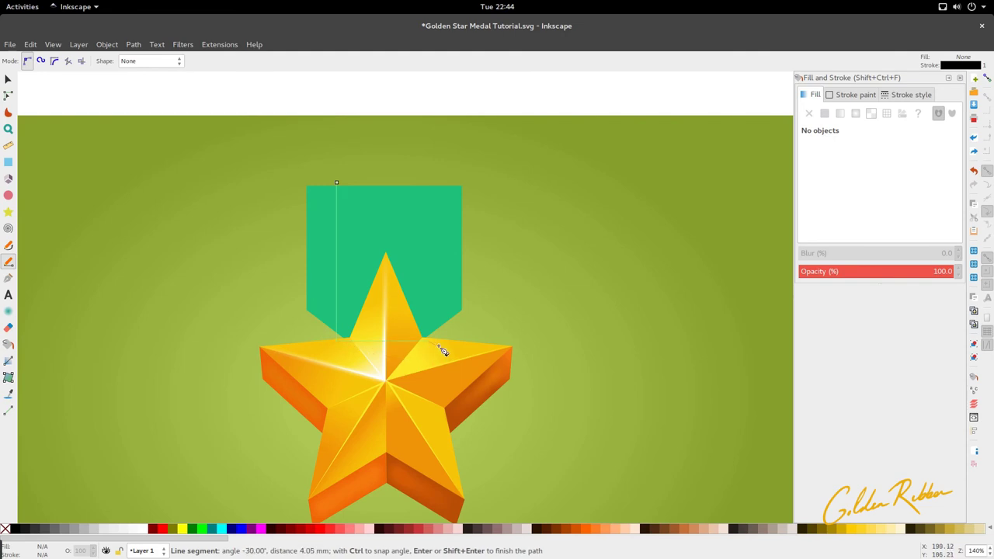
left_click(434, 187)
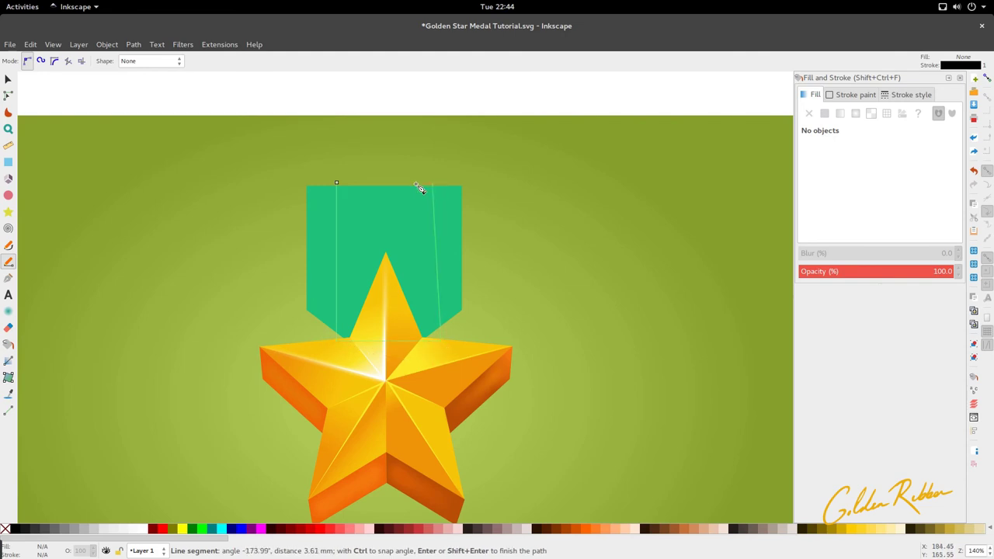
left_click(336, 183)
key("s")
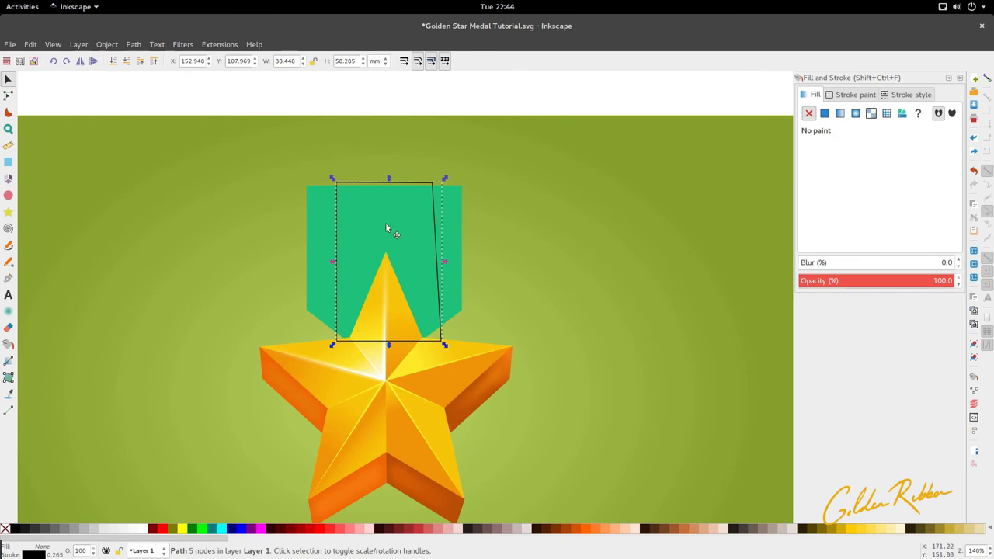
- Lower the green ribbon's top-left corner node slightly so its top edge slants
left_click(386, 226)
key("n")
left_click_drag(306, 187, 307, 189)
key("s")
left_click(500, 287)
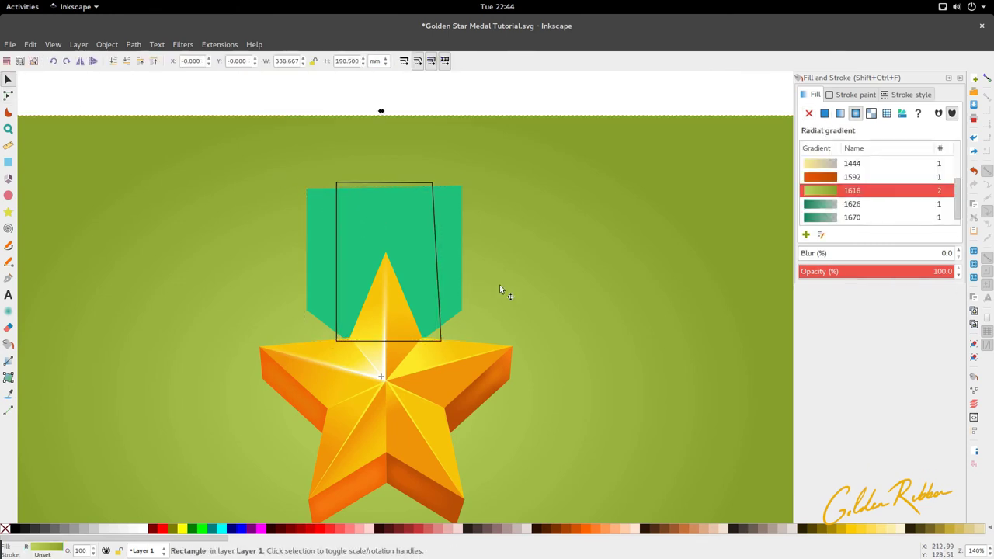
- Shift the right edge of the four-sided outline about 2 mm left by moving its right-hand nodes
left_click(439, 264)
left_click(454, 249)
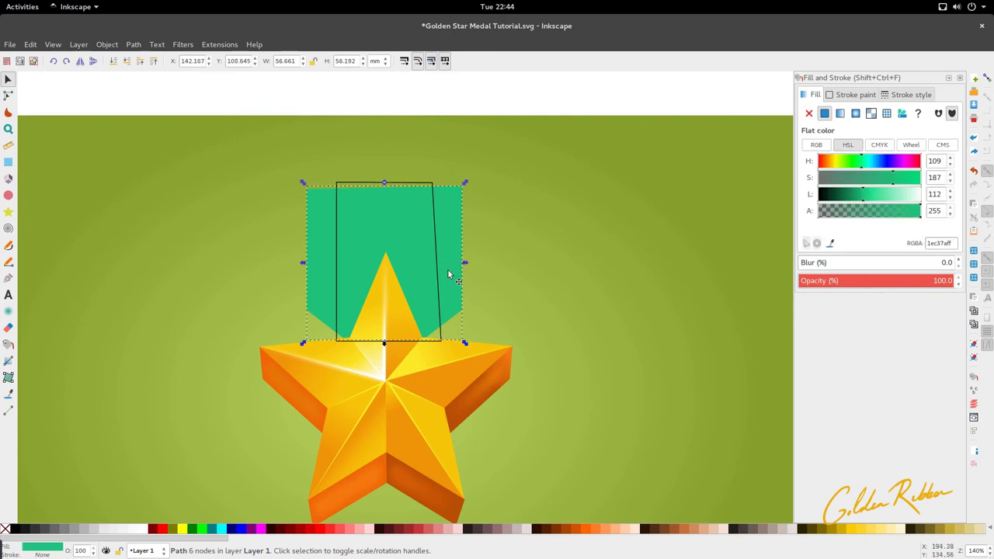
left_click(439, 285)
key("n")
left_click_drag(456, 144, 437, 343)
key("s")
- Duplicate the green ribbon and intersect the copy with the four-sided outline to form a center stripe
left_click(448, 268)
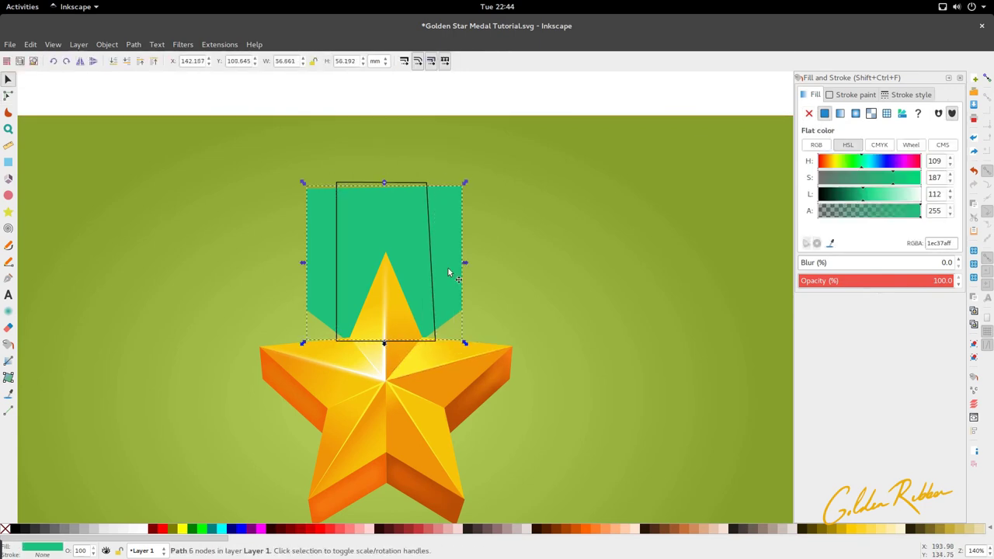
left_click(426, 187, "shift")
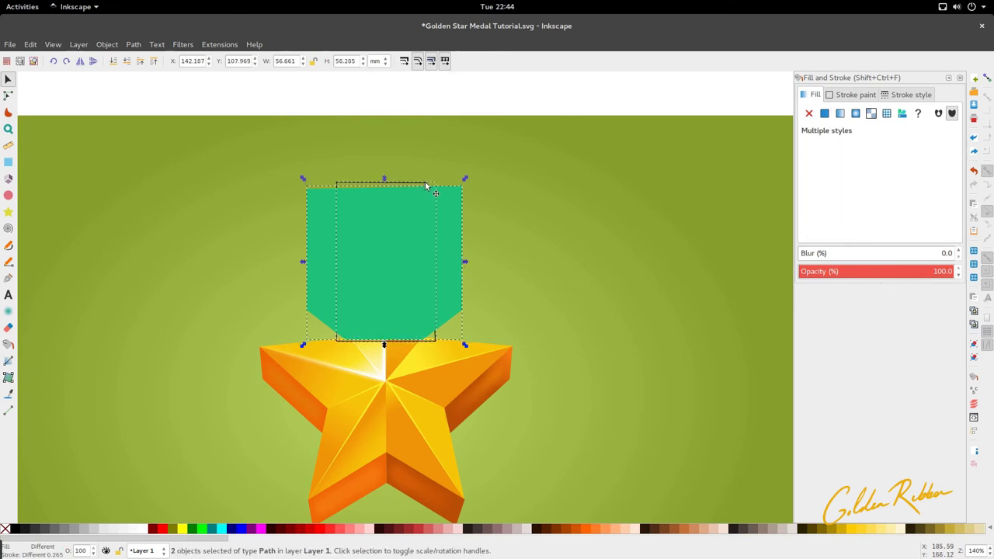
left_click(134, 45)
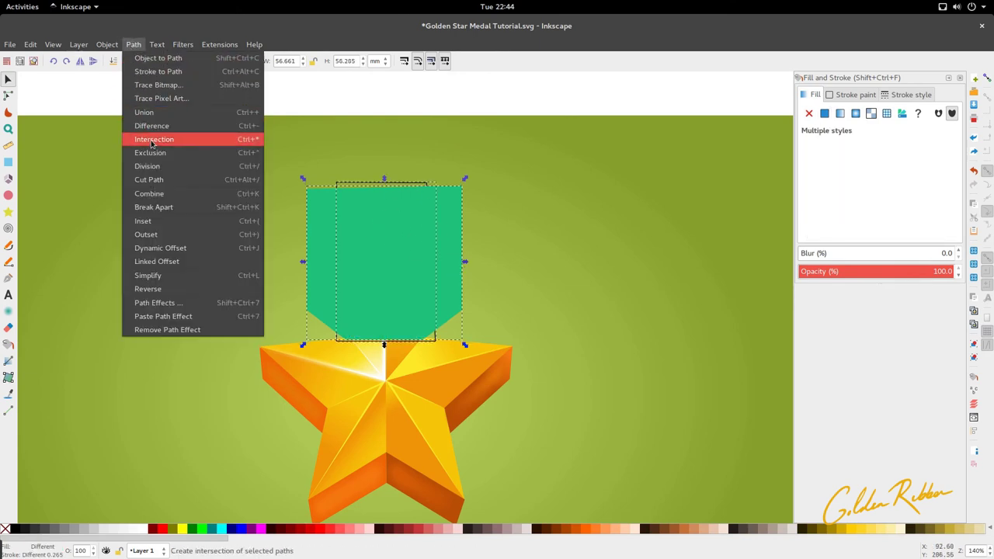
left_click(156, 139)
left_click(362, 264)
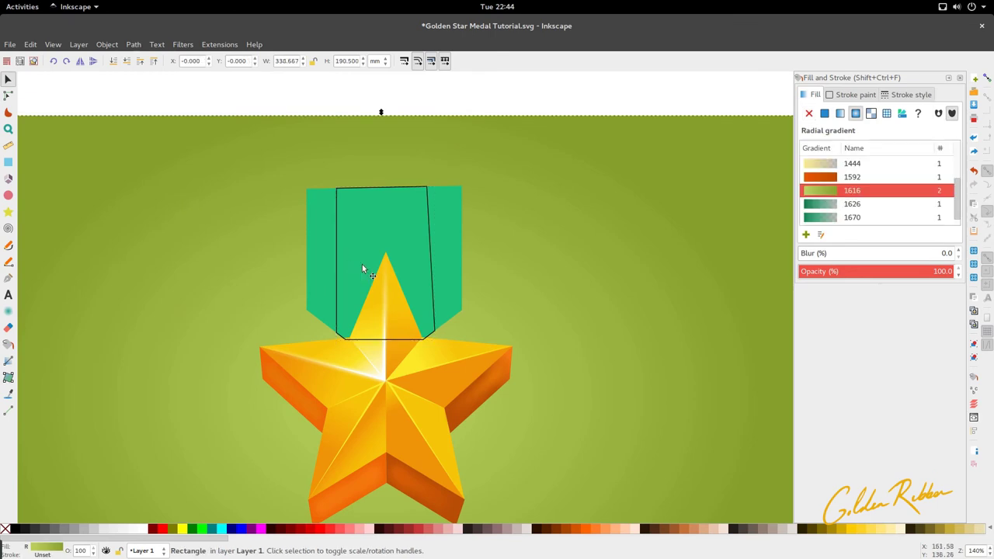
- Fill the center stripe with the dark green 538764ff sampled from the palette circle
scroll(390, 276, "down", 2)
left_click(408, 274)
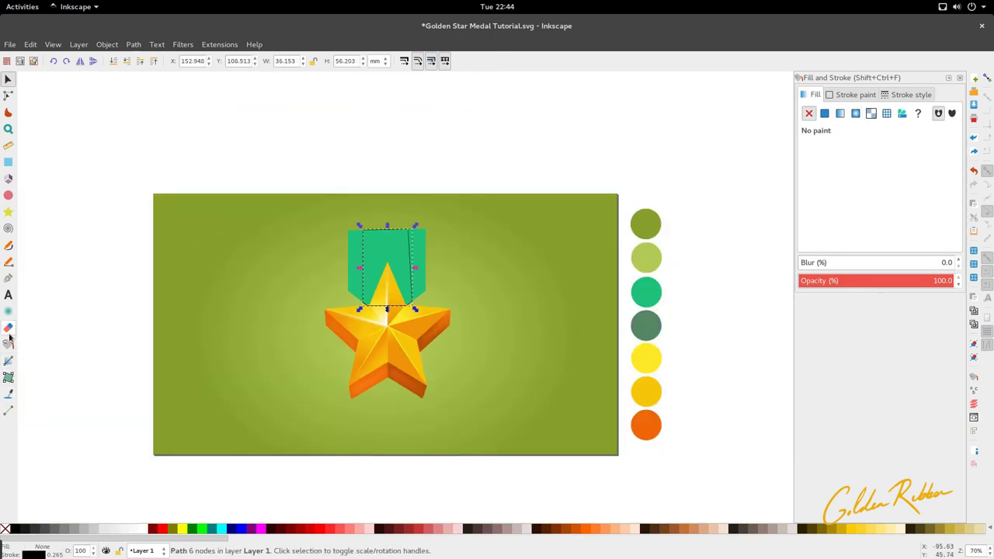
left_click(8, 394)
key("s")
left_click(653, 327)
left_click(7, 394)
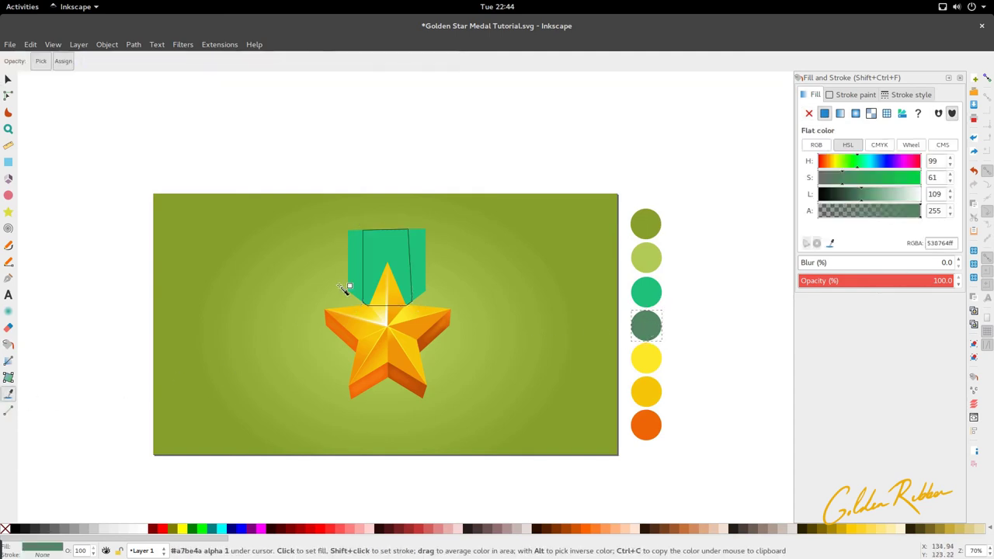
key("s")
left_click(363, 267)
key("d")
left_click(651, 326)
key("s")
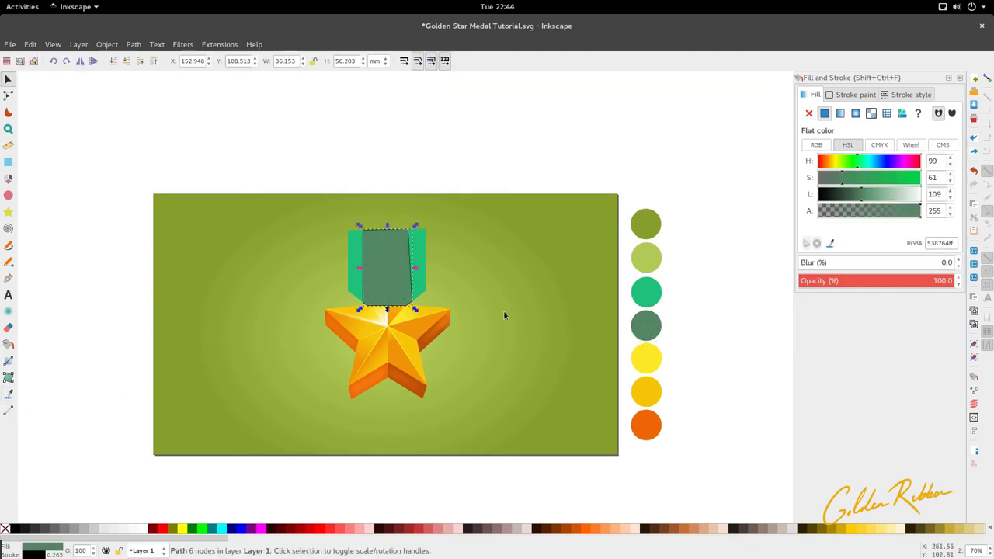
- Place the dark green stripe behind the star but in front of the ribbon, and remove its stroke
left_click(113, 62)
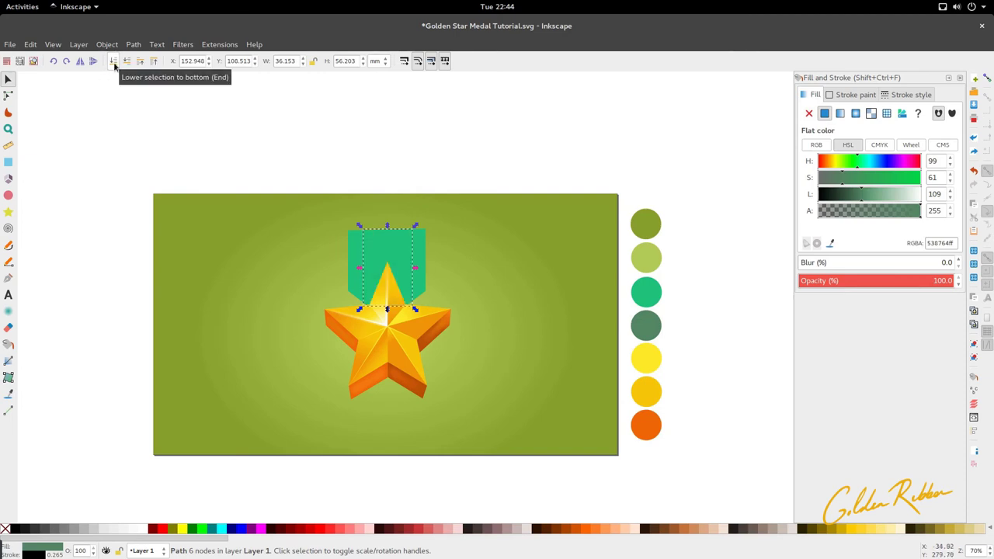
left_click(140, 62)
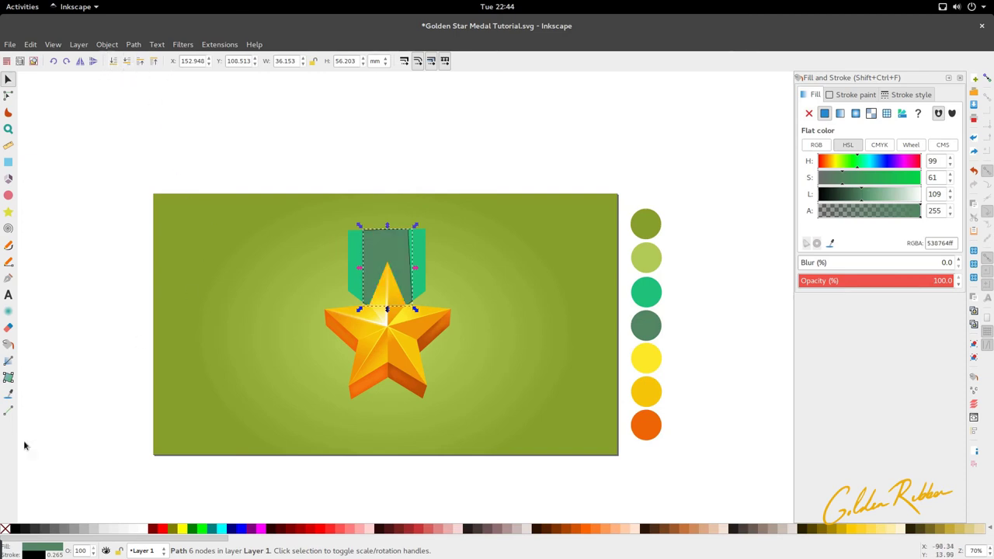
right_click(27, 555)
left_click(63, 490)
scroll(363, 276, "up", 3)
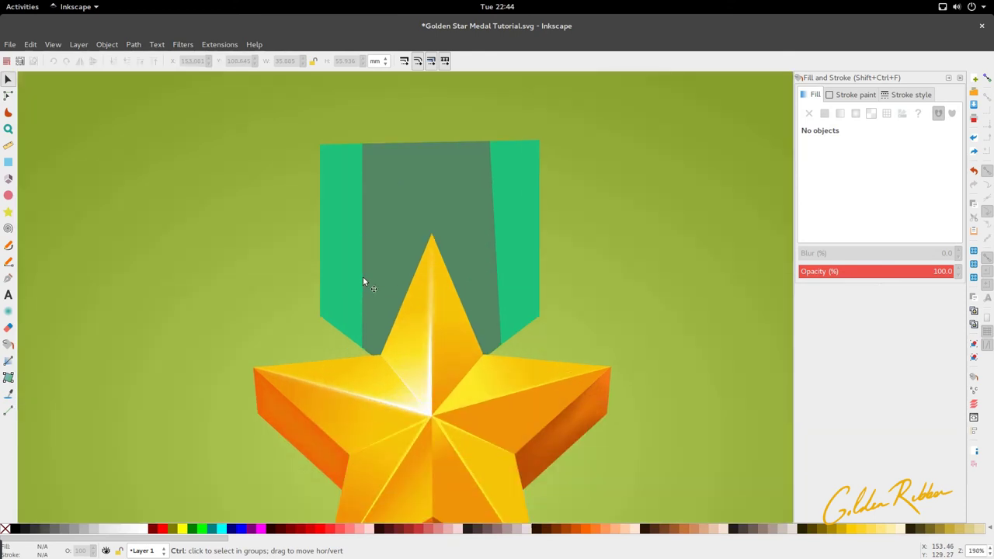
- Move the dark green stripe's lower-left node outward so its left edge slants like the right edge
double_click(366, 289)
left_click_drag(366, 351, 355, 341)
key("s")
scroll(379, 283, "down", 3)
left_click(437, 268)
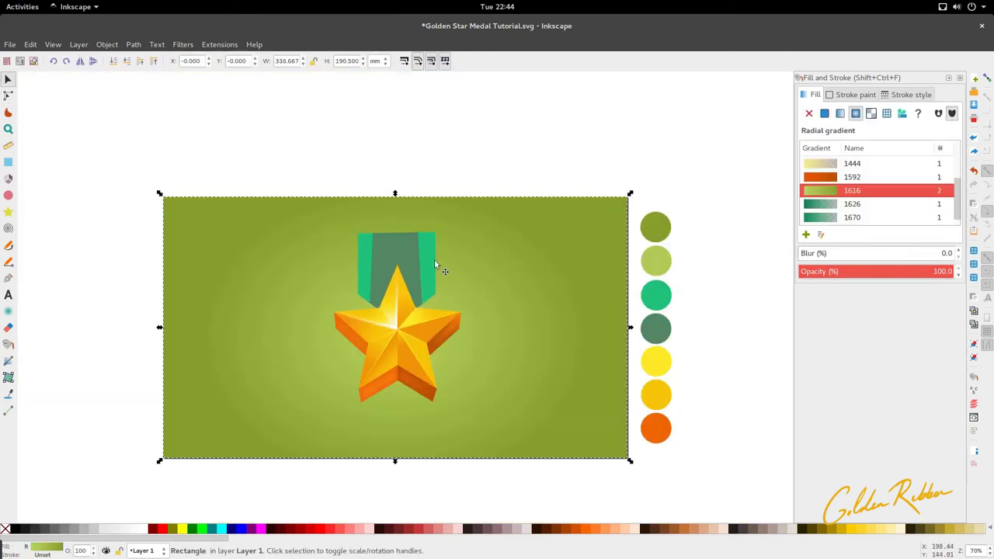
scroll(392, 245, "up", 2)
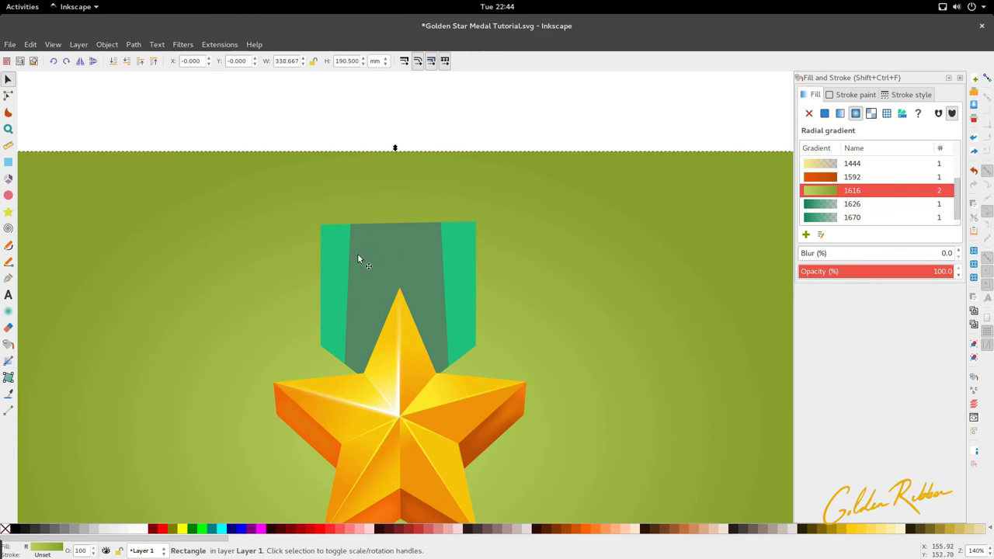
key("b")
left_click(305, 224)
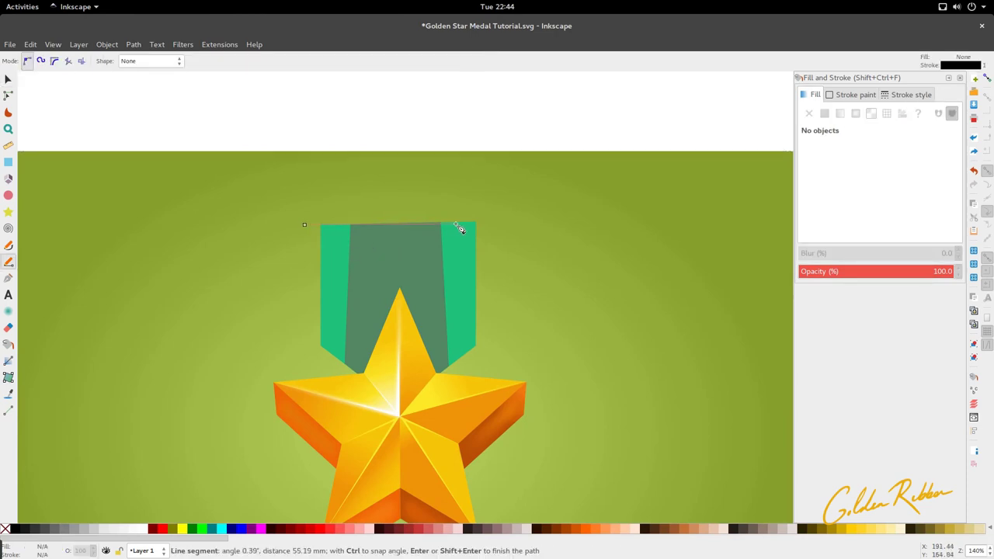
key("Escape")
key("s")
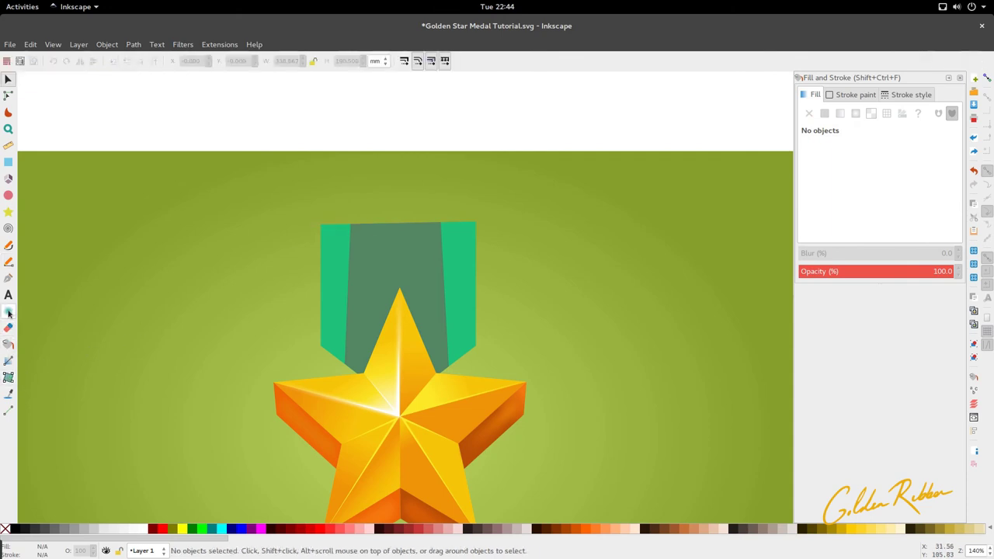
- Draw a closed four-sided outline about 73 mm wide and 16 mm tall across the top edge of the ribbon
left_click(8, 262)
left_click(305, 229)
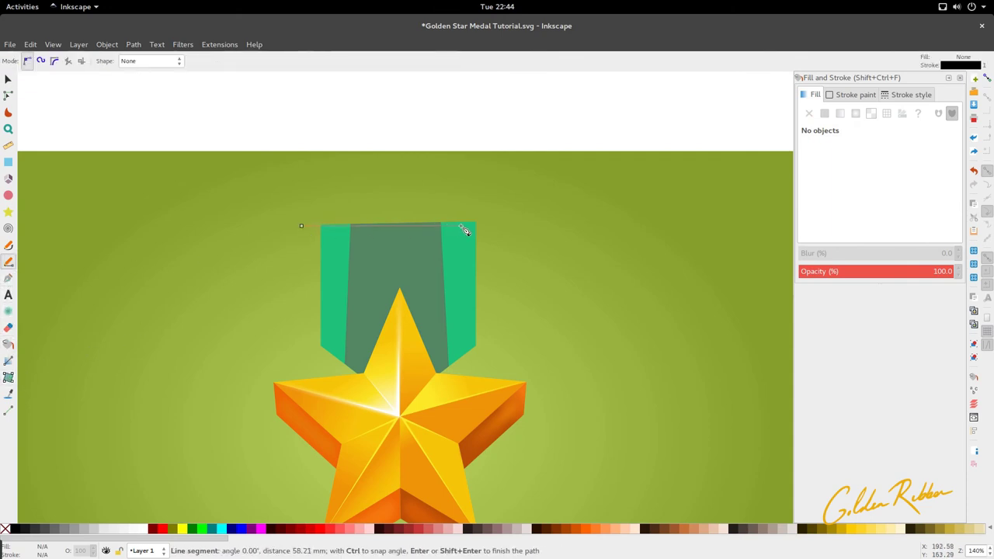
left_click(499, 223)
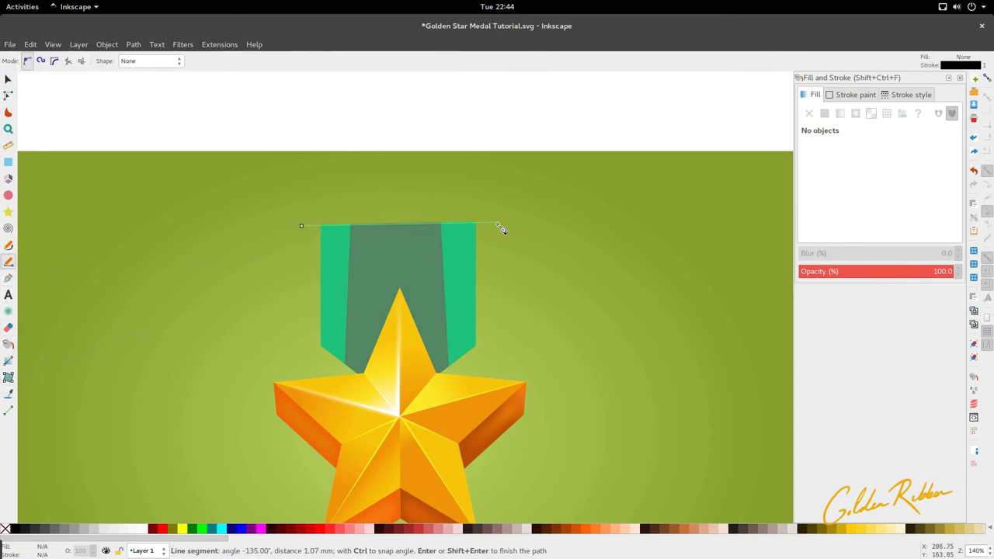
left_click(498, 184)
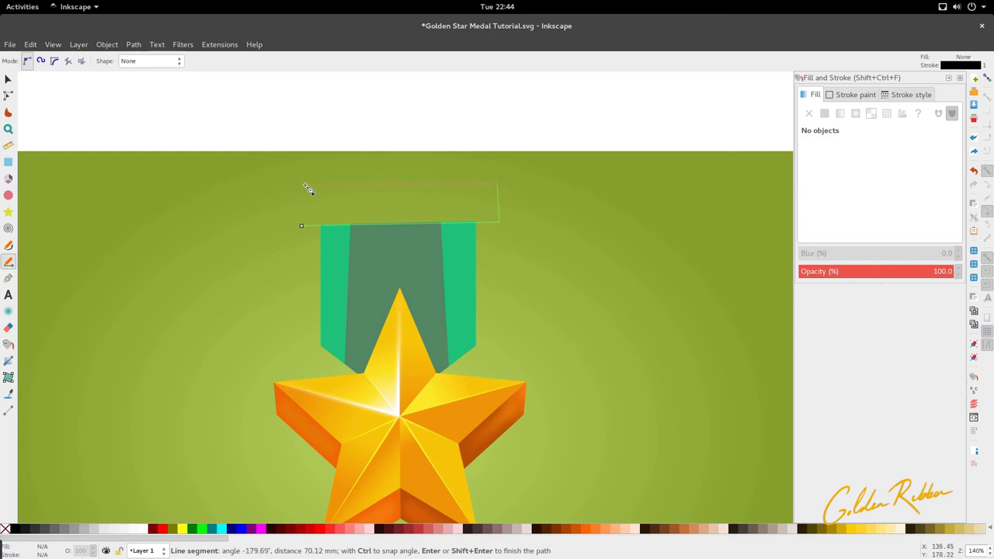
left_click(303, 226)
scroll(412, 240, "down", 2, "ctrl")
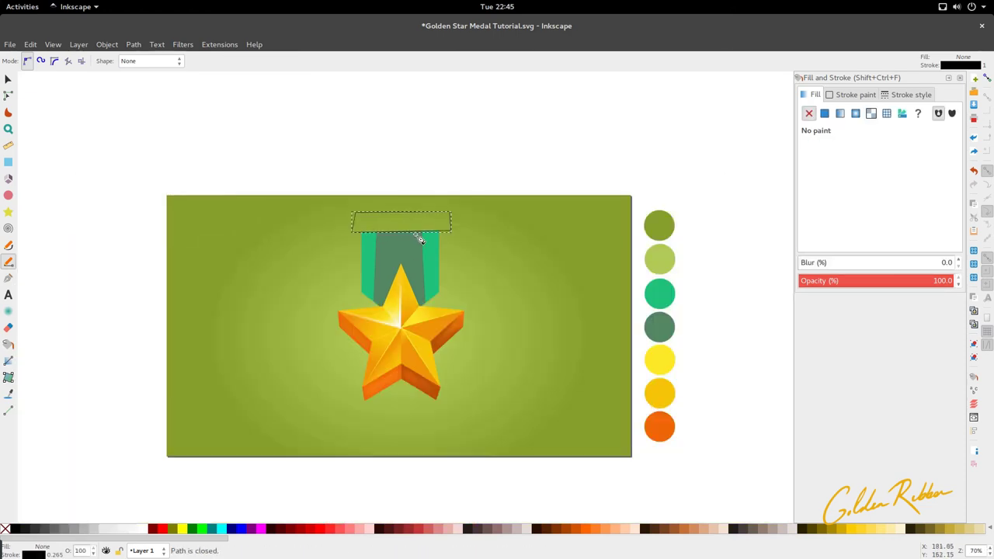
key("s")
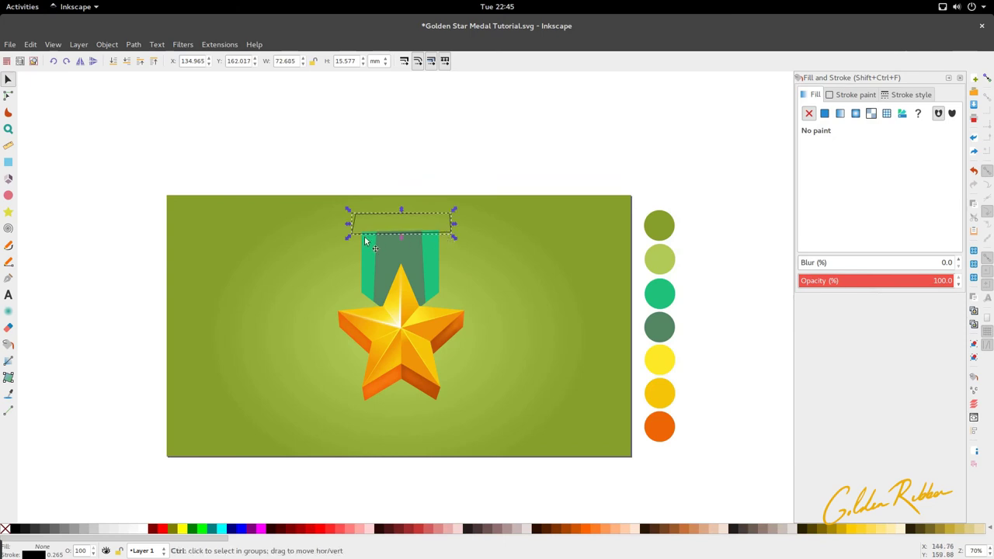
- Draw a narrow closed four-sided outline directly beneath the bar outline, sharing its lower corners, as the bar's underside
scroll(364, 237, "up", 2, "ctrl")
key("p")
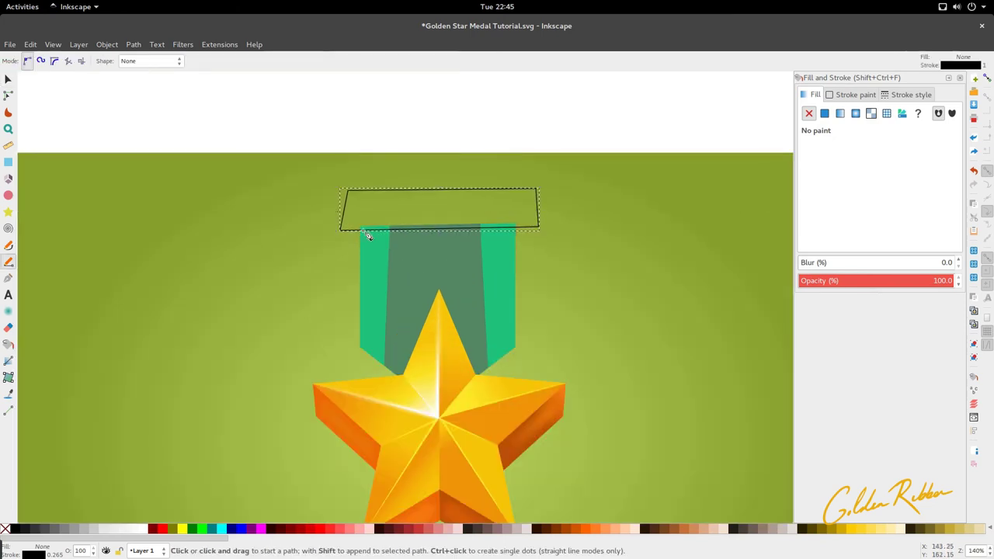
scroll(352, 231, "up", 3, "ctrl")
left_click(323, 228)
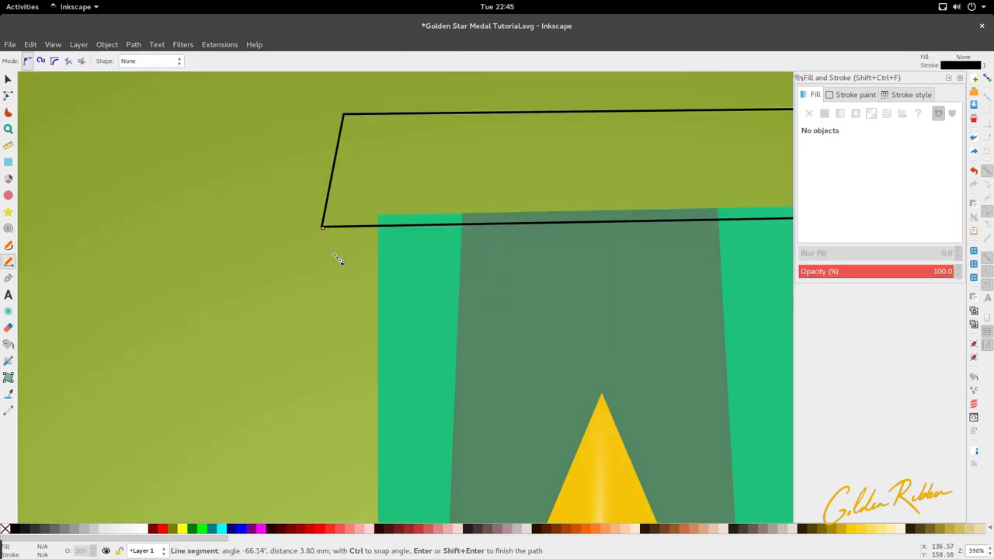
scroll(339, 260, "down", 3, "ctrl")
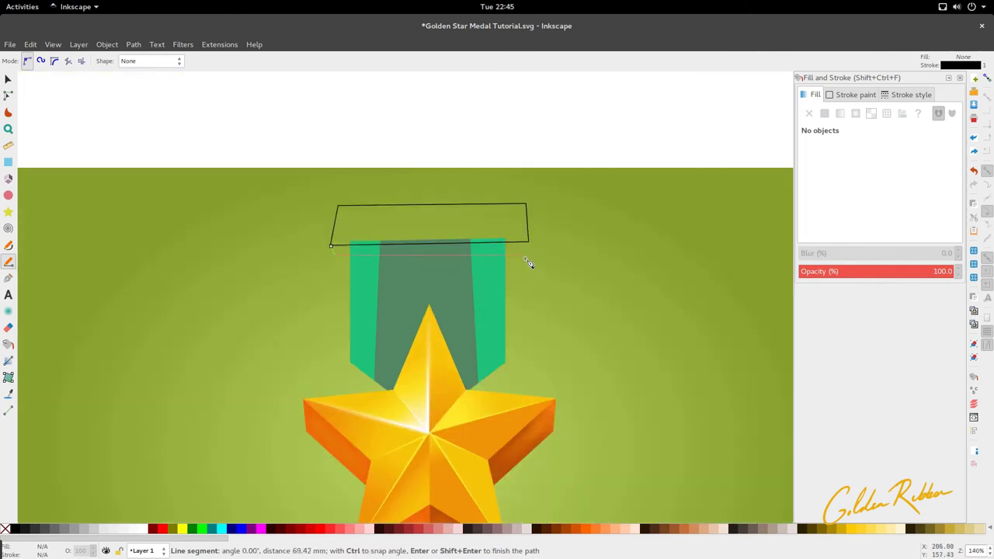
left_click(516, 257)
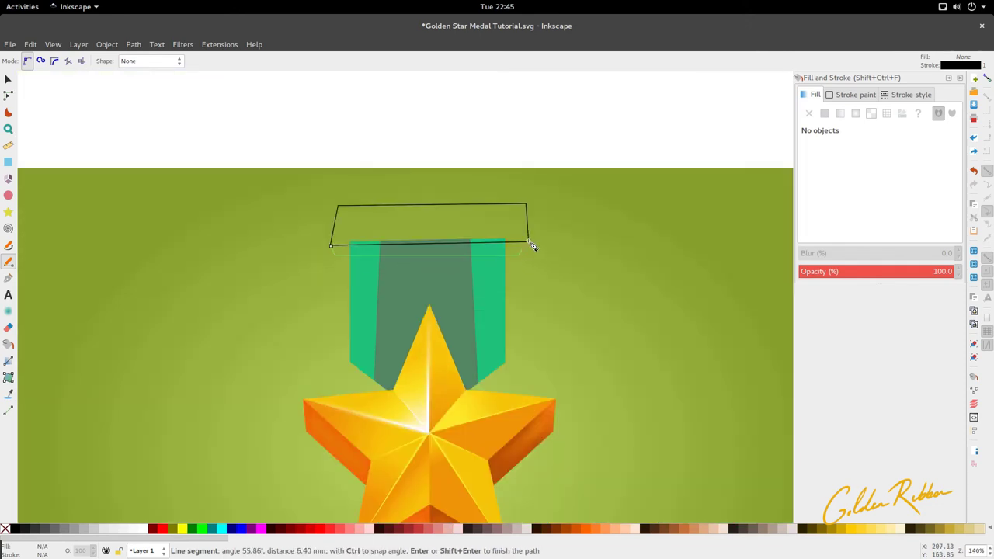
left_click(533, 246)
left_click(334, 248)
- Align the underside outline's upper-right node with the bar's corner and move its lower-right node outward
scroll(528, 252, "up", 3, "ctrl")
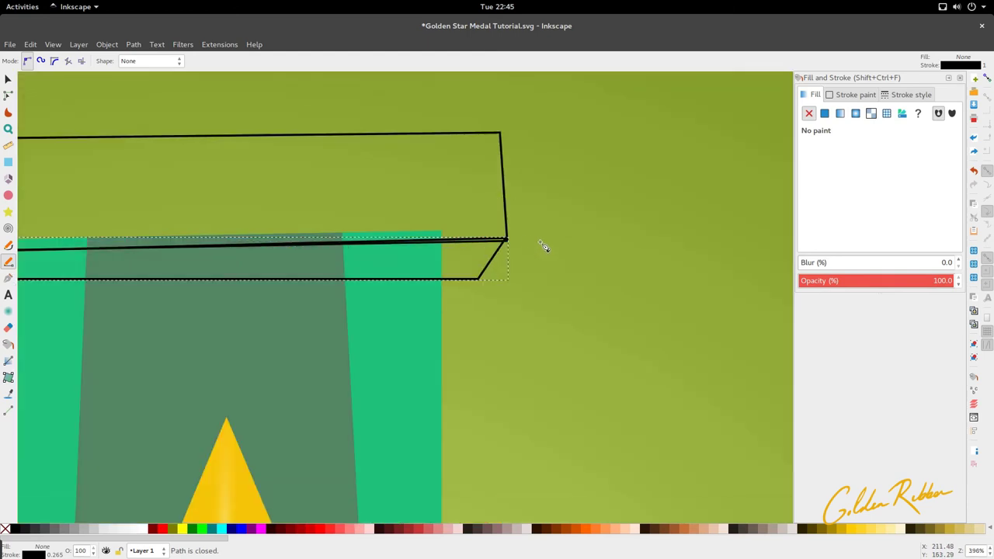
key("s")
key("n")
left_click(509, 241)
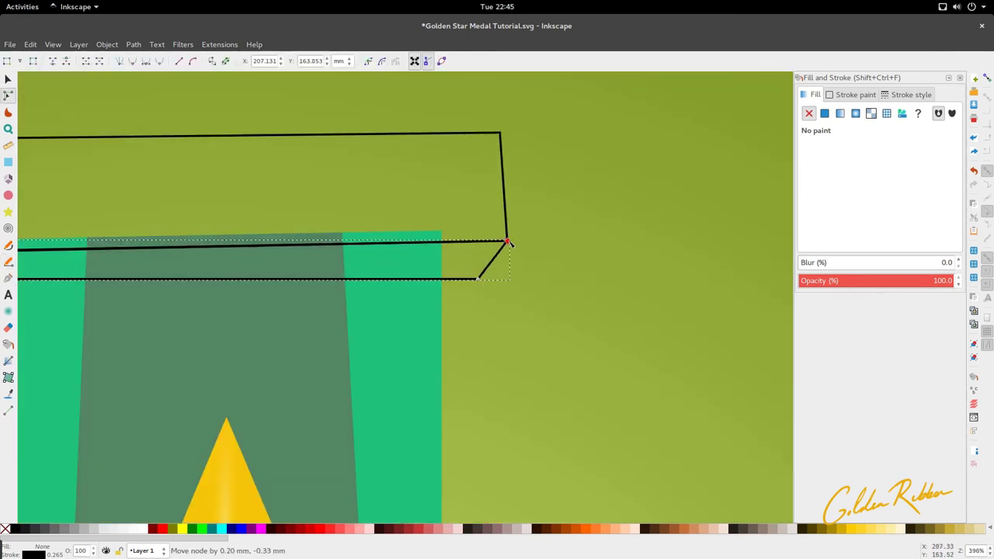
left_click_drag(478, 279, 494, 279)
- Lower the top nodes of both the green ribbon and its dark stripe into the underside outline
scroll(481, 306, "down", 3, "ctrl")
key("s")
double_click(453, 326)
left_click(420, 321, "shift")
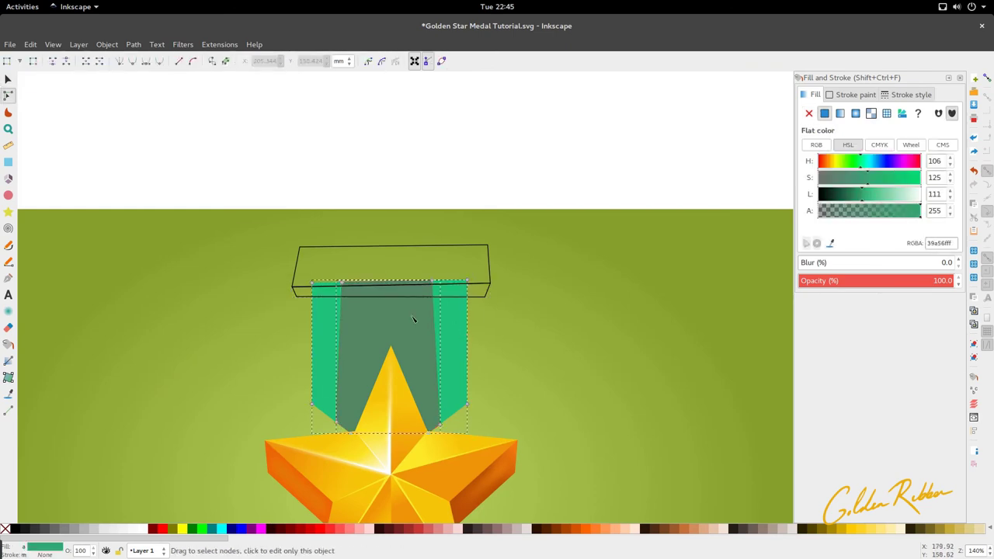
left_click_drag(292, 271, 469, 290)
key("s")
- Fill the bar's underside with the orange f16708ff sampled from the palette circle
left_click(477, 317)
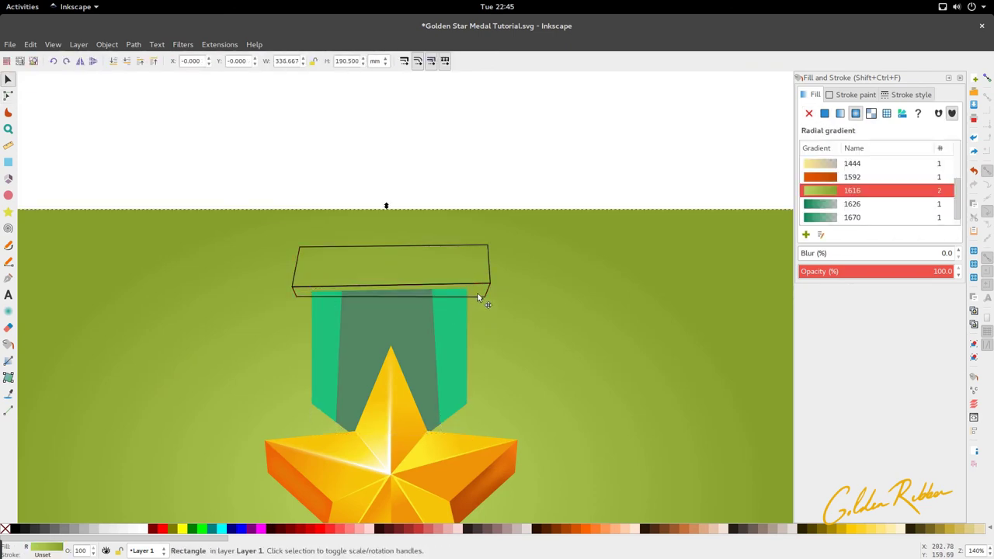
left_click(478, 298)
scroll(457, 313, "down", 2, "ctrl")
key("d")
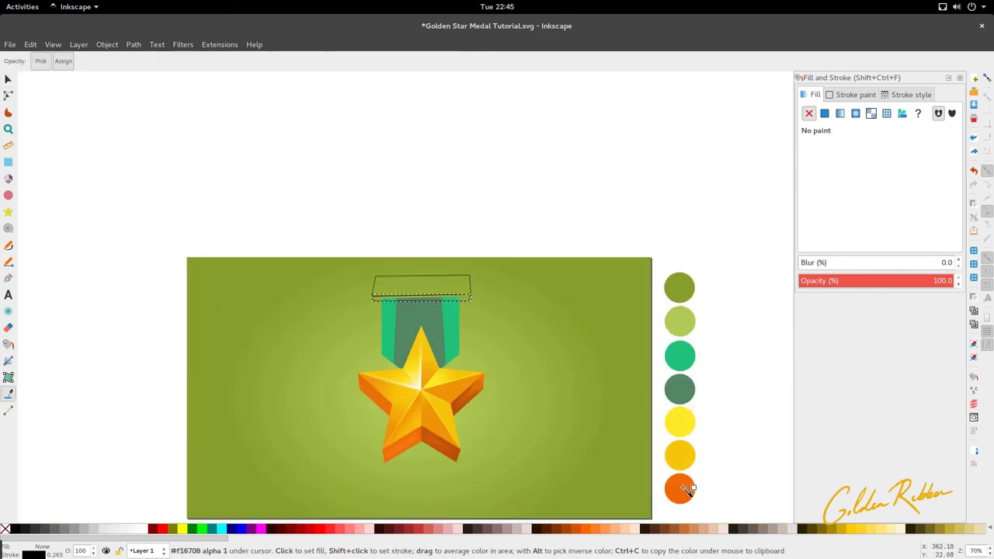
left_click(685, 489)
- Move the upper bar outline's top-right node slightly inward and fill the shape with the yellow f9c70aff sampled from the star
scroll(453, 272, "up", 2, "ctrl")
key("n")
left_click(459, 277)
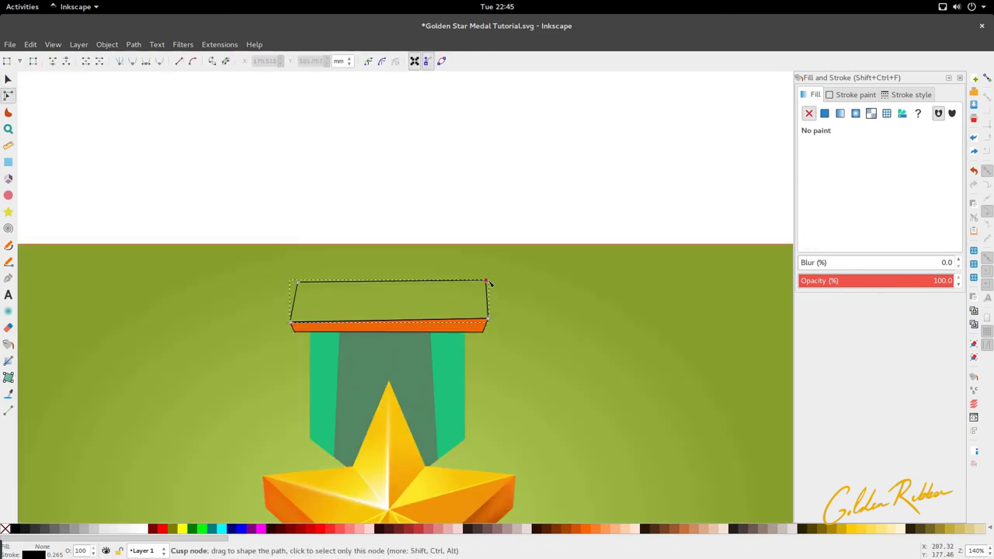
scroll(352, 336, "down", 1, "ctrl")
key("d")
left_click(375, 399)
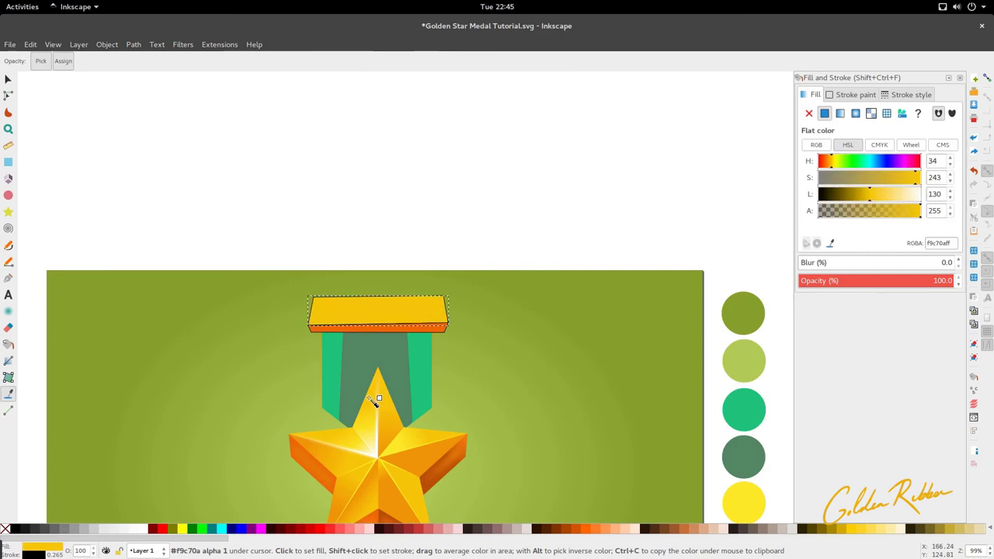
- Remove the stroke from both the yellow bar face and its orange underside
key("s")
scroll(426, 309, "down", 4)
left_click(441, 207, "shift")
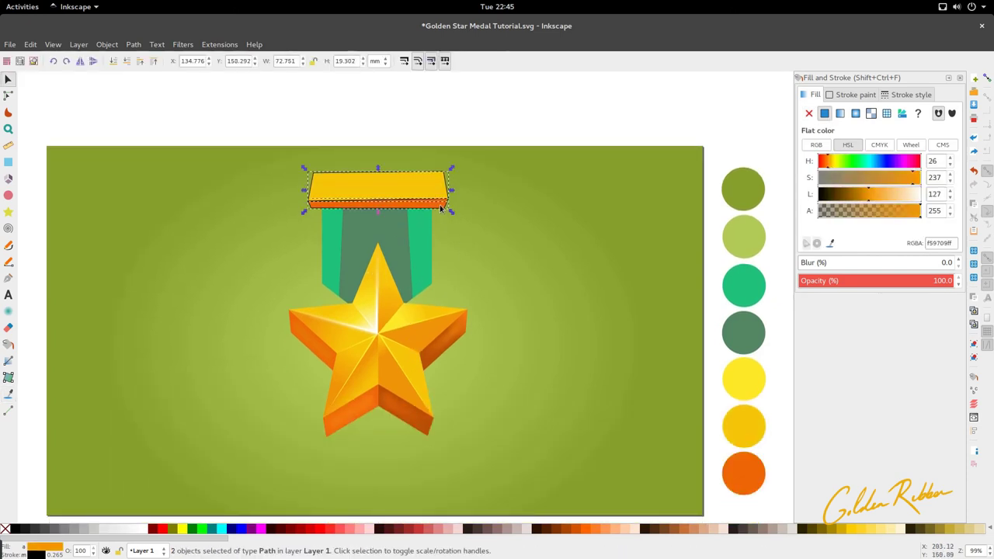
right_click(35, 555)
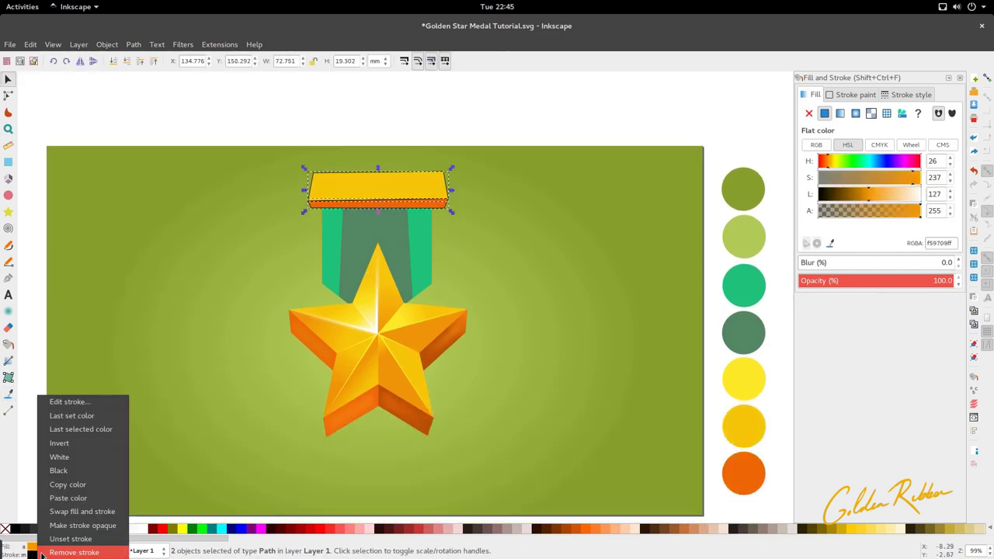
left_click(64, 552)
left_click(275, 262)
- Lower the orange underside in the stacking order so it sits behind the green ribbon
scroll(362, 210, "up", 1, "ctrl")
left_click(362, 206)
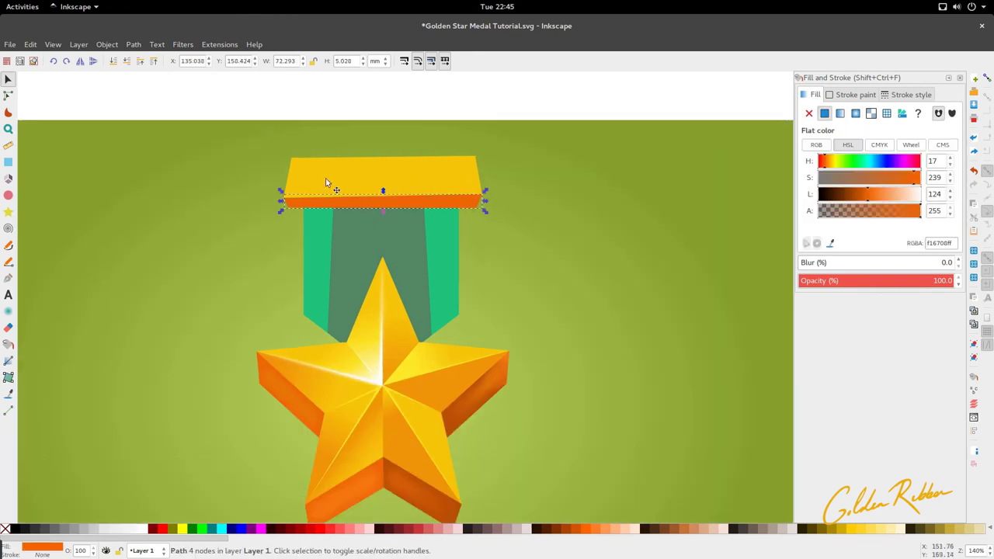
left_click(128, 64)
left_click(278, 266)
- Select the whole medal artwork and shift it down to centre it vertically on the green background
scroll(438, 262, "down", 3, "ctrl")
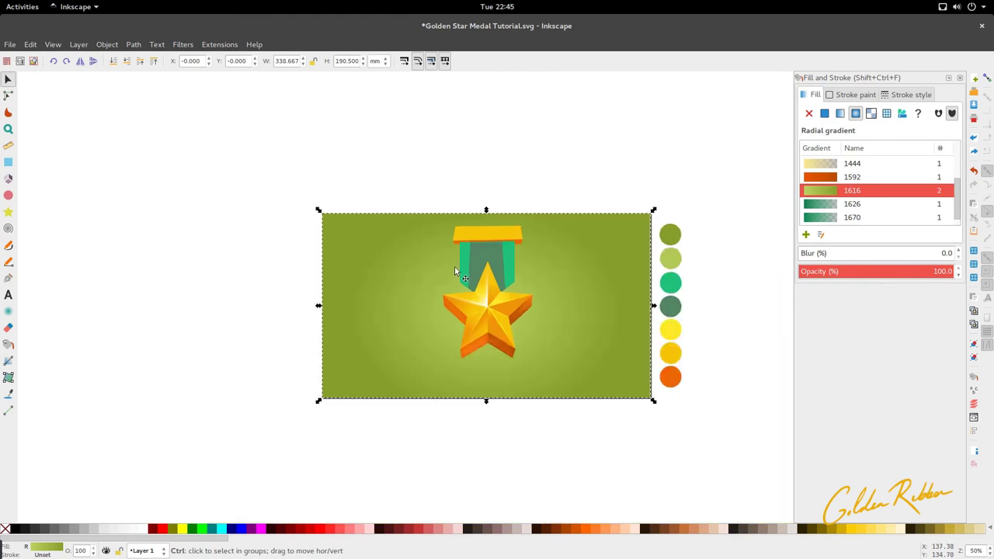
left_click_drag(405, 425, 553, 201)
left_click_drag(510, 312, 510, 327)
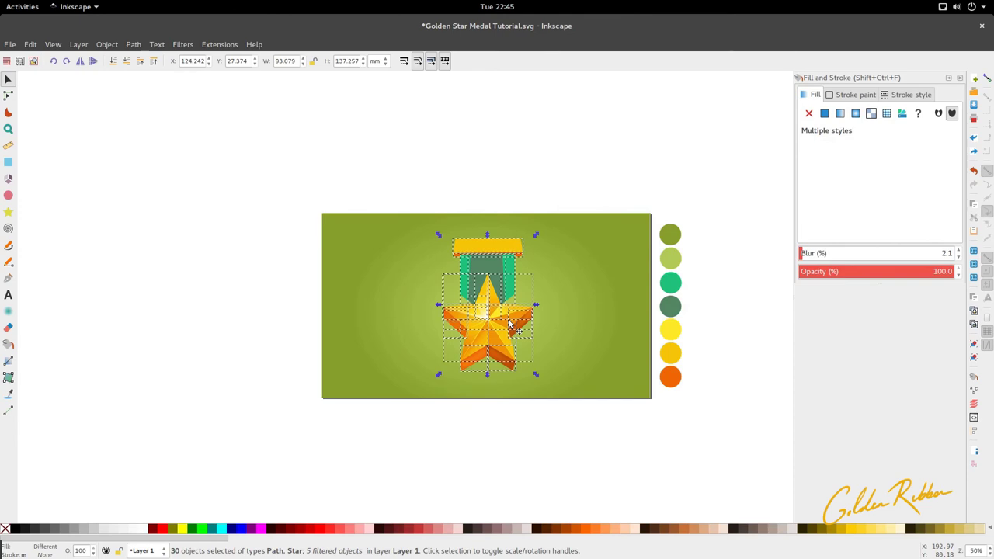
key("Escape")
- Move the yellow bar's two upper corner nodes slightly outward to reduce the taper of its sides
scroll(484, 235, "up", 5)
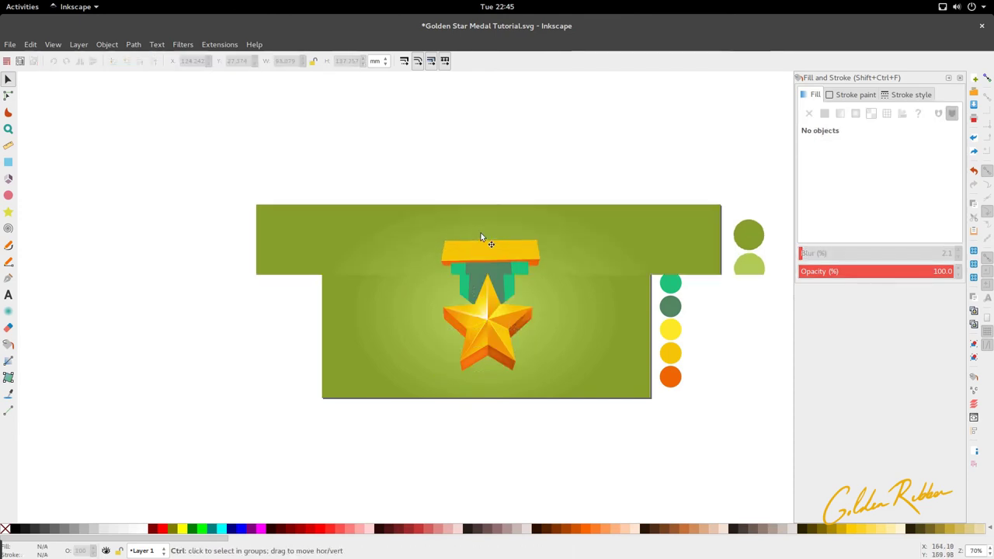
double_click(396, 294)
left_click(374, 255)
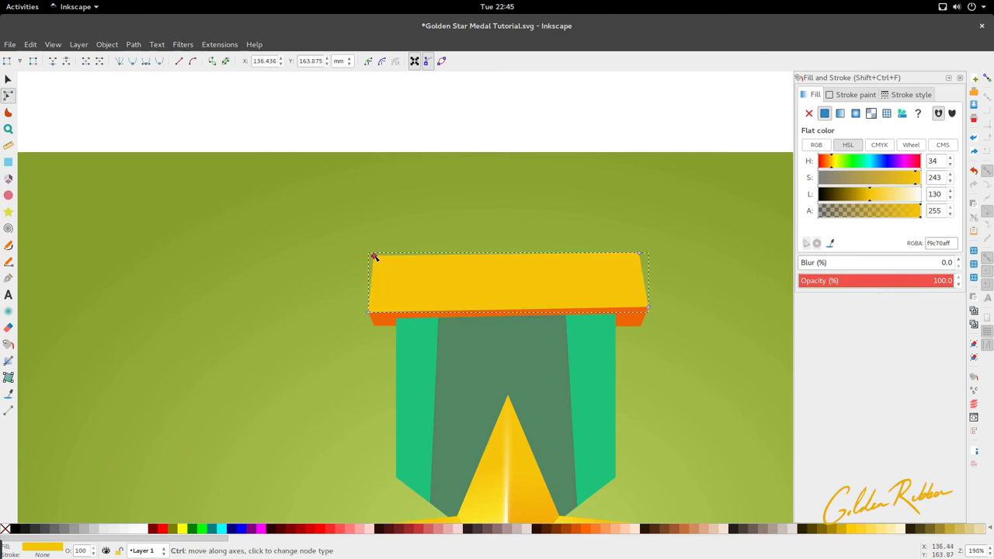
left_click_drag(640, 253, 642, 253)
scroll(484, 327, "down", 2)
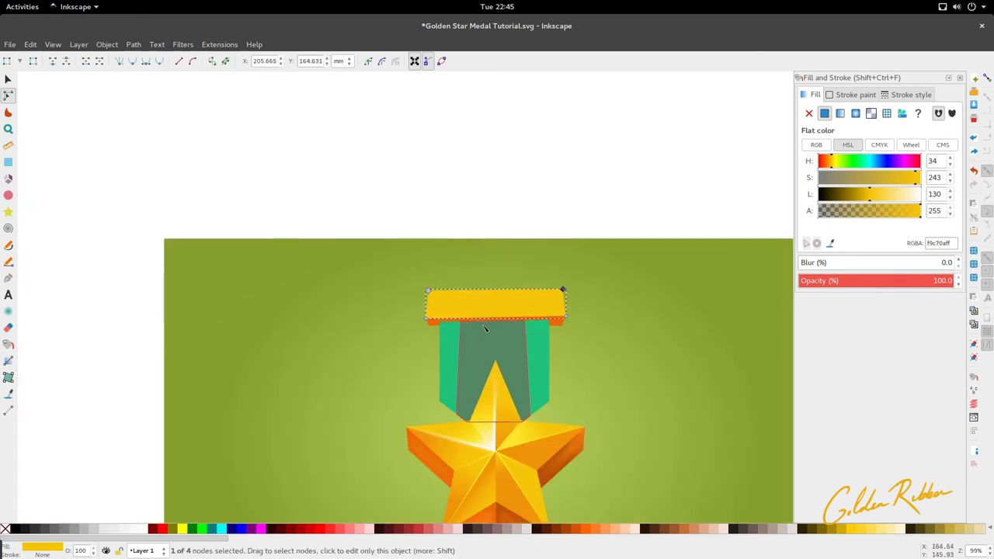
- Draw a closed four-sided outline about 9 mm wide and 44 mm tall just inside the ribbon's left green band
scroll(484, 328, "down", 3)
scroll(469, 333, "up", 2)
key("p")
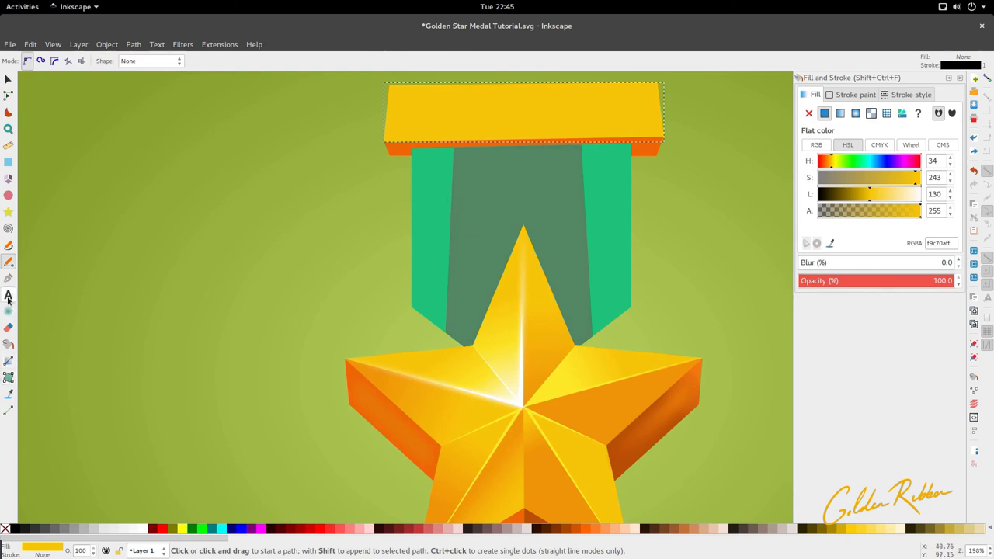
left_click(415, 158)
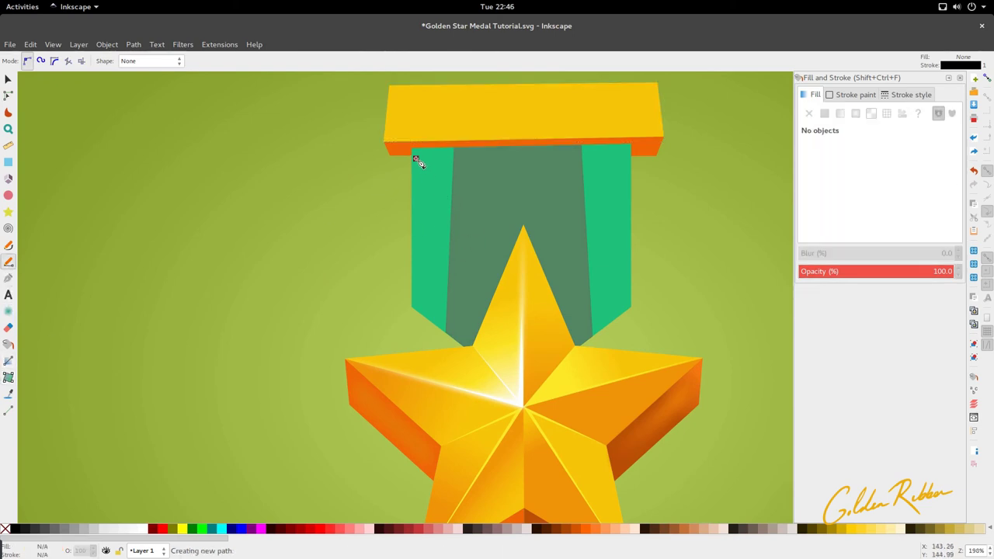
left_click(415, 304)
left_click(443, 327)
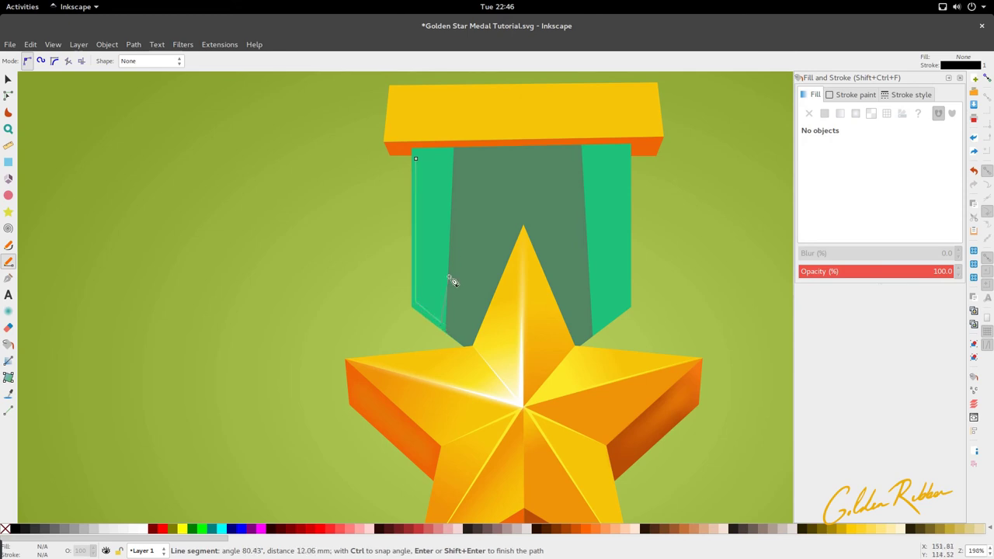
left_click(415, 158)
key("s")
scroll(440, 320, "up", 2)
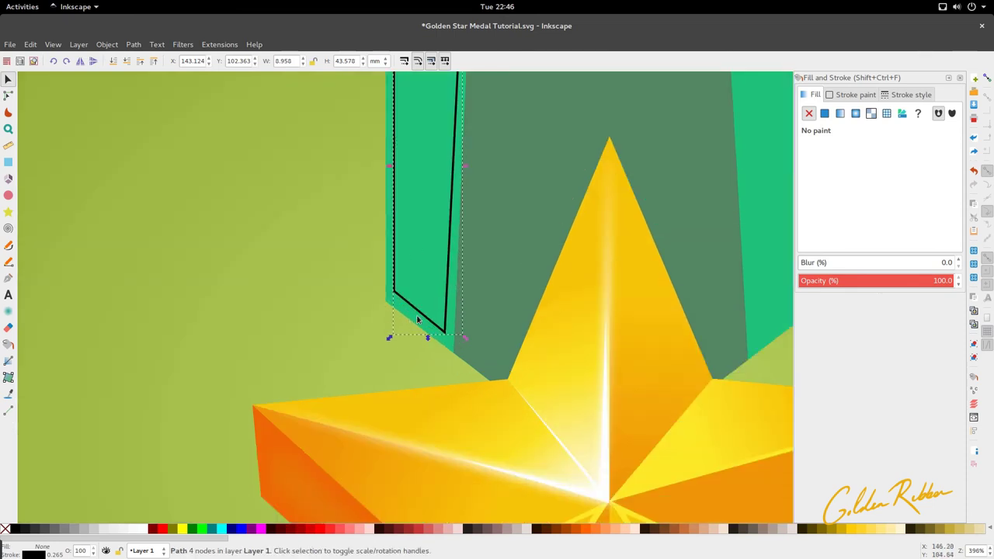
scroll(417, 320, "up", 4)
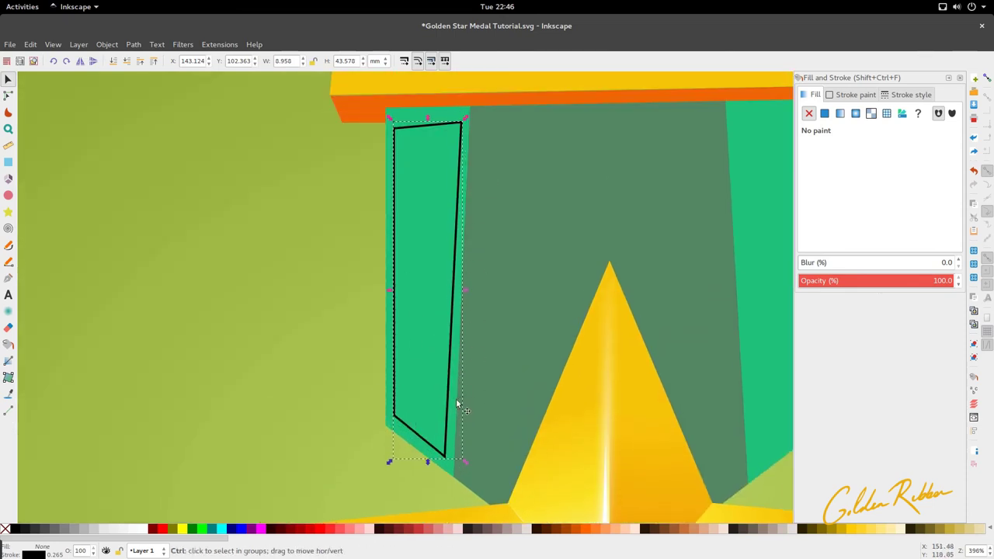
- Fill the new left-band shape with the ribbon's green and darken it to lightness 94 (19a266ff)
scroll(456, 398, "down", 3)
key("d")
left_click(447, 350)
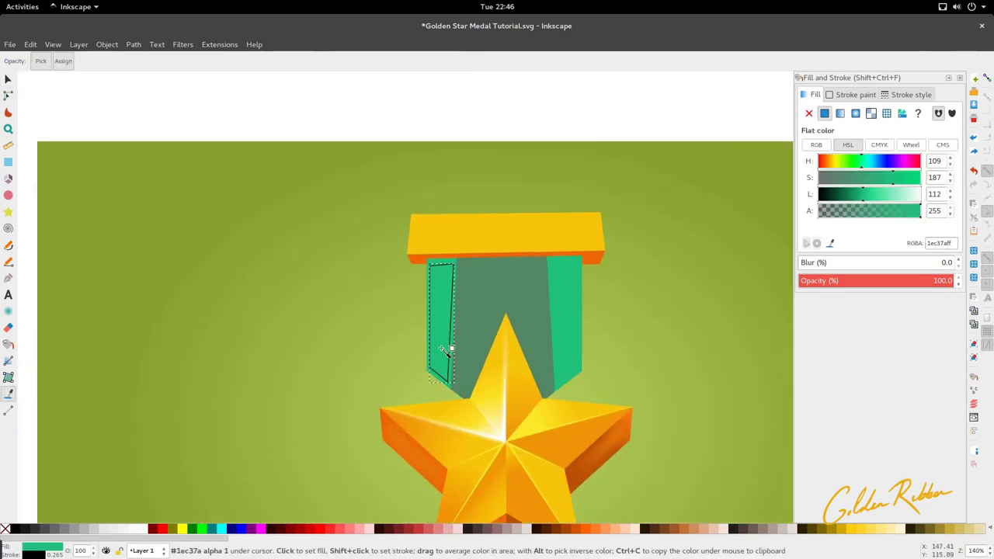
left_click_drag(858, 198, 856, 199)
key("s")
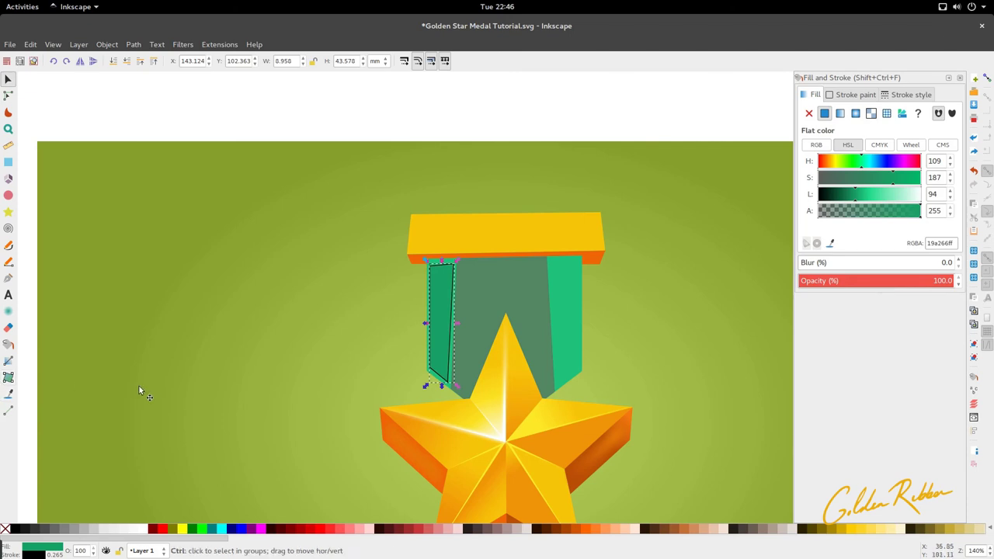
- Undo the last darkening of the left-band shape and set its fill lightness to 99 (1bab6bff)
key("ctrl+z")
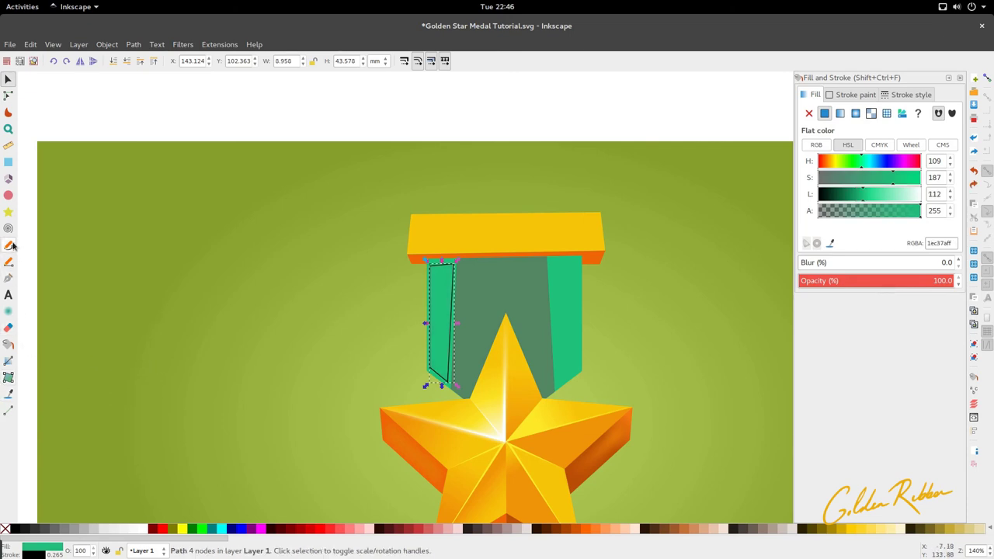
left_click(8, 393)
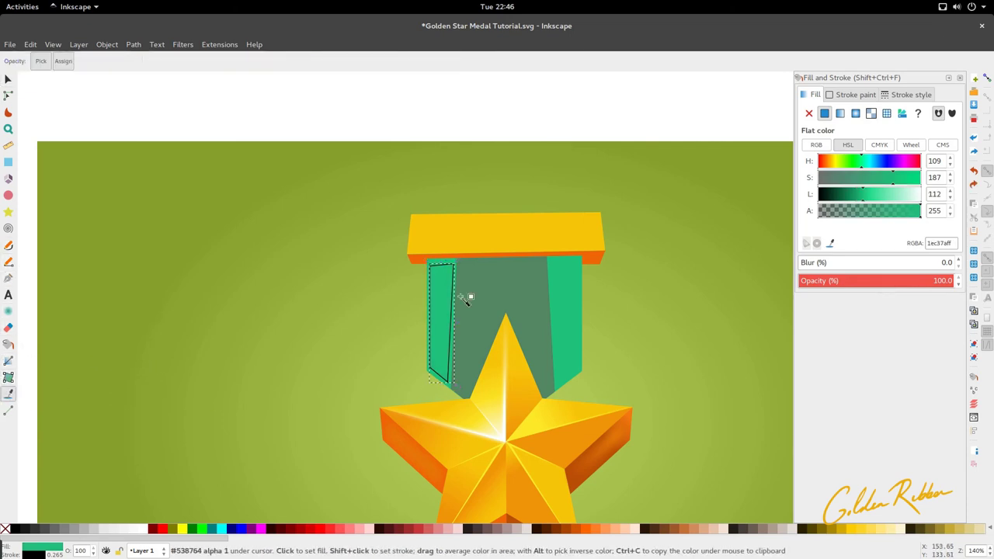
left_click(860, 202)
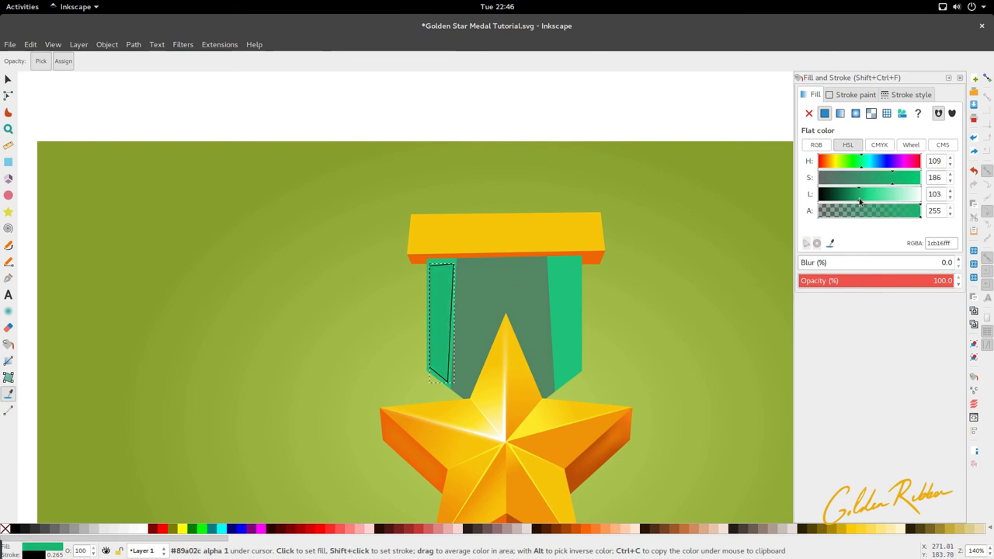
left_click(857, 200)
key("s")
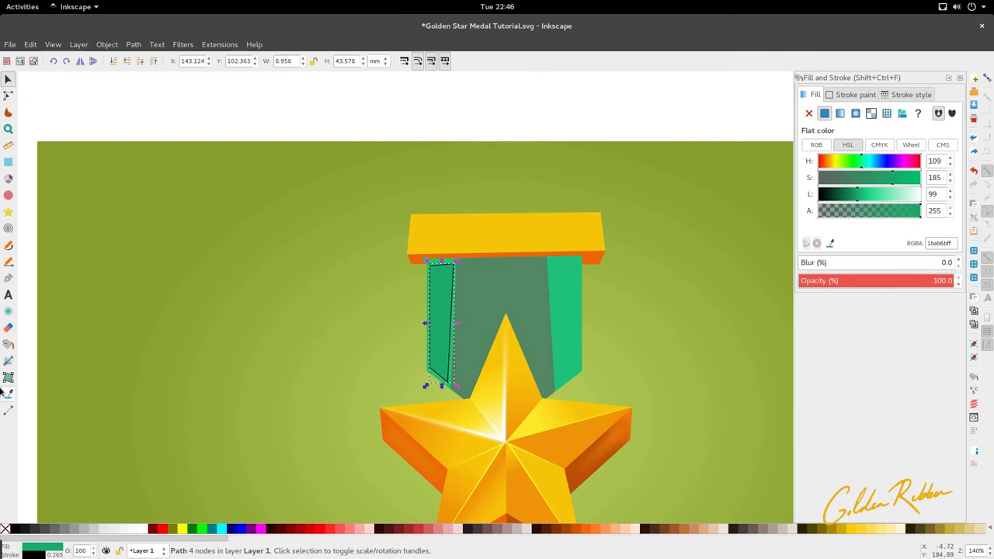
- Give the left-band shape a vertical linear gradient fading upward from green to transparent, and remove its outline
left_click(8, 361)
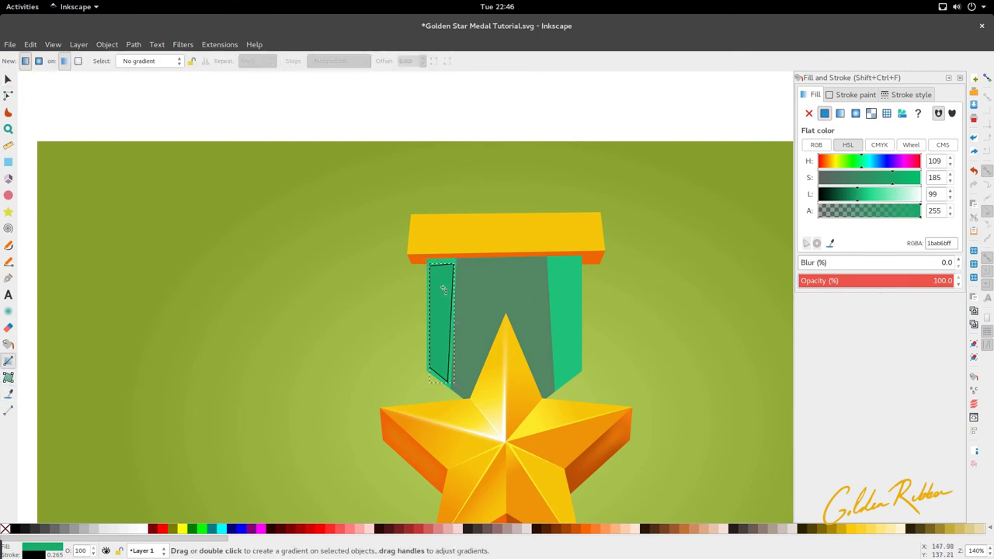
left_click_drag(440, 334, 441, 284)
right_click(28, 554)
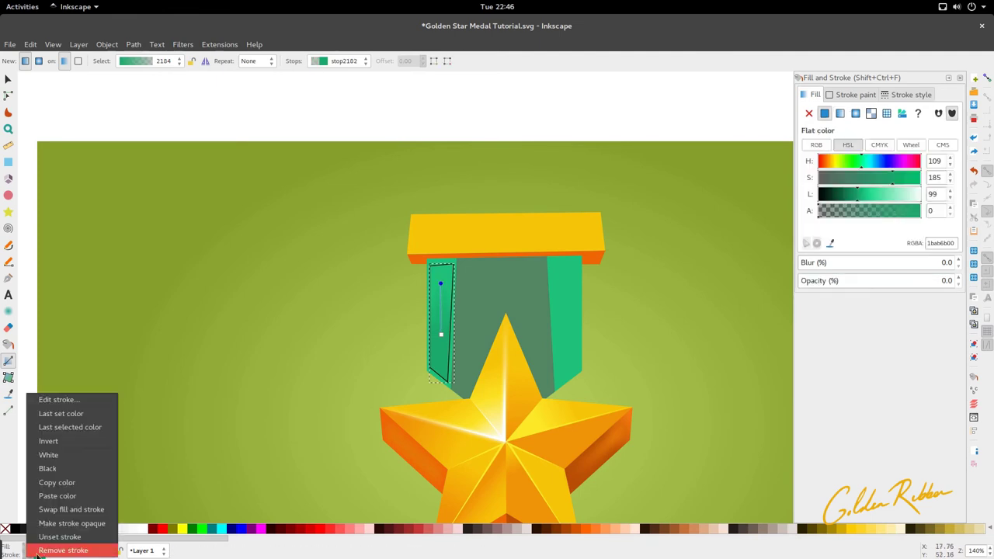
left_click(47, 551)
key("s")
left_click(403, 383)
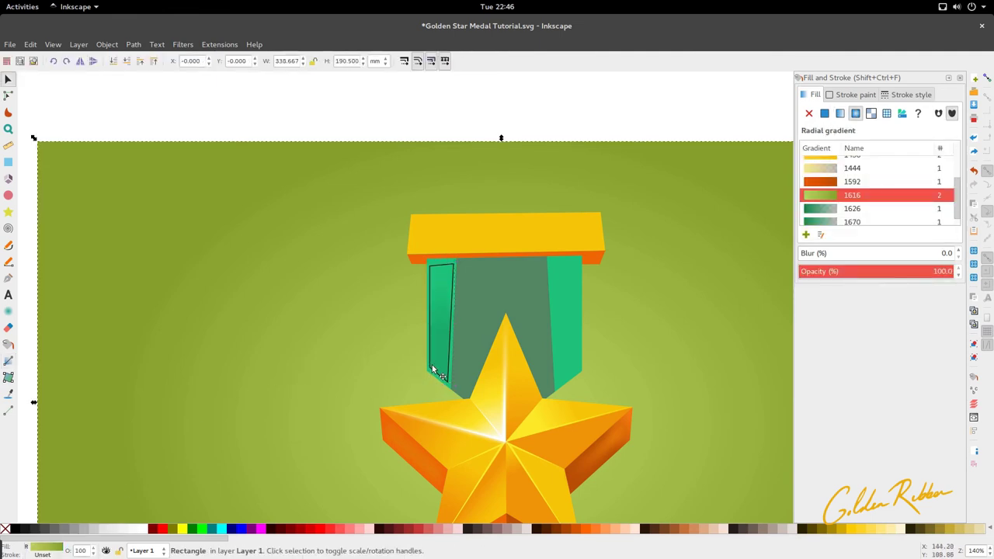
left_click(432, 364)
right_click(35, 554)
left_click(55, 550)
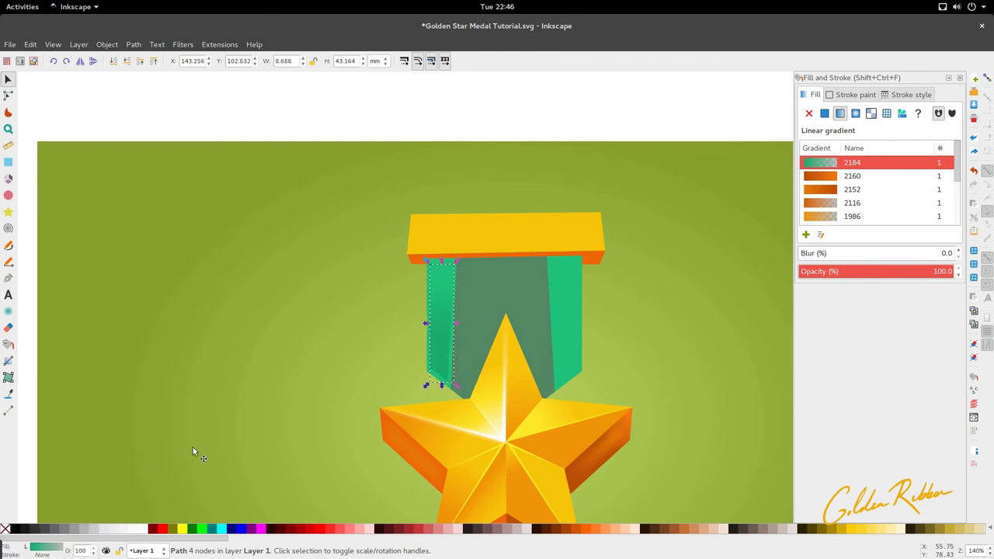
left_click(193, 450)
- Draw a closed four-sided outline about 11 mm wide and 43 mm tall just inside the ribbon's right green band
scroll(600, 357, "up", 1)
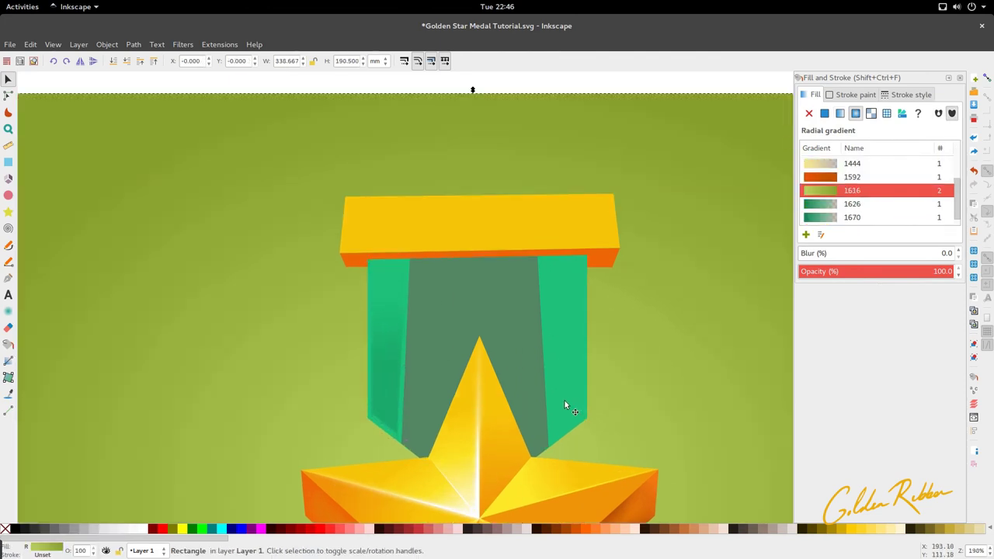
key("b")
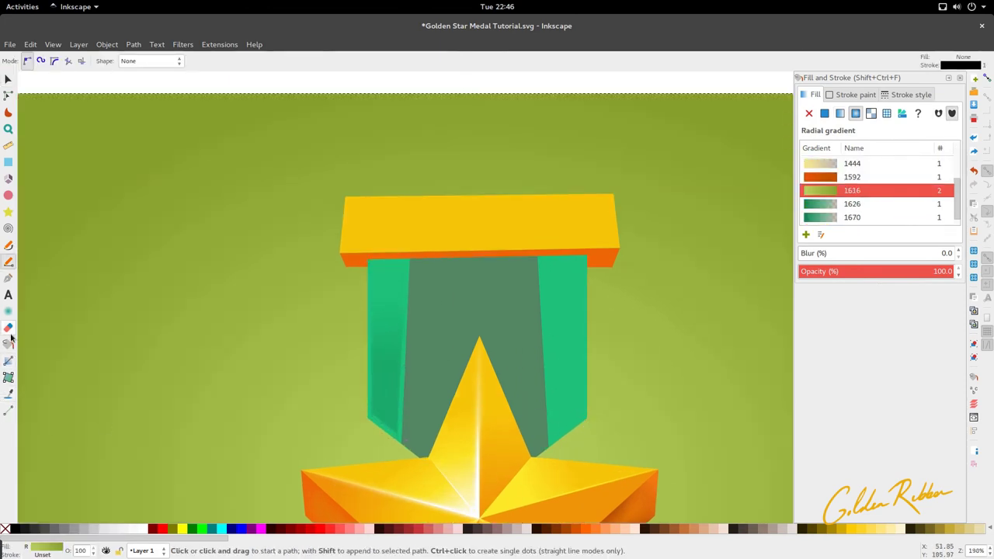
left_click(553, 437)
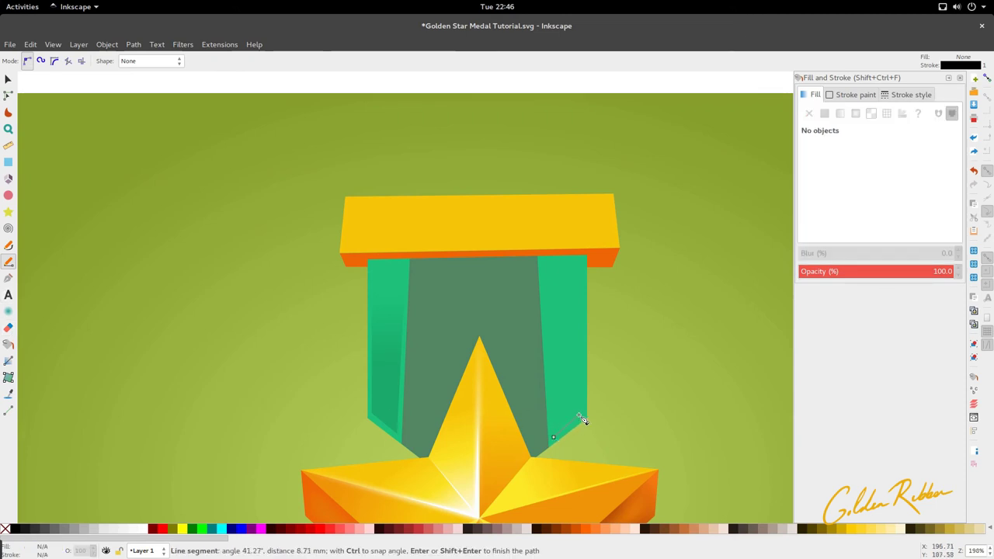
left_click(587, 418)
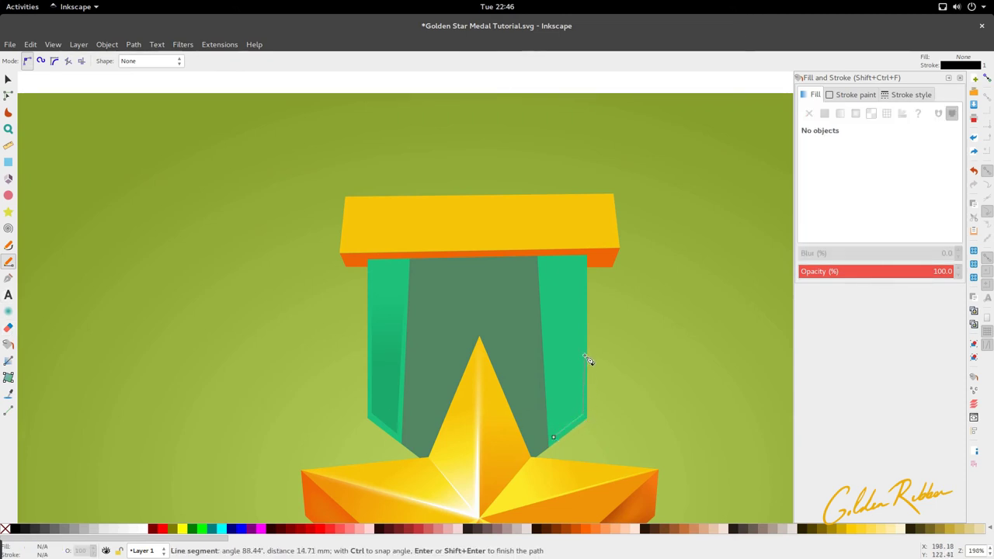
left_click(582, 274)
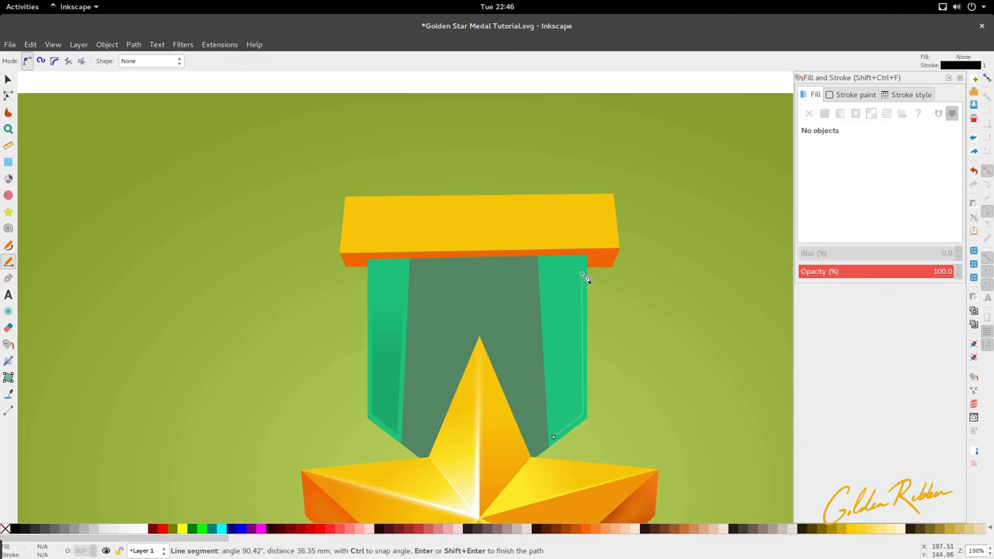
left_click(542, 275)
left_click(553, 437)
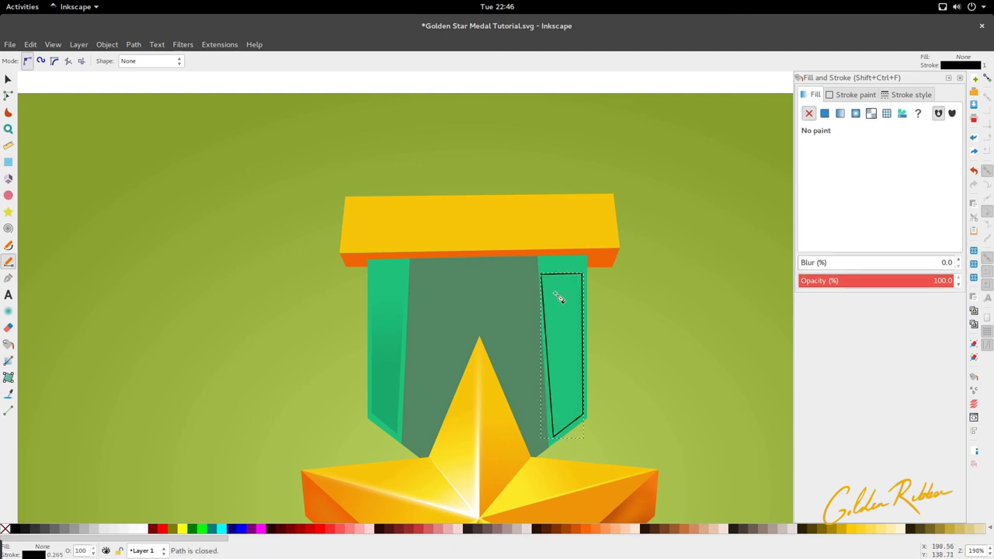
key("s")
key("n")
left_click(543, 276)
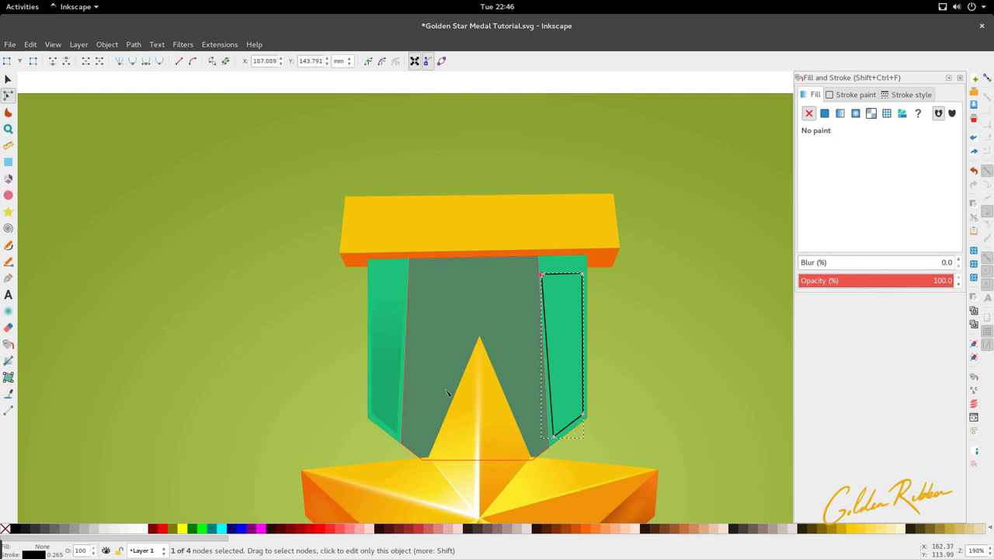
- Fill the right-band shape with the left band's darker green, fade it upward to transparent, and remove its outline
key("d")
left_click(394, 406)
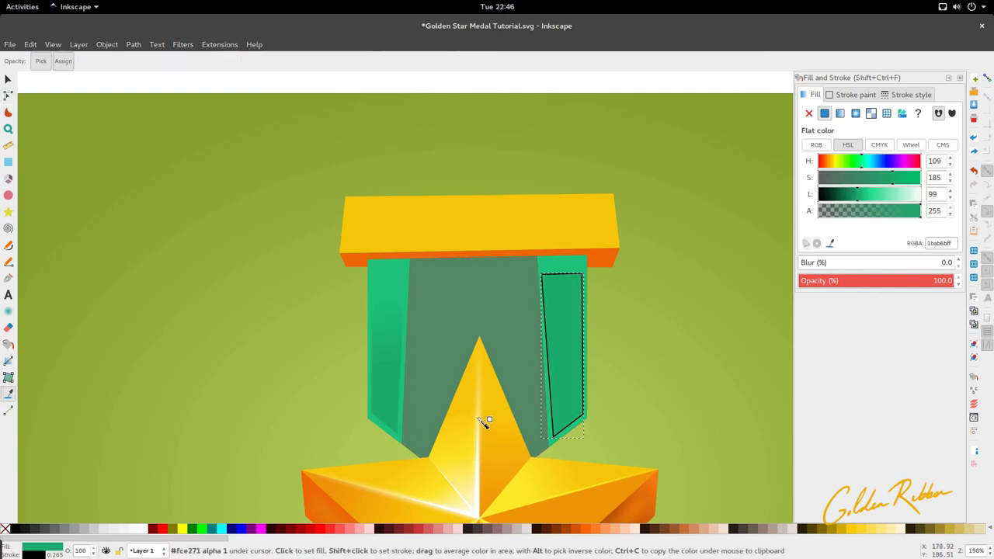
key("g")
left_click_drag(573, 412, 573, 346)
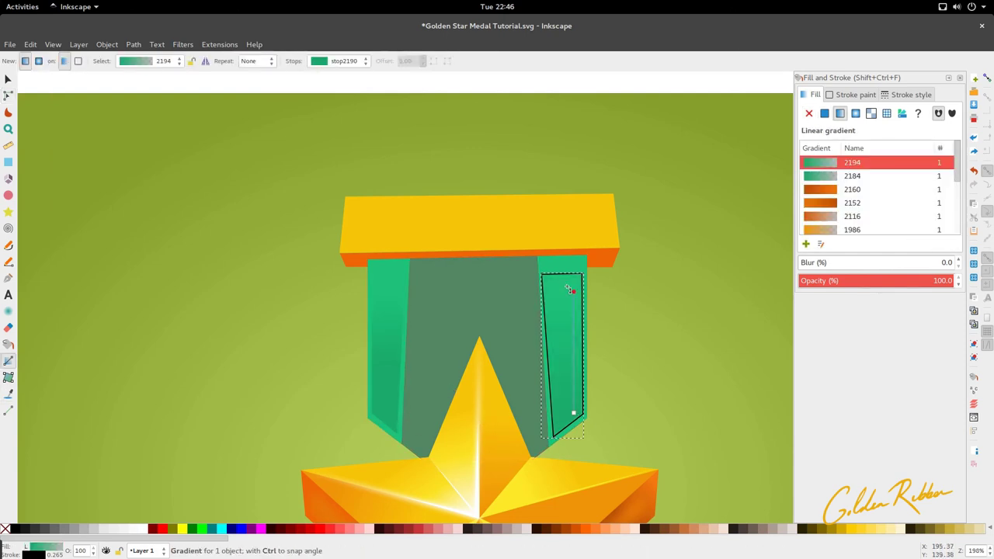
key("s")
scroll(546, 350, "down", 2)
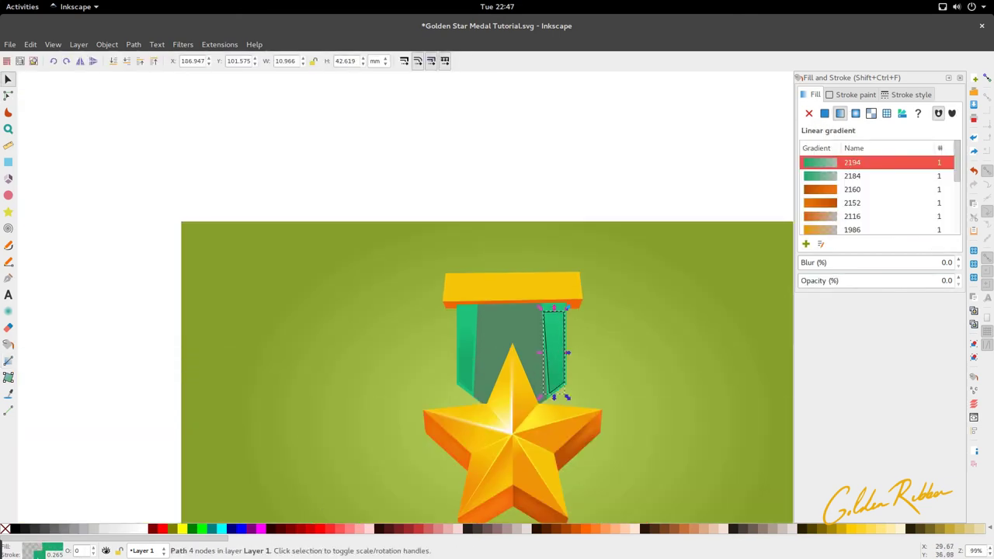
key("Escape")
- Select the two shading shapes on the ribbon's green side bands and blur them by 2.5%
scroll(514, 288, "up", 3, "ctrl")
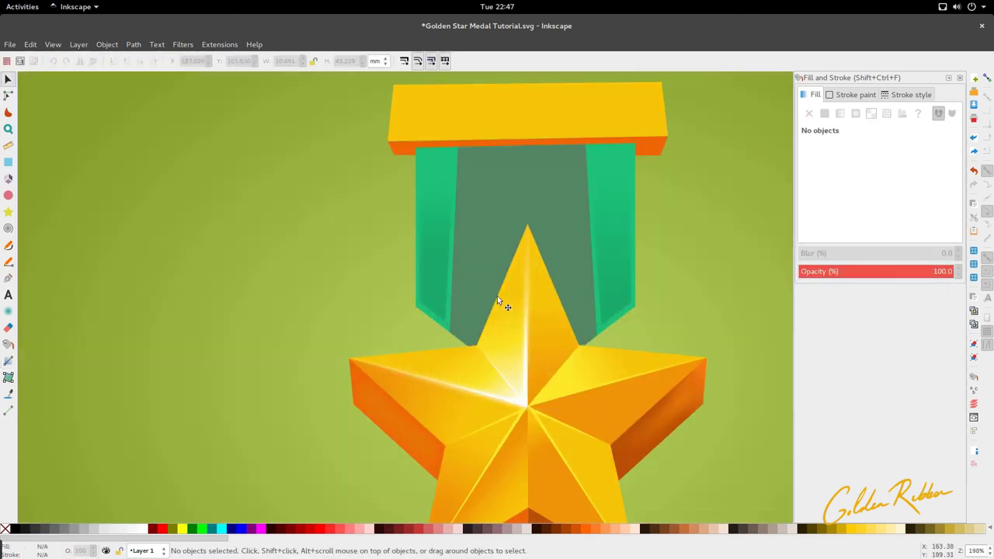
scroll(388, 300, "up", 2)
left_click(435, 329)
left_click(598, 328, "shift")
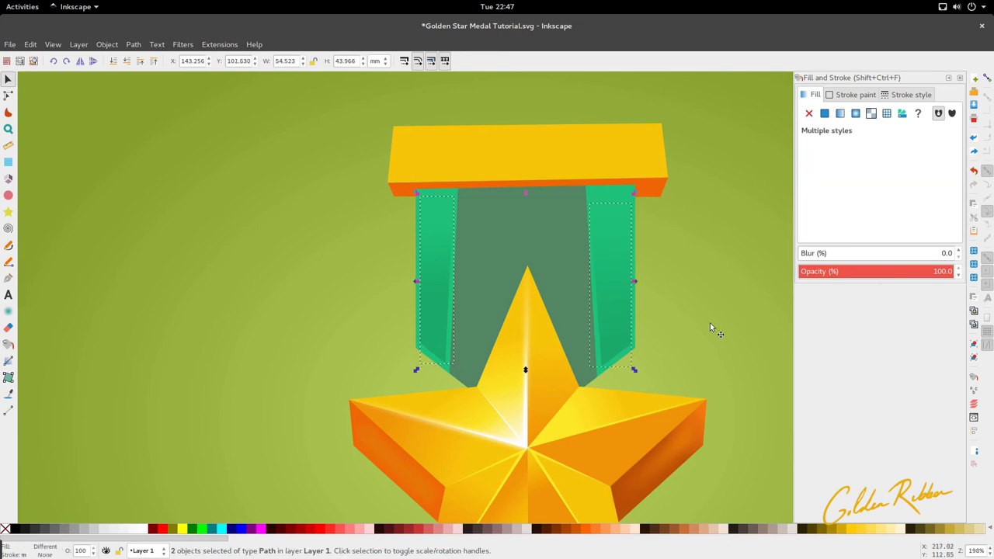
left_click_drag(950, 253, 931, 252)
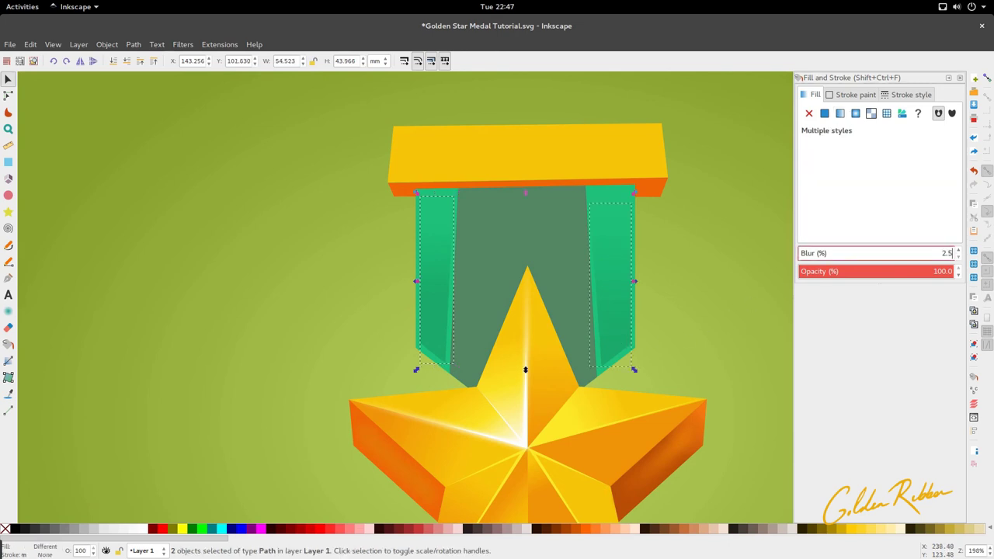
type("2.5")
key("Return")
left_click(681, 339)
- Draw a closed slanted band about 57 mm wide across the ribbon, rising from its left edge to its right edge
scroll(530, 298, "down", 4)
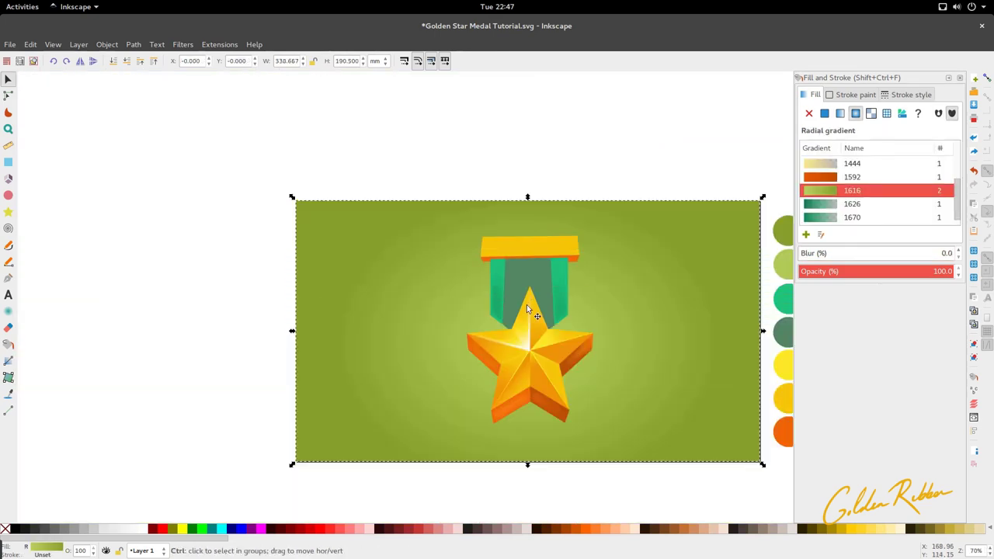
scroll(527, 305, "up", 3)
key("n")
left_click(498, 332)
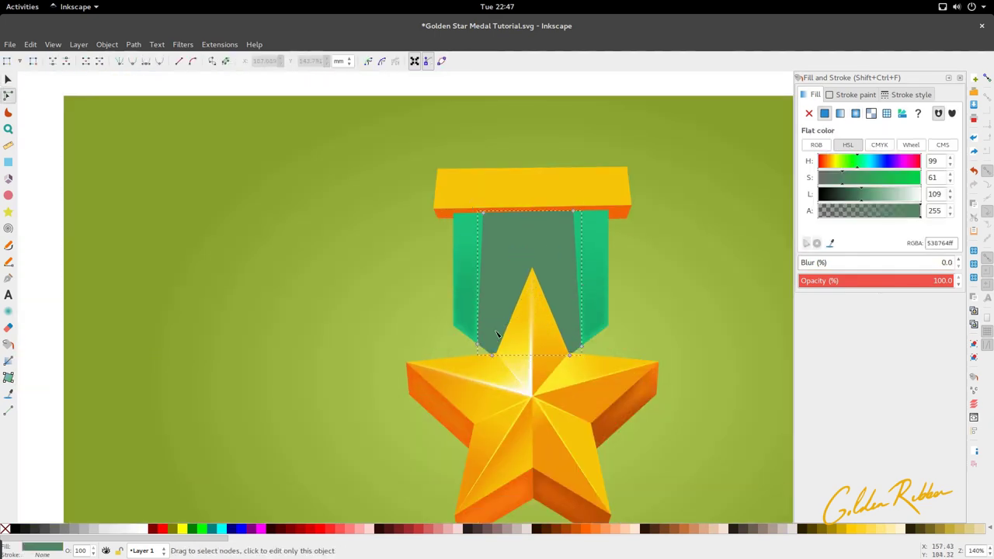
key("p")
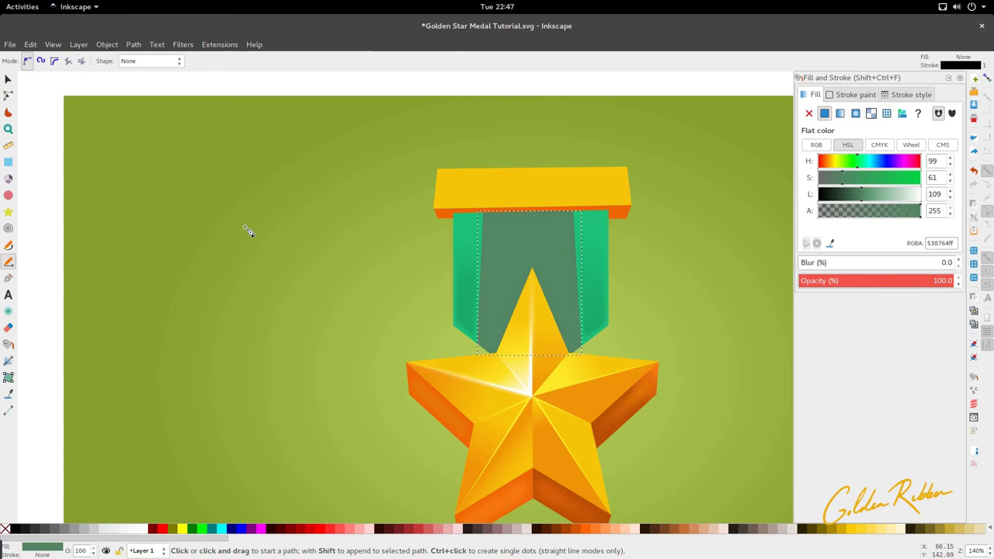
scroll(466, 307, "up", 1)
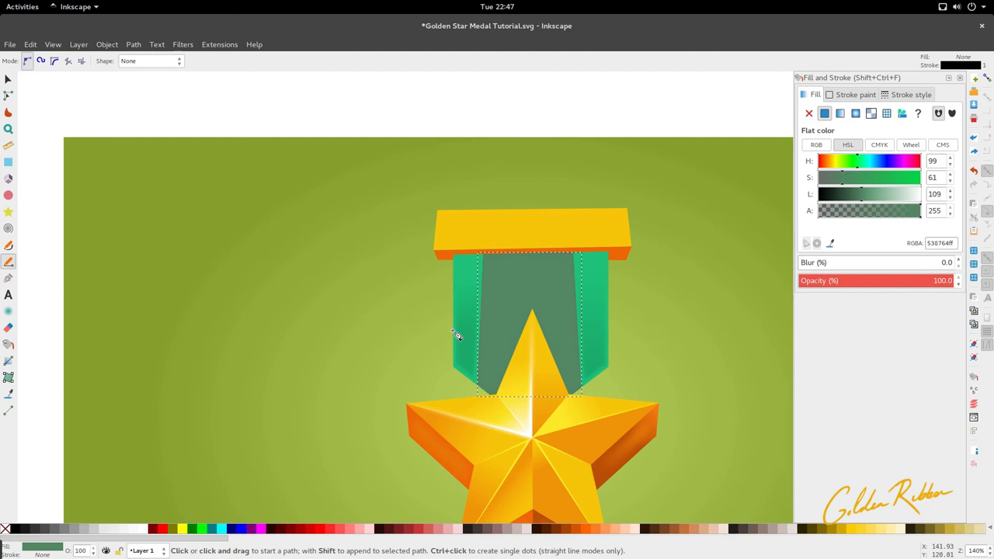
left_click(452, 331)
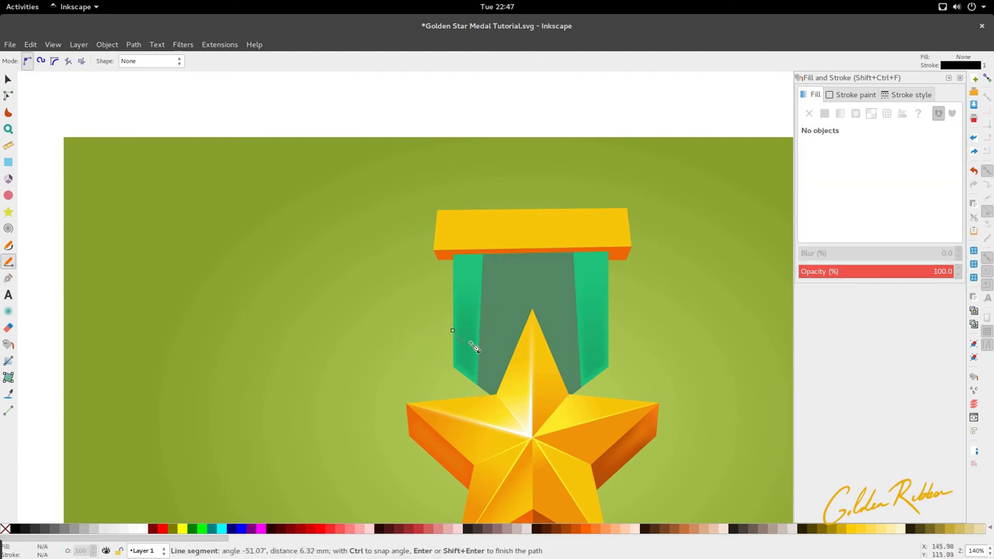
left_click(606, 321)
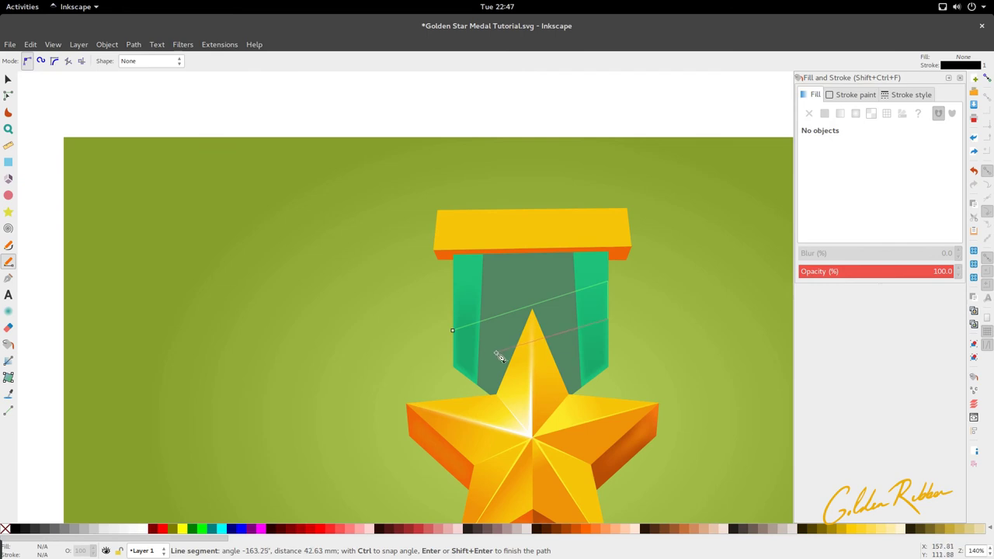
left_click(452, 365)
left_click(452, 330)
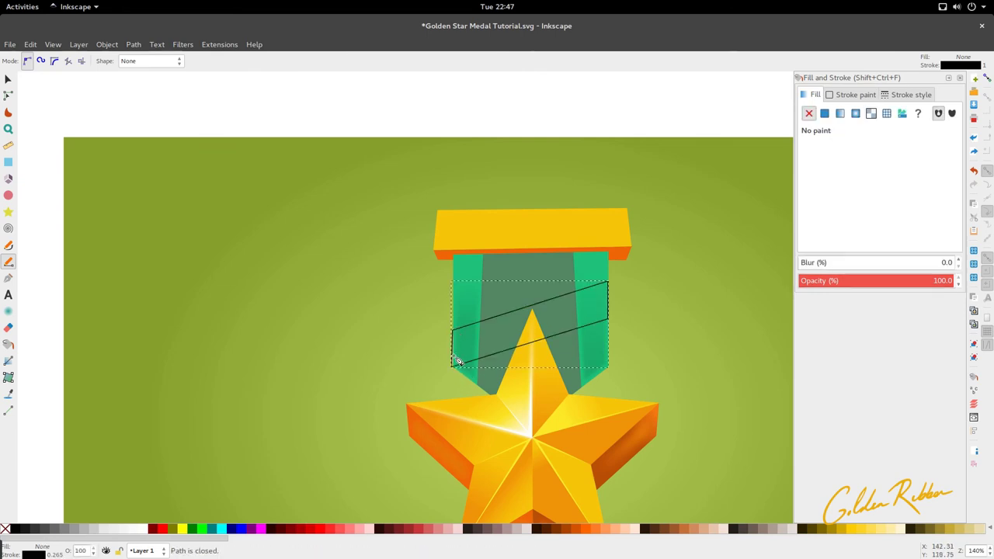
- Duplicate the slanted band above the original and lower the copy's upper nodes to make it narrower
key("n")
left_click_drag(453, 368, 485, 312)
key("s")
key("ctrl+d")
key("n")
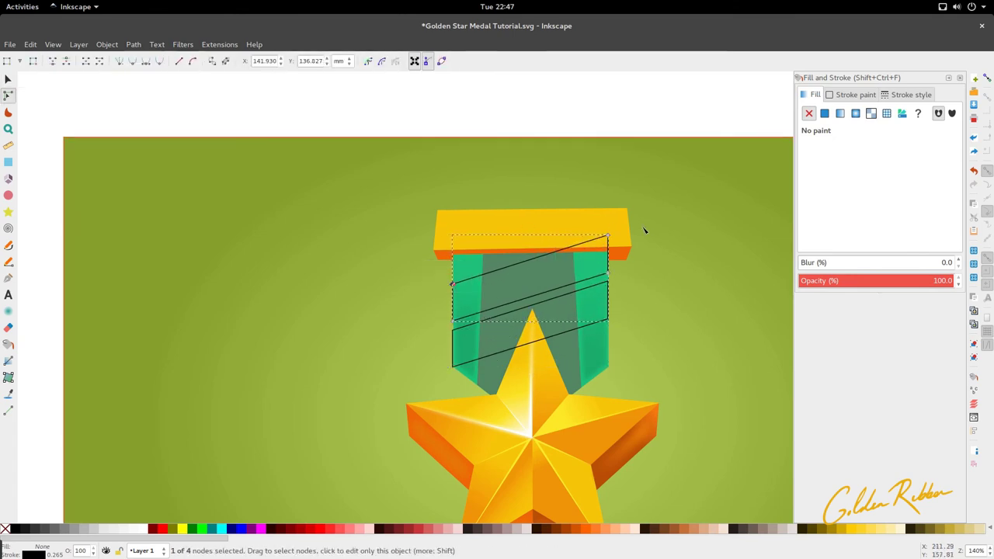
left_click_drag(657, 216, 575, 264)
left_click_drag(608, 236, 610, 255)
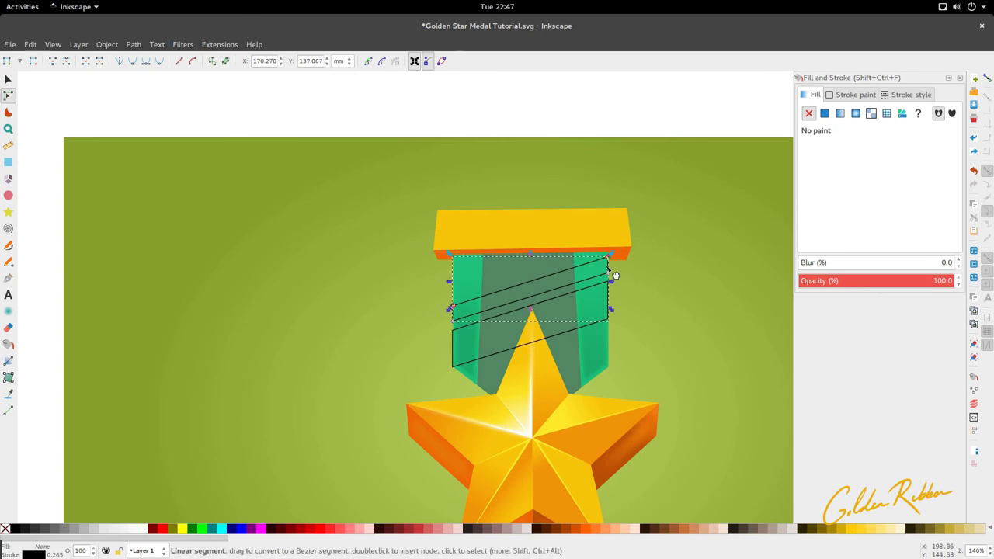
- Select both slanted bands and fill them with white (ffffffff) sampled from the star's highlight
key("s")
left_click(588, 331, "shift")
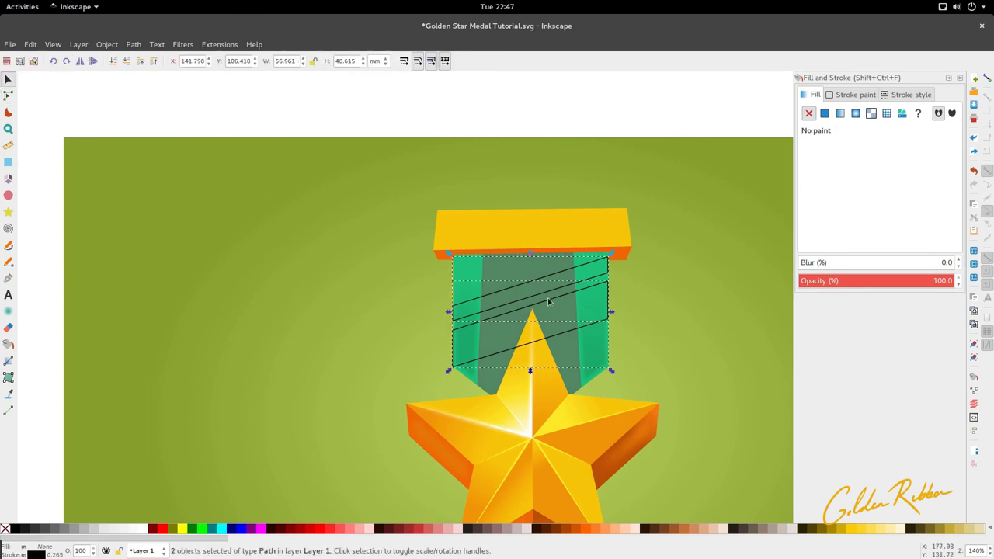
key("d")
left_click(535, 432)
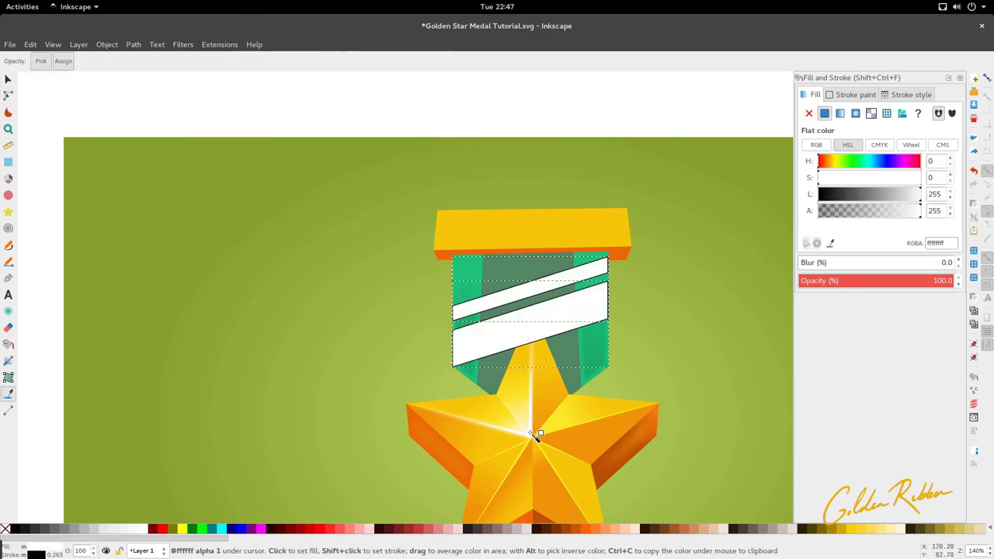
key("d")
- Set both slanted bands' opacity to 50% and remove their stroke
scroll(526, 327, "down", 1, "ctrl")
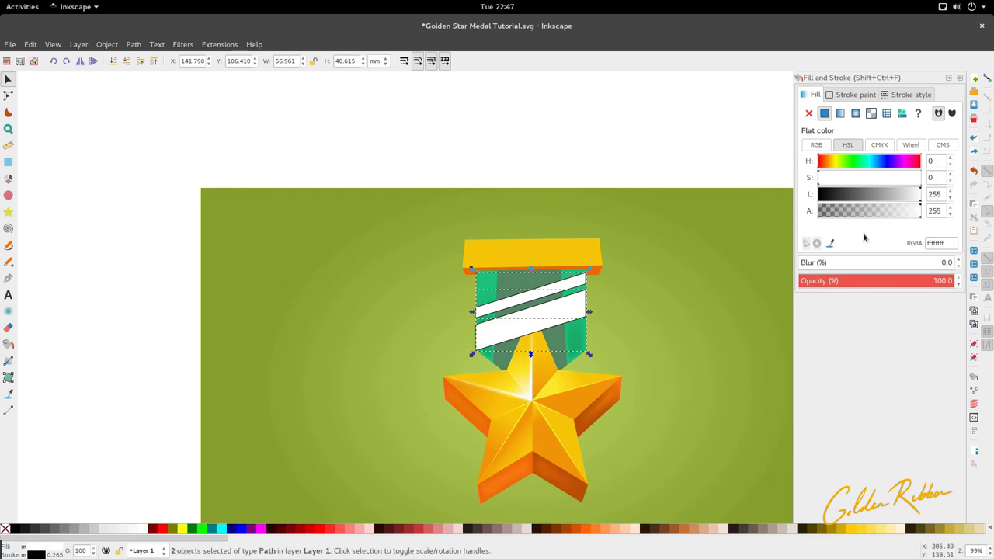
left_click_drag(952, 261, 934, 262)
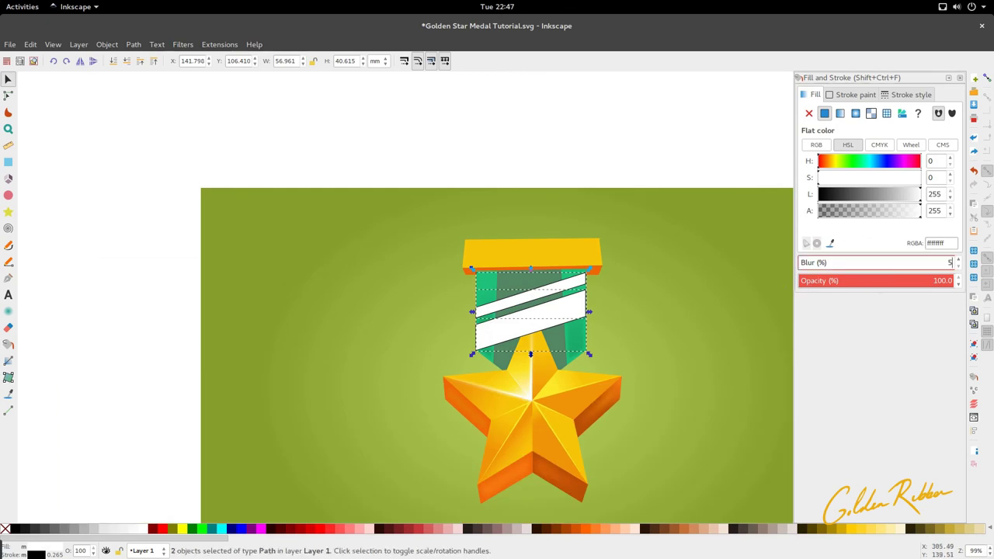
key("BackSpace")
left_click(944, 281)
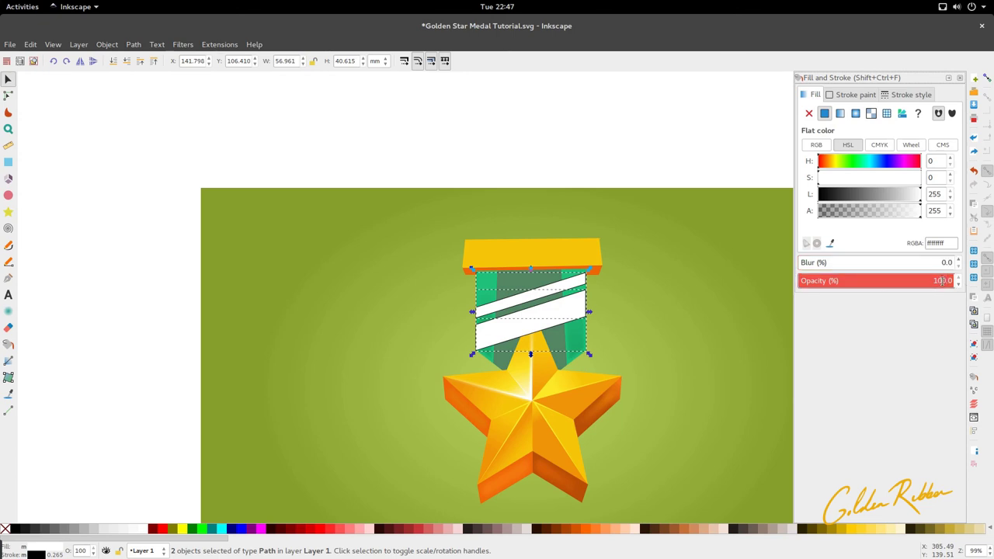
type("50")
key("Return")
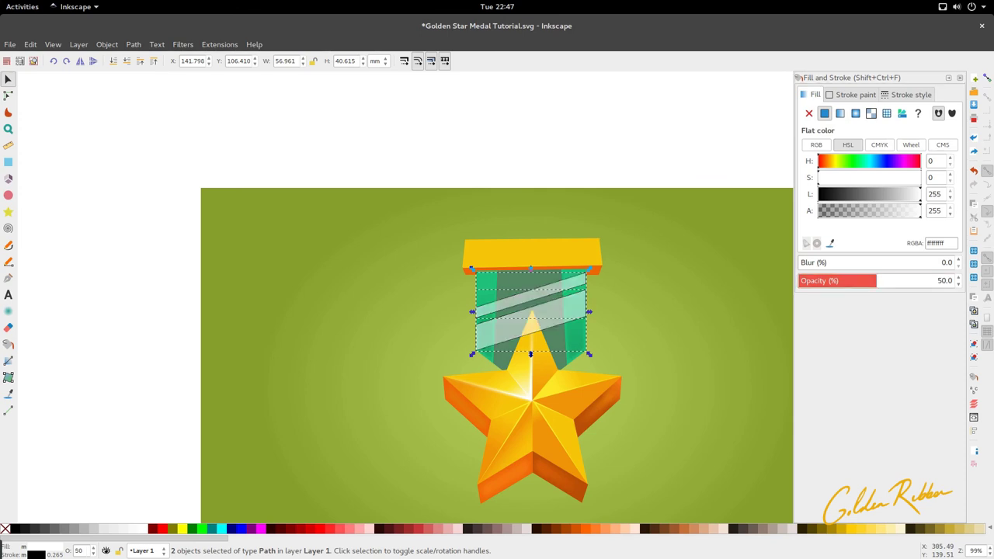
right_click(41, 556)
left_click(70, 546)
left_click(295, 390)
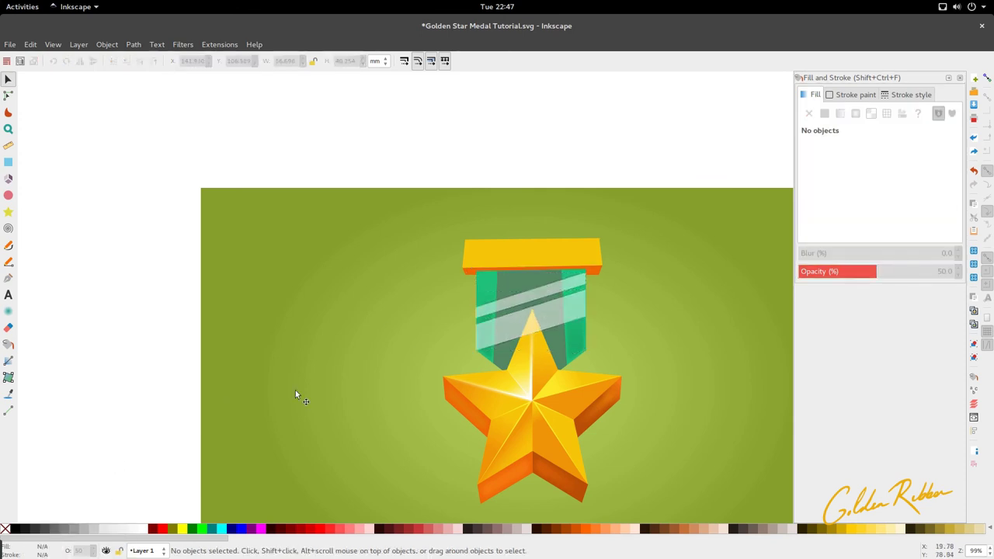
- Lower the wide slanted band in the stacking order so it sits behind the star but in front of the ribbon's center stripe
left_click(536, 321)
left_click(127, 62)
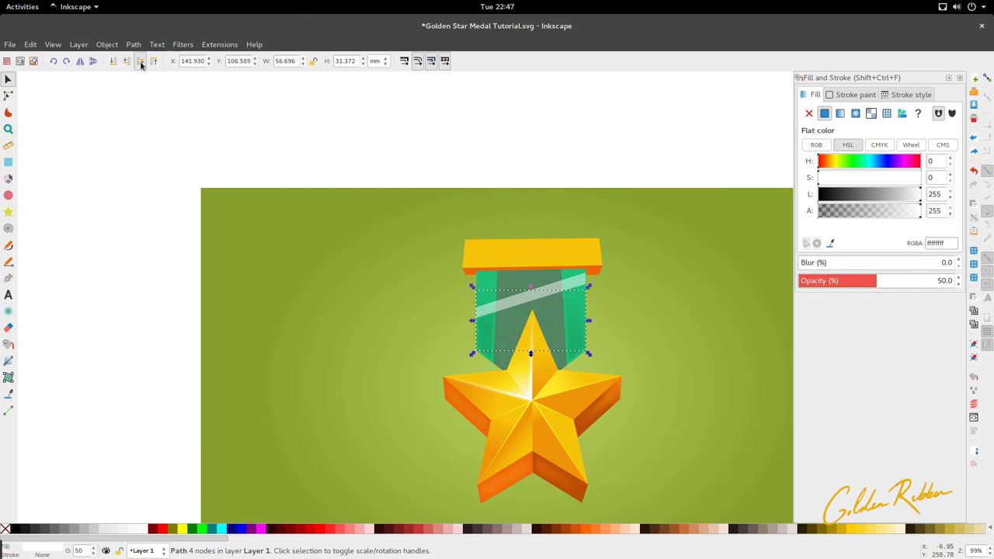
left_click(141, 62)
left_click(140, 65)
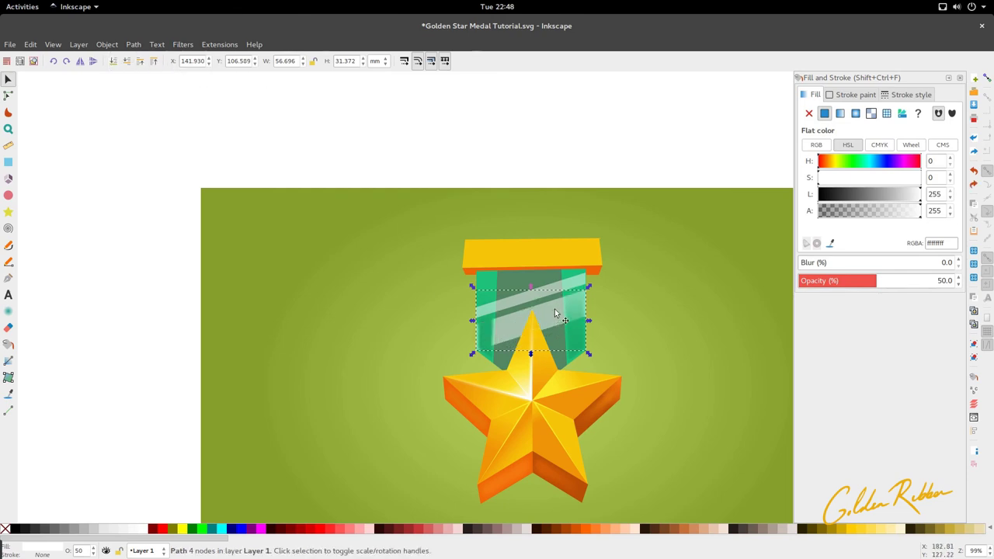
- Group the golden bar and the ribbon pieces, leaving the two slanted bands out of the group
left_click_drag(443, 221, 618, 371)
scroll(595, 352, "up", 2, "ctrl")
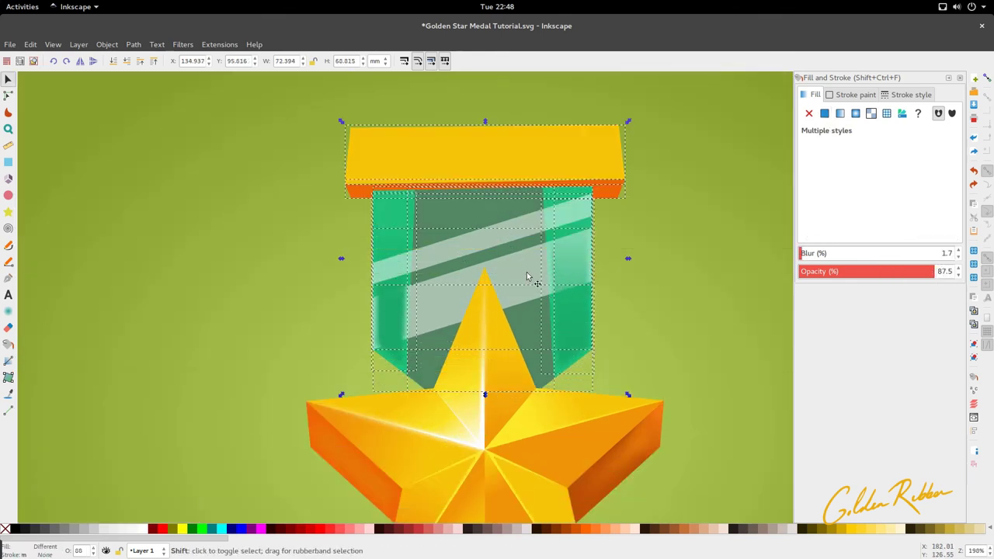
left_click(527, 271, "shift")
left_click(521, 243, "shift")
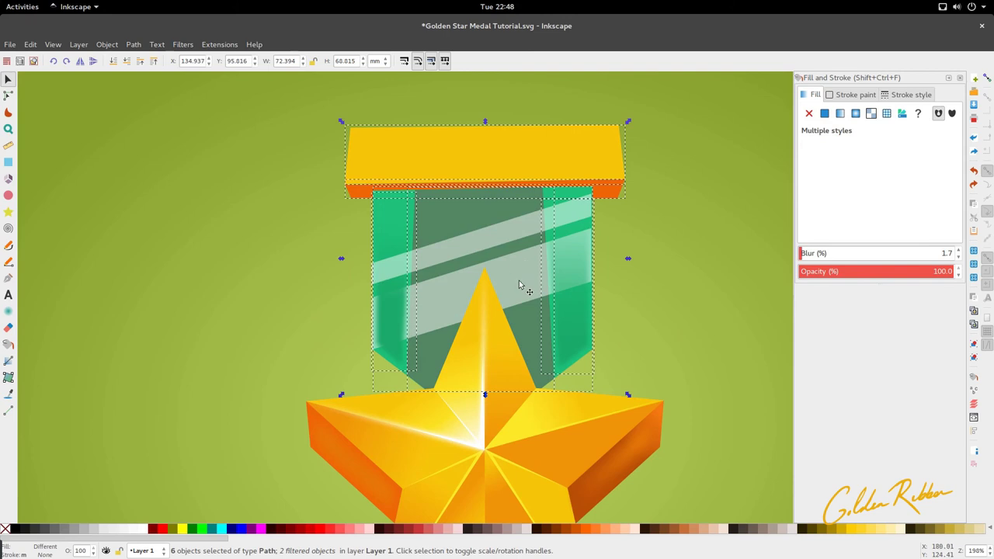
key("ctrl+g")
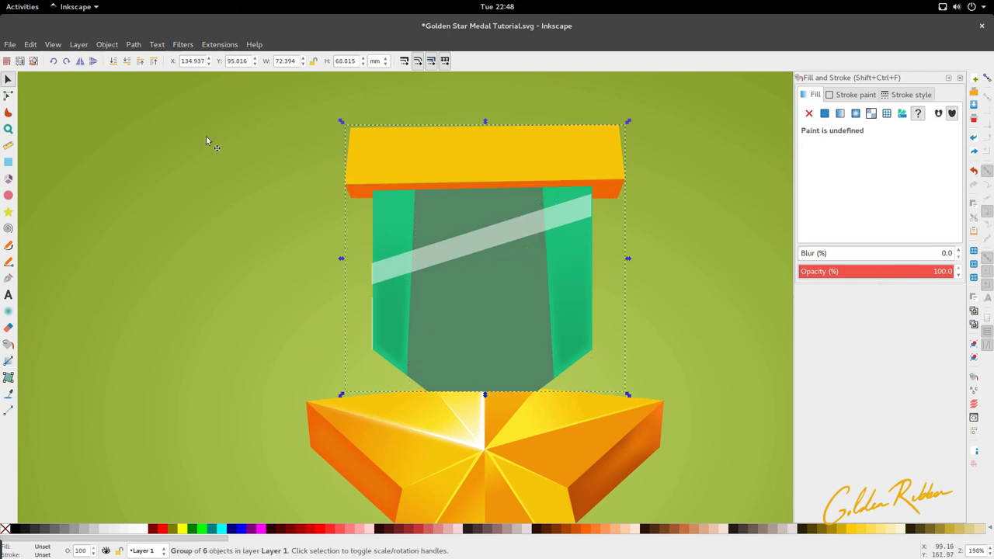
- Move the bar-and-ribbon group to just above the background in the stacking order and ungroup it
left_click(113, 61)
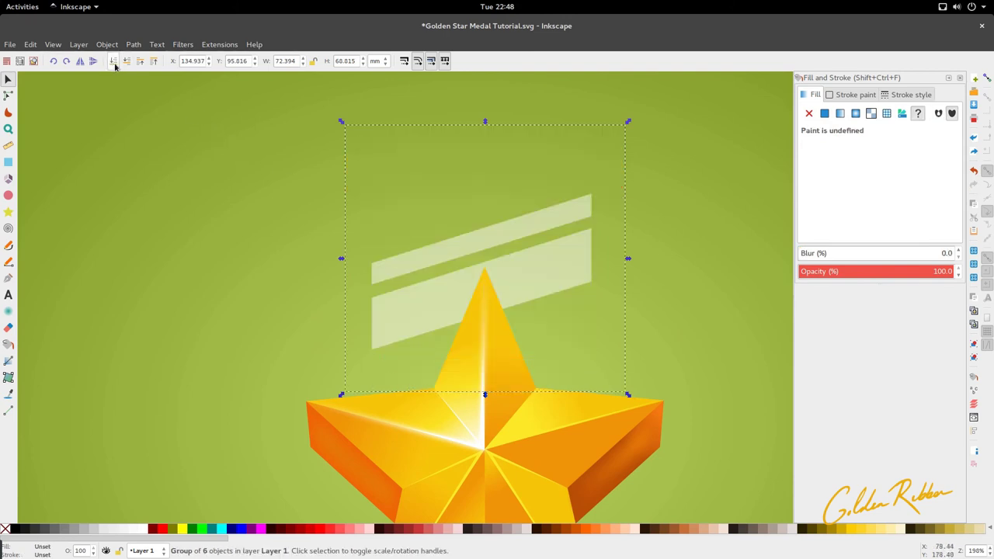
left_click(139, 62)
left_click(428, 245, "ctrl")
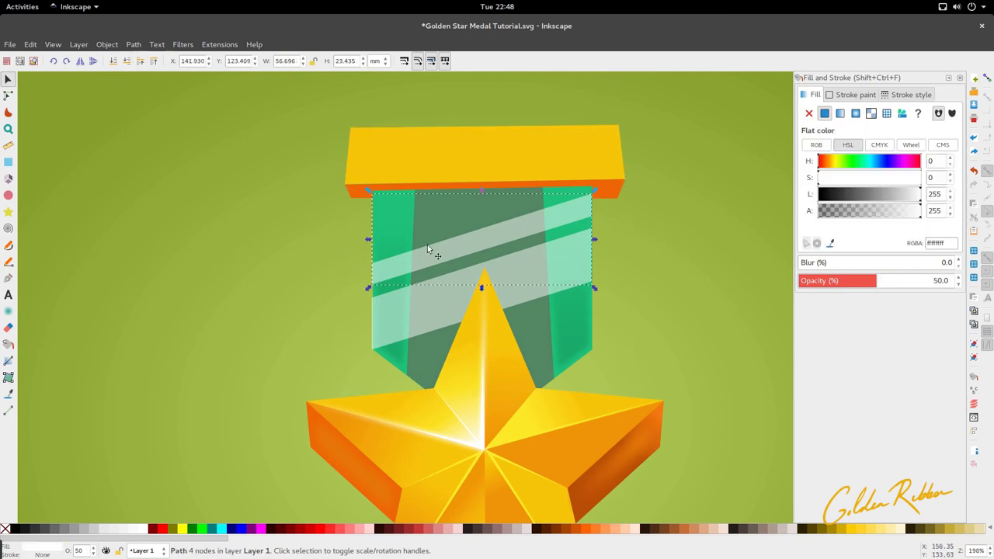
left_click(429, 228)
key("ctrl+shift+g")
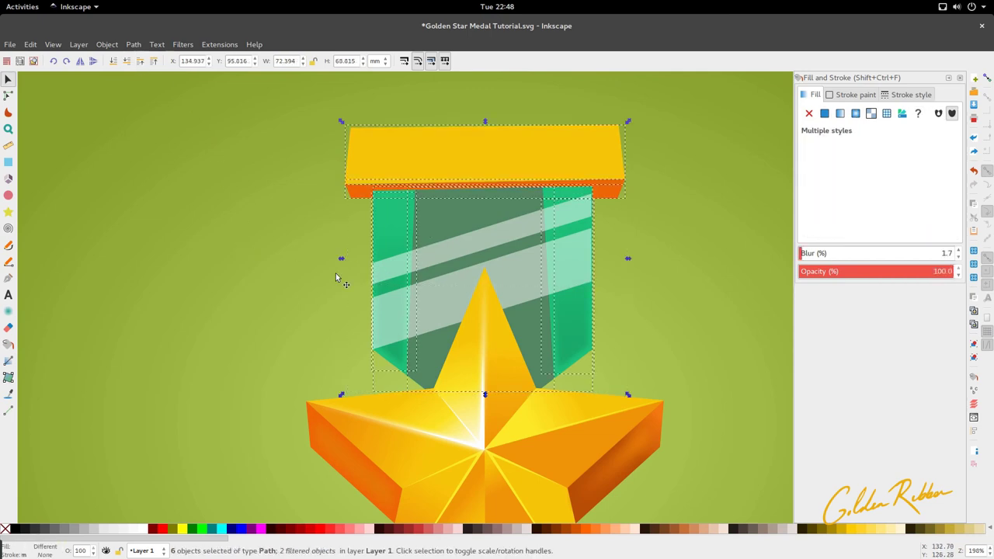
left_click(337, 274)
- Select both slanted bands and lower their opacity to 19.5%
left_click(417, 300)
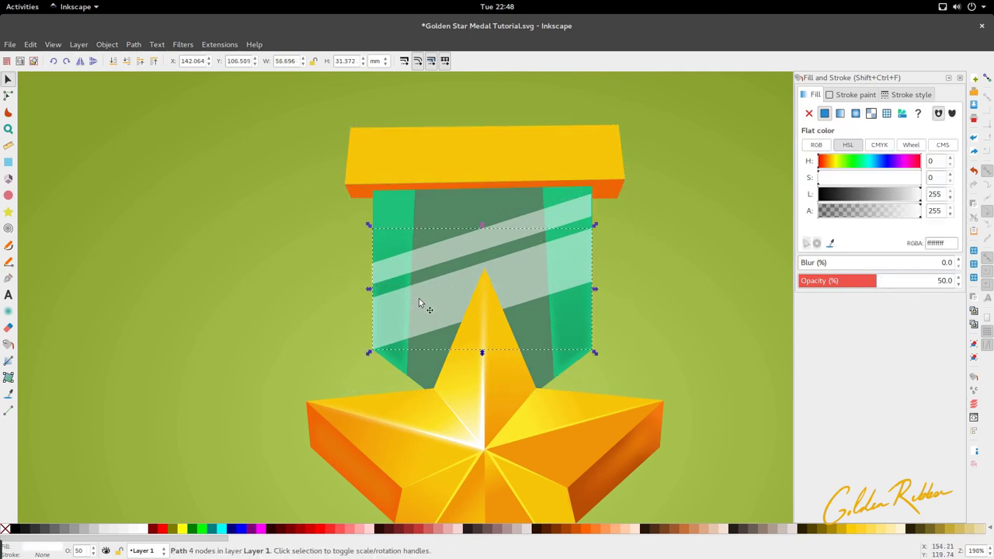
key("minus")
left_click(421, 271, "shift")
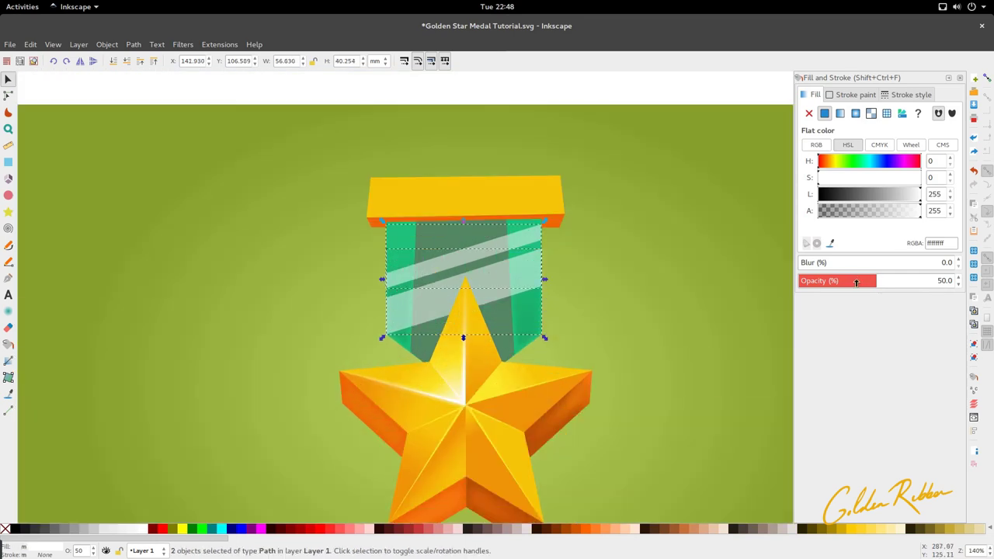
left_click_drag(857, 283, 827, 283)
left_click(719, 326)
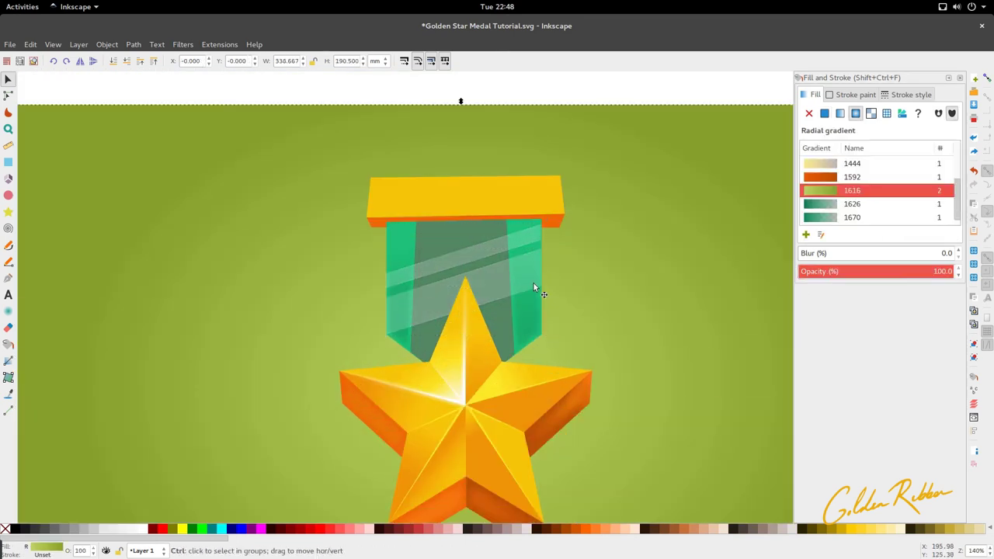
- Spread the bands apart by moving the narrow one up about 3 mm and the wide one down about 2 mm
key("minus")
left_click(535, 287)
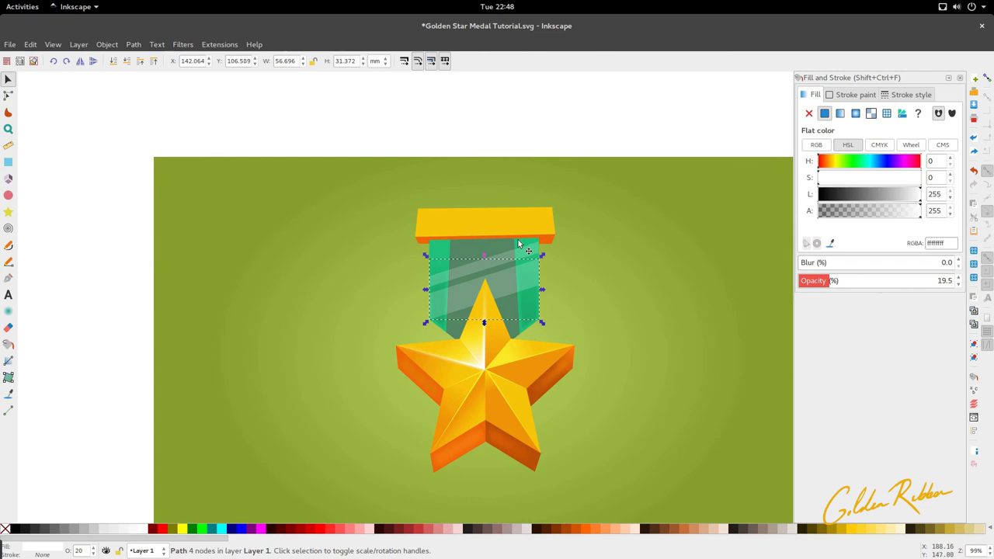
left_click(560, 310)
left_click(518, 258)
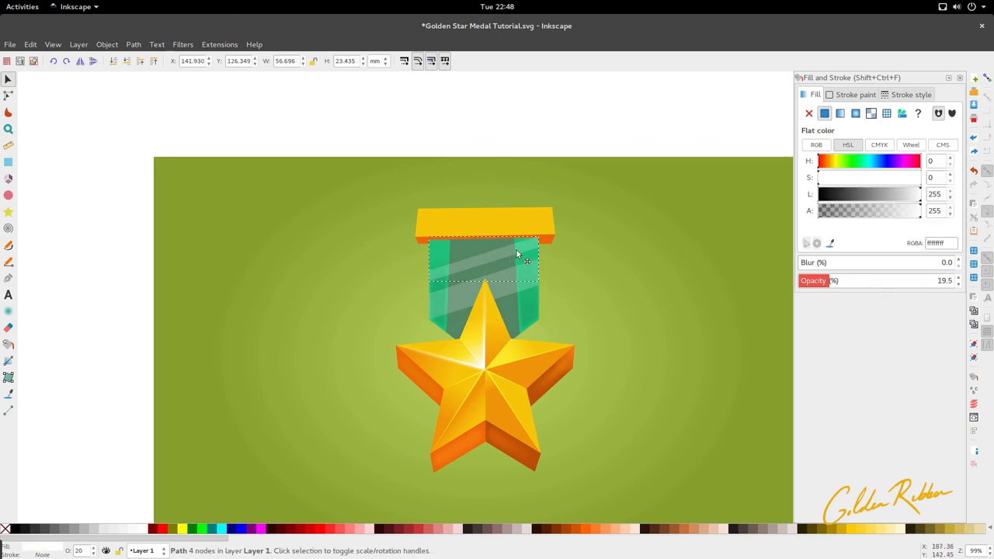
left_click(521, 290)
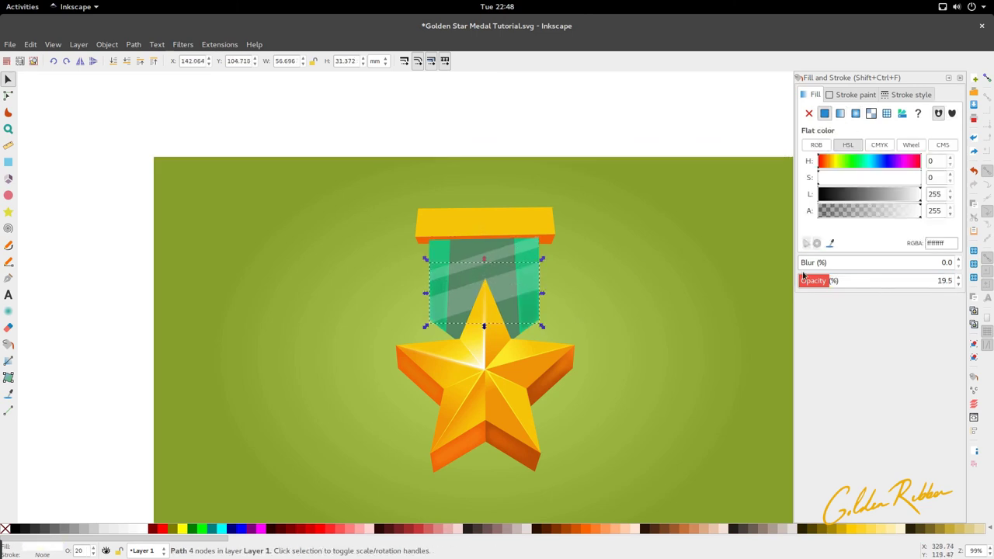
- Lower the narrow upper band's opacity so it is fainter than the wide band
left_click(530, 252)
left_click(809, 281)
left_click(573, 305)
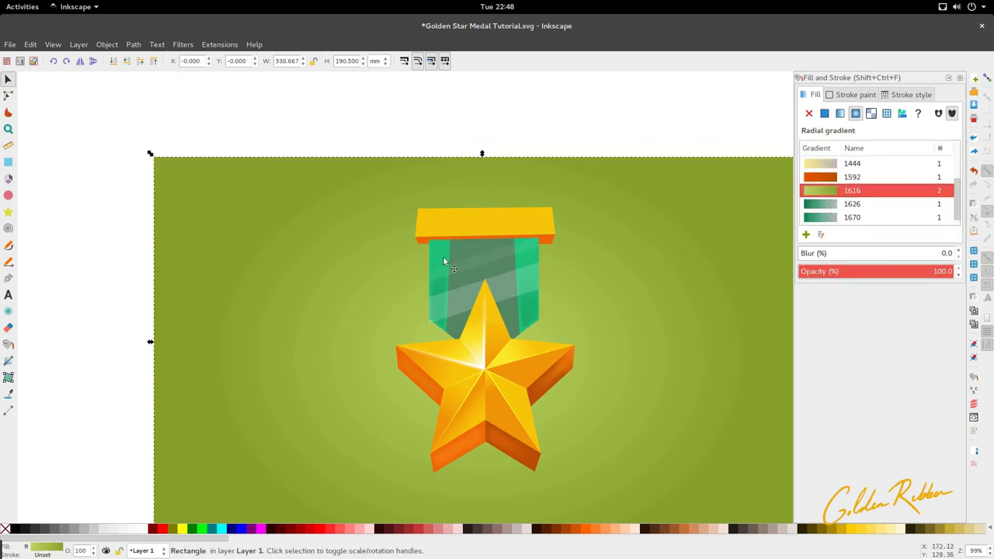
- Raise the wide band's lower-left node to line up with the ribbon's lower-left corner
scroll(490, 262, "up", 1)
scroll(389, 293, "down", 1)
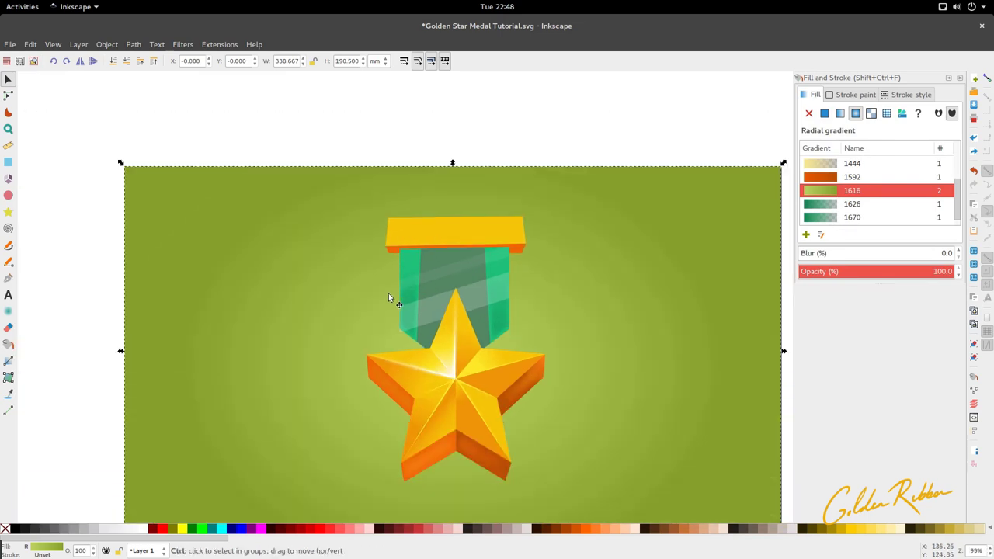
scroll(418, 281, "up", 1)
left_click(400, 335)
key("n")
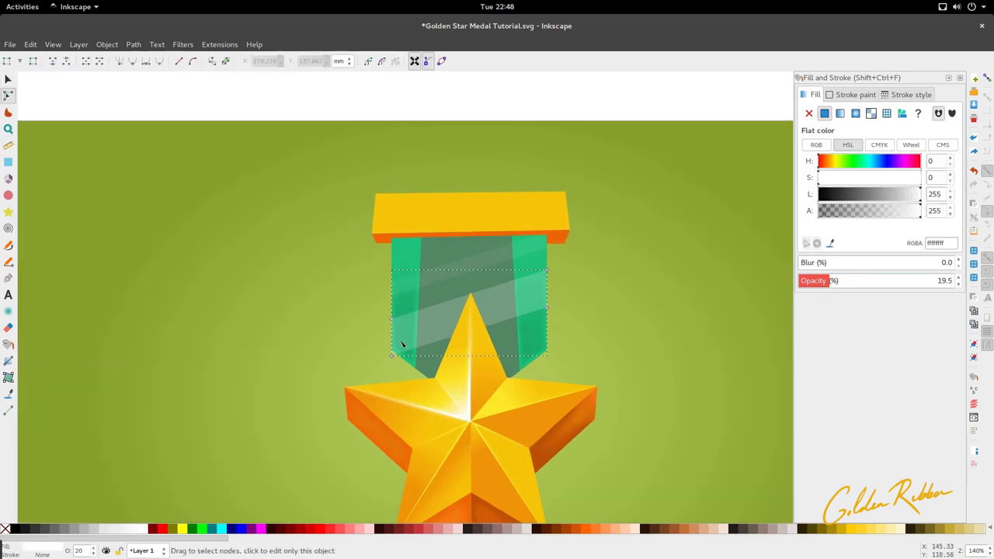
scroll(395, 350, "up", 1)
left_click_drag(389, 355, 390, 342)
key("s")
scroll(395, 371, "down", 3)
left_click(388, 391)
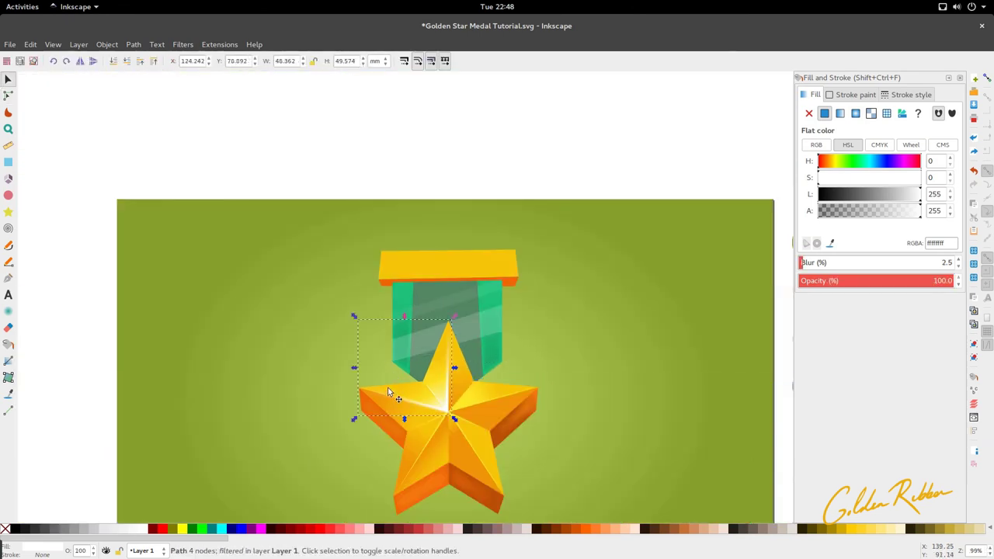
- Duplicate the golden bar's front face and inset the copy to about 67.7 by 12.3 mm
left_click(439, 269)
key("n")
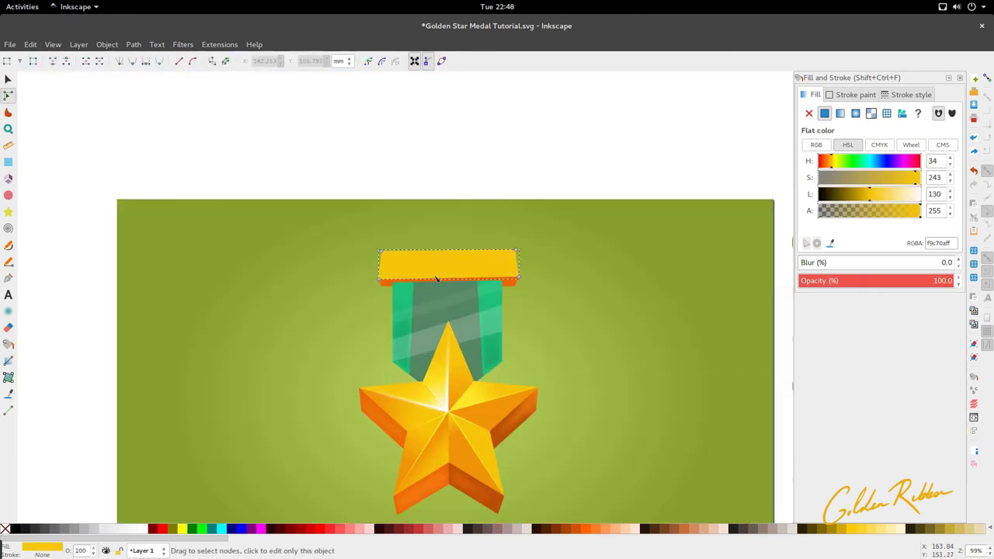
key("s")
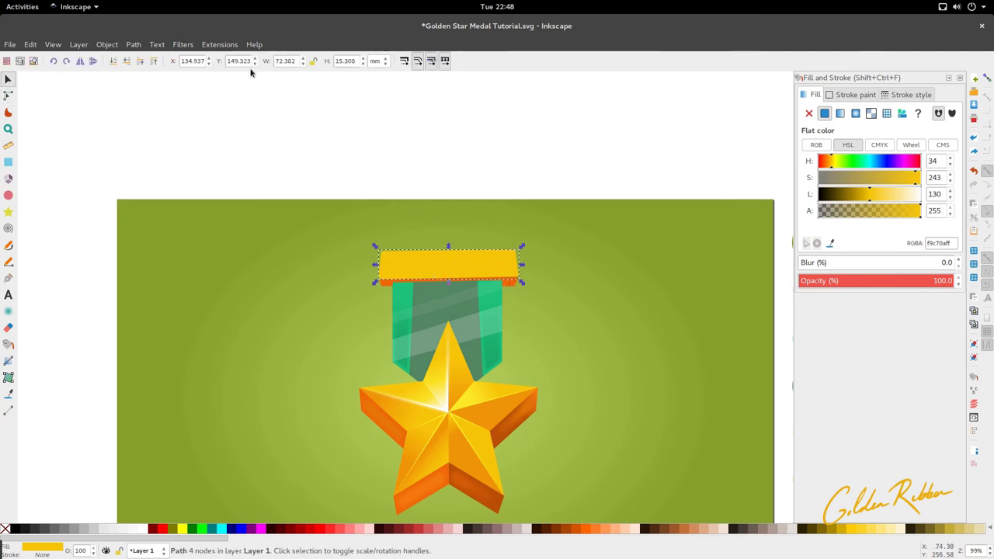
left_click(135, 45)
left_click(143, 220)
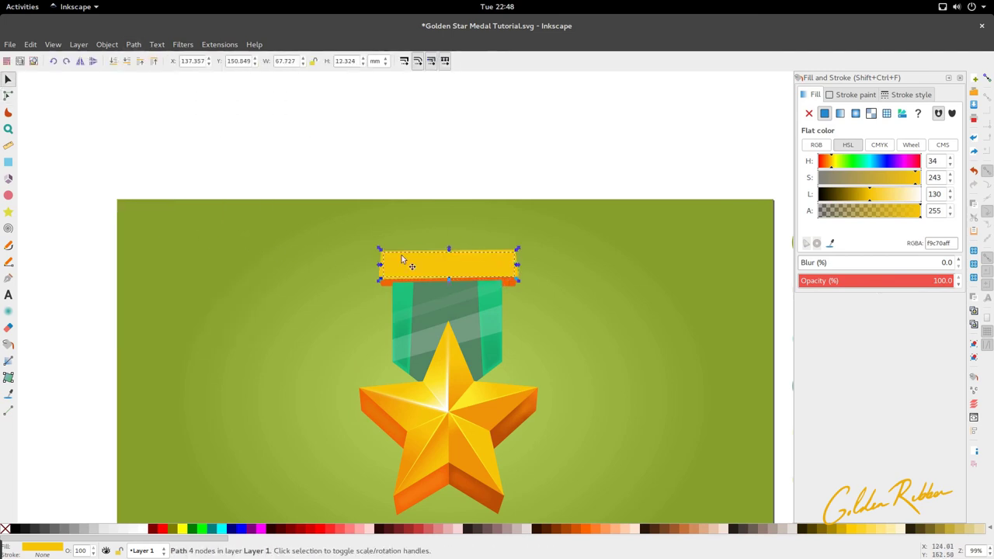
- Fill the inset copy on the bar with bright yellow (ffea28ff) sampled from the artwork's colors
scroll(522, 264, "up", 2, "ctrl")
scroll(470, 362, "down", 2, "ctrl")
key("d")
scroll(435, 334, "down", 1)
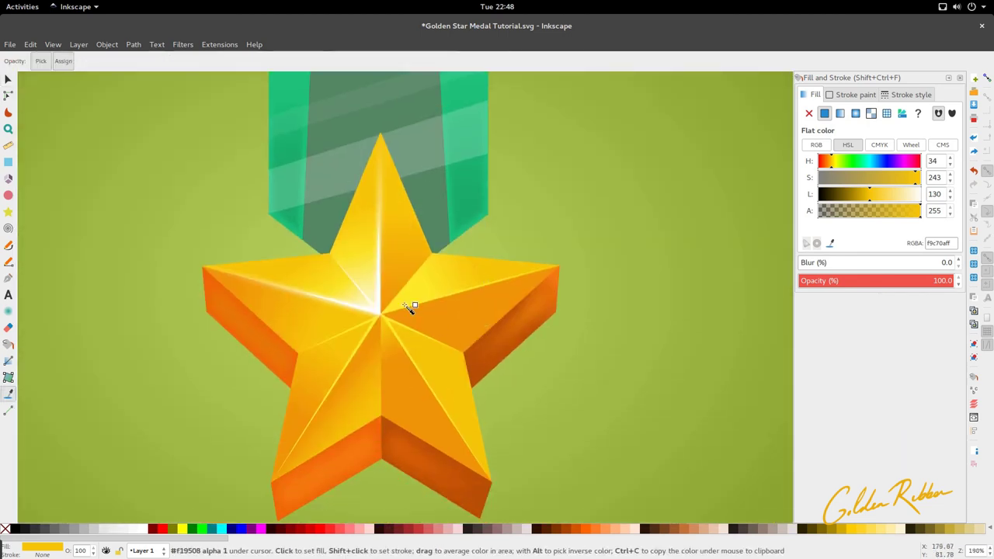
left_click(401, 304)
scroll(410, 282, "down", 1, "ctrl")
key("s")
left_click(404, 287)
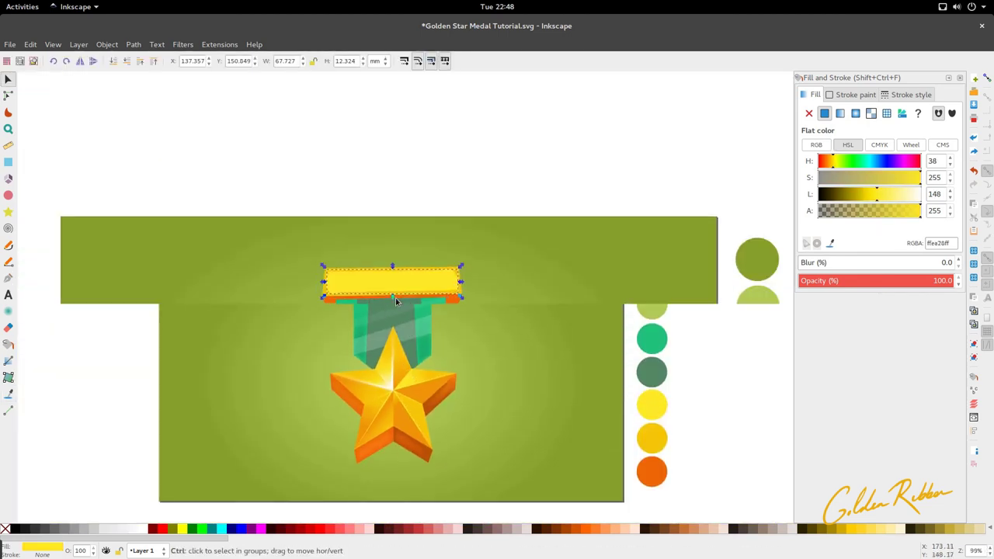
scroll(399, 302, "up", 2, "ctrl")
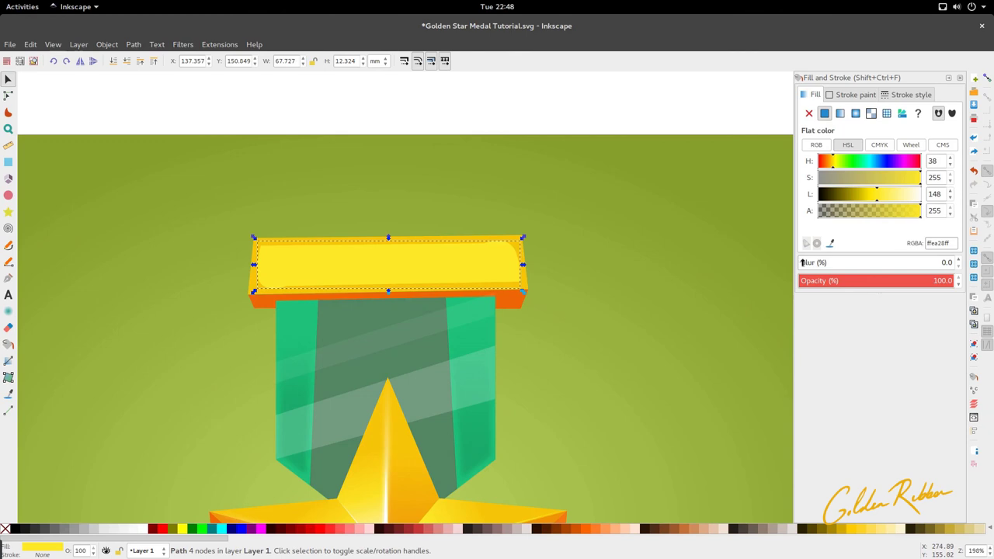
- Try a 2.5% blur on the yellow inset copy and settle on 1.5%
left_click_drag(950, 263, 939, 263)
type("2.5")
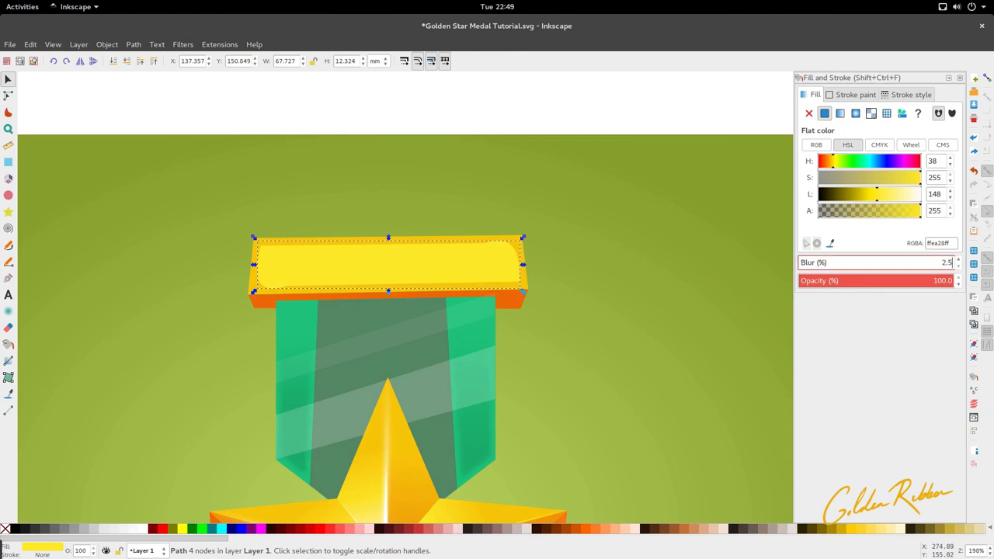
key("Return")
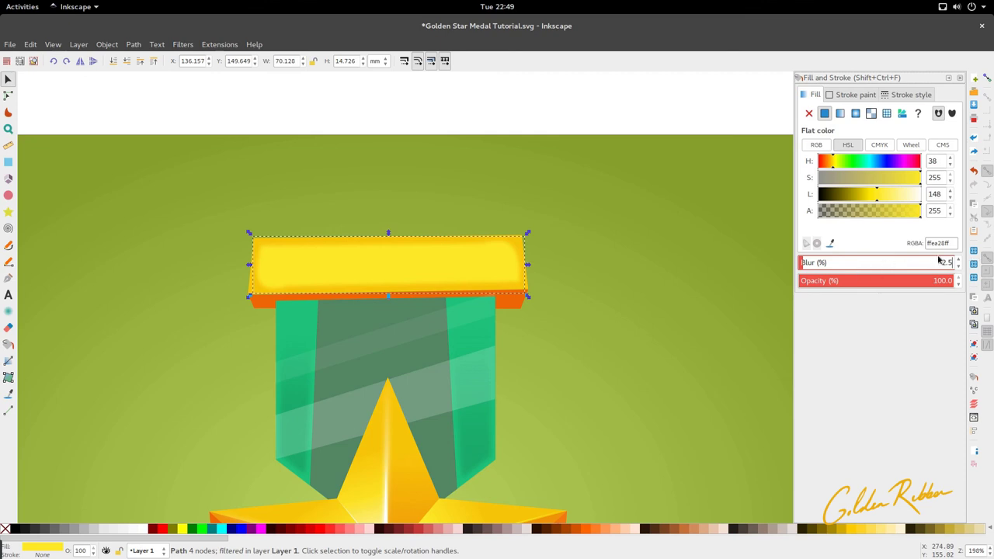
left_click_drag(953, 263, 935, 263)
type("1.")
key("Return")
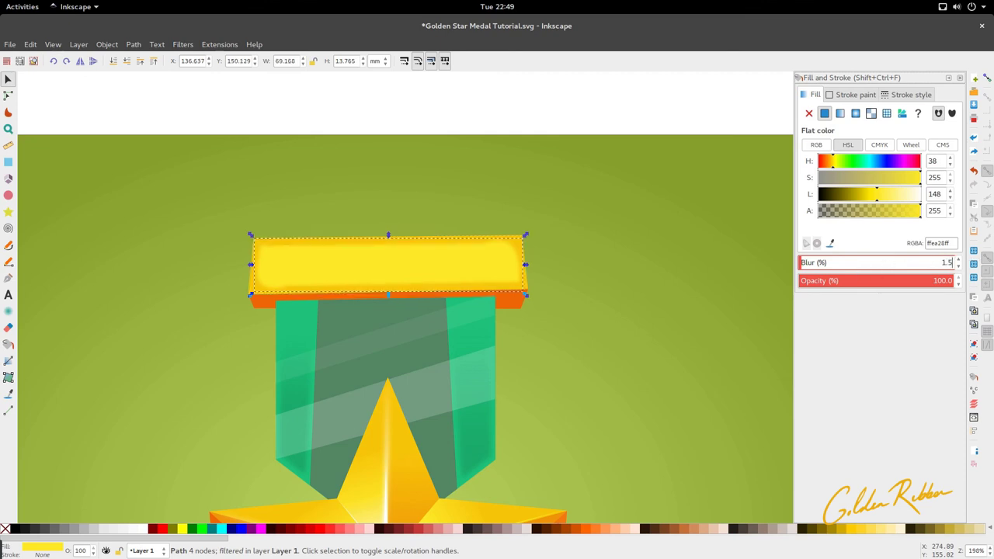
- Delete the blurred yellow copy and select the golden bar's front face
scroll(460, 278, "up", 3, "ctrl")
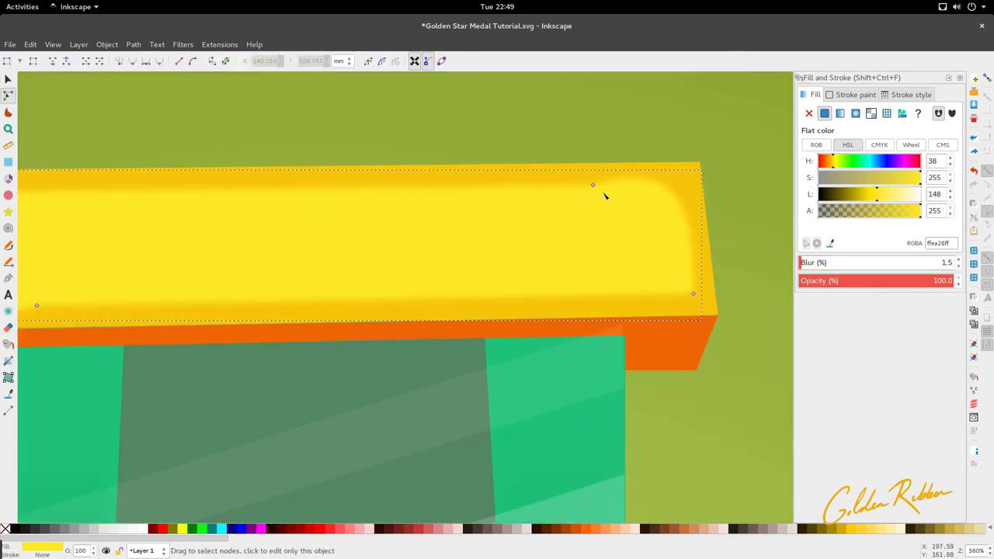
scroll(560, 224, "down", 4, "ctrl")
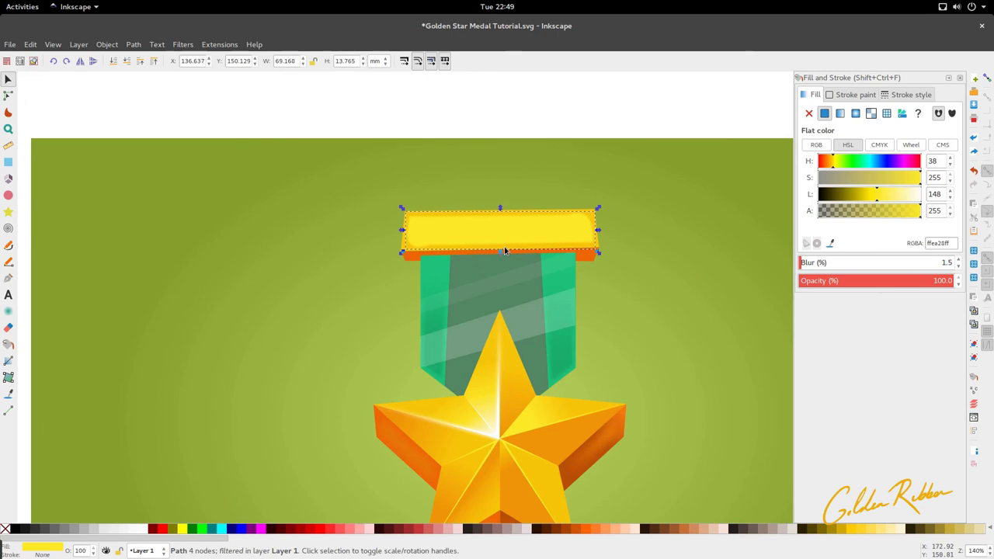
key("Delete")
left_click(497, 235)
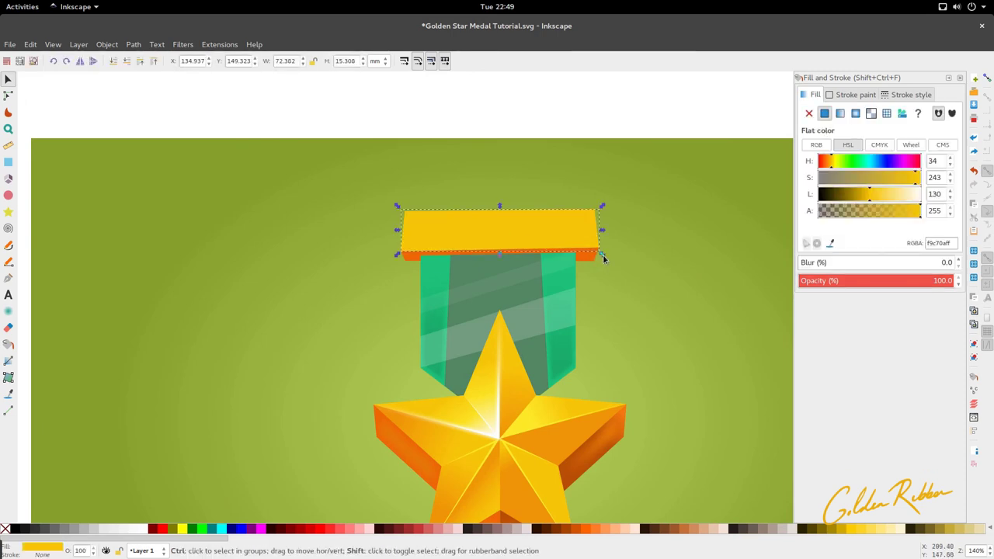
- Shrink the duplicate of the bar's front face to about 68.2 by 14.4 mm and fill it with yellow (ffe827ff) sampled from the star
left_click_drag(603, 254, 600, 255)
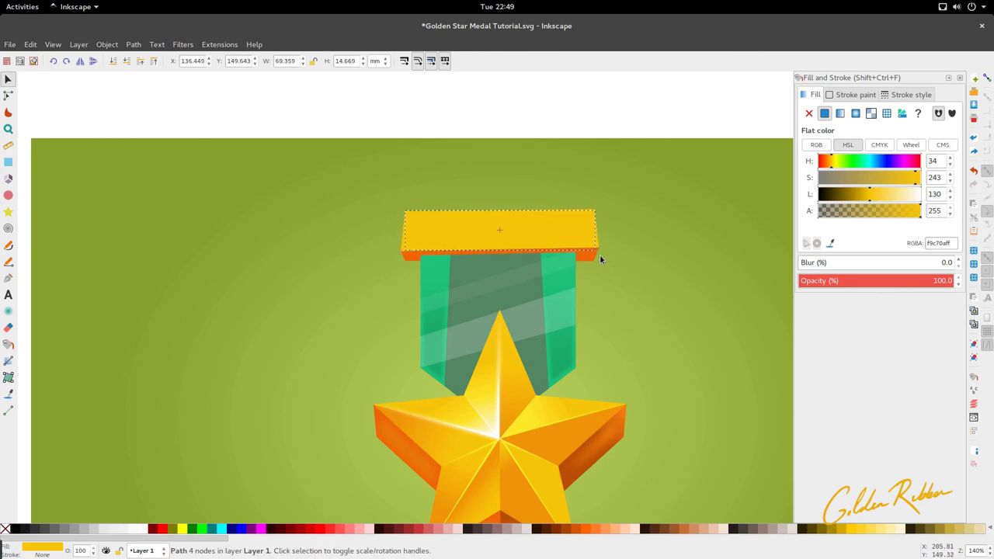
key("d")
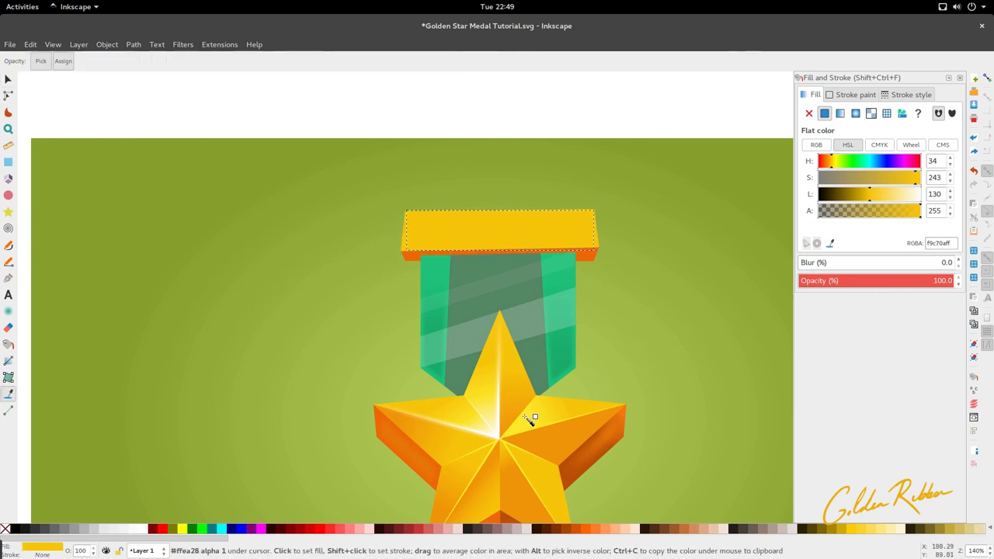
left_click(524, 430)
key("s")
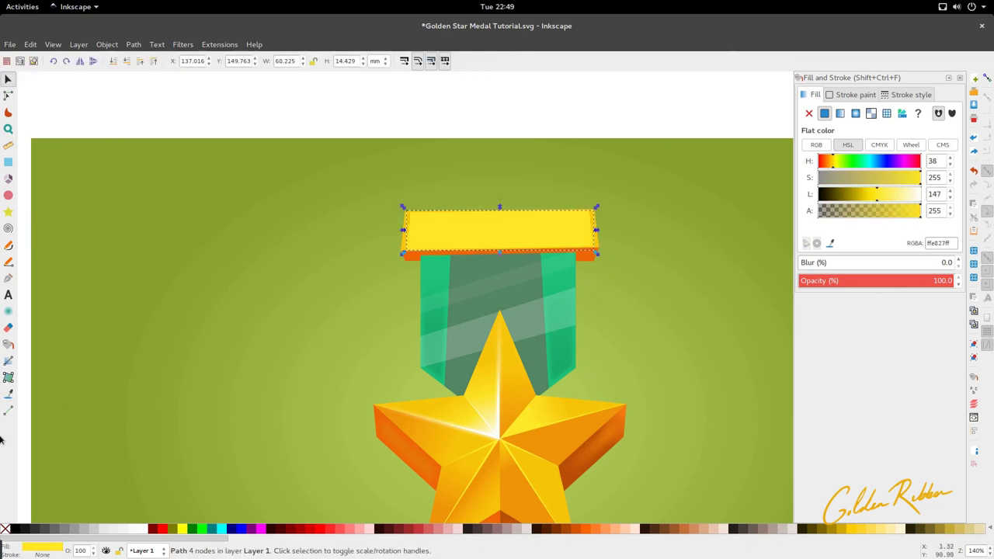
scroll(445, 269, "up", 3)
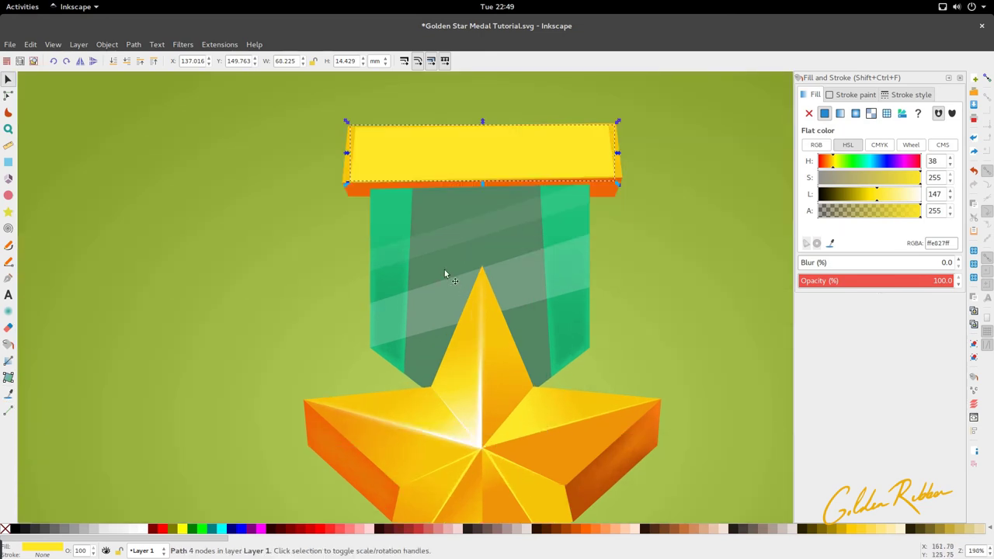
- Move the end nodes of the yellow inset outward on both sides, widening it to about 70.7 mm with narrower side margins
key("n")
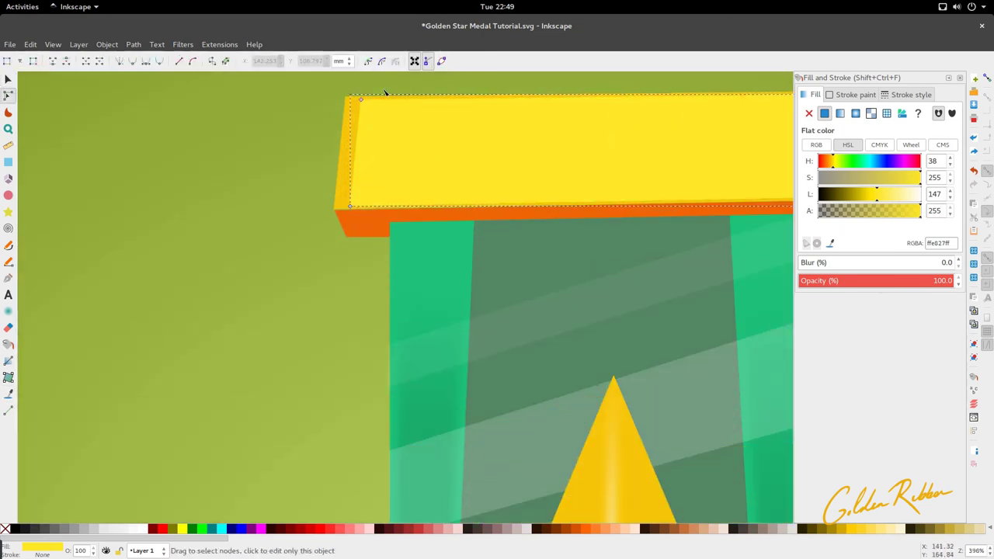
left_click_drag(386, 91, 340, 206)
scroll(342, 256, "right", 20)
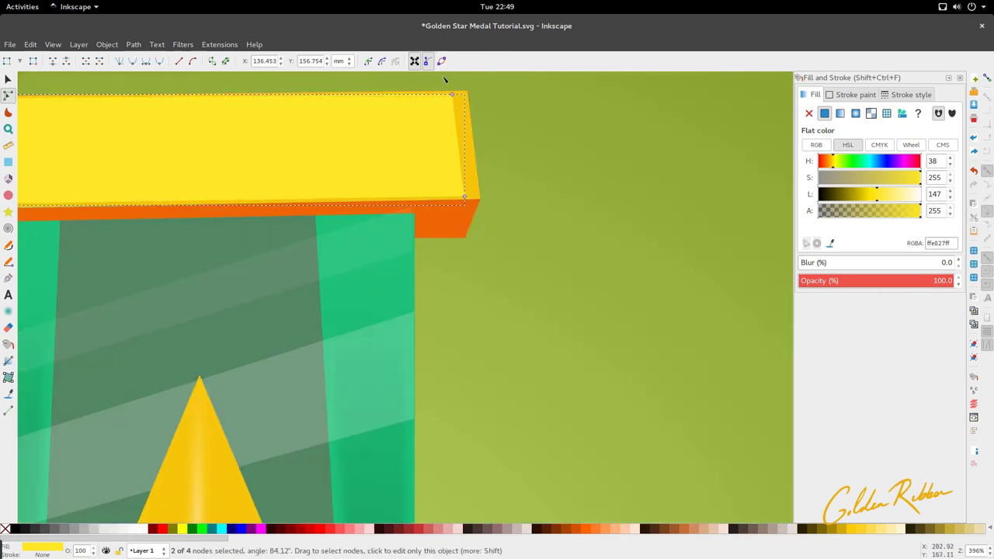
left_click_drag(444, 80, 472, 197)
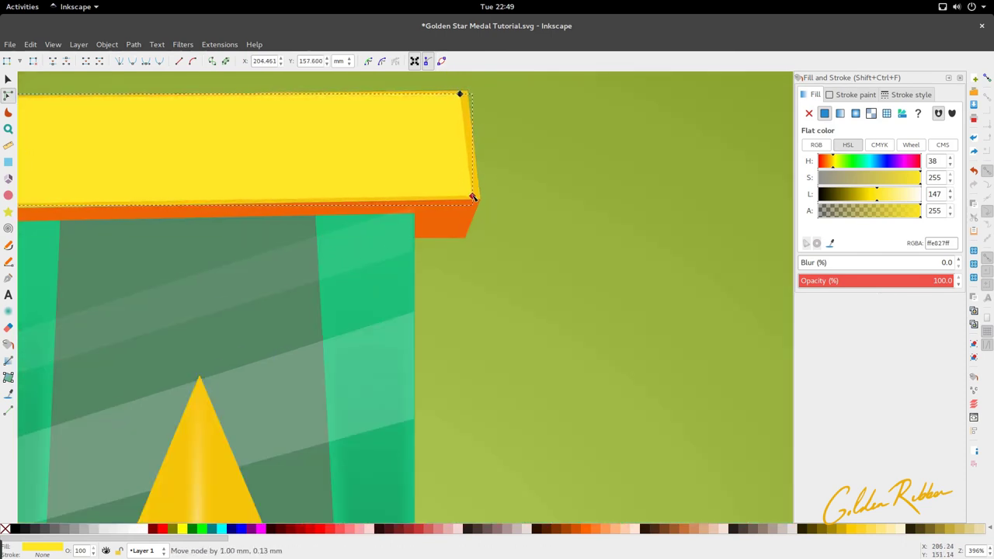
key("s")
scroll(490, 209, "down", 4)
scroll(409, 192, "up", 3)
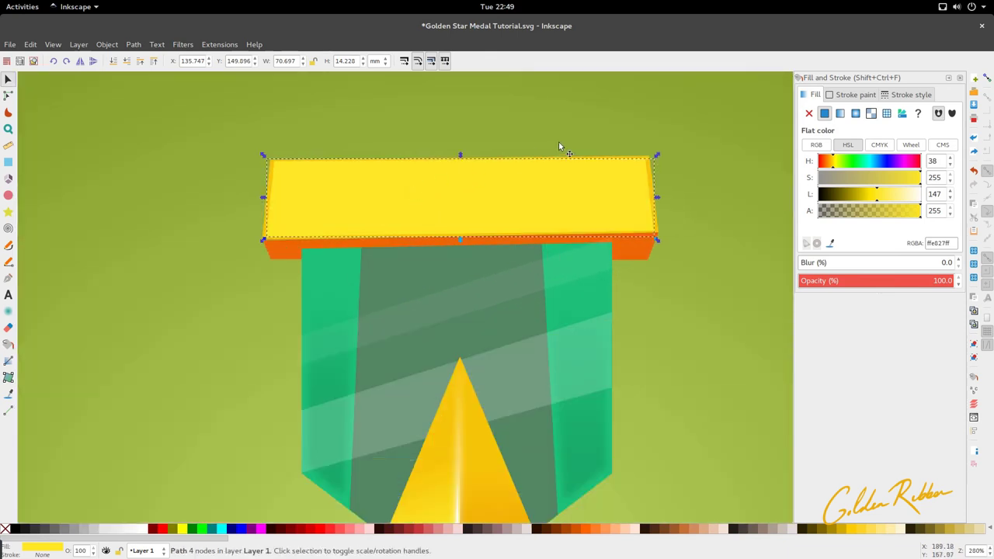
- Apply a 2.5% blur to the yellow inset and scale it down to about 72.3 by 16.5 mm including the blur
left_click(564, 149)
left_click(579, 156)
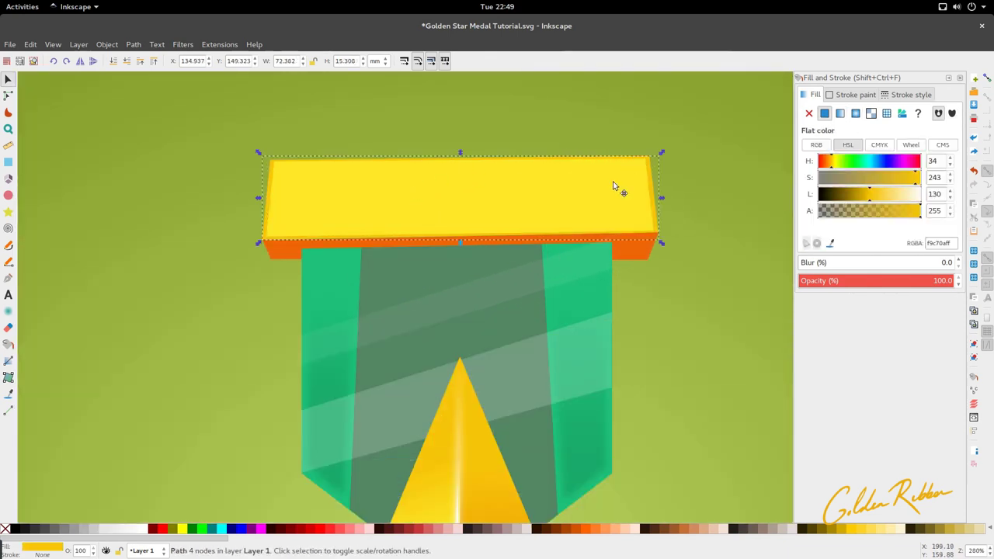
left_click(954, 265)
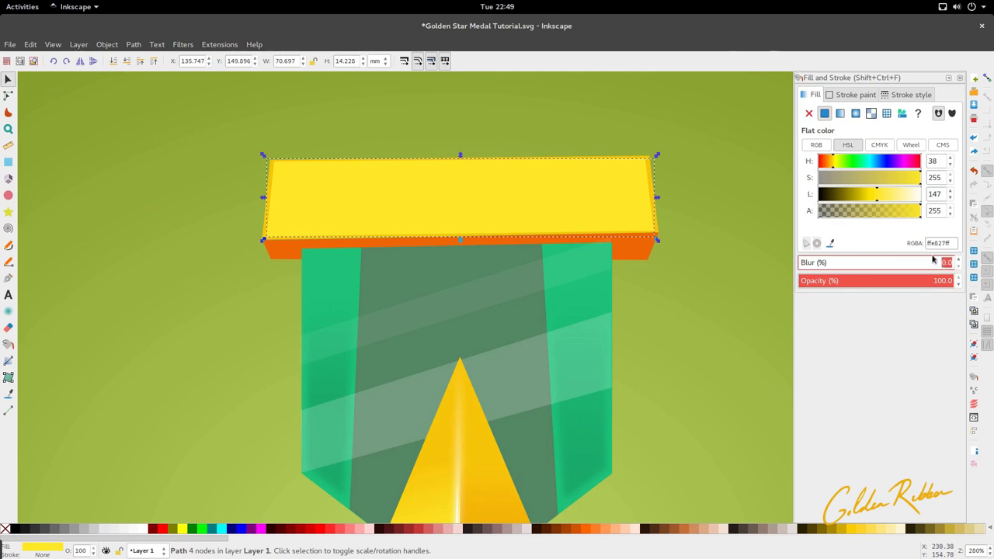
type("2.5")
key("Return")
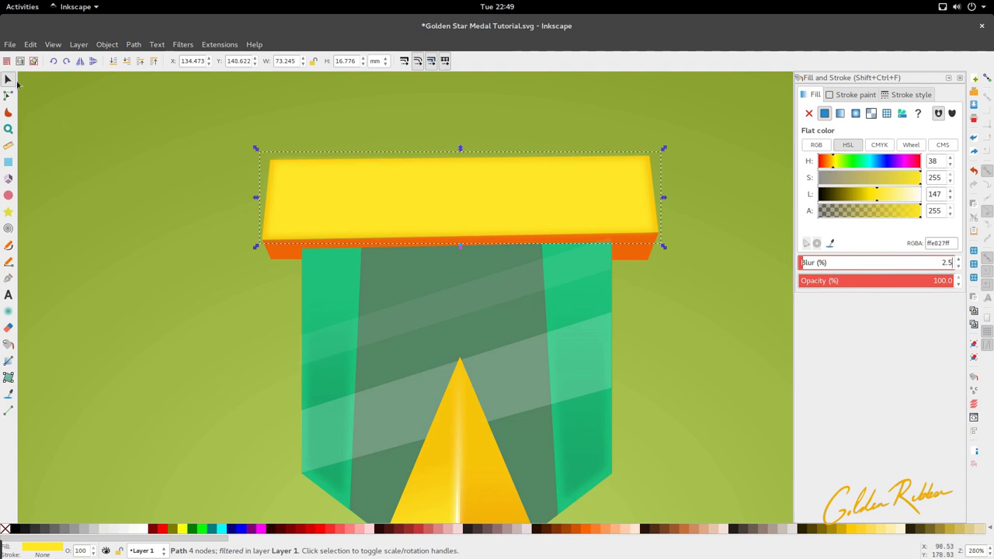
left_click_drag(663, 247, 660, 247)
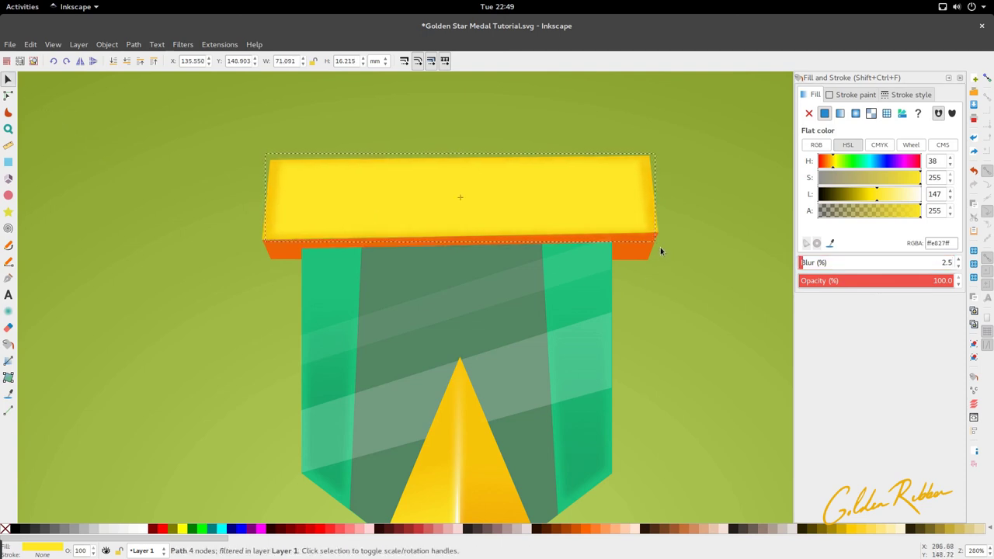
scroll(576, 287, "down", 3)
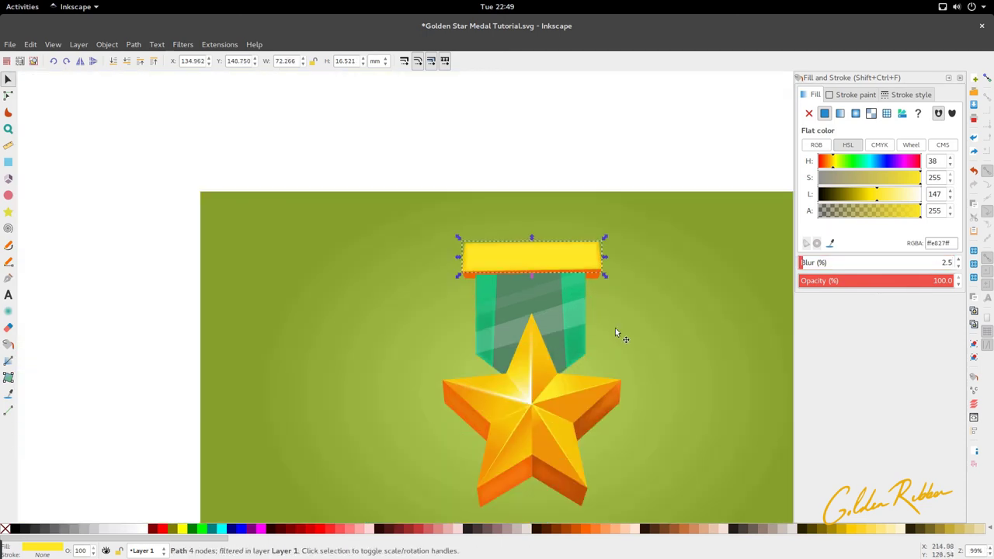
left_click(615, 327)
scroll(547, 282, "down", 1)
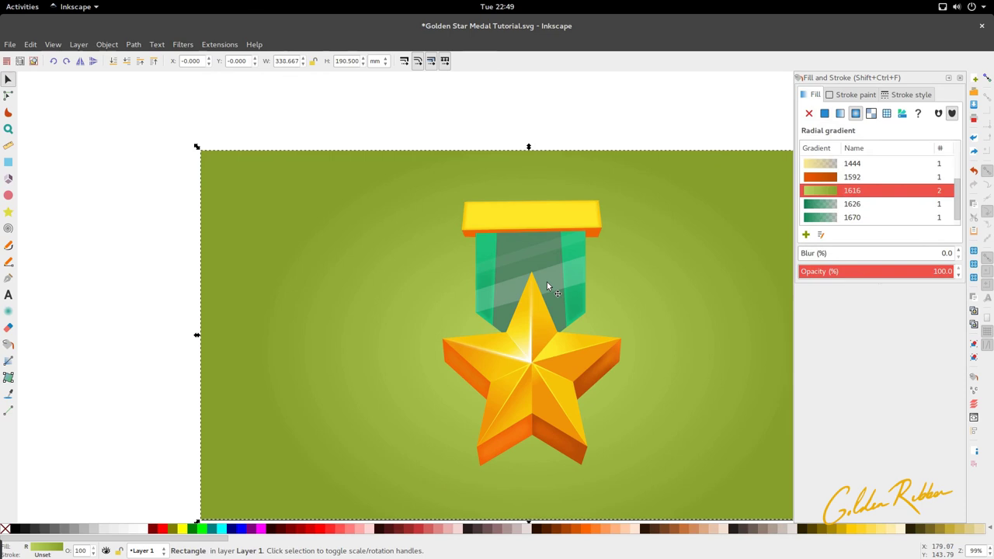
- Draw a closed highlight shape over the bar's front face, with a curved edge running from its lower-left corner to its upper-right corner
left_click(561, 220)
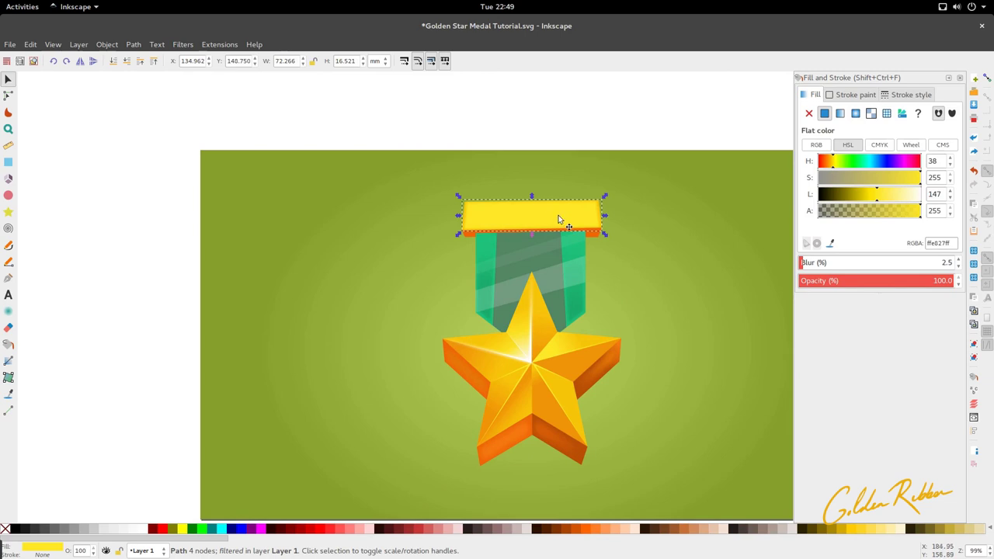
key("p")
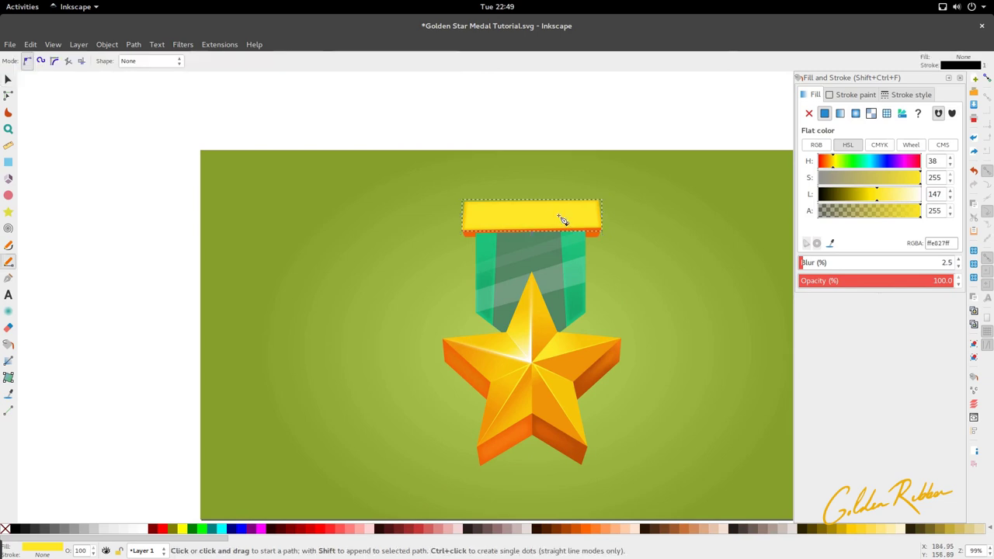
left_click(9, 360)
scroll(584, 203, "up", 2, "ctrl")
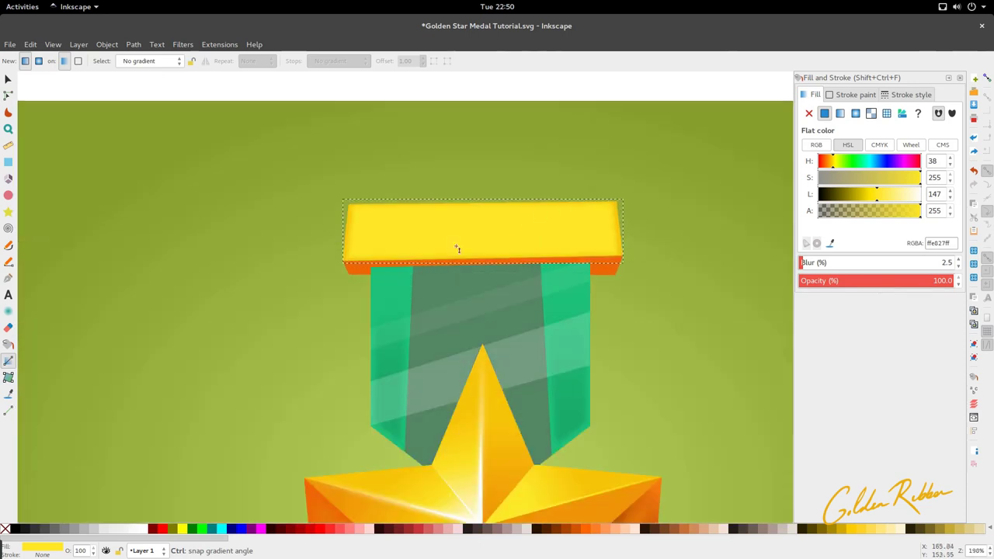
left_click(9, 261)
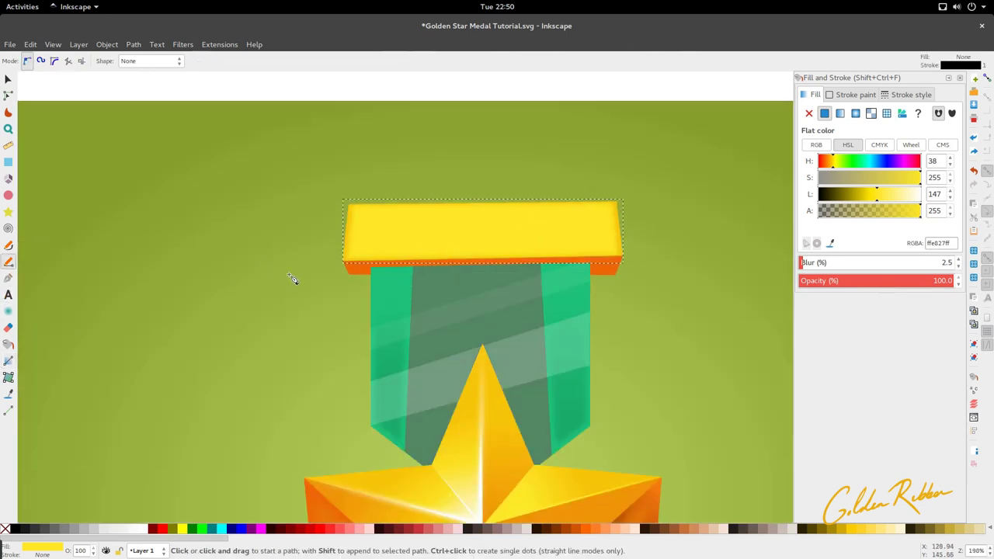
left_click(344, 260)
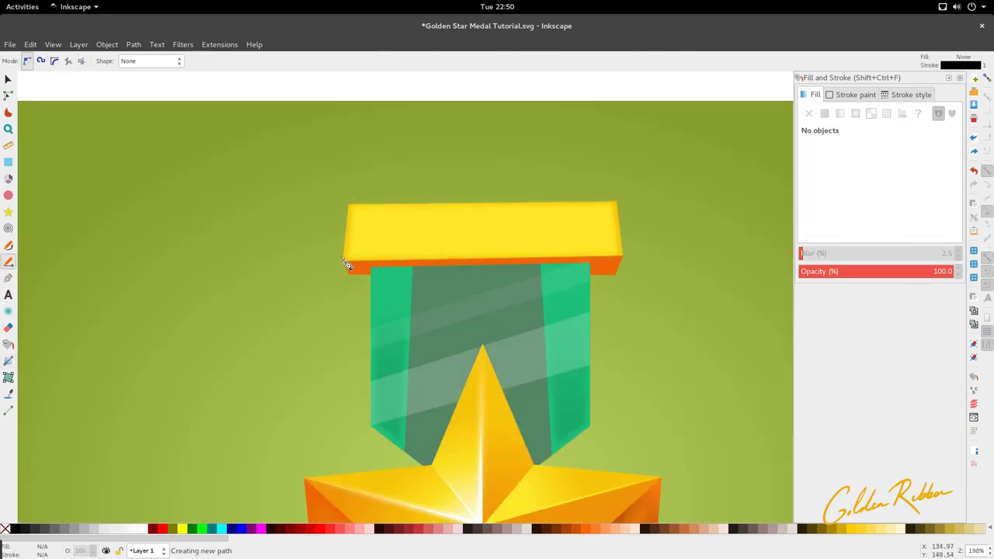
left_click_drag(484, 223, 583, 210)
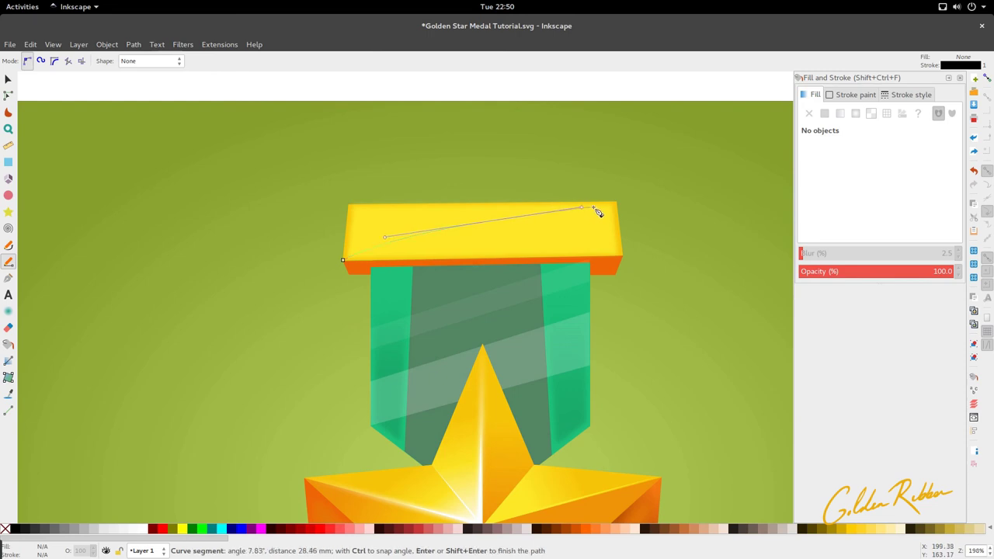
left_click(617, 204)
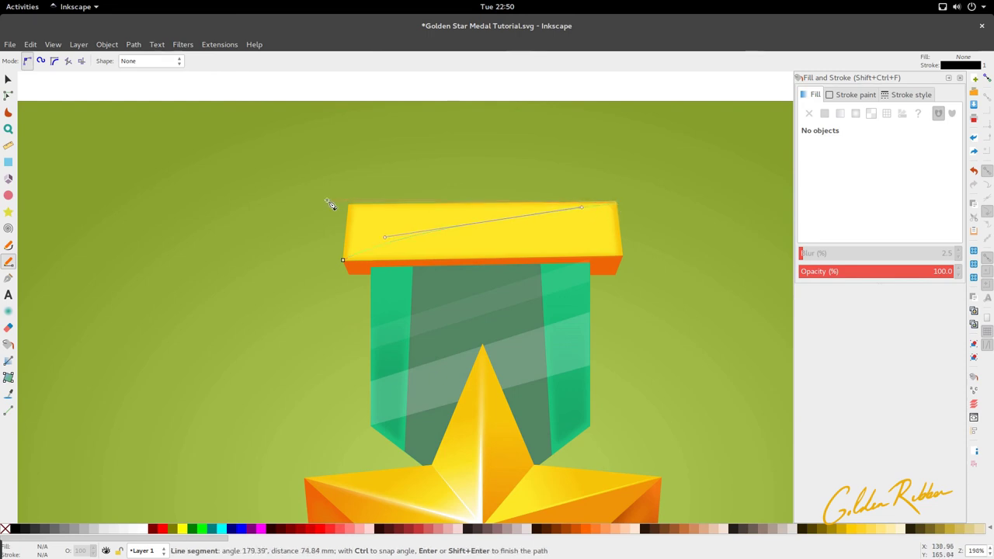
left_click(348, 206)
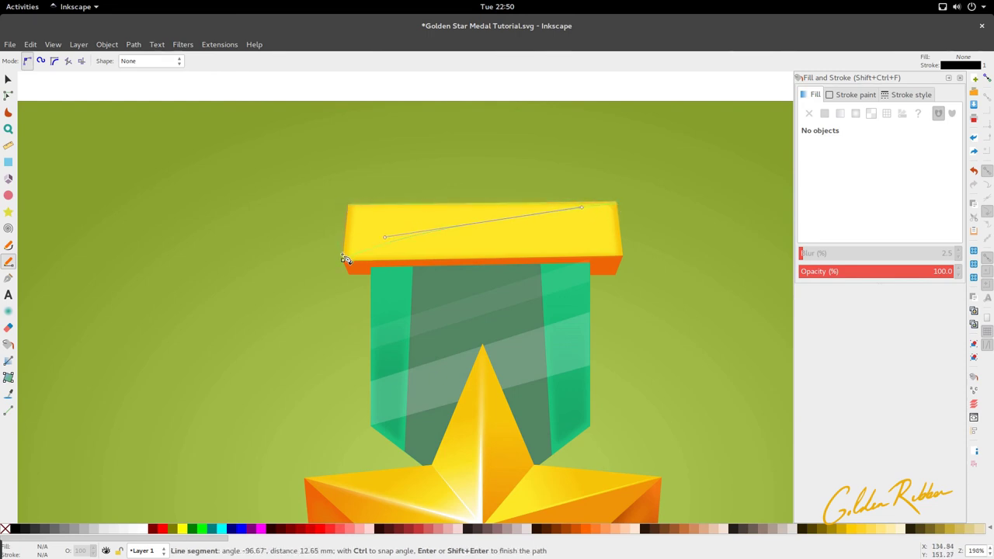
left_click(344, 260)
- Shrink the highlight shape to about 68 by 14.4 mm inside the bar face and make the curve's middle node auto-smooth
key("s")
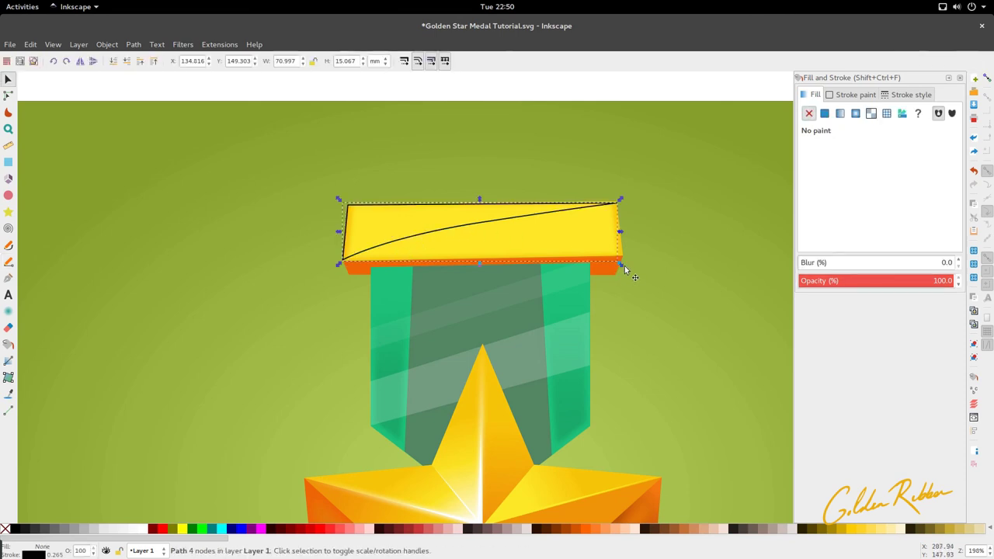
key("n")
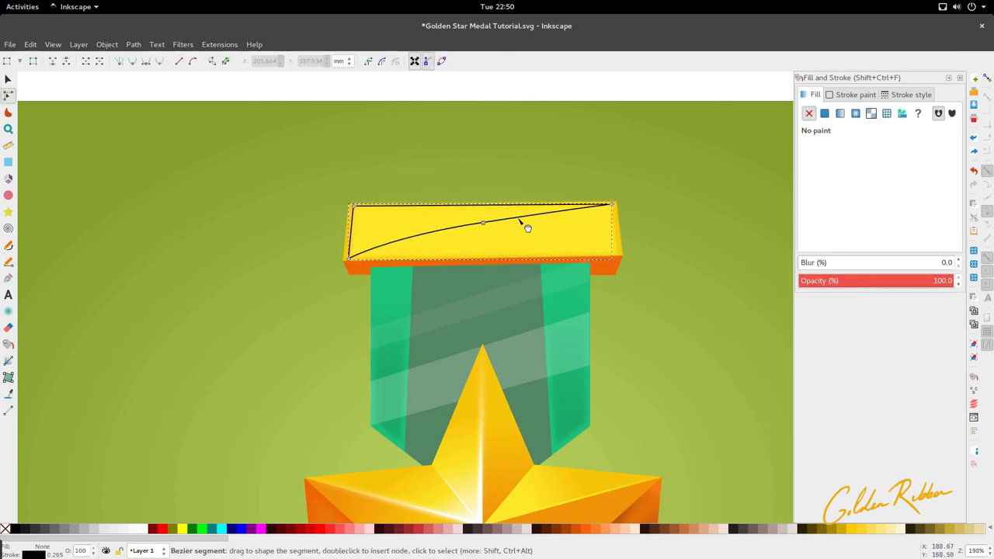
left_click(494, 225)
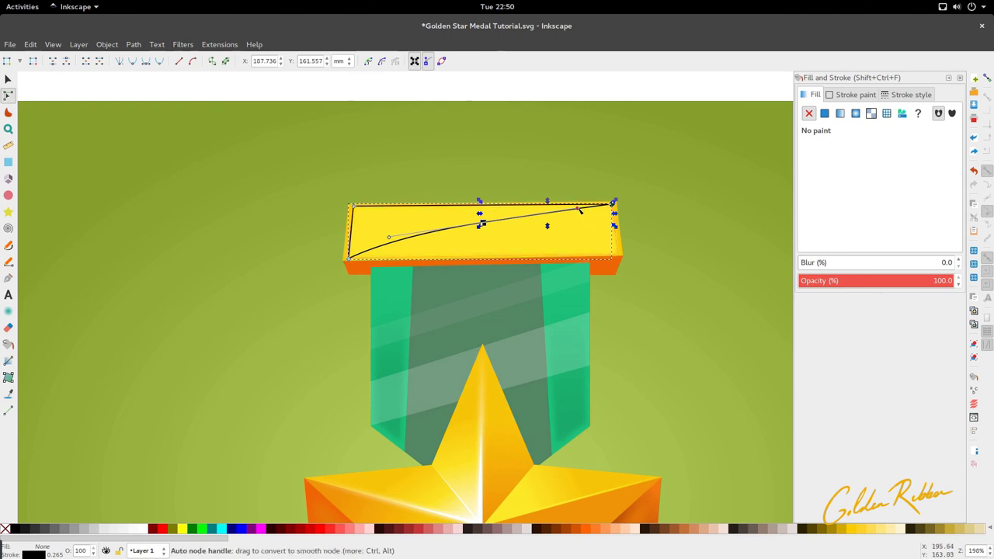
left_click_drag(579, 210, 481, 225)
- Fill the highlight shape with near-white (fffef8ff) sampled from the star's bright center and remove its black stroke
key("d")
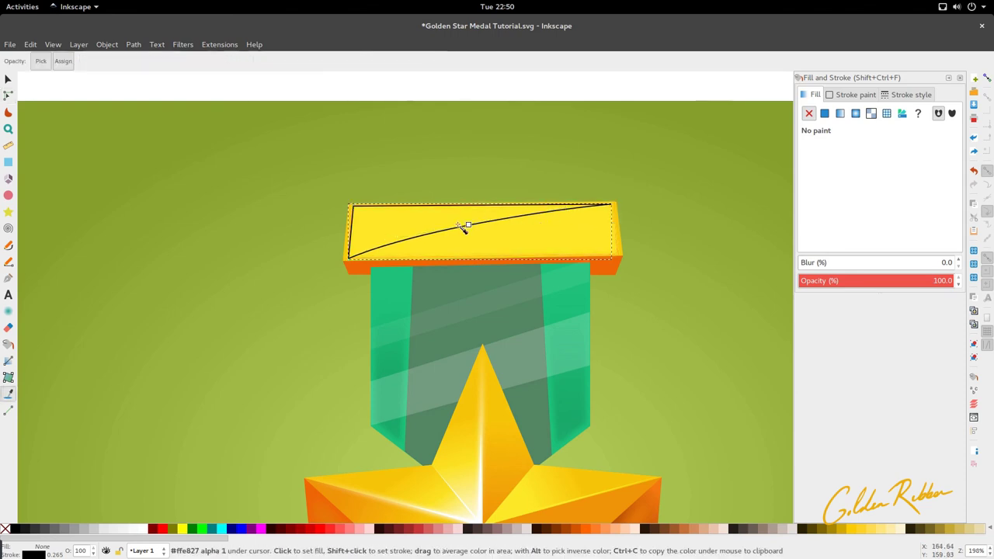
scroll(463, 227, "down", 1)
left_click(473, 433)
key("s")
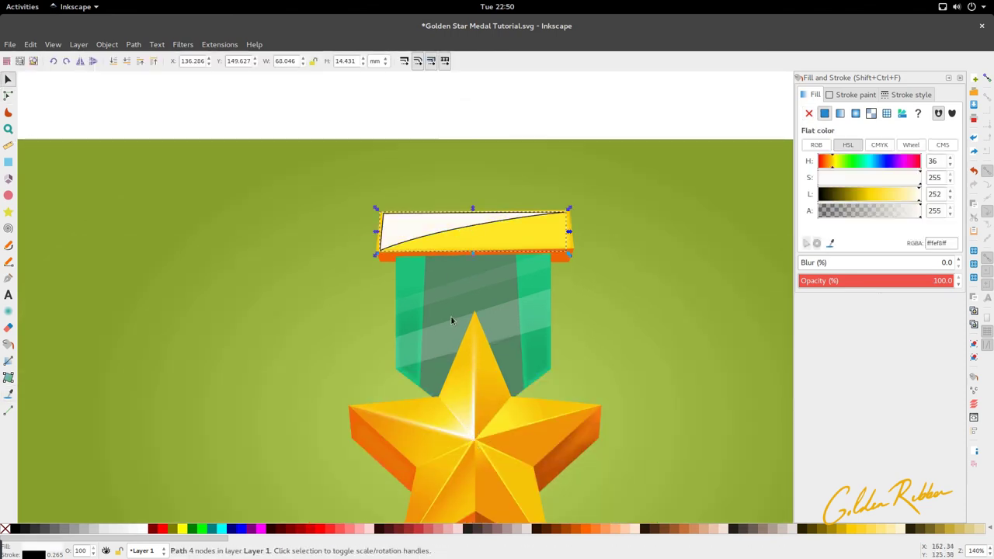
scroll(454, 315, "down", 3)
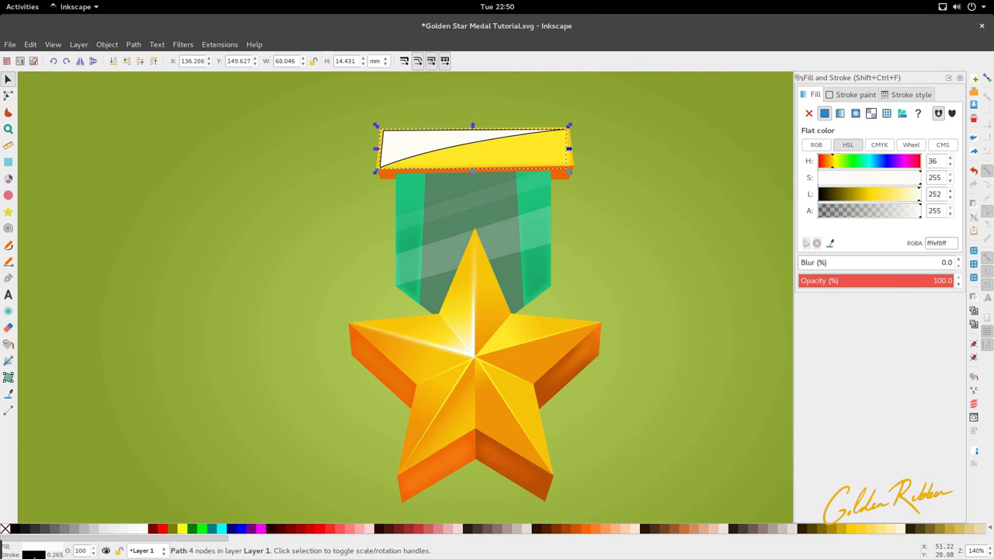
scroll(455, 148, "down", 1, "ctrl")
scroll(612, 247, "up", 1)
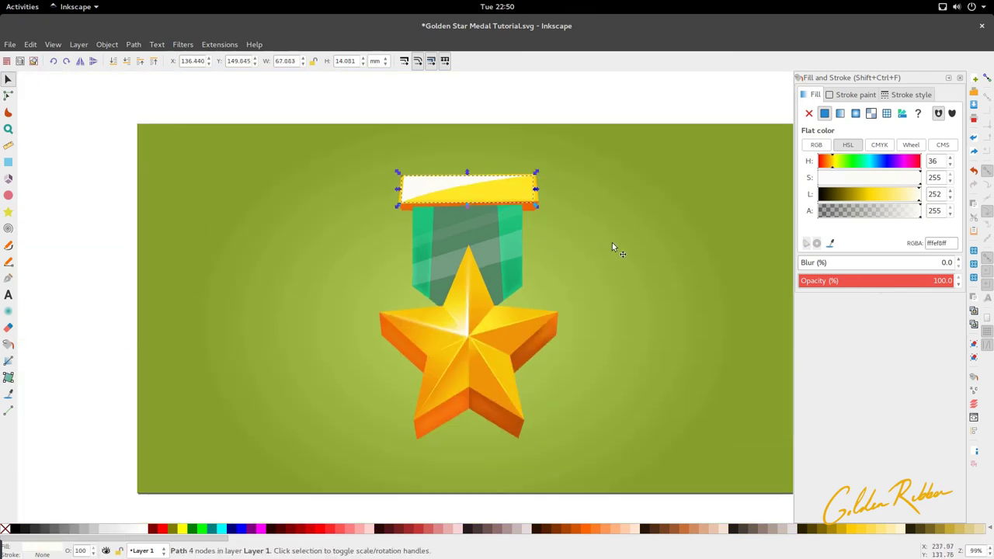
- Apply a diagonal linear gradient to the highlight, fading from near-white above the bar to transparent near the star's upper tip
key("g")
scroll(431, 190, "up", 1, "ctrl")
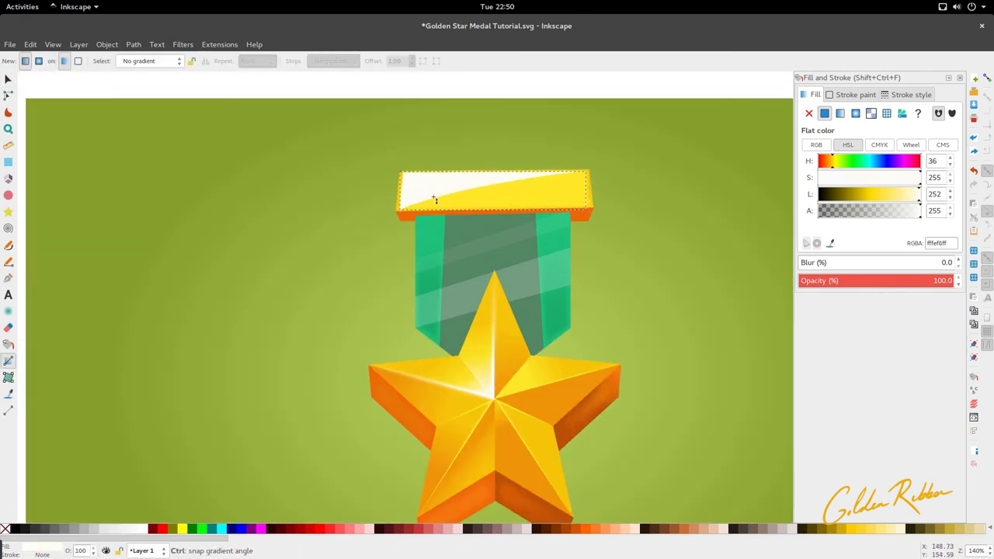
mouse_move(427, 184)
left_mouse_down()
mouse_move(450, 204)
mouse_move(414, 176)
mouse_move(418, 165)
mouse_move(424, 184)
mouse_move(488, 252)
left_mouse_up()
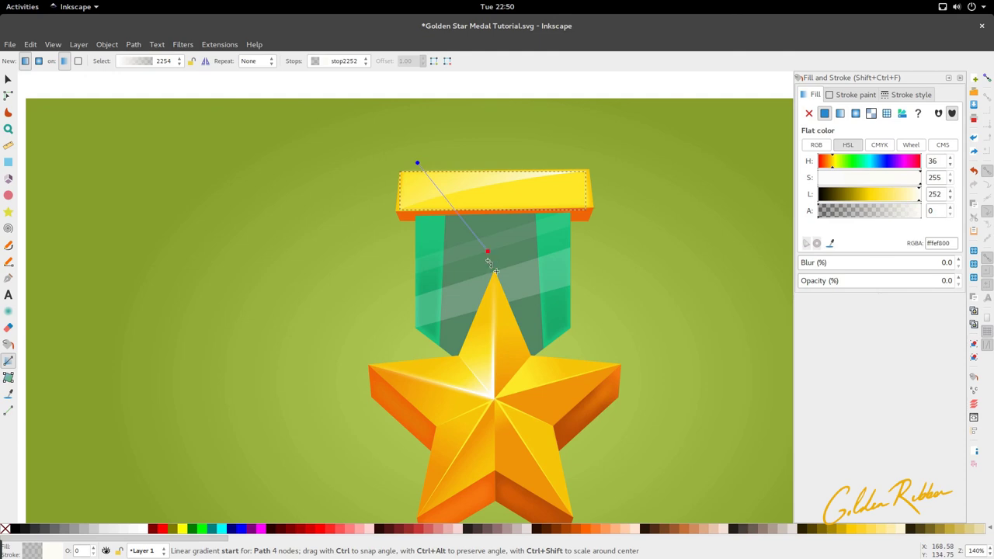
left_click_drag(492, 290, 492, 288)
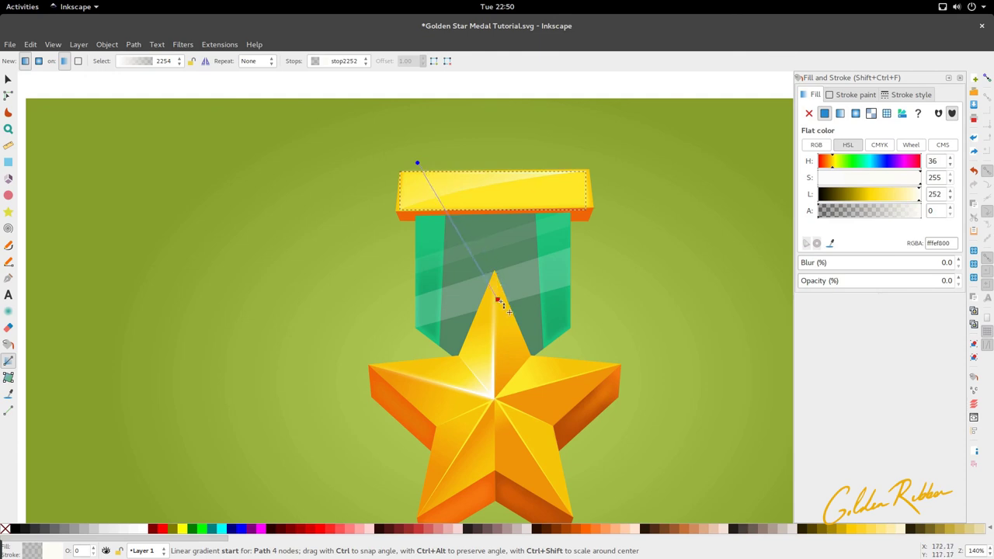
key("s")
- Fill the bar's underside with flat dark orange (c15306ff) sampled from the star's shaded lower side
scroll(433, 264, "up", 1, "ctrl")
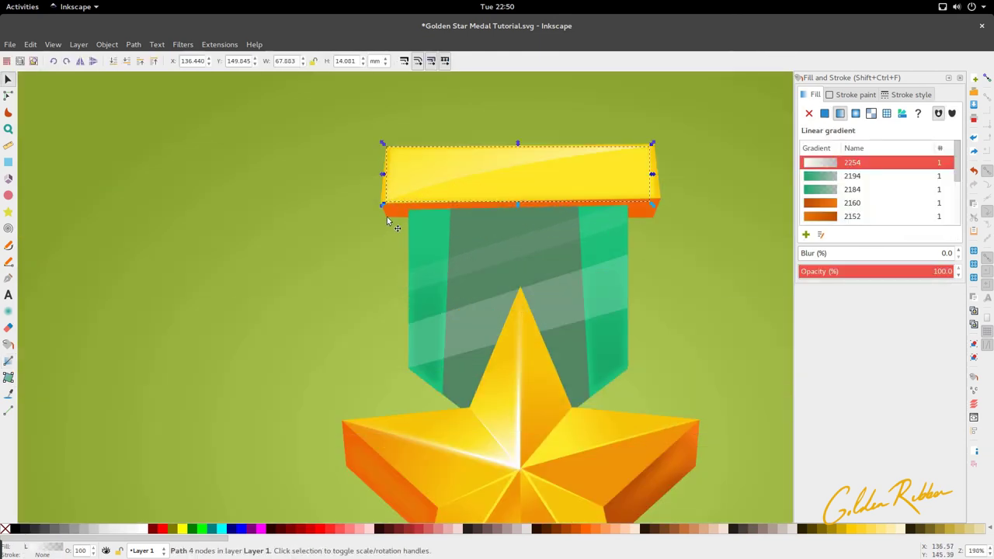
left_click(388, 215)
key("g")
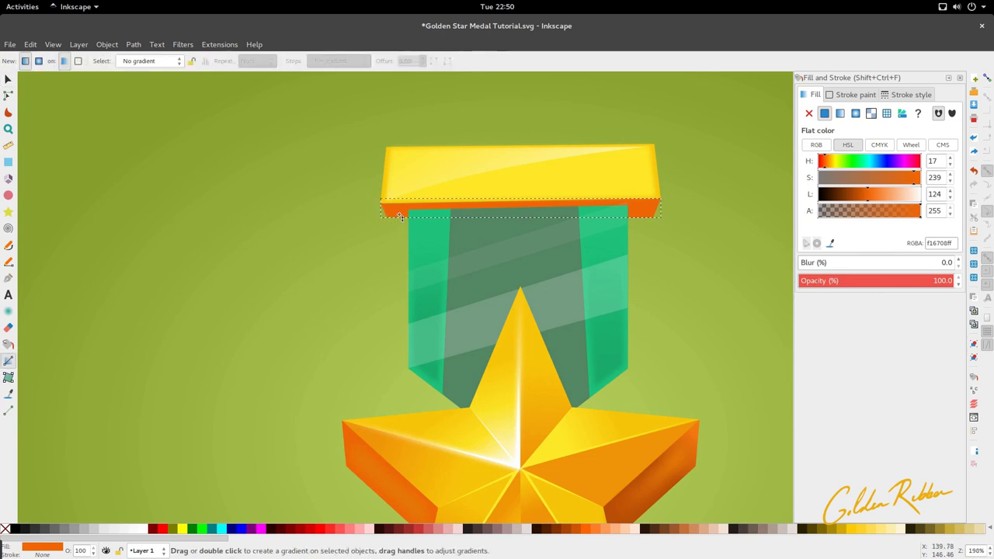
left_click_drag(400, 216, 400, 203)
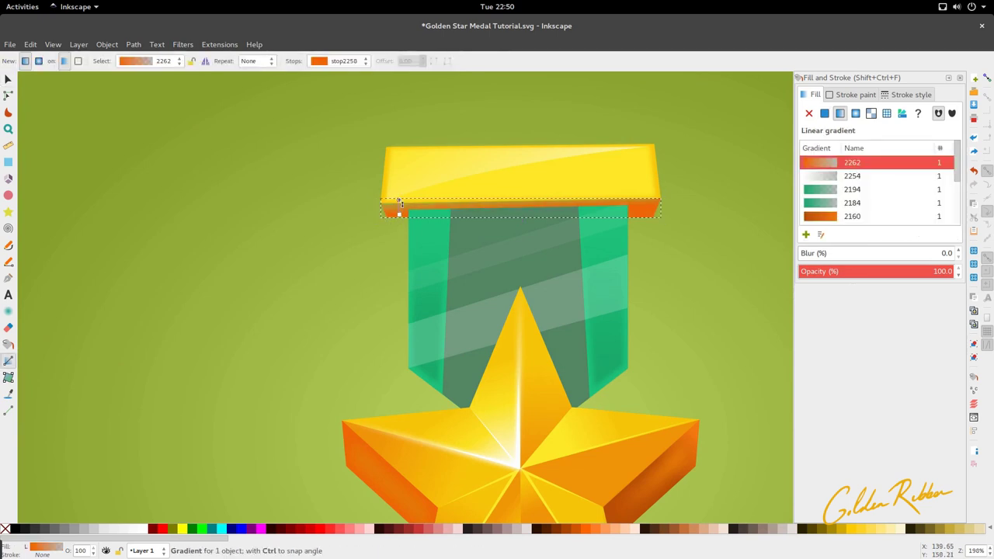
key("d")
scroll(404, 414, "down", 5)
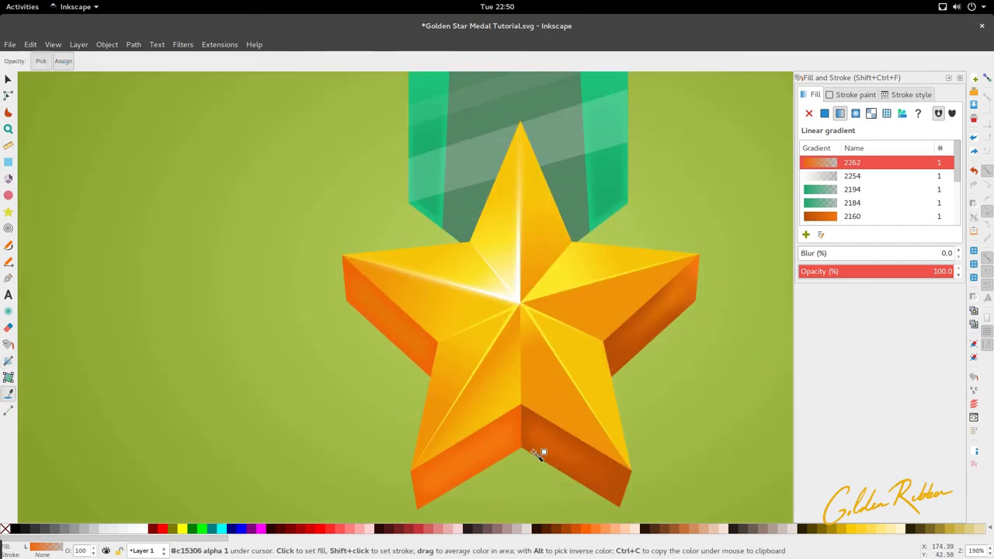
left_click(535, 453)
- Apply a vertical linear gradient to the bar's underside, fading from opaque at its lower edge to transparent above it on the front face
scroll(428, 310, "up", 7)
key("s")
scroll(615, 289, "down", 1)
scroll(614, 264, "up", 2)
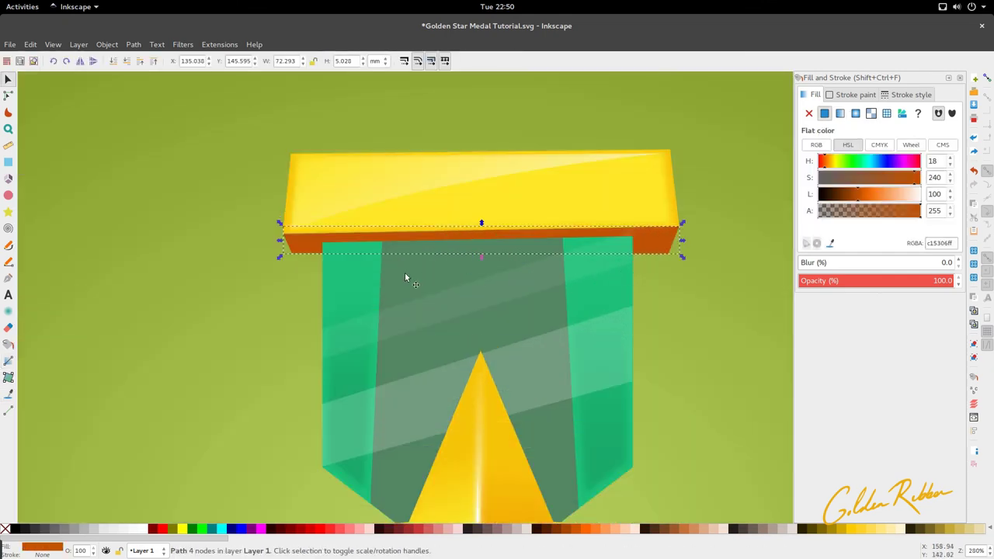
double_click(303, 247)
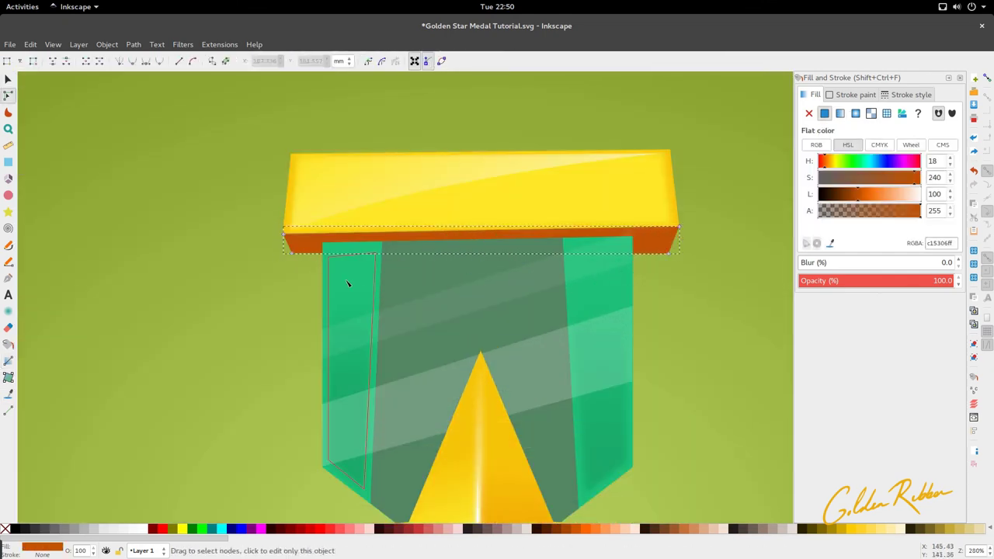
key("s")
left_click(308, 254)
left_click(311, 249)
key("g")
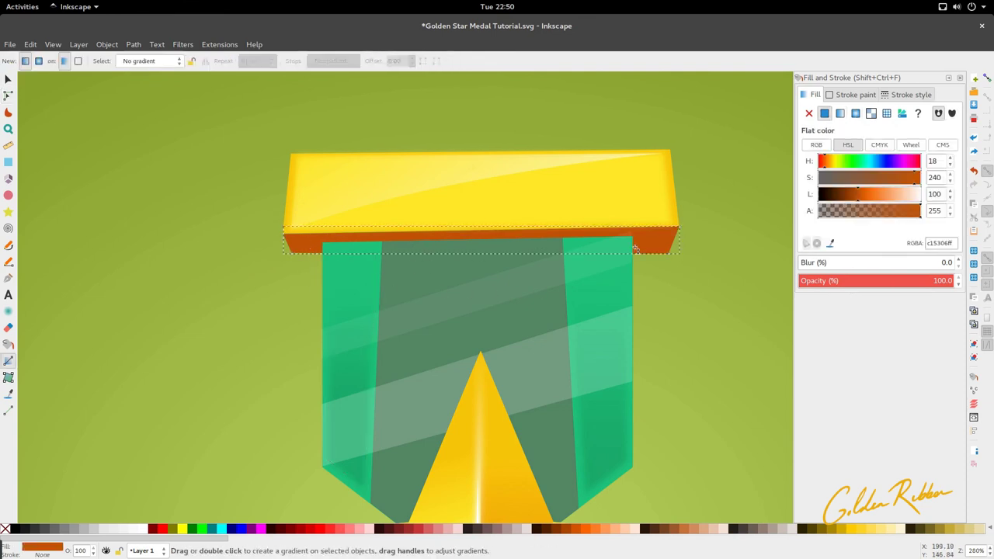
double_click(651, 249)
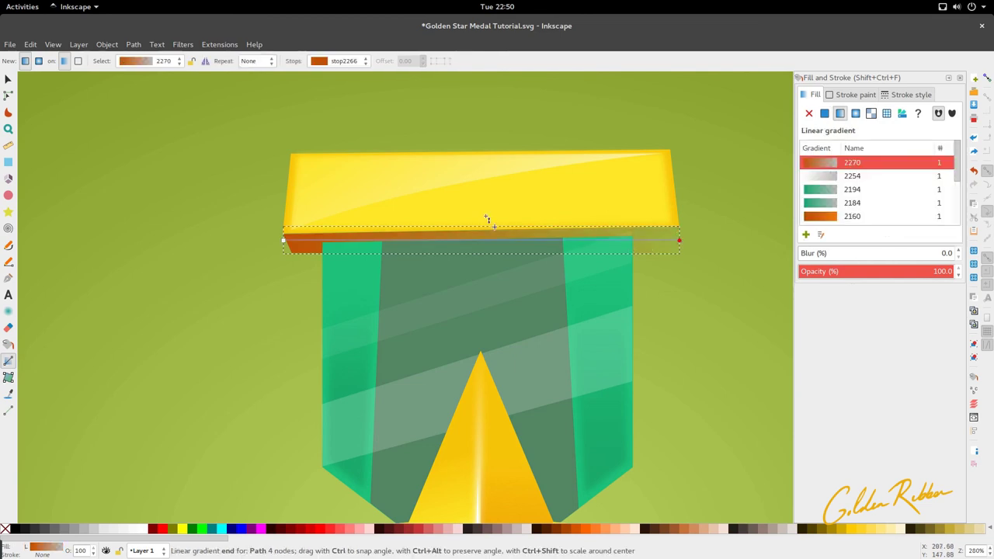
left_click_drag(487, 220, 484, 215)
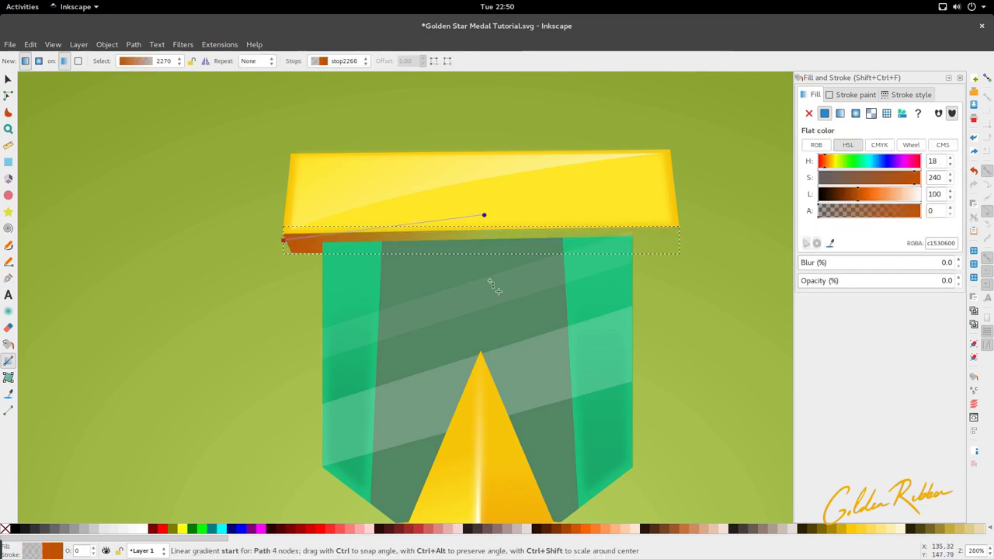
left_click_drag(490, 283, 484, 254)
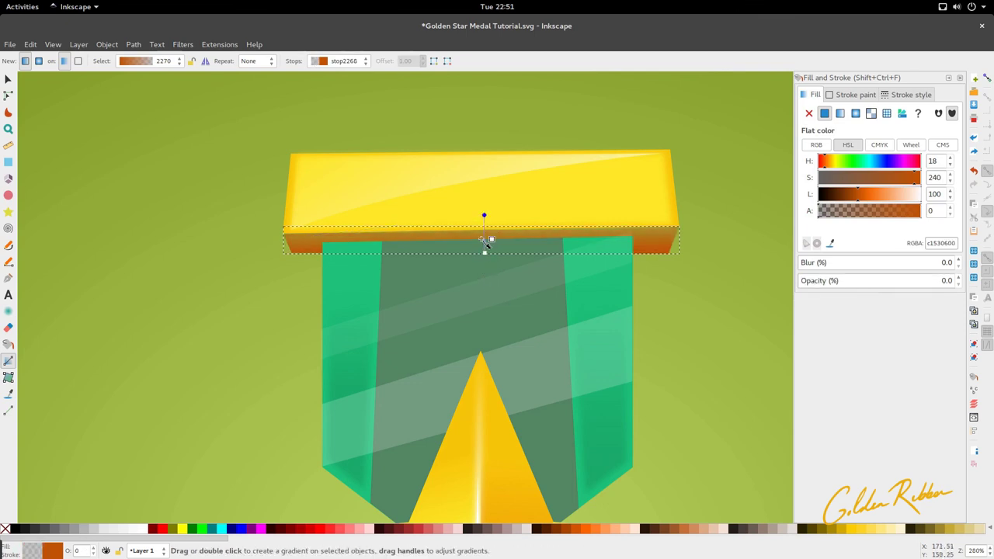
- Color the gradient's transparent upper stop opaque orange (e87808ff), sampled from the side of the star's left arm
key("d")
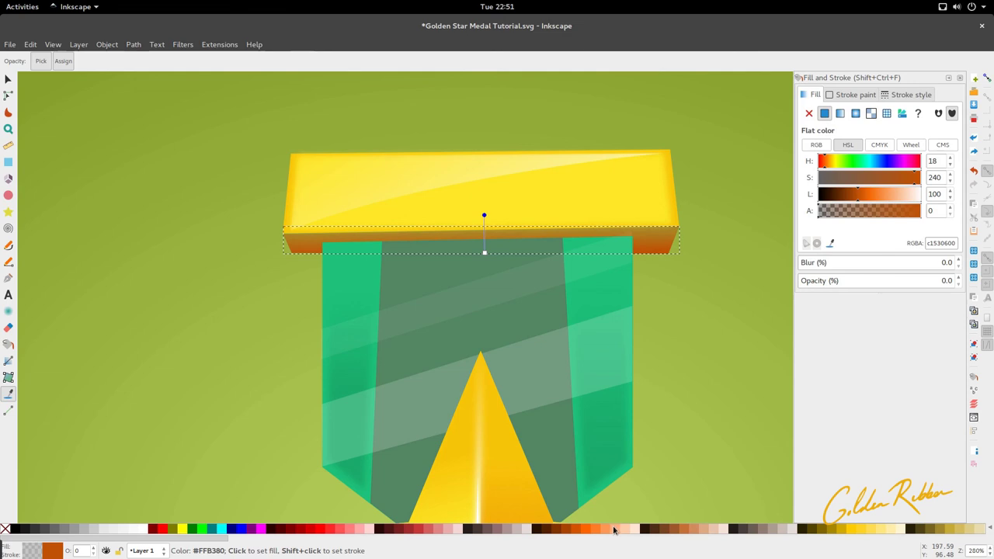
scroll(484, 311, "down", 8)
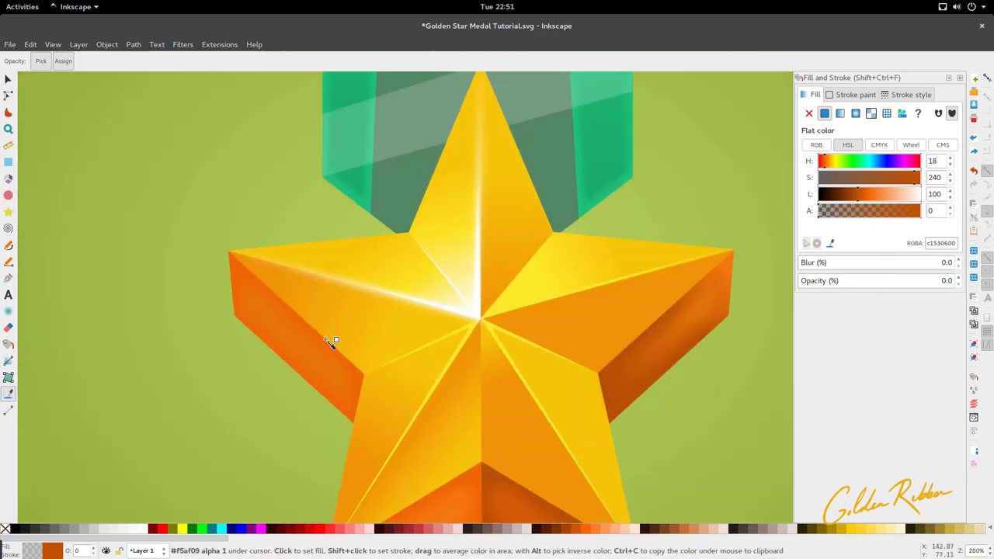
left_click(327, 359)
- Shorten the underside's gradient so it runs from dark orange at mid-height to orange at the underside's upper edge
scroll(353, 343, "up", 8)
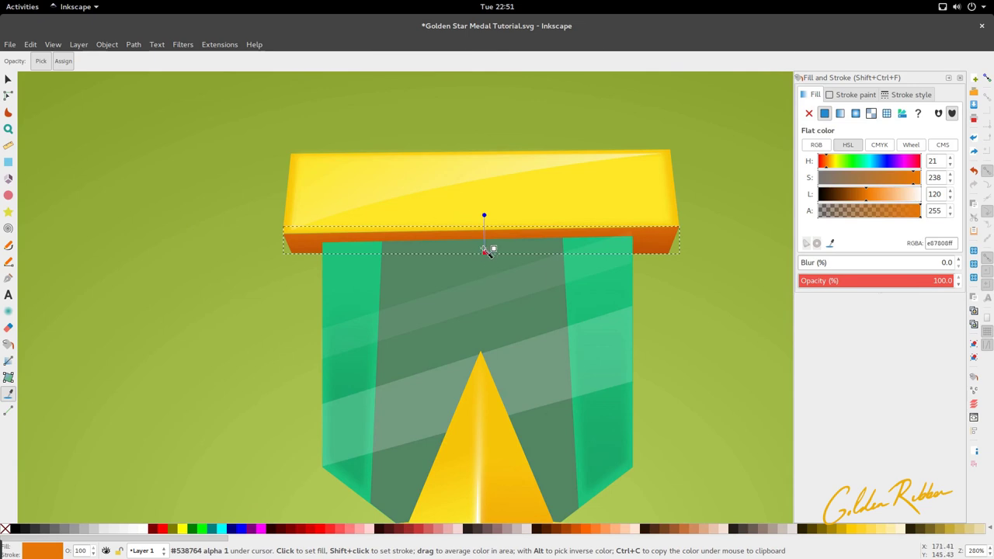
left_click(488, 238)
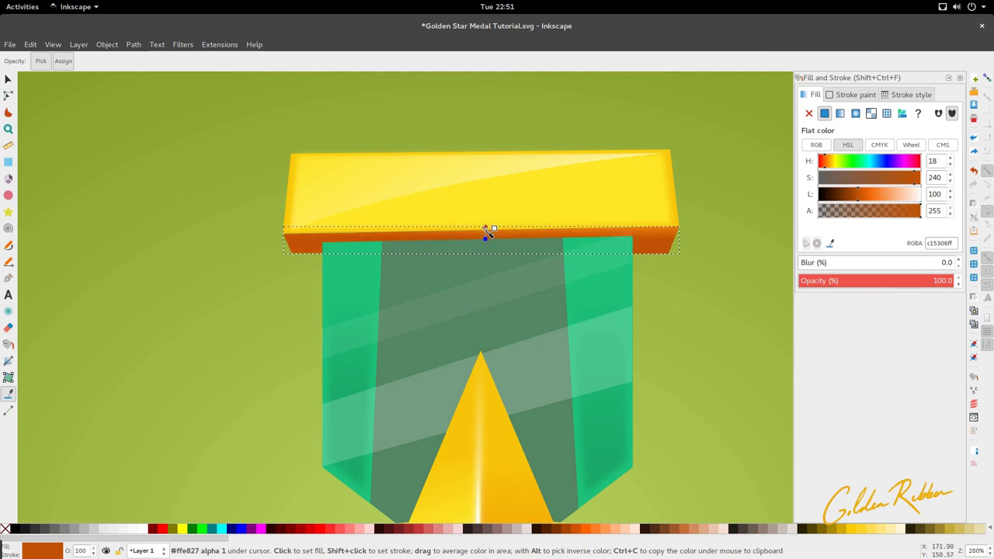
key("ctrl+z")
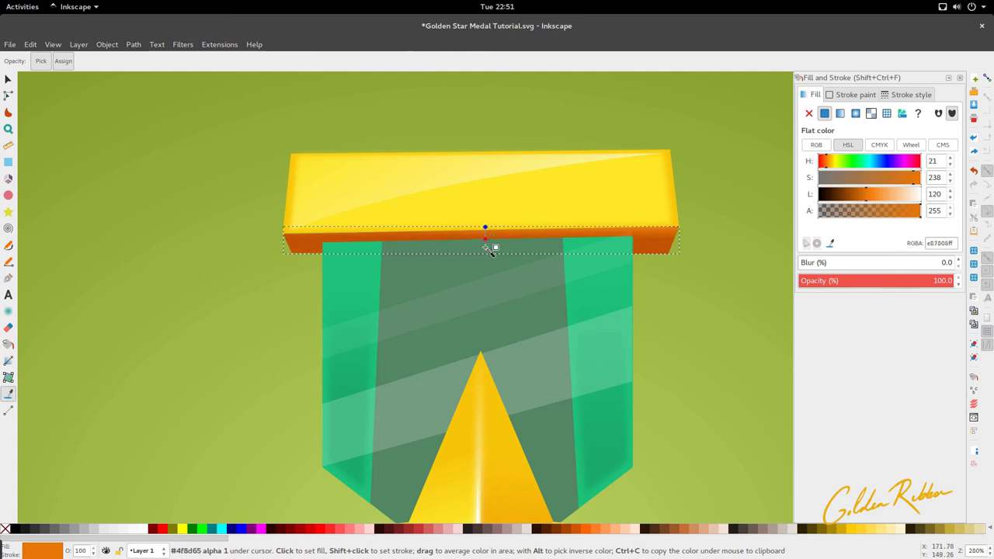
left_click(486, 247)
scroll(424, 272, "down", 2)
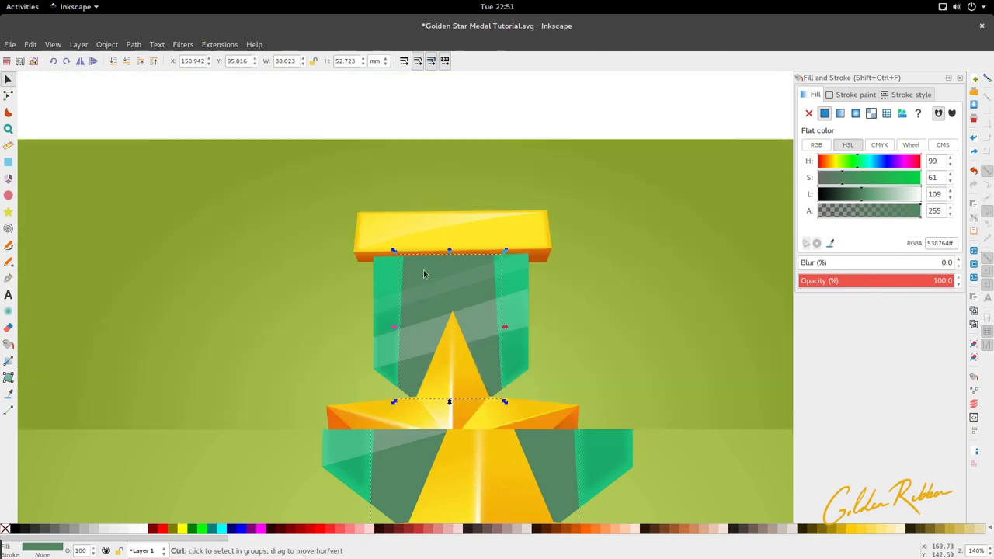
- Select all the medal's parts and scale them down proportionally about their center to about 75 mm wide
left_click(340, 307)
scroll(413, 268, "down", 2)
scroll(413, 268, "down", 3)
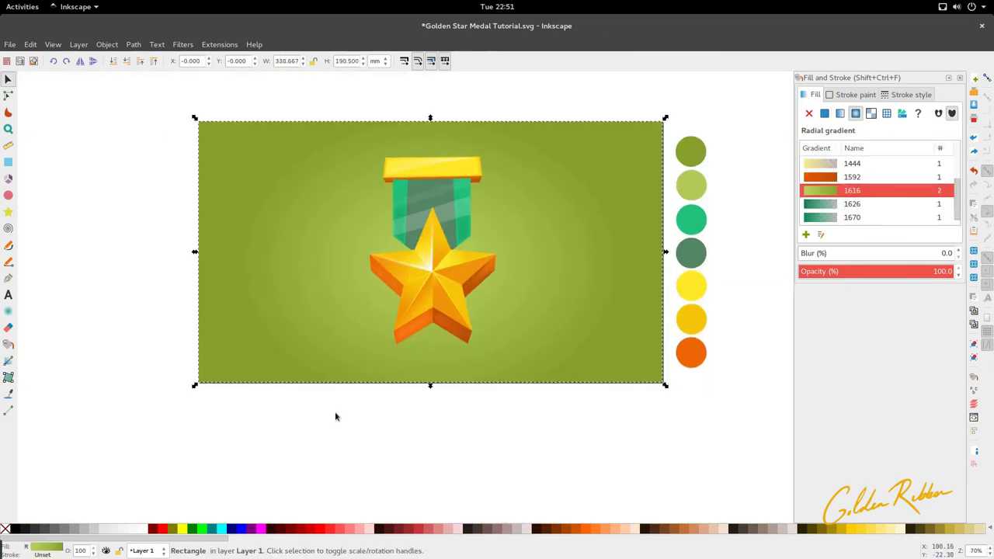
left_click_drag(335, 415, 550, 153)
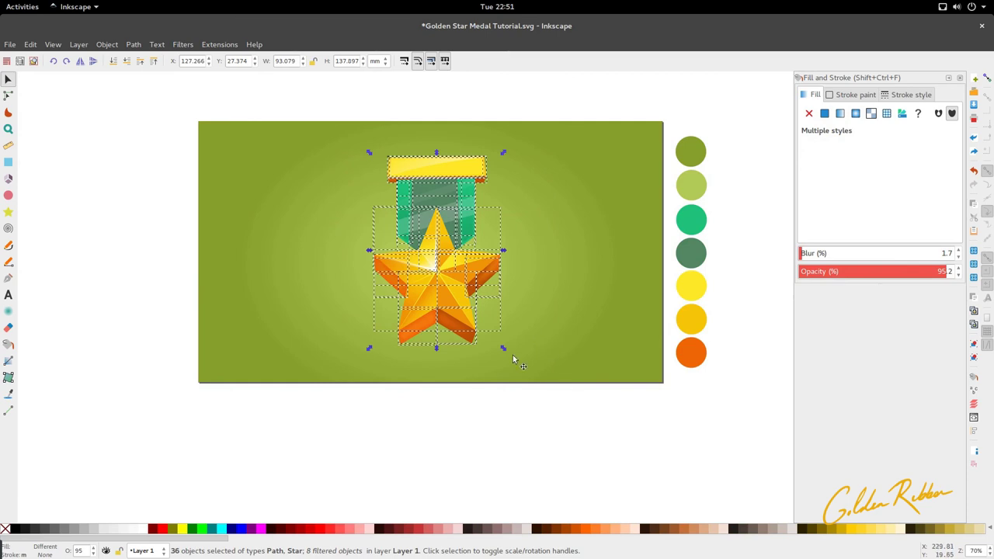
left_click_drag(504, 349, 493, 347)
key("Escape")
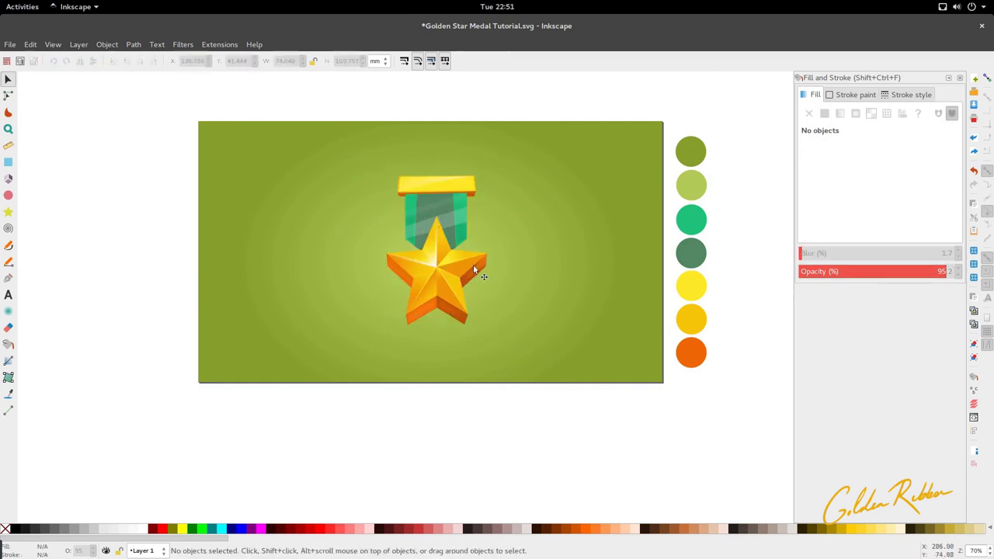
- Recolor the bar's blurred front face to a golden orange that matches the star
left_click(469, 187)
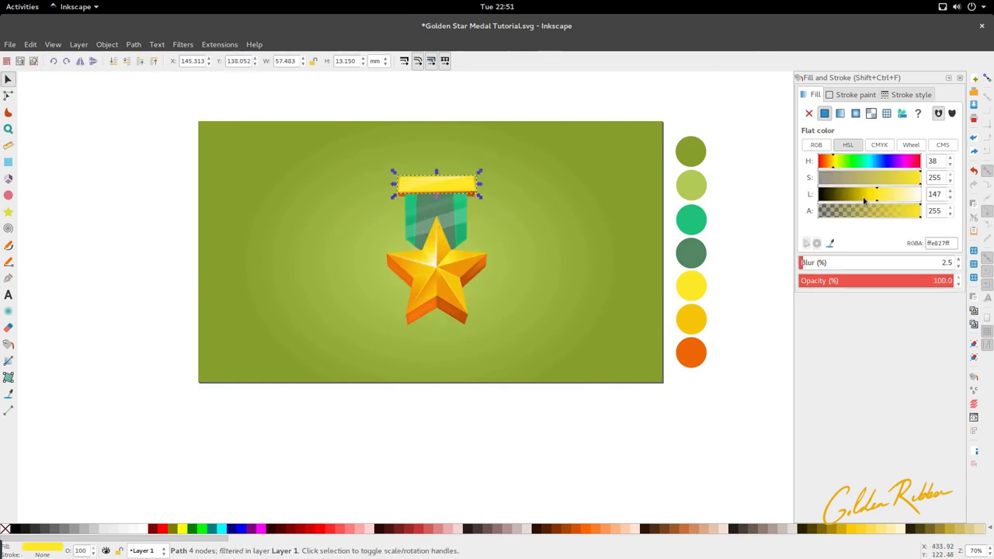
key("d")
left_click(470, 270)
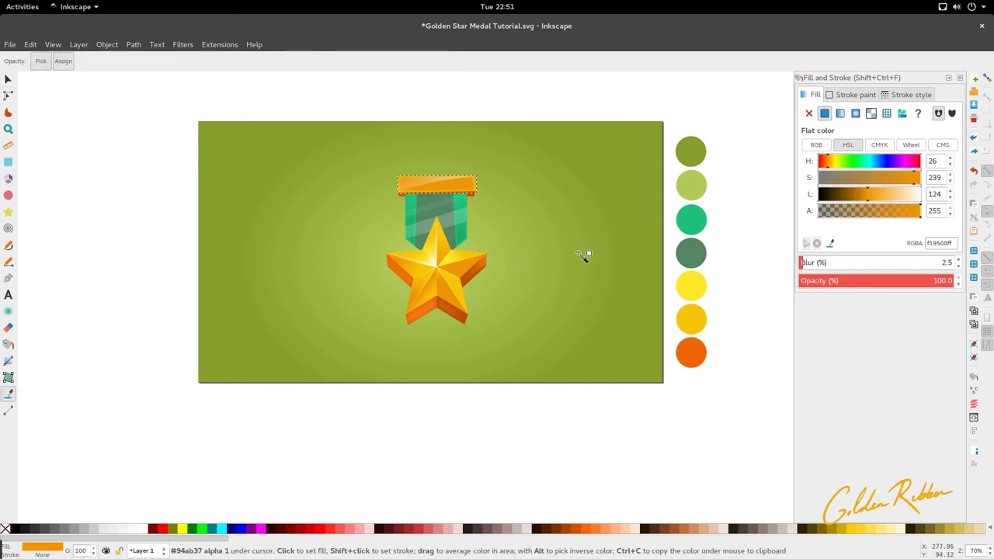
key("ctrl+z")
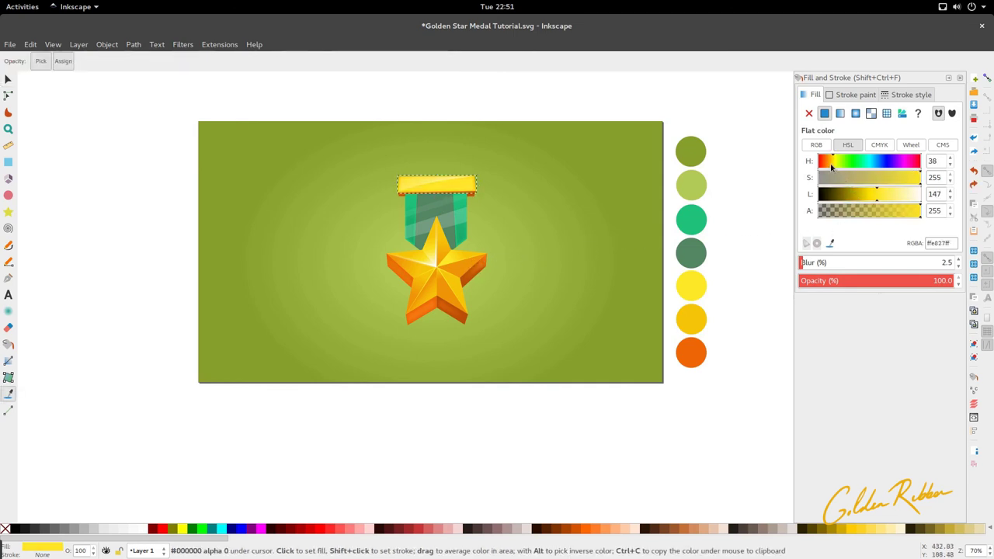
key("s")
left_click(479, 310)
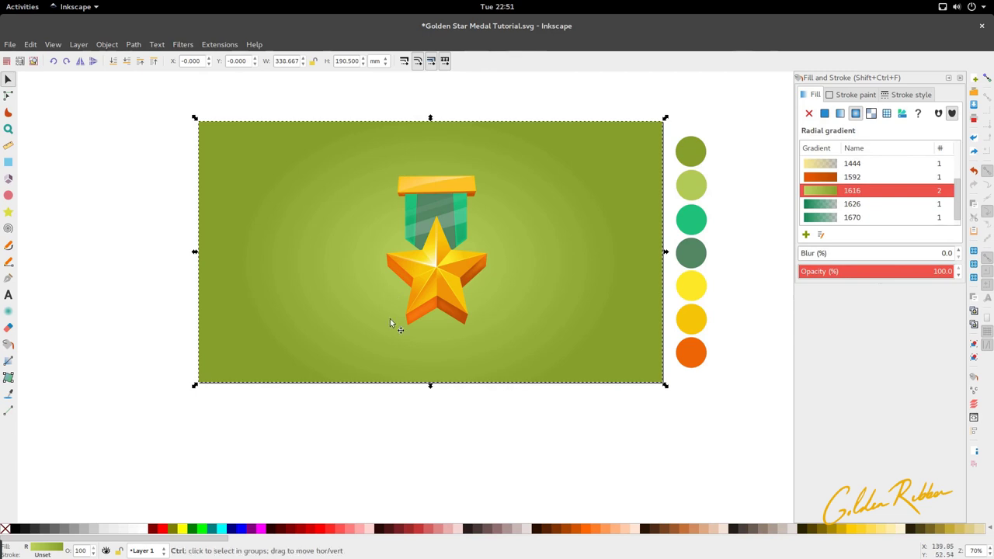
- Save the changes to Golden Star Medal Tutorial.svg
key("ctrl+s")
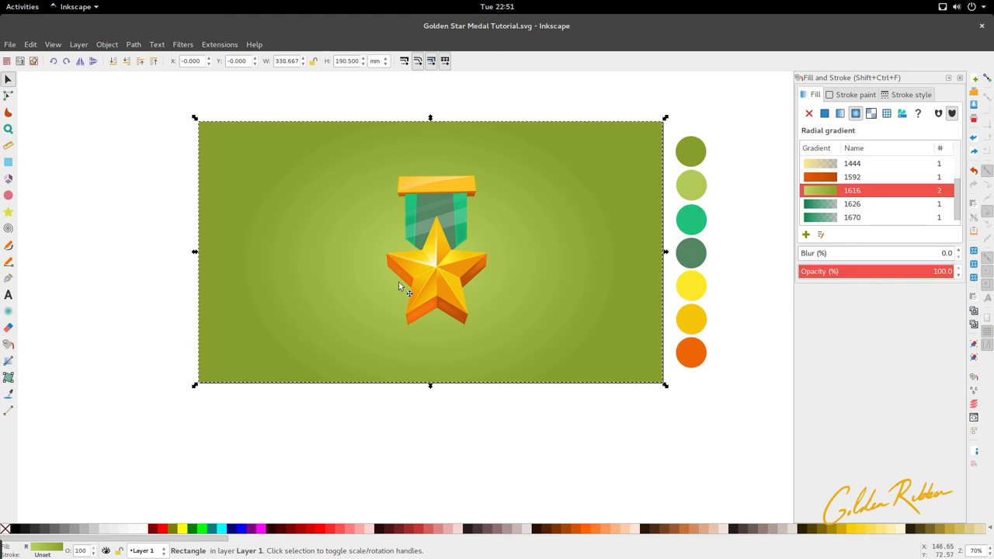
key("ctrl+s")
key("super")
left_click(710, 362)
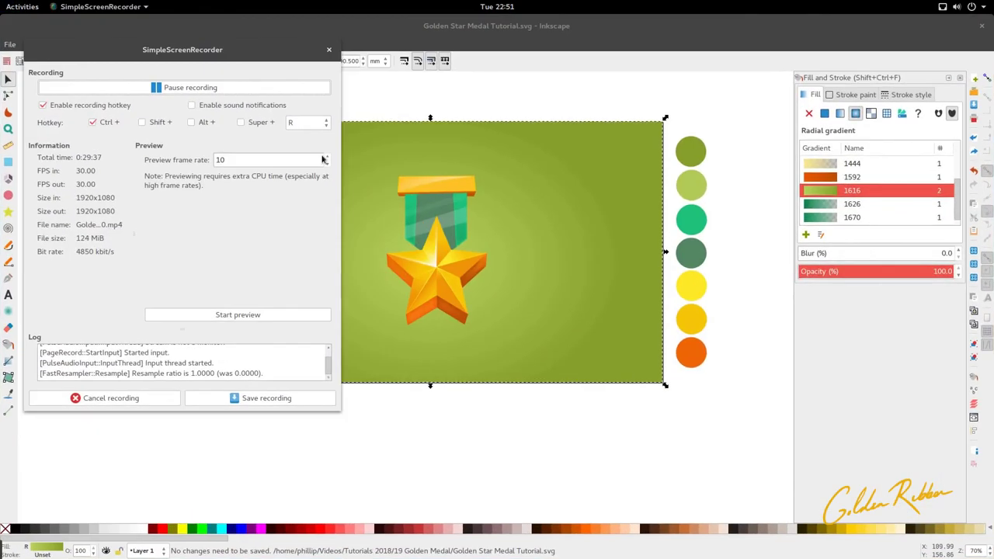